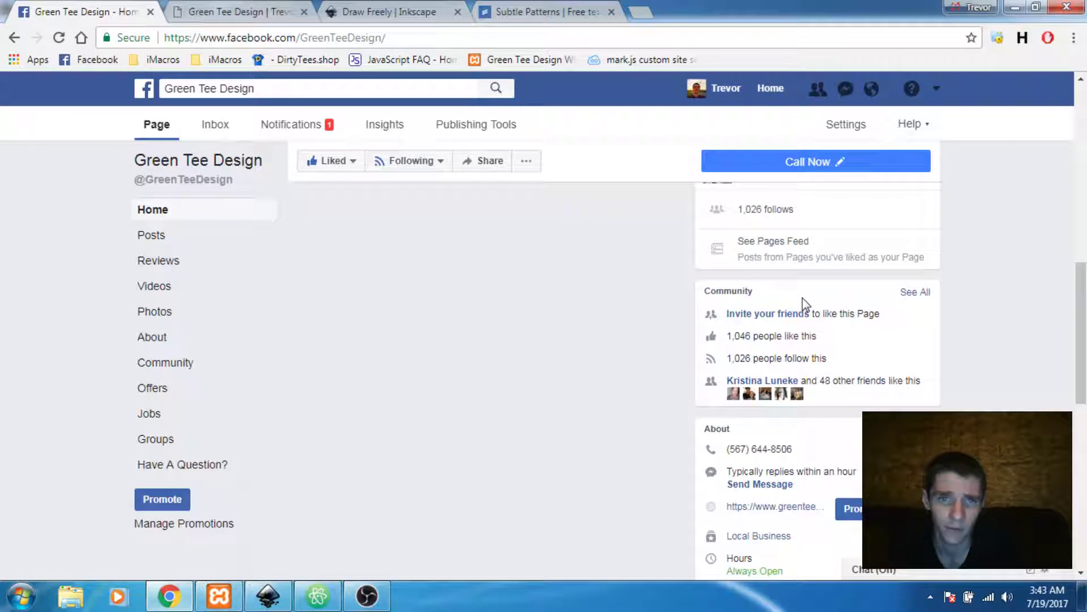
- Examine the Green Tee Design Facebook page and its current cover photo, and close the photo viewer
scroll(804, 303, "down", 1)
scroll(805, 304, "up", 1)
scroll(805, 304, "up", 5)
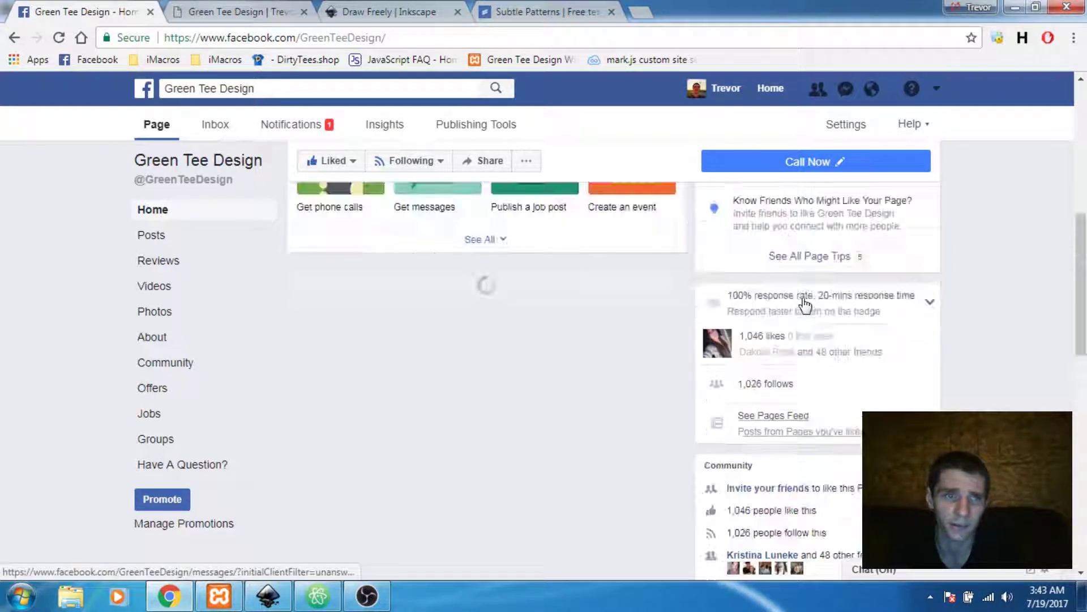
scroll(805, 304, "up", 5)
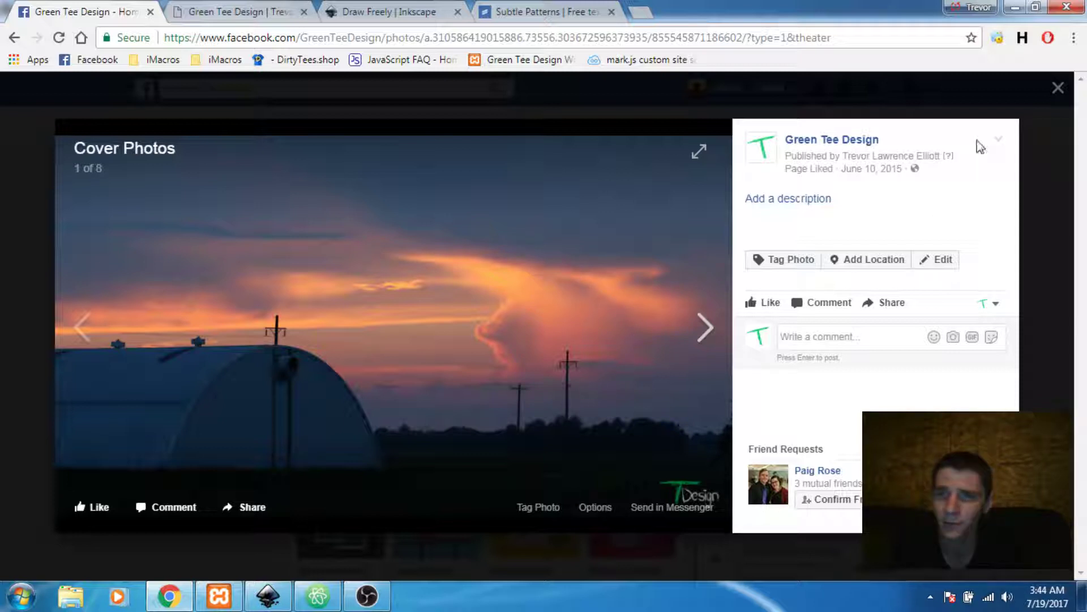
left_click(1057, 89)
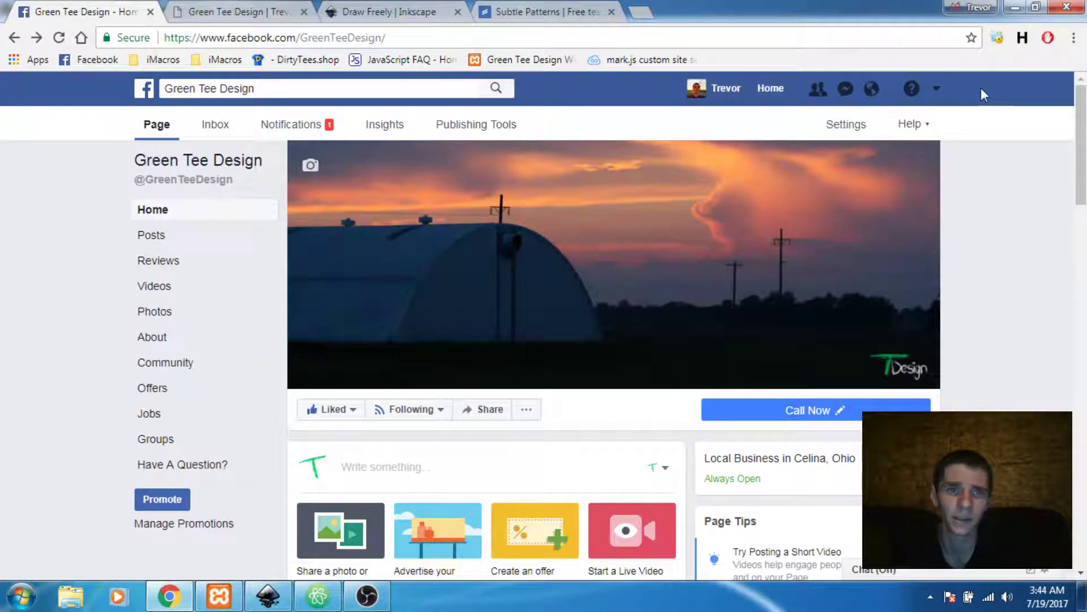
- Switch to the Green Tee Design website and look over its home page content and branding
left_click(230, 17)
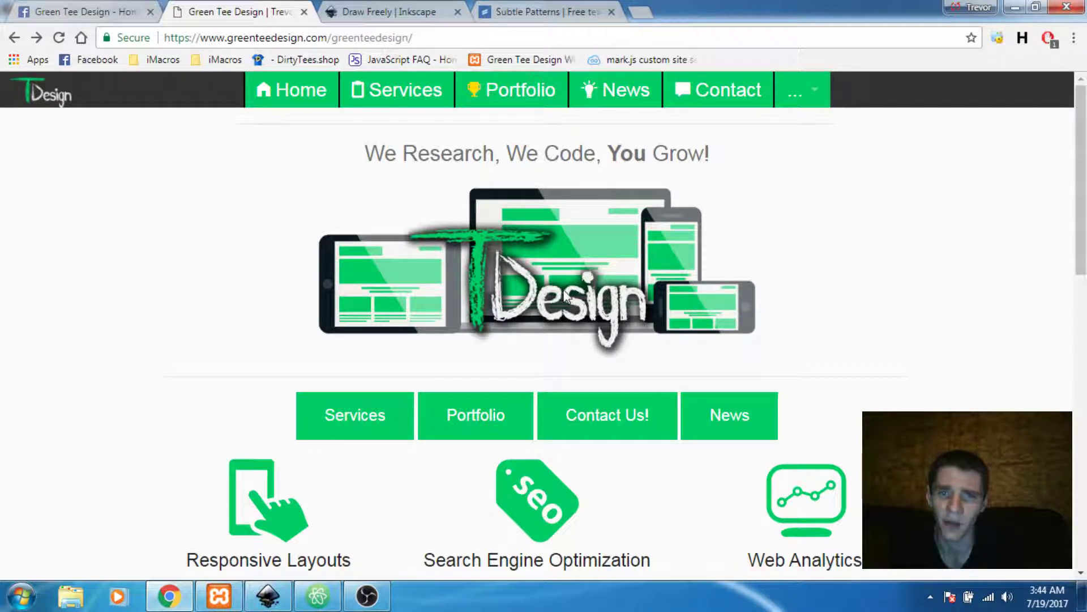
scroll(639, 276, "down", 10)
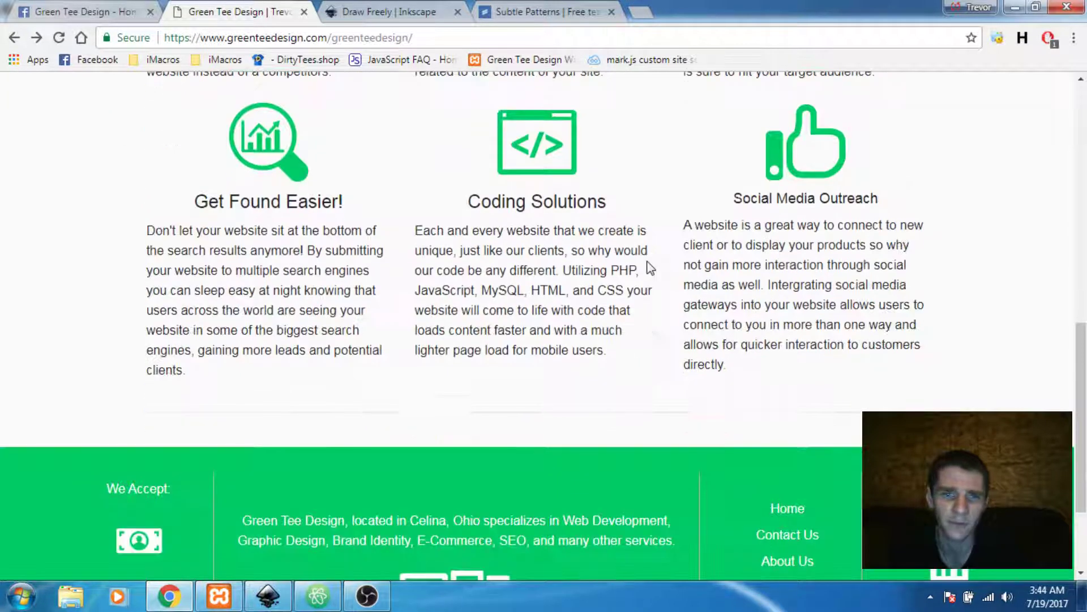
scroll(491, 324, "up", 10)
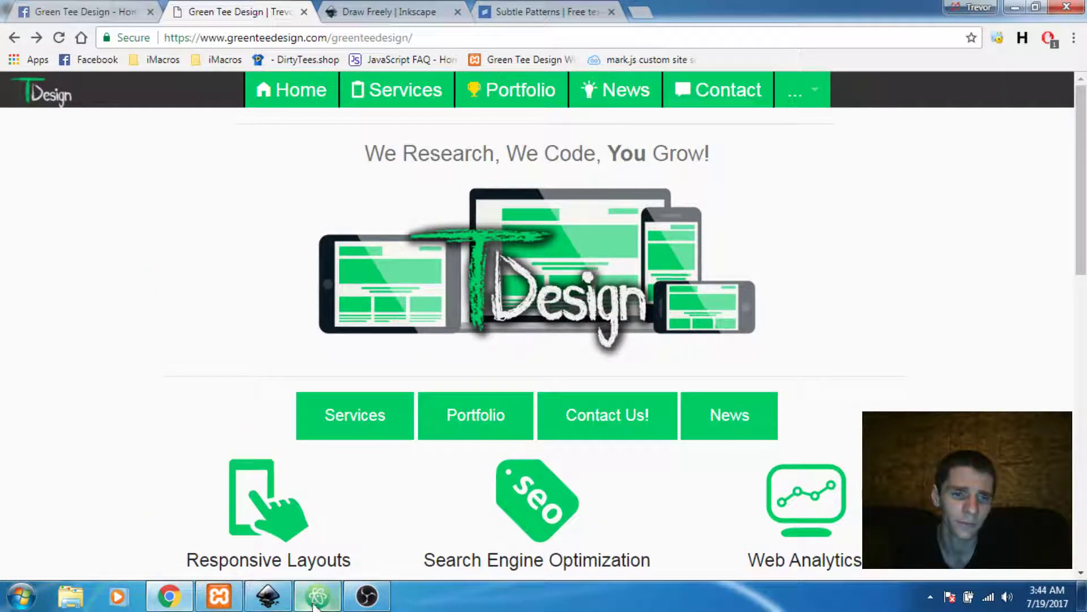
- Switch to Inkscape and examine the embedded T Design logo image up close
left_click(269, 596)
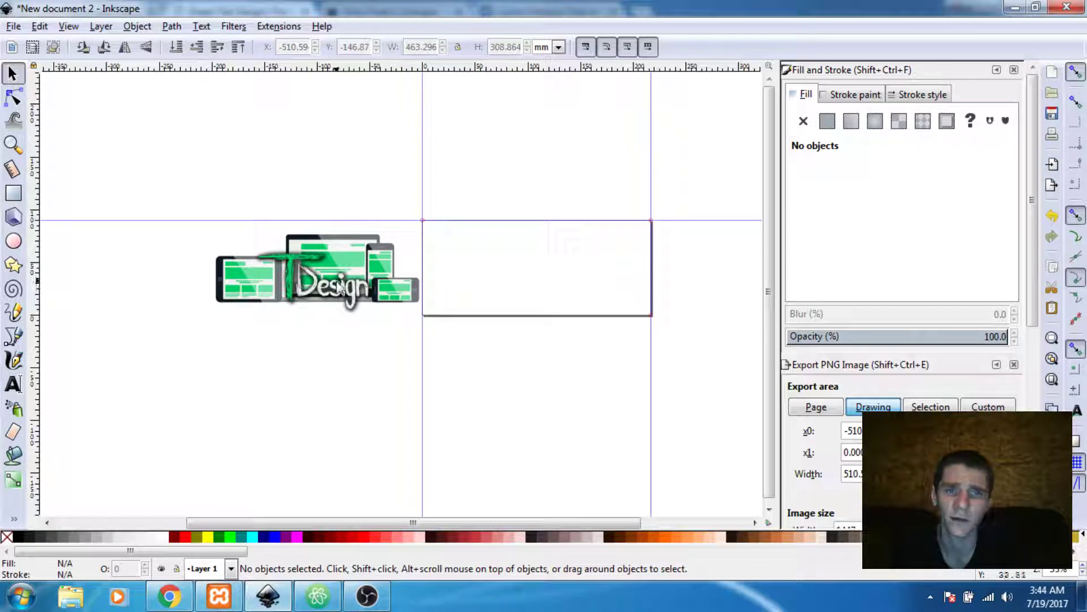
left_click(354, 270)
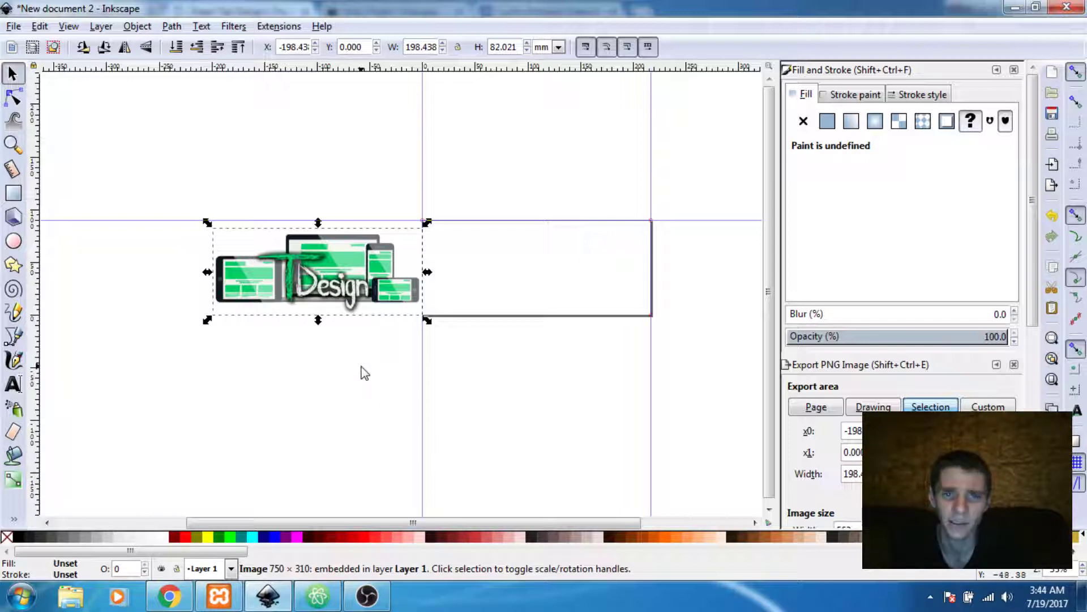
key("plus")
key("plus")
key("plus")
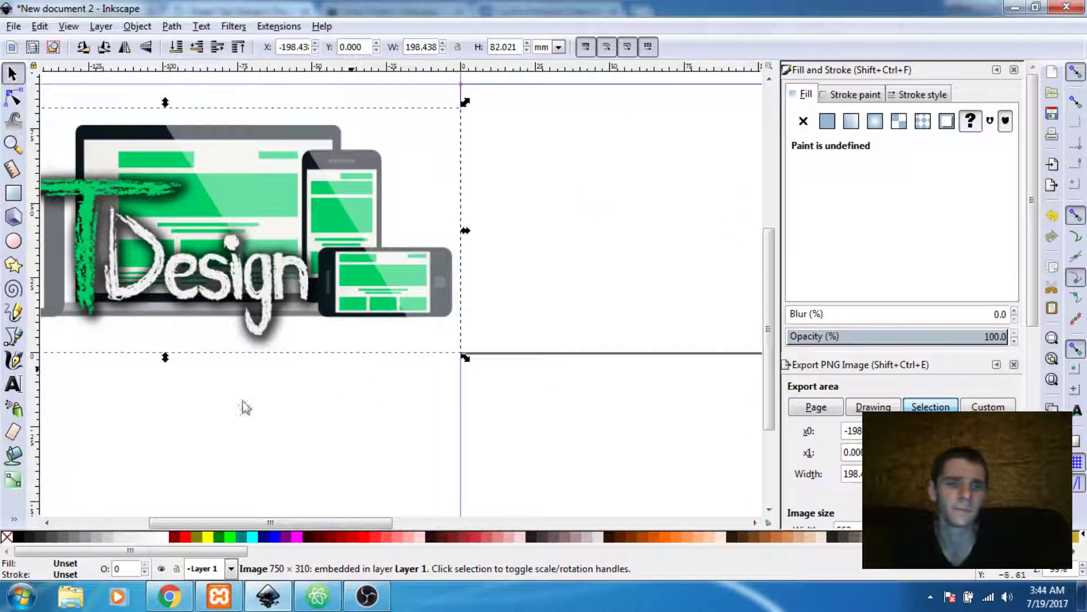
left_click_drag(242, 405, 482, 440)
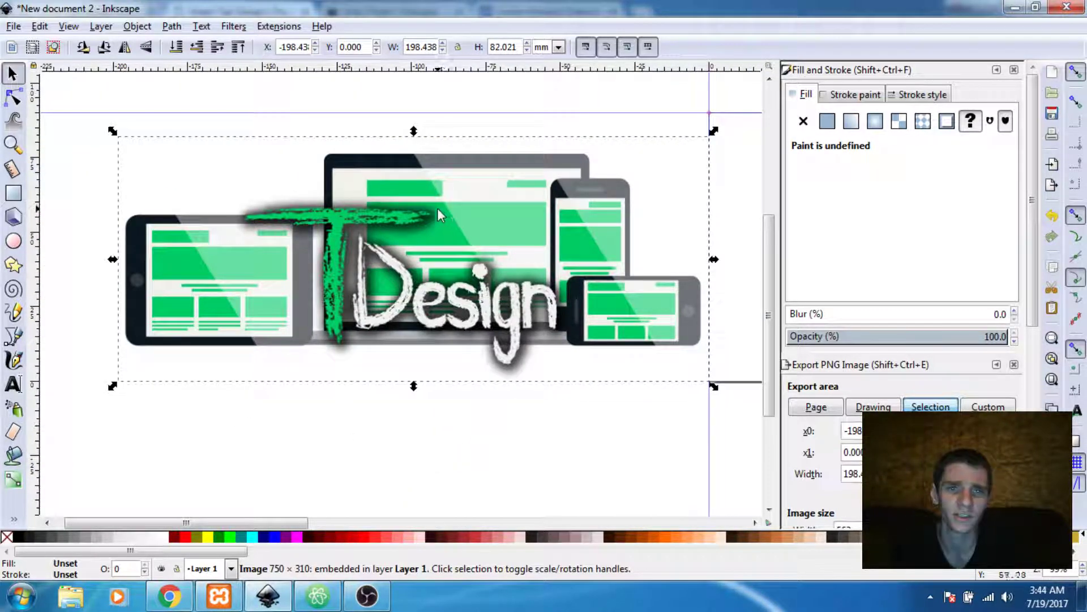
- Draw a rectangle about 111 × 89 mm over the logo's left half and fill it with Lime (#00FF00)
left_click(14, 192)
left_click_drag(71, 96, 404, 361)
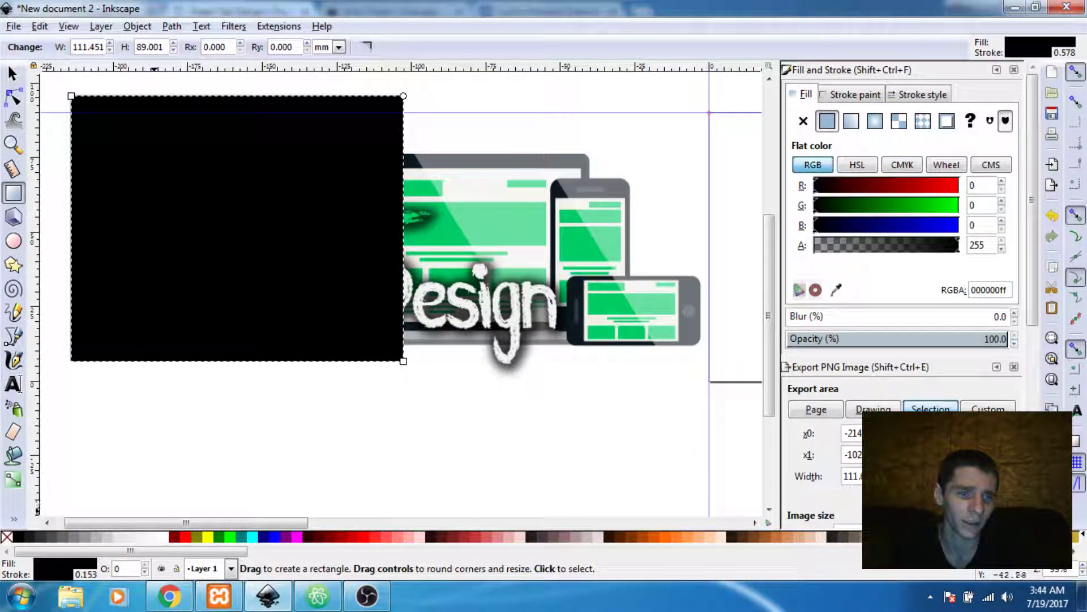
left_click(233, 538)
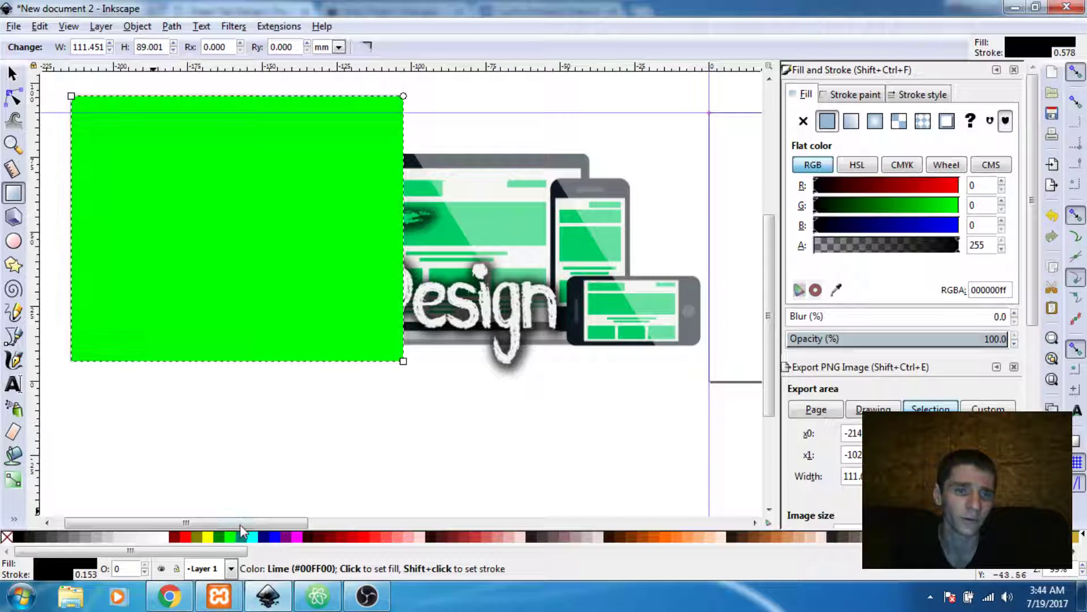
left_click(11, 74)
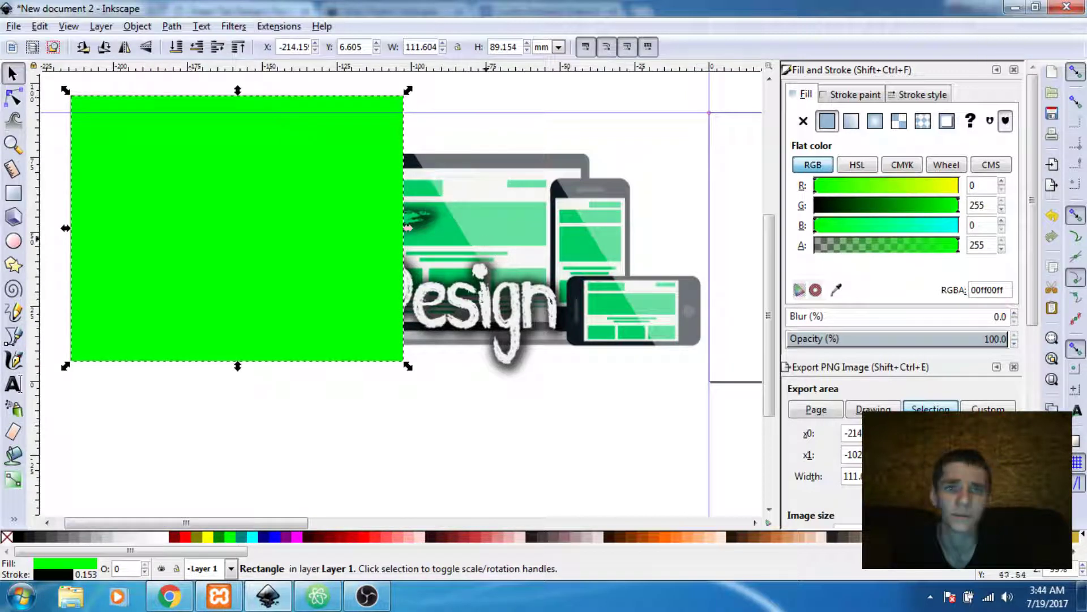
- Raise the logo image to the top of the stack and reposition it over the lime rectangle
left_click(502, 245)
right_click(502, 245)
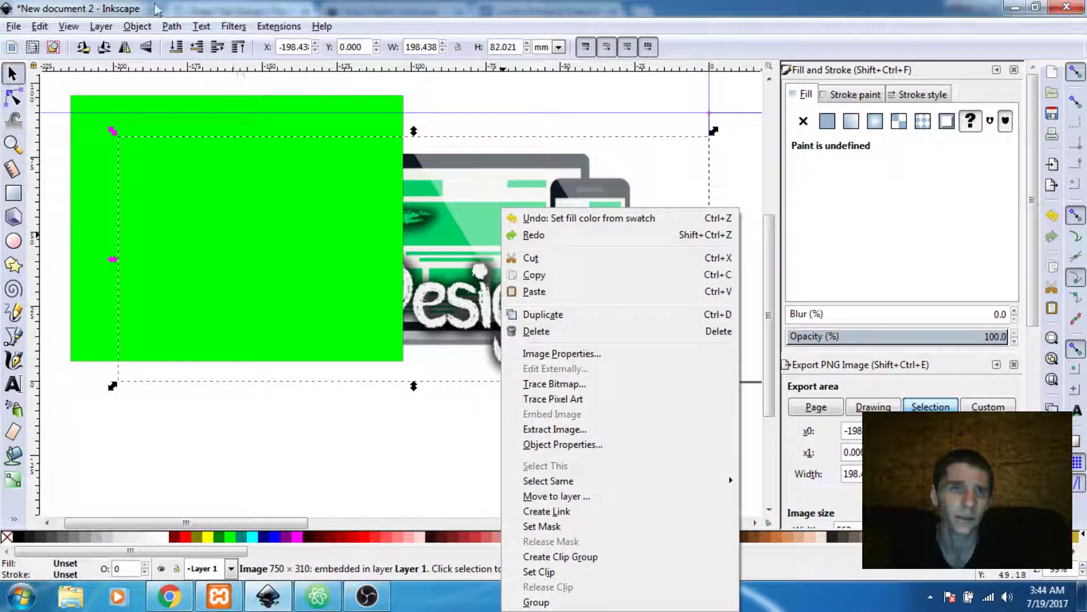
left_click(138, 26)
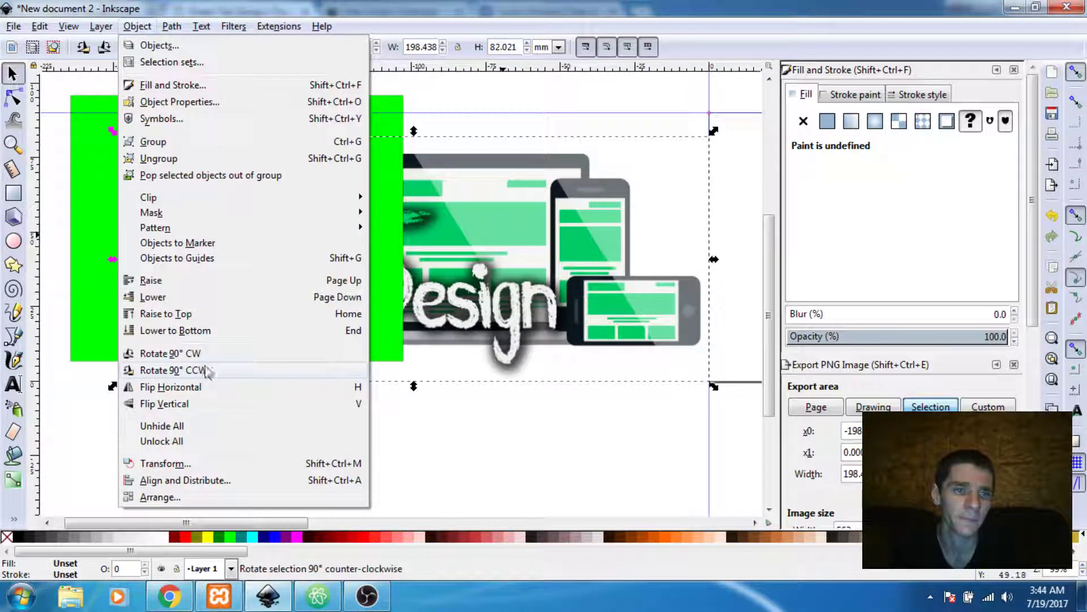
left_click(188, 319)
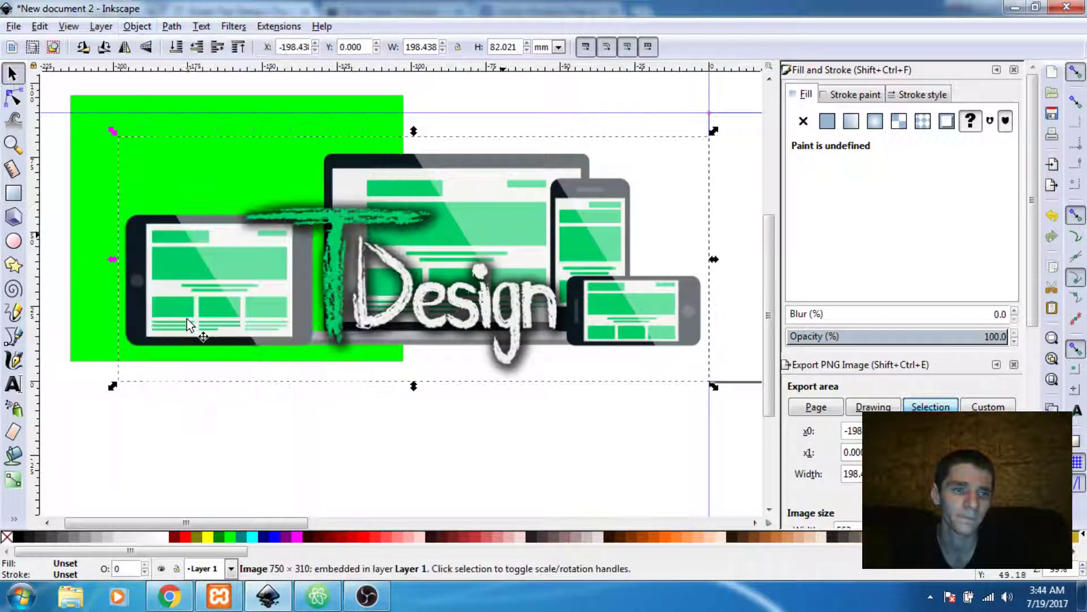
left_click_drag(415, 232, 338, 164)
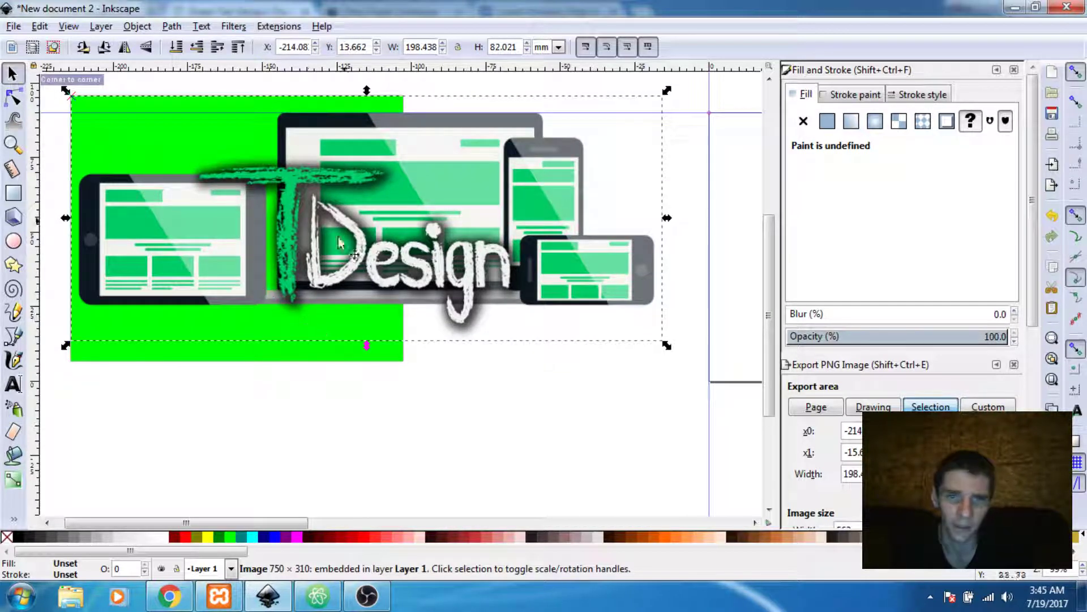
left_click_drag(407, 159, 479, 181)
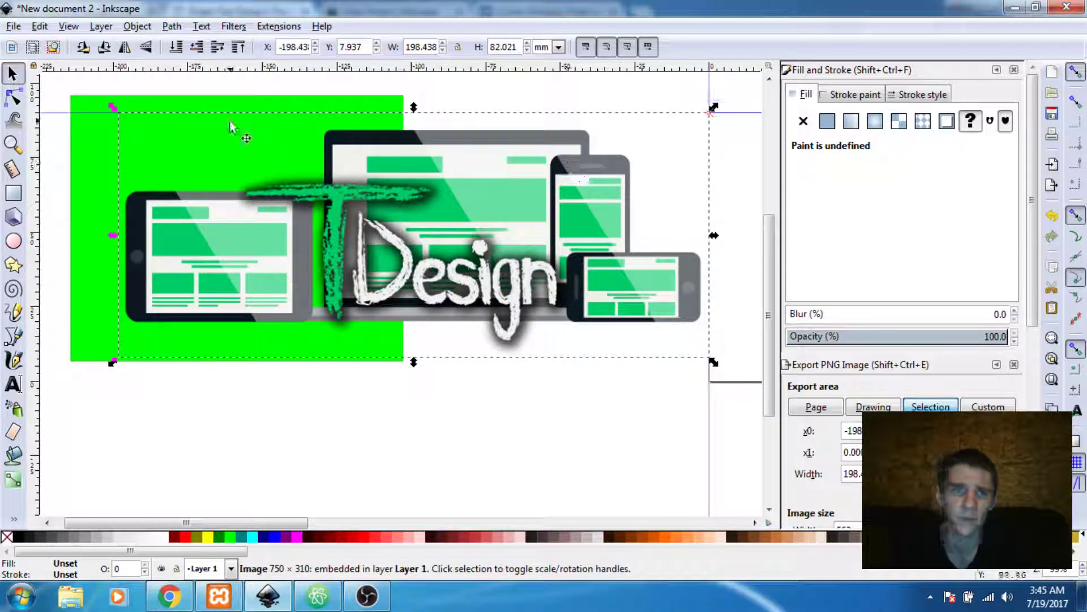
- Delete the lime rectangle behind the logo
left_click(87, 137)
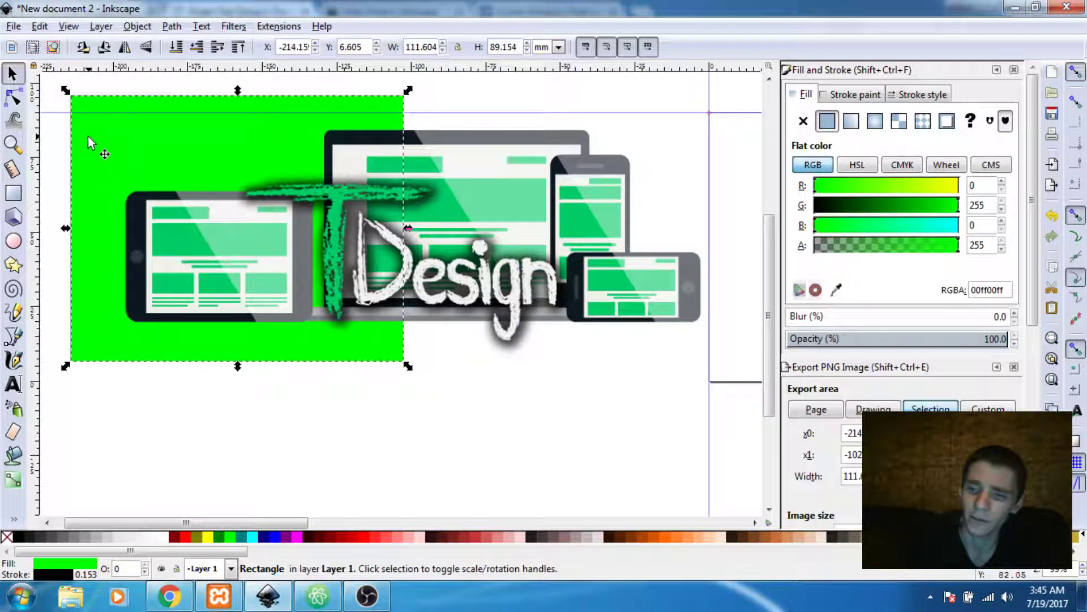
key("Delete")
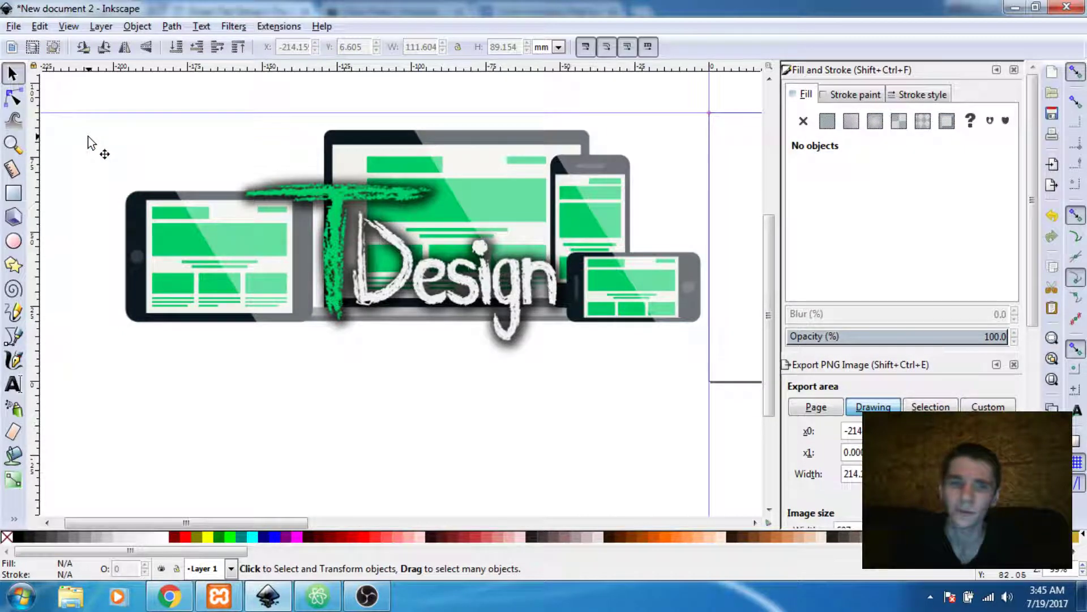
key("minus")
key("minus")
key("minus")
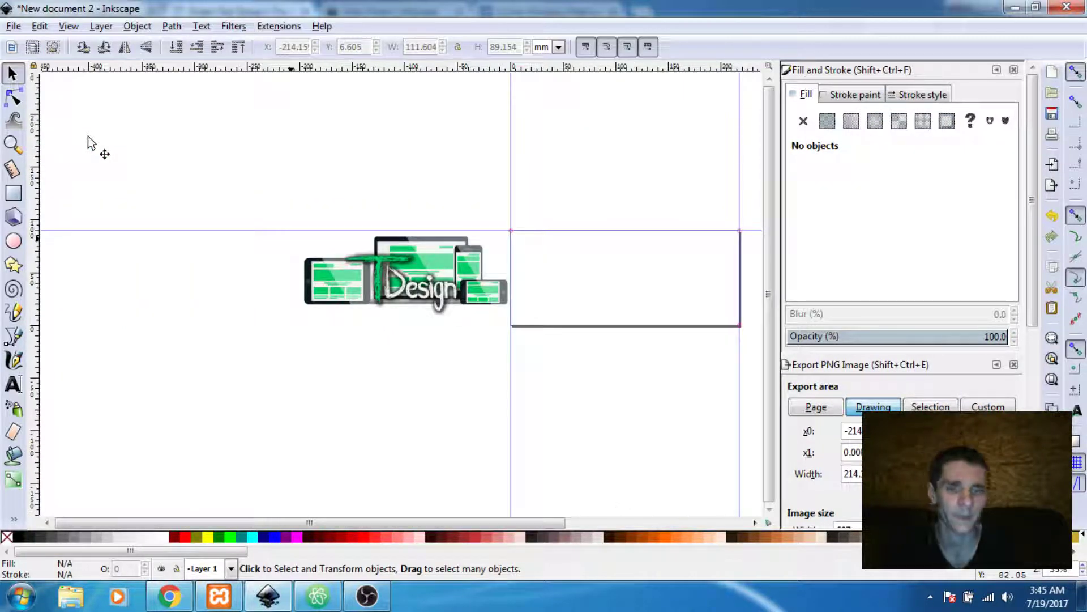
- Switch to Chrome and review the Inkscape website's home page, including the download area and feature list
key("alt+Tab")
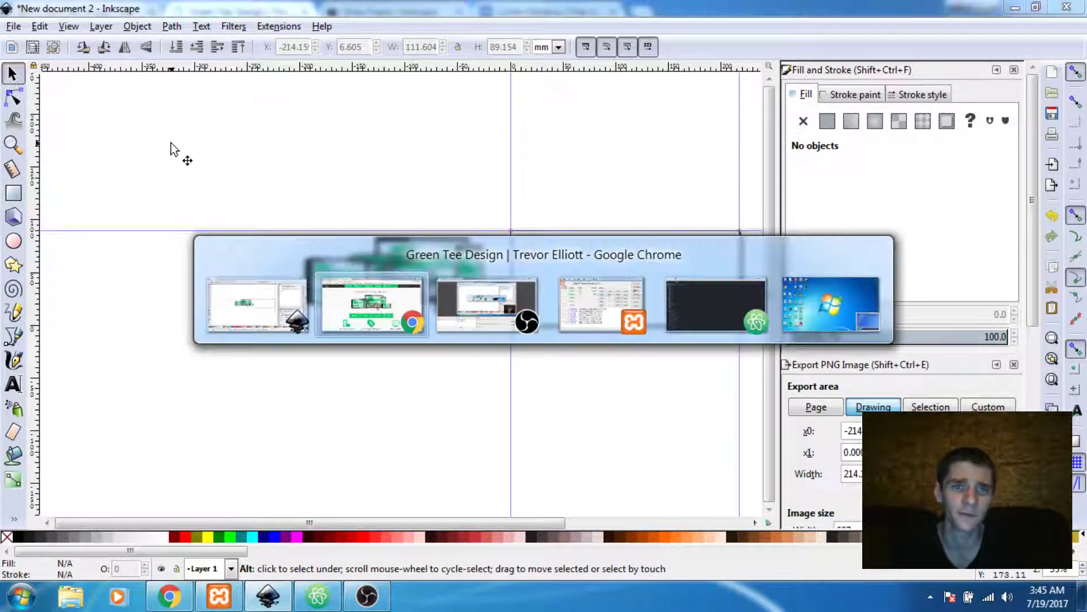
left_click(391, 14)
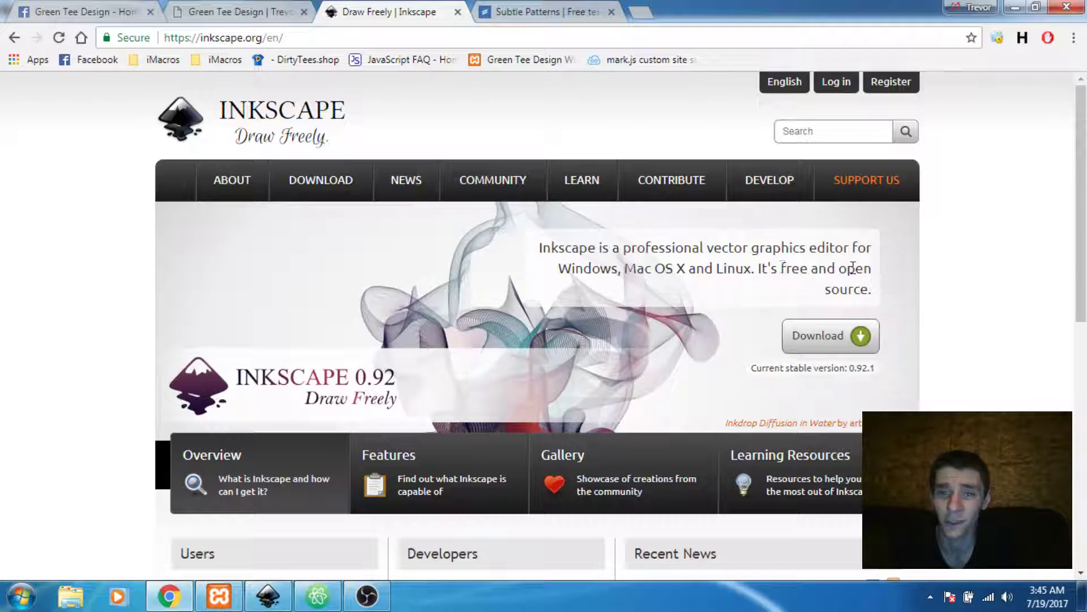
scroll(510, 289, "down", 1)
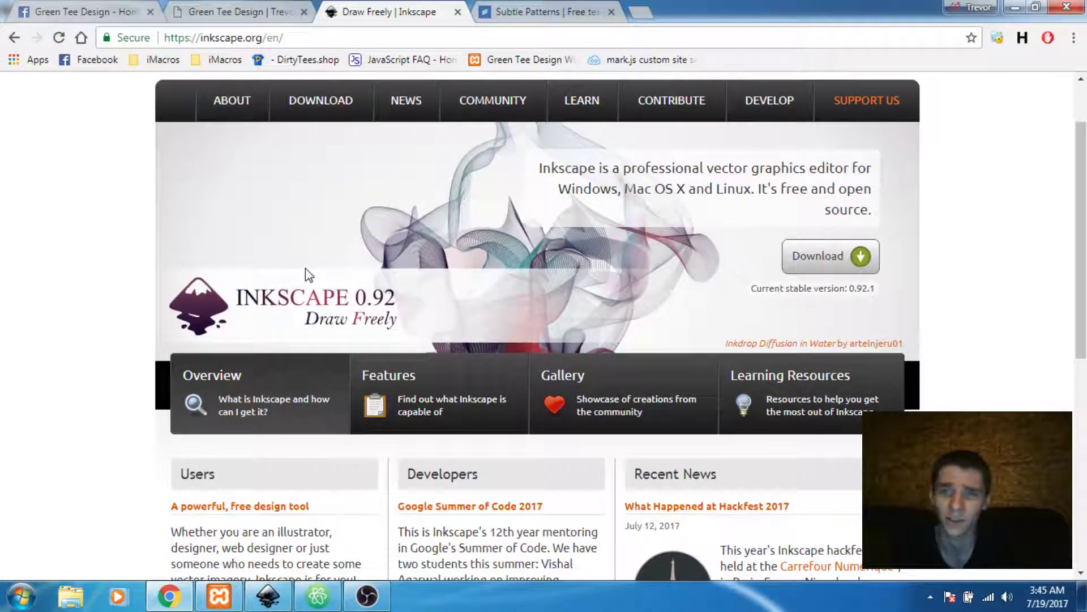
scroll(176, 259, "down", 3)
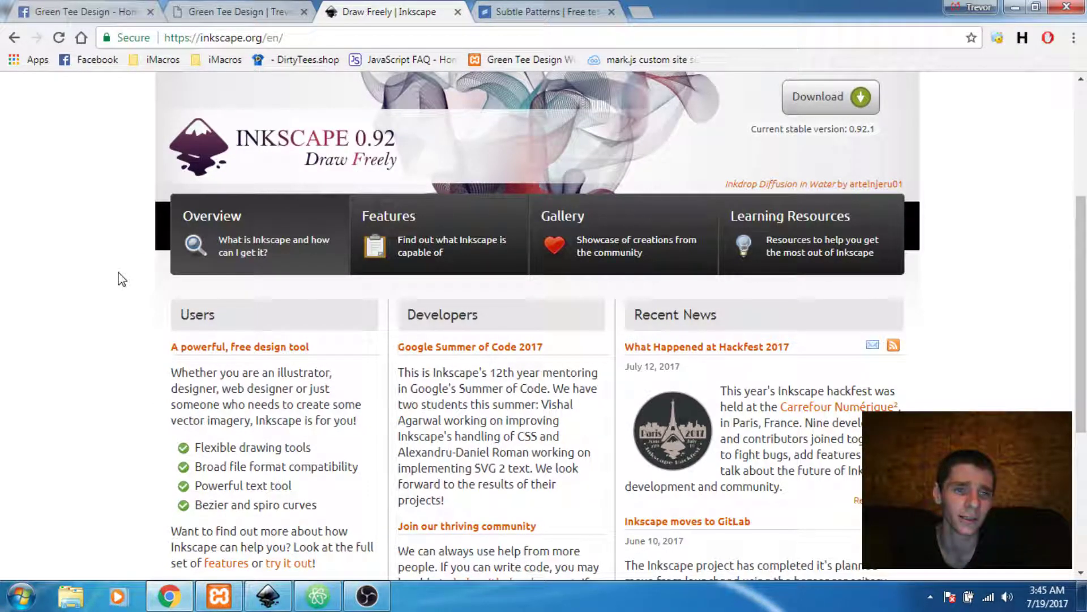
scroll(121, 279, "down", 1)
scroll(170, 300, "down", 1)
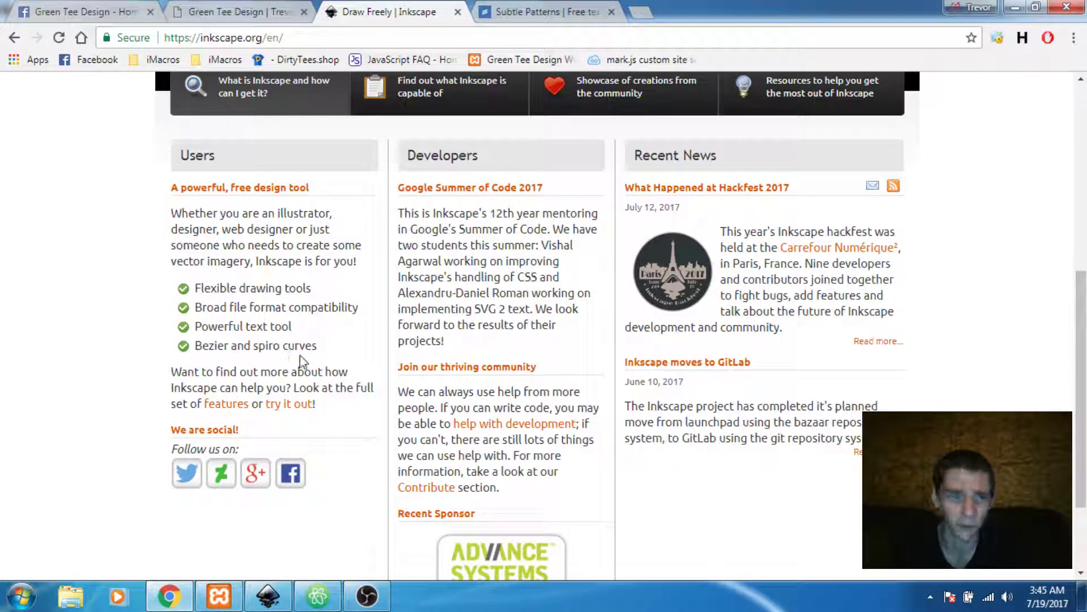
scroll(120, 168, "up", 4)
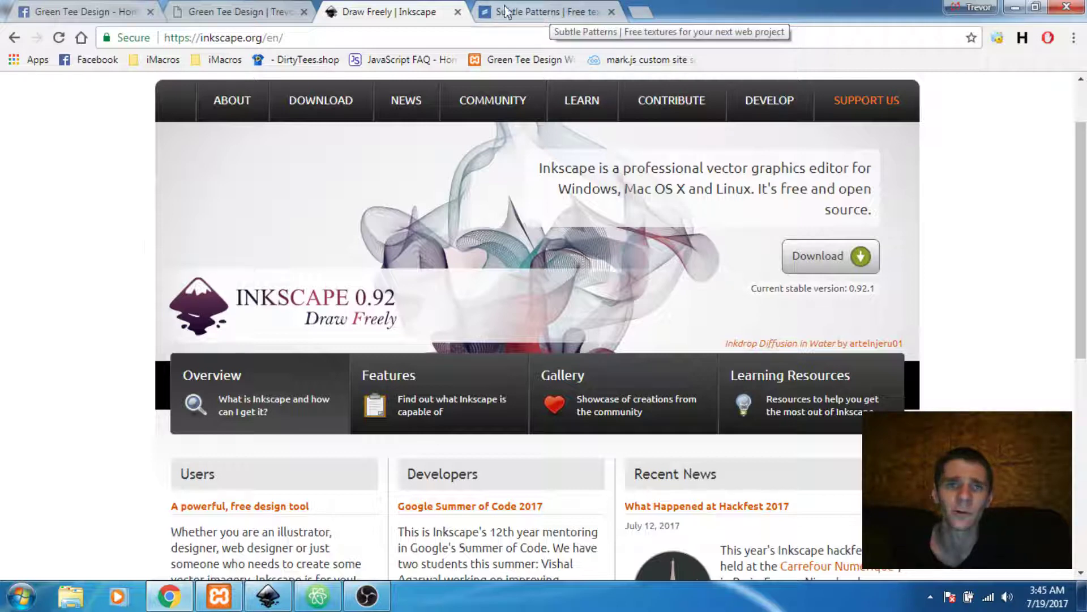
- Switch back to Inkscape and move the logo image farther left, well clear of the page
left_click(268, 594)
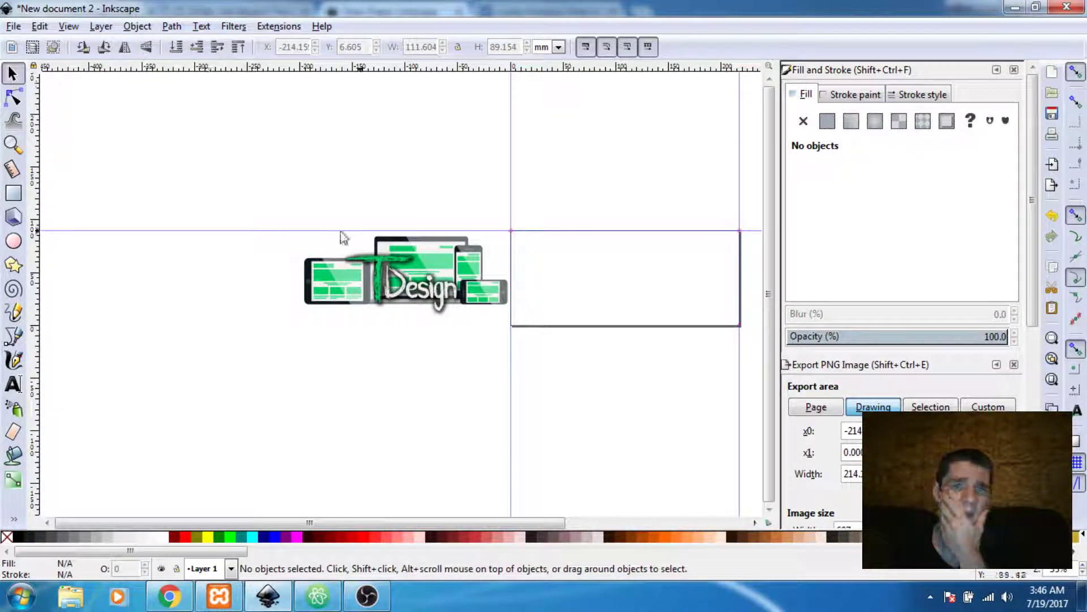
left_click(397, 276)
left_click_drag(390, 272, 257, 303)
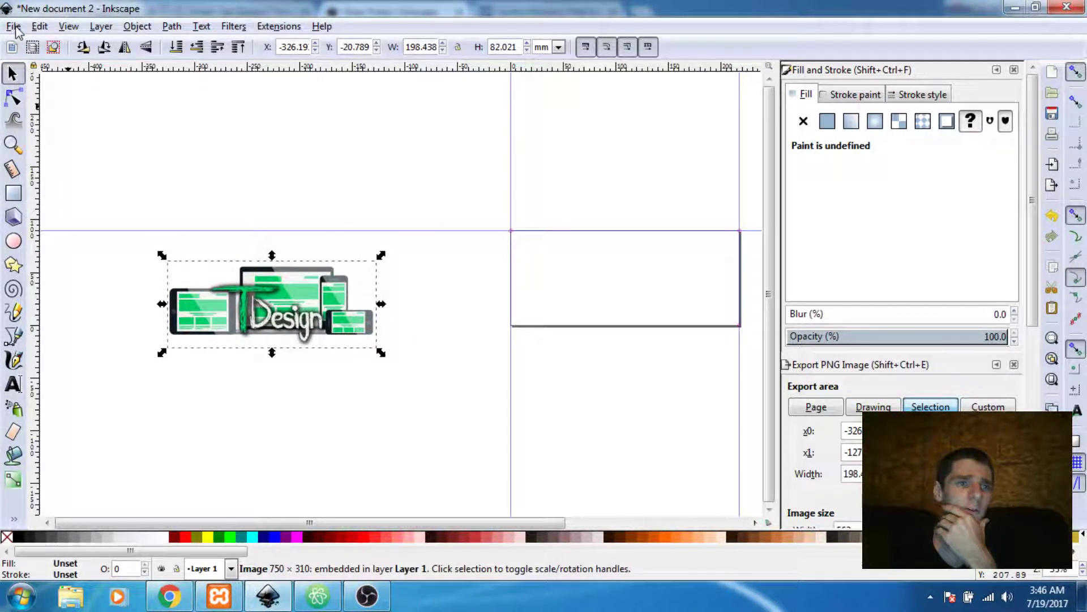
- Set the document's display units to px in the Document Properties
left_click(15, 27)
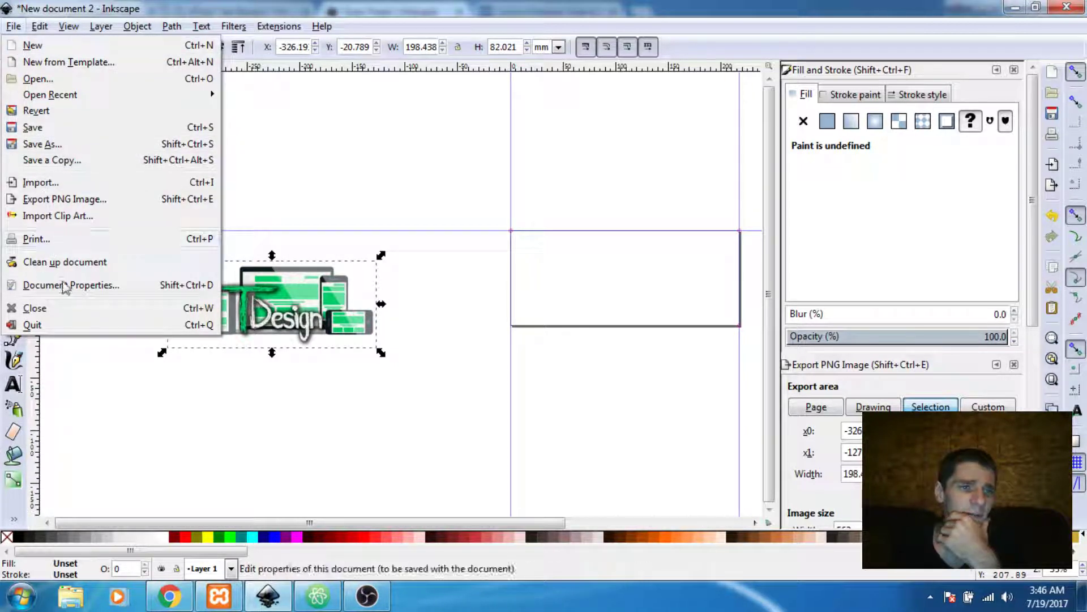
left_click(111, 286)
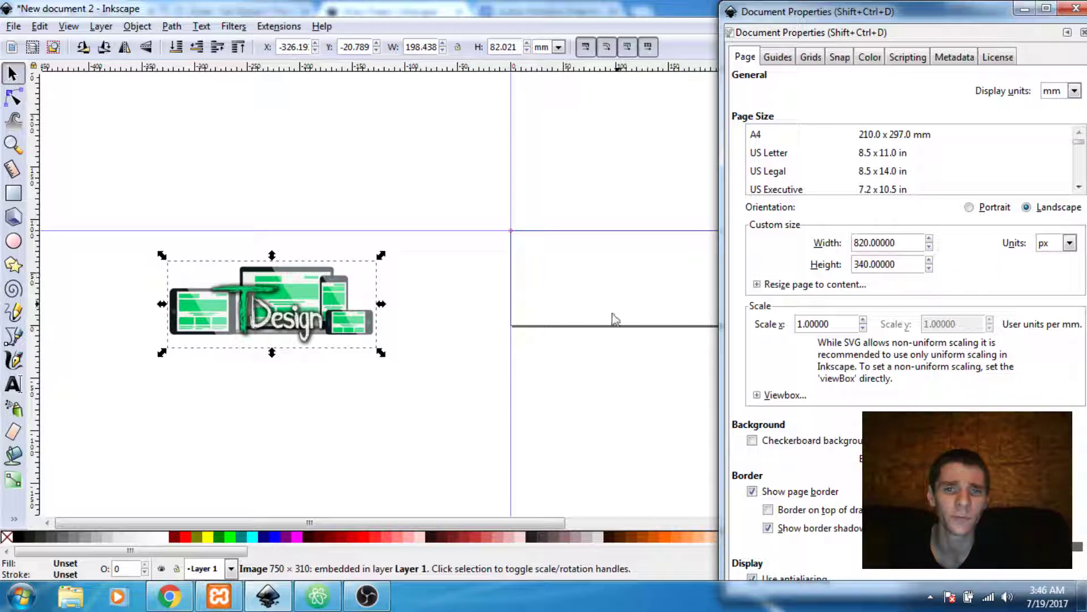
left_click_drag(616, 375, 459, 355)
key("plus")
key("plus")
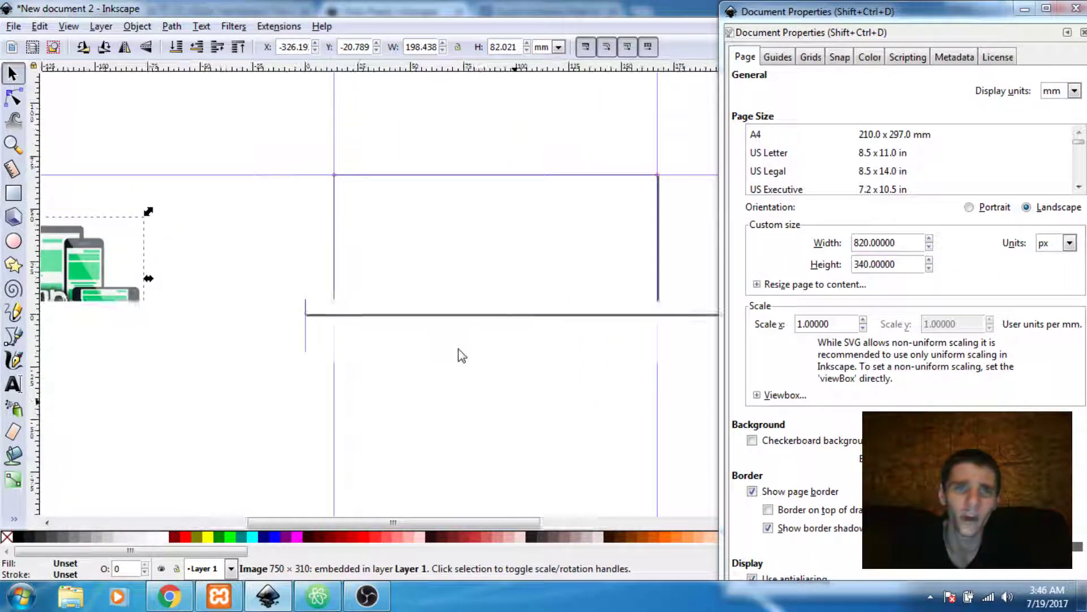
left_click_drag(524, 368, 328, 364)
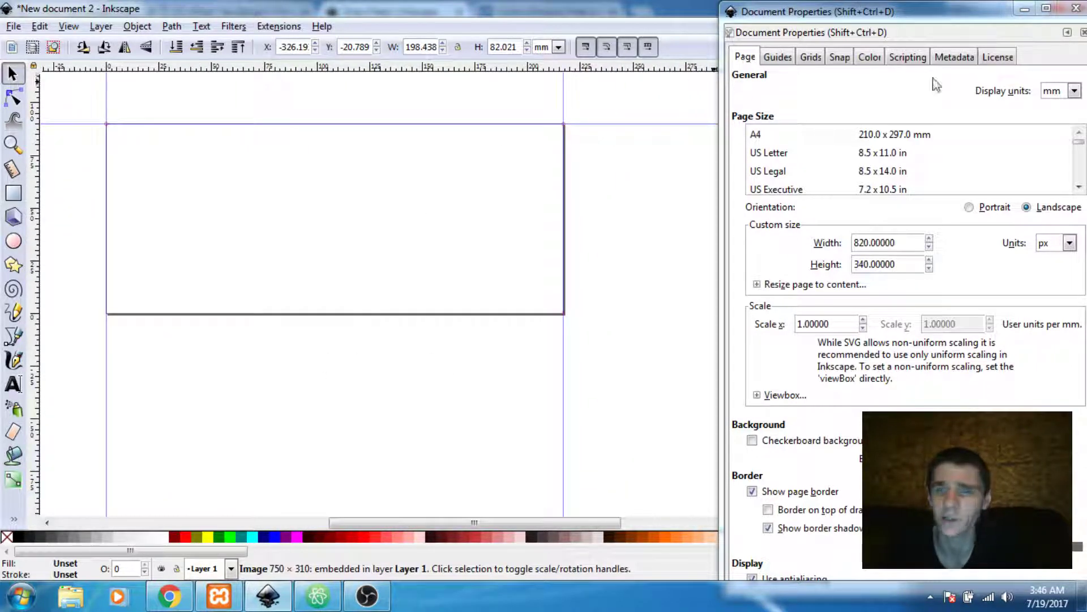
left_click(1074, 91)
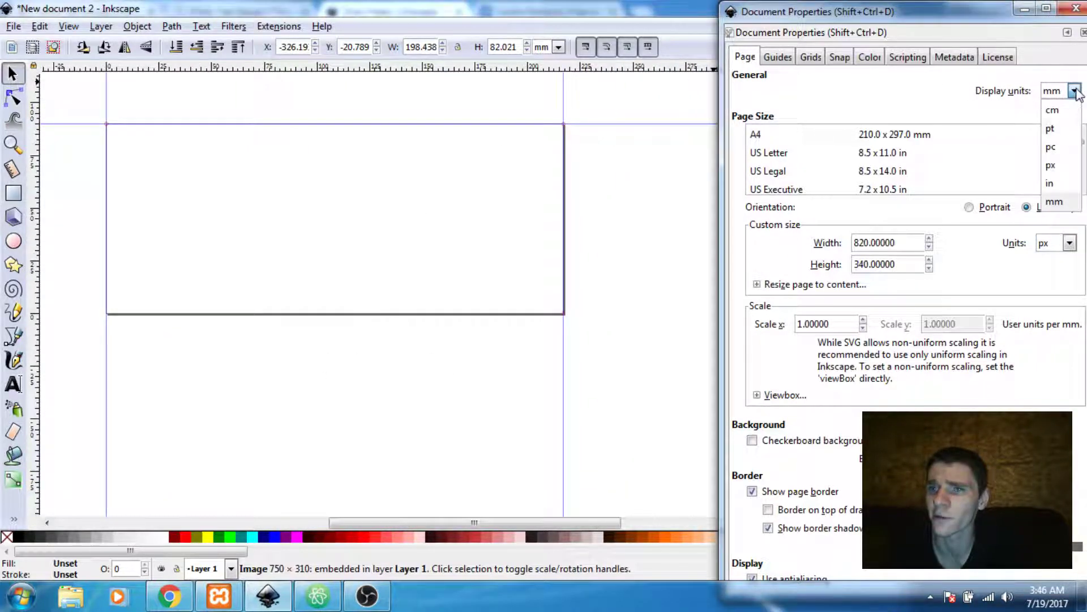
left_click(1062, 168)
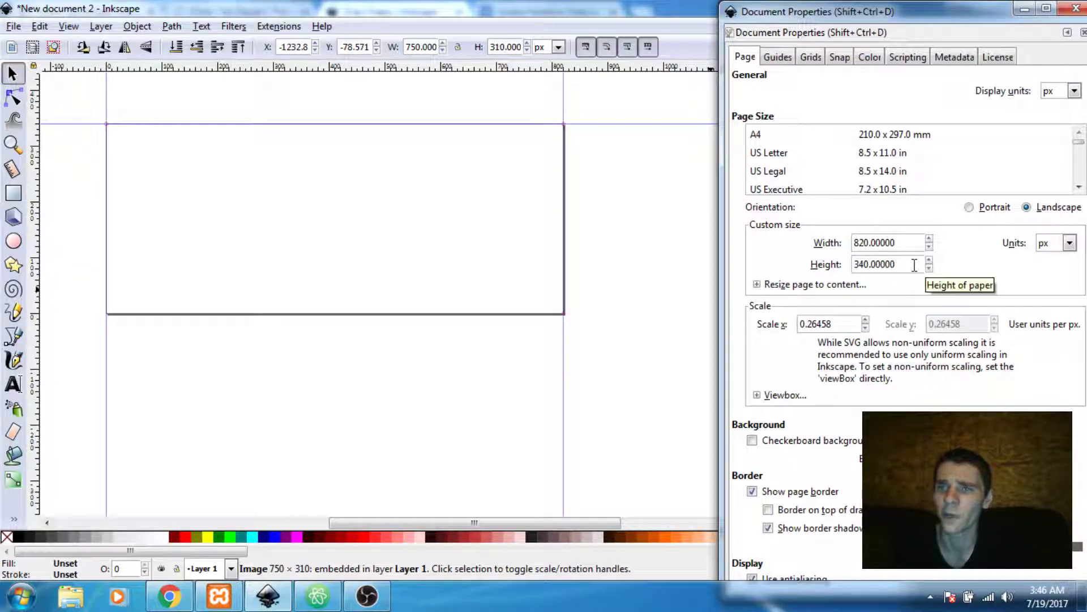
- Switch to Chrome and inspect the dimensions of the current cover photo on the Green Tee Design Facebook page
left_click(168, 596)
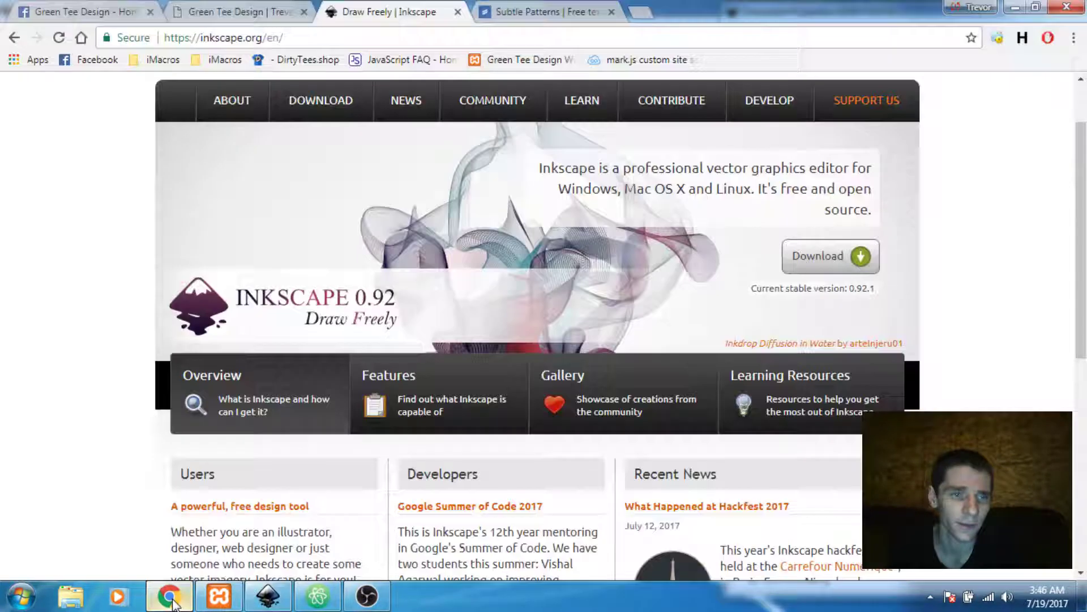
left_click(76, 11)
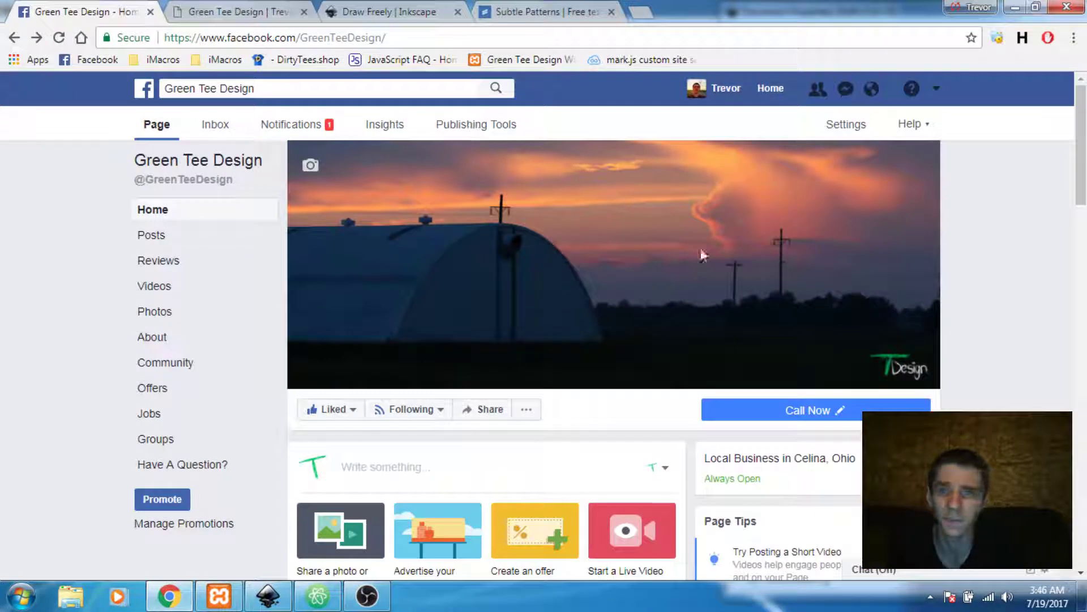
right_click(790, 219)
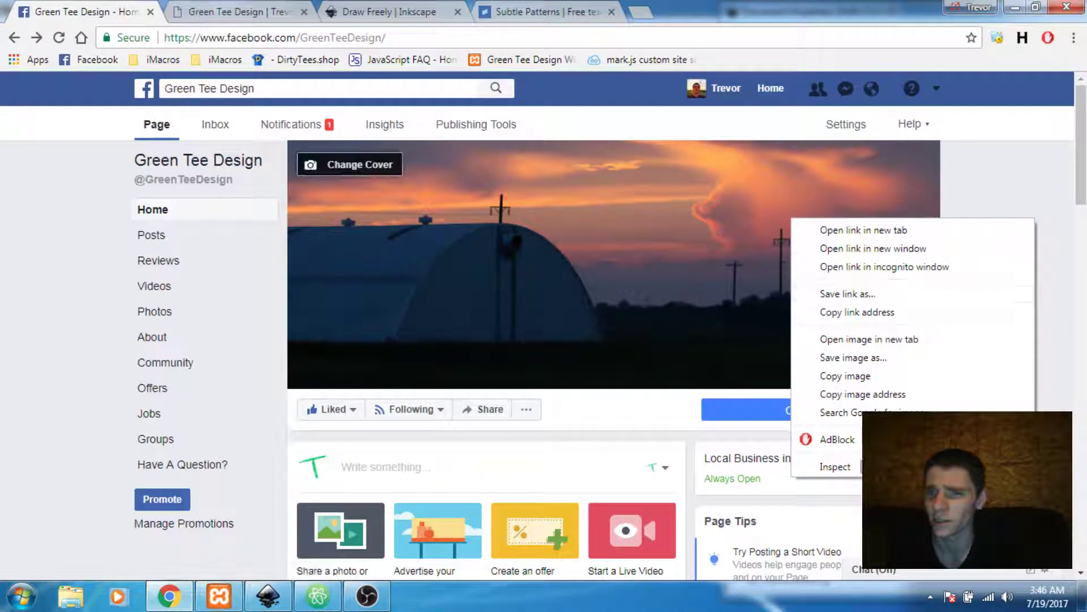
key("Escape")
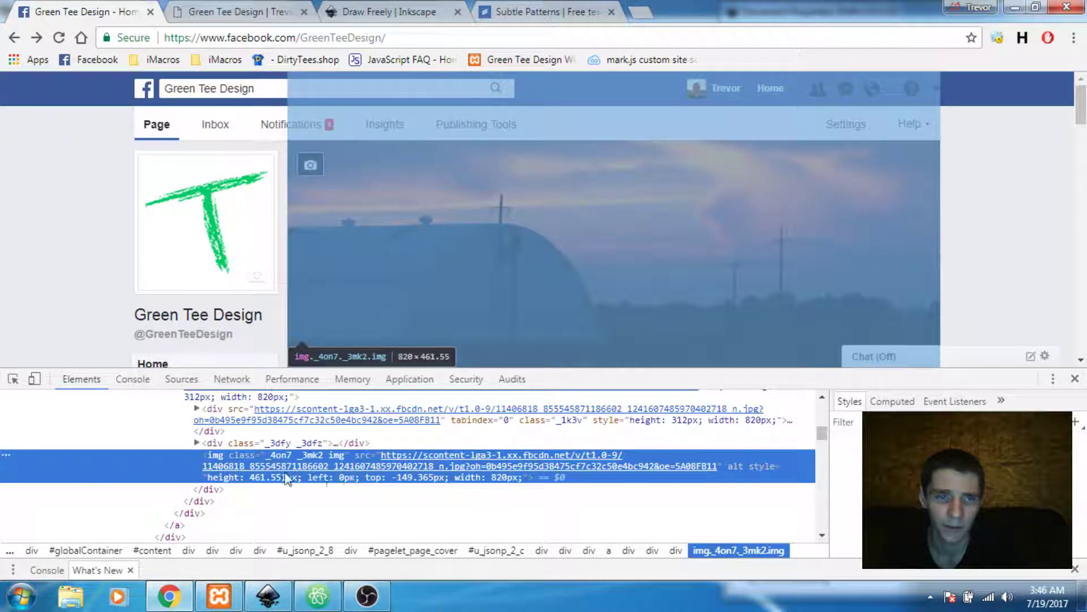
left_click(1075, 379)
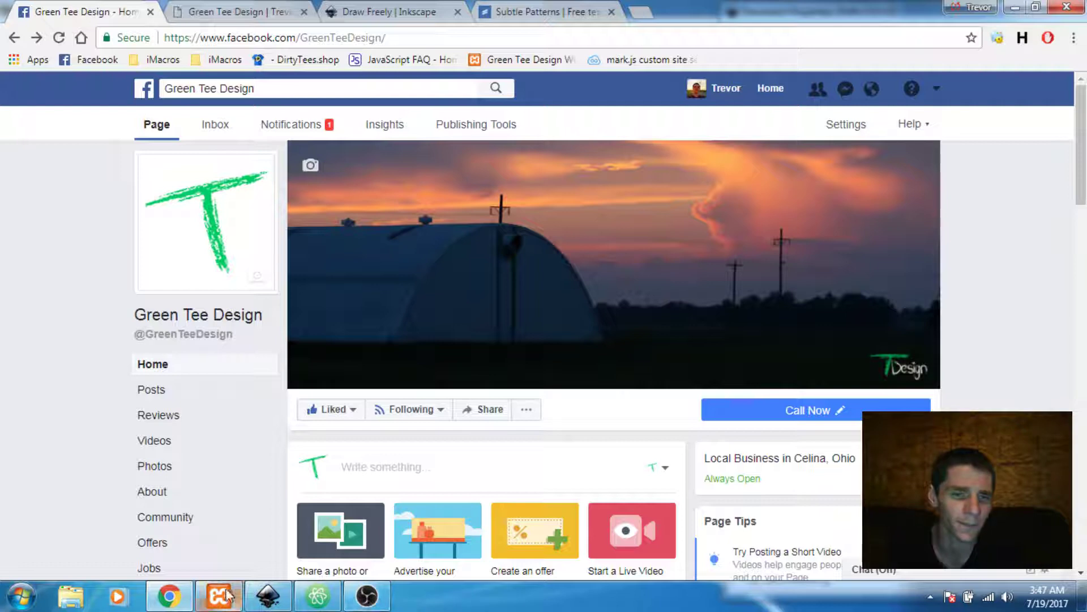
- Switch back to Inkscape and set the custom page width to 340 px
left_click(268, 596)
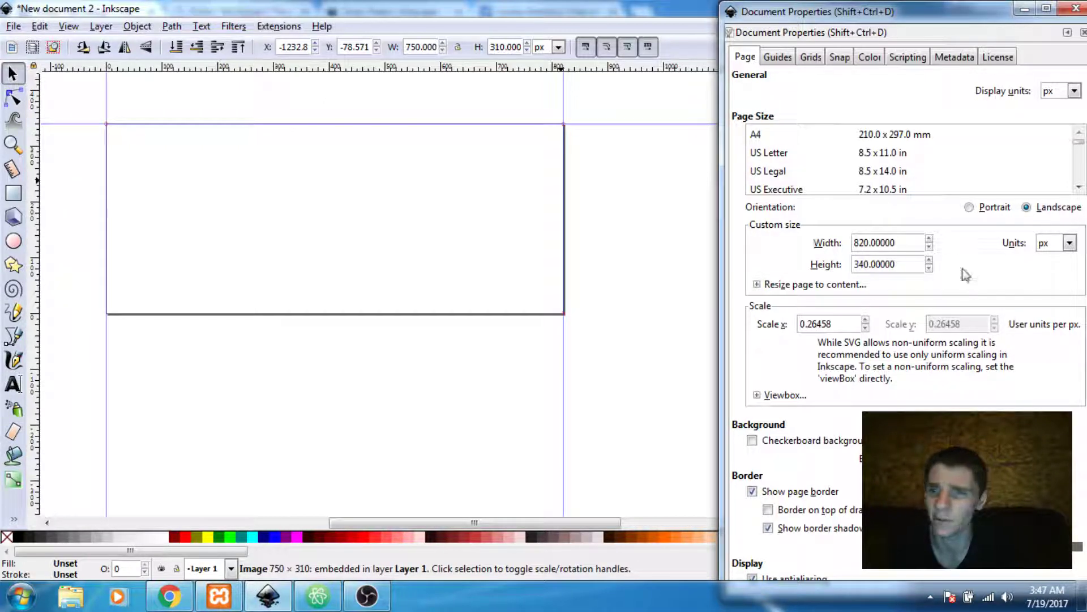
left_click_drag(916, 244, 754, 243)
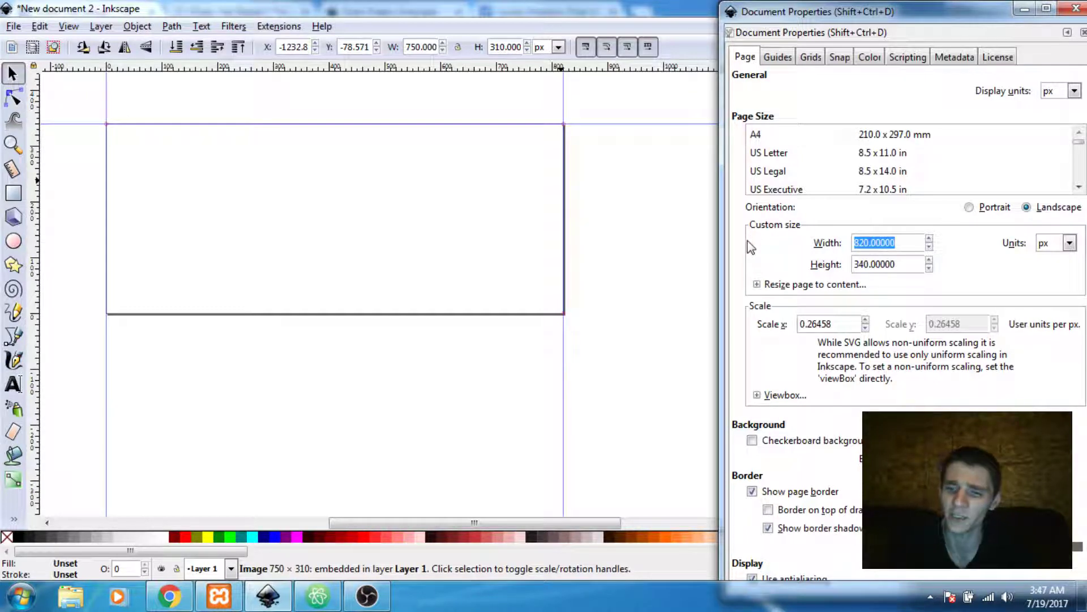
type("340")
key("Return")
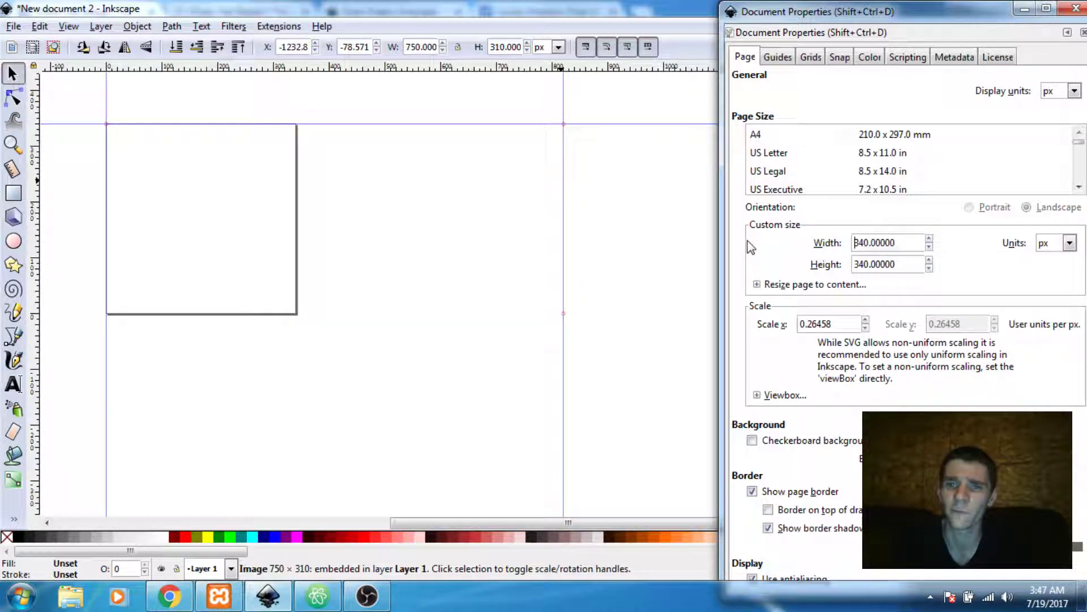
- Set the custom page width to 820 px and close the Document Properties
double_click(906, 246)
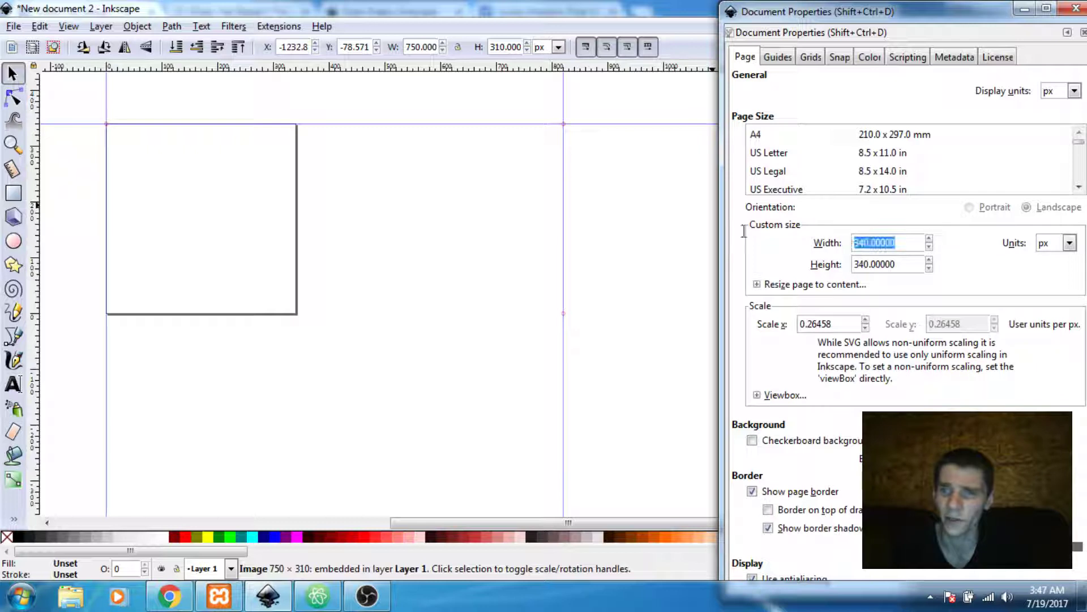
type("8")
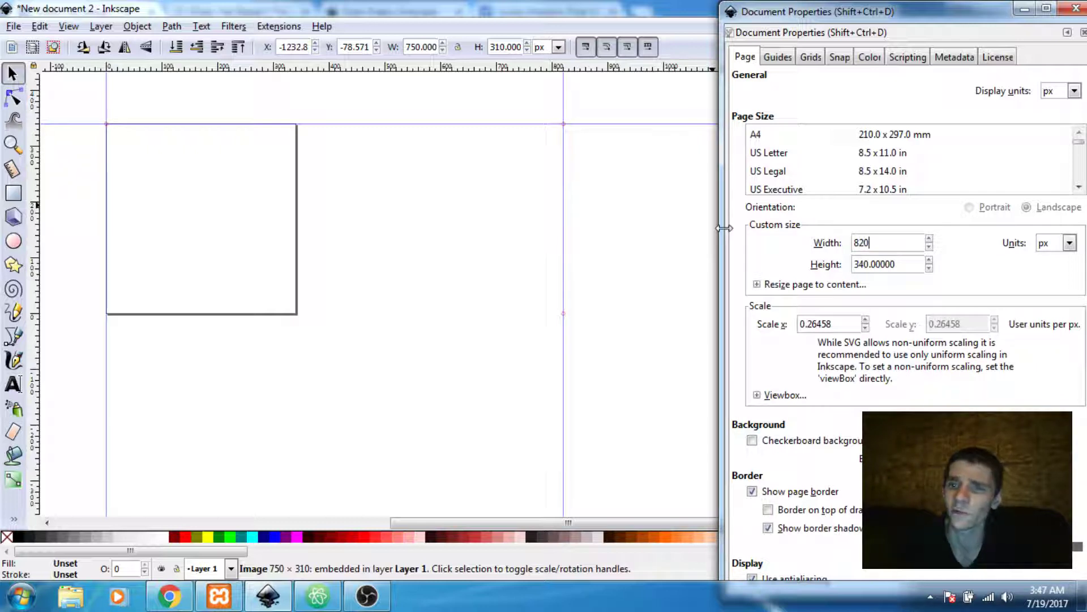
type("20")
key("Return")
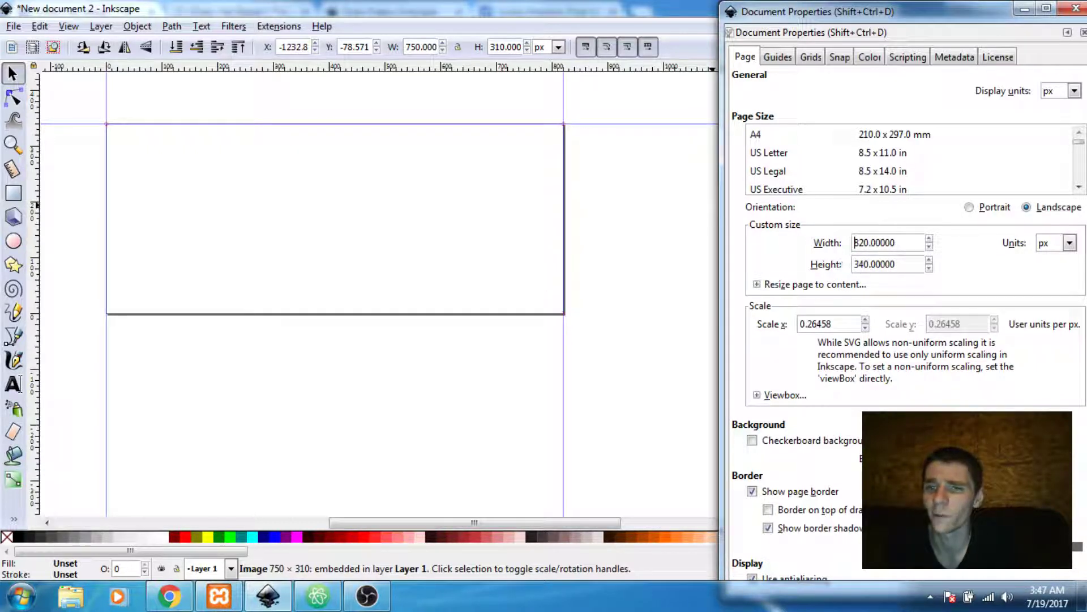
left_click(1077, 8)
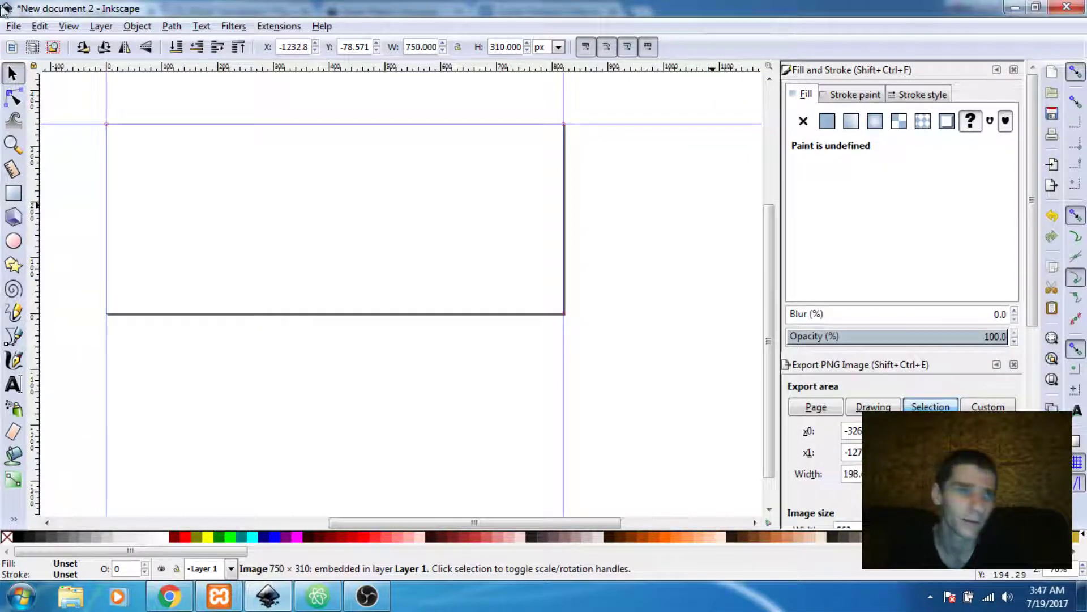
- Clear the selection and create guides around the page
left_click(39, 26)
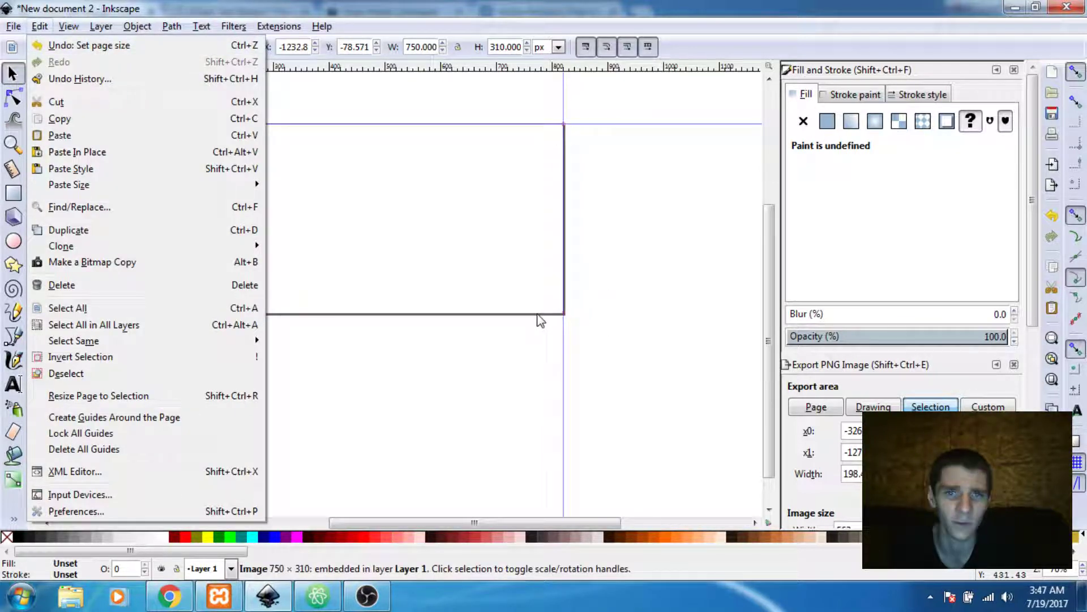
left_click(562, 346)
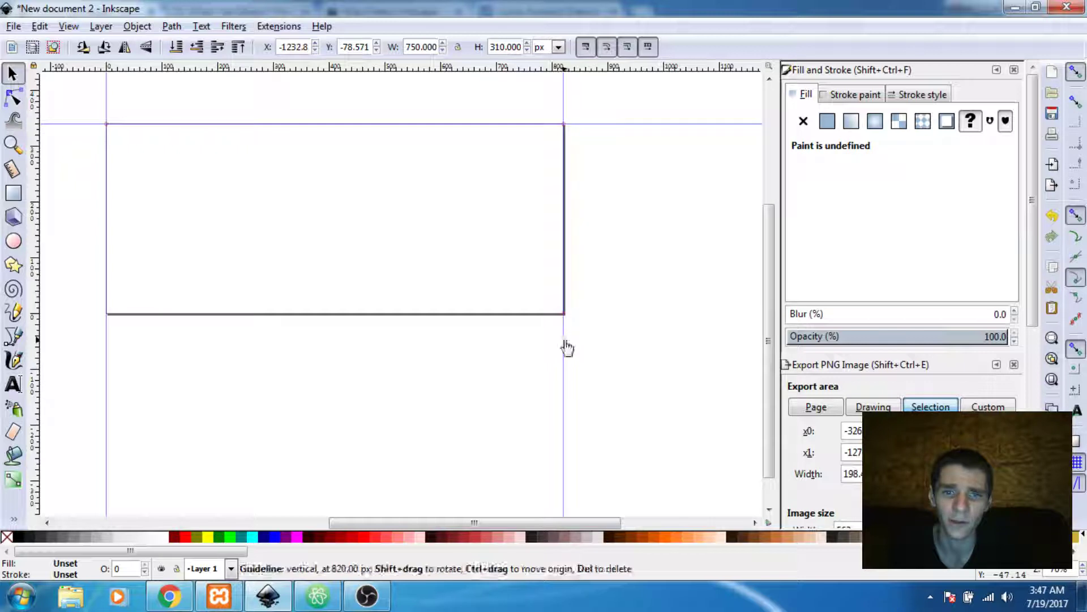
right_click(567, 344)
left_click(596, 461)
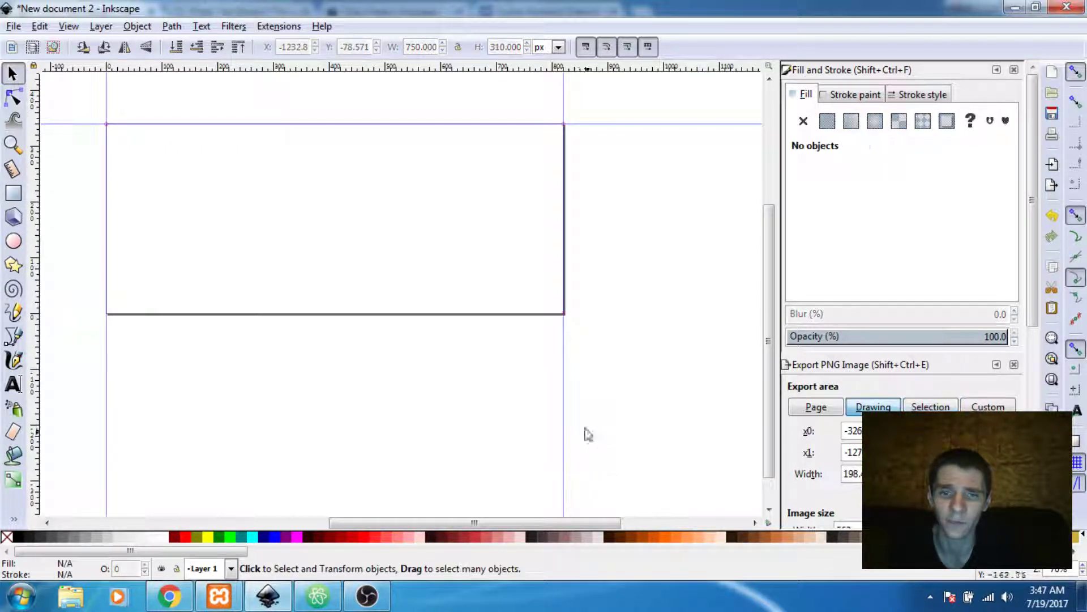
left_click(624, 435)
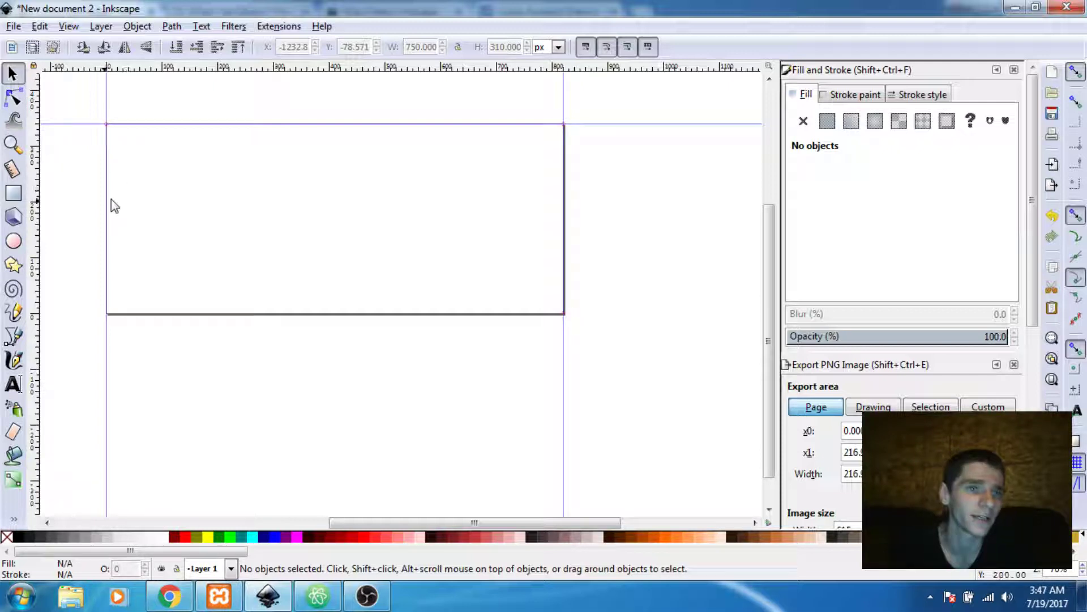
left_click(39, 26)
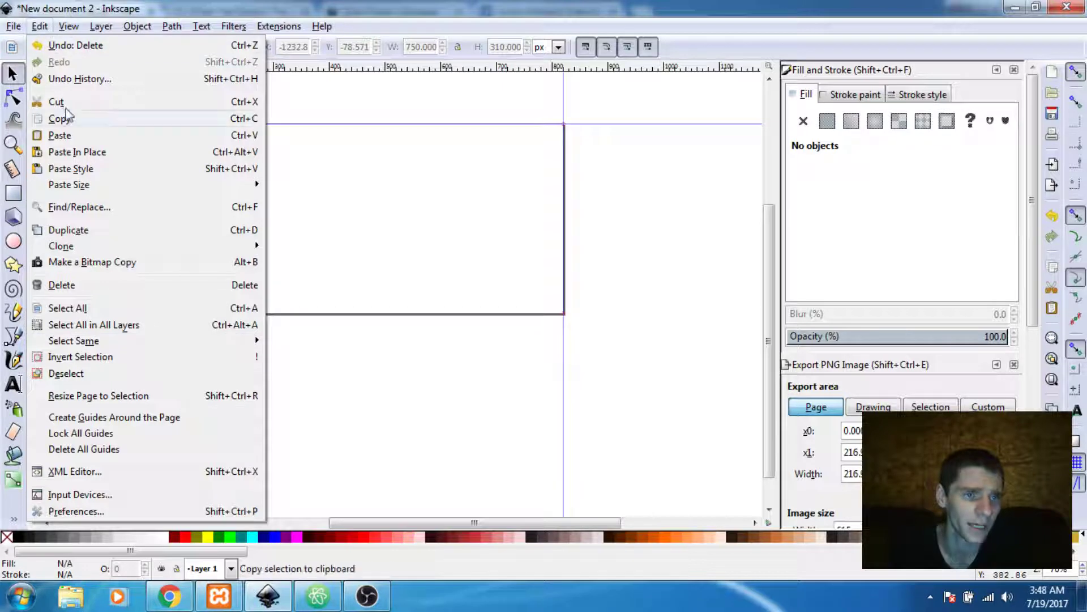
left_click(97, 419)
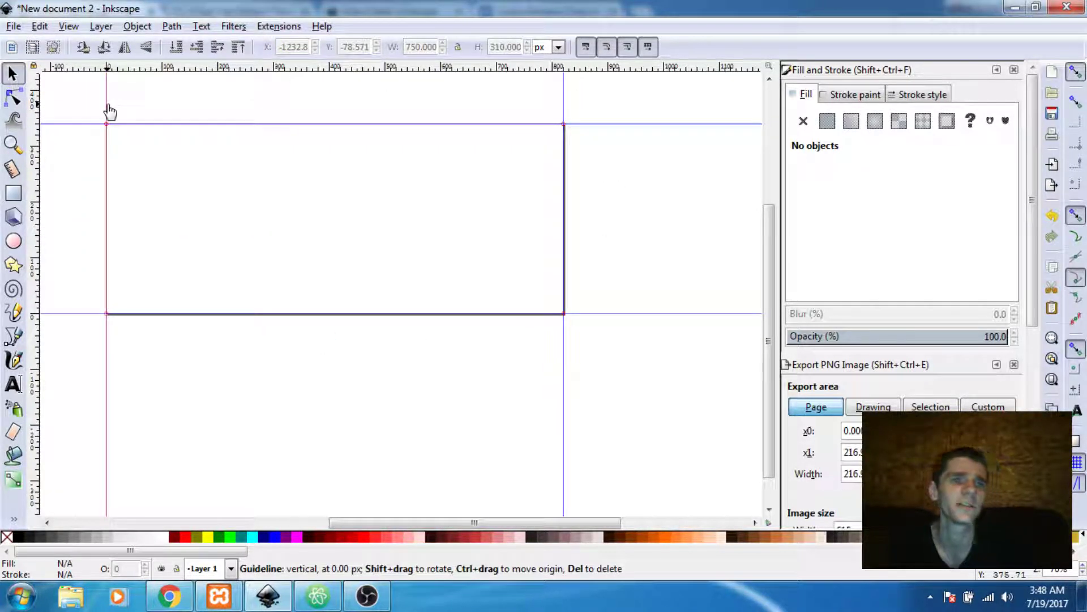
- Examine the page, its guides and the surrounding canvas at several zoom levels
left_click_drag(260, 393, 338, 456)
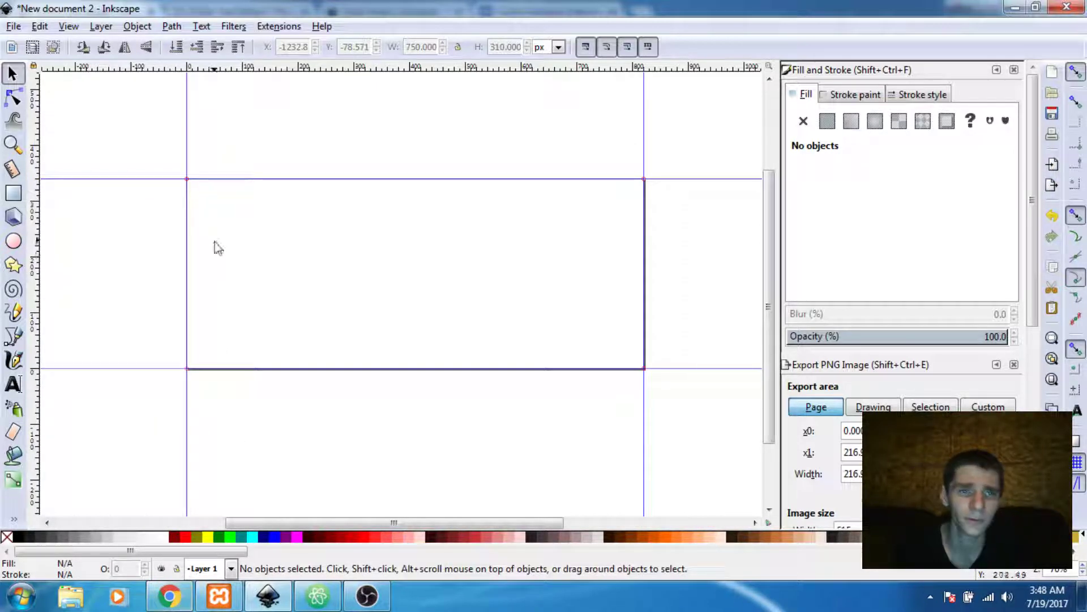
left_click_drag(101, 248, 471, 249)
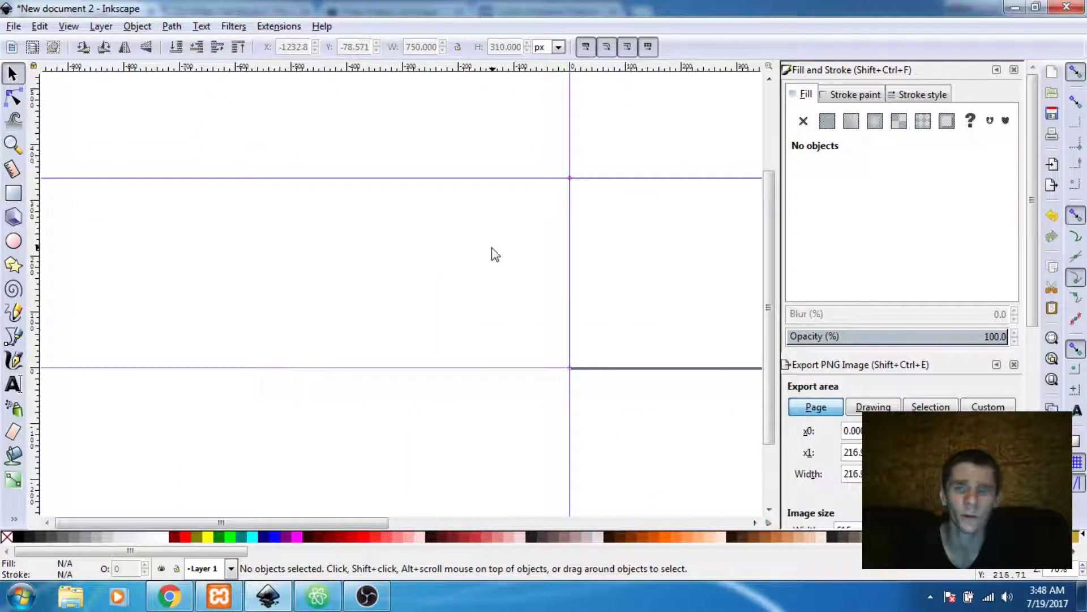
key("minus")
key("minus")
key("minus")
key("minus")
key("minus")
key("minus")
key("minus")
key("minus")
key("minus")
key("minus")
key("minus")
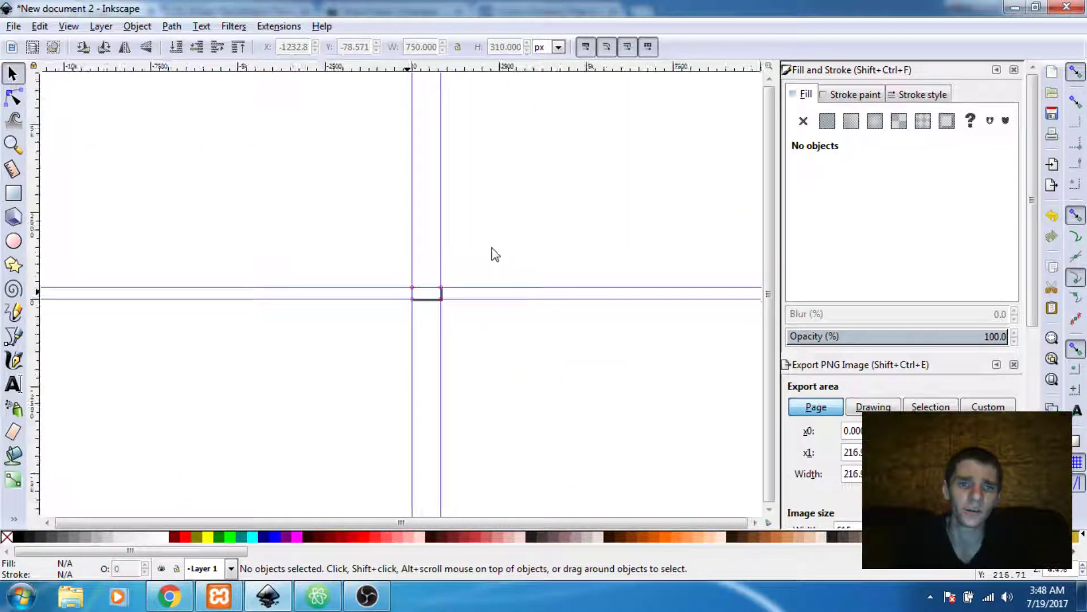
key("plus")
key("plus")
key("plus")
key("plus")
key("plus")
key("plus")
key("plus")
key("plus")
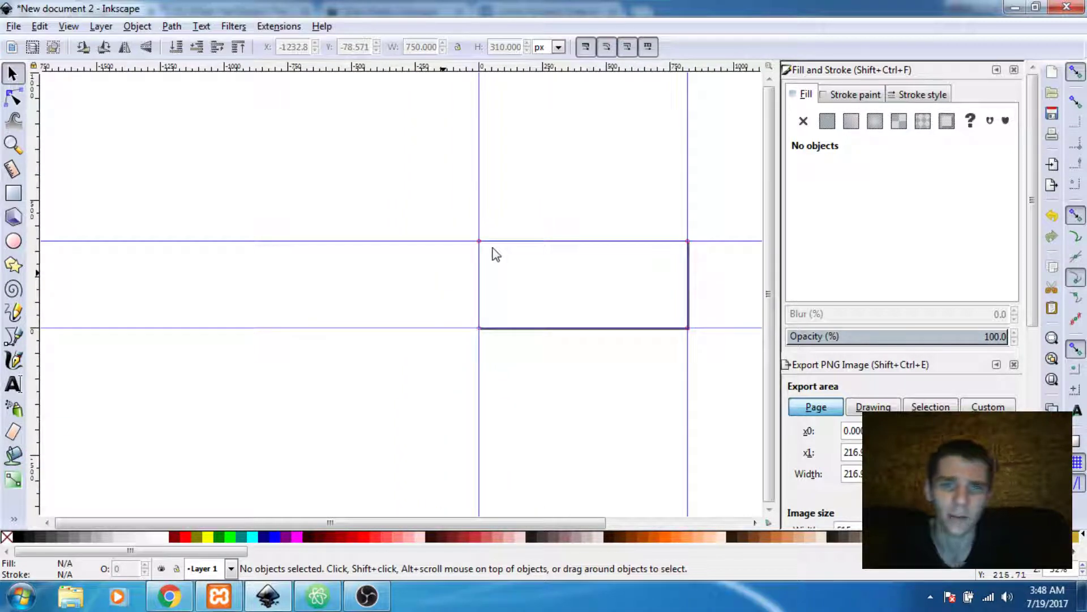
scroll(607, 381, "right", 3)
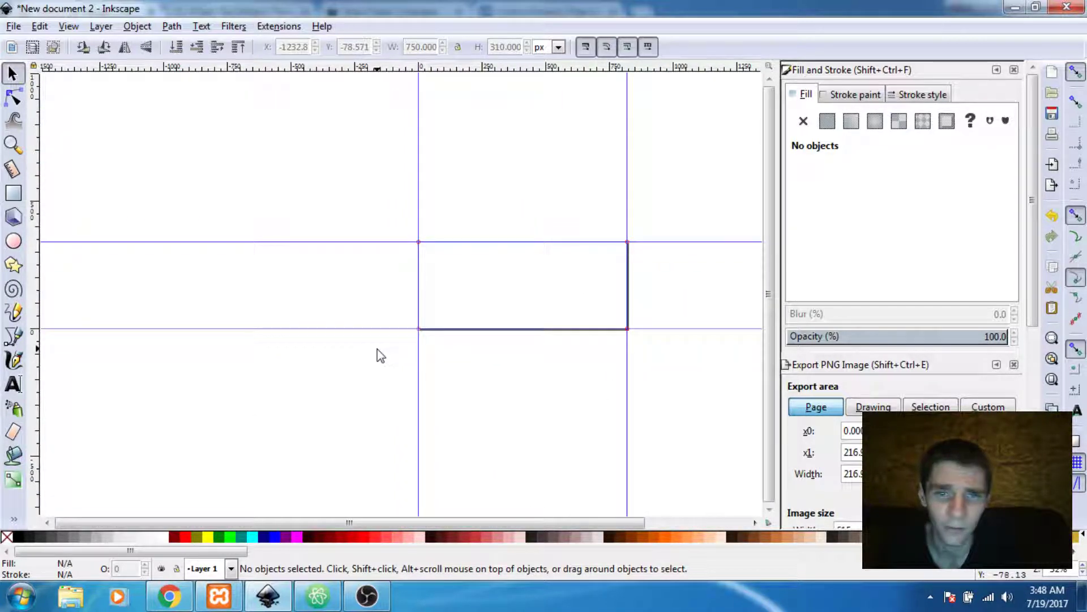
scroll(465, 363, "right", 2)
scroll(464, 363, "down", 2)
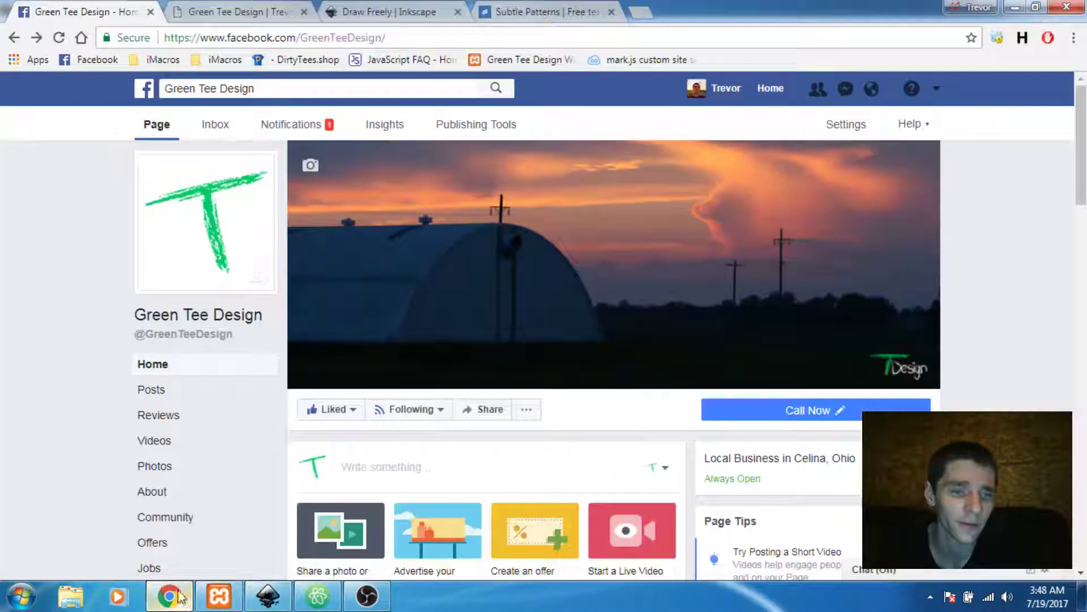
- Switch to Chrome and browse the first page of patterns on the Subtle Patterns website
left_click(170, 598)
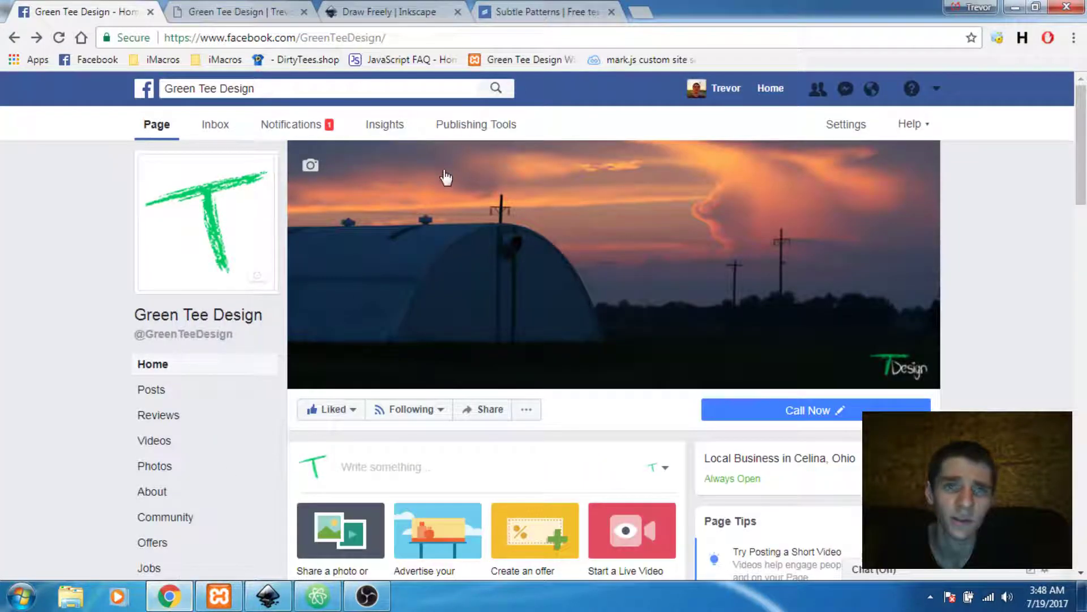
left_click(532, 14)
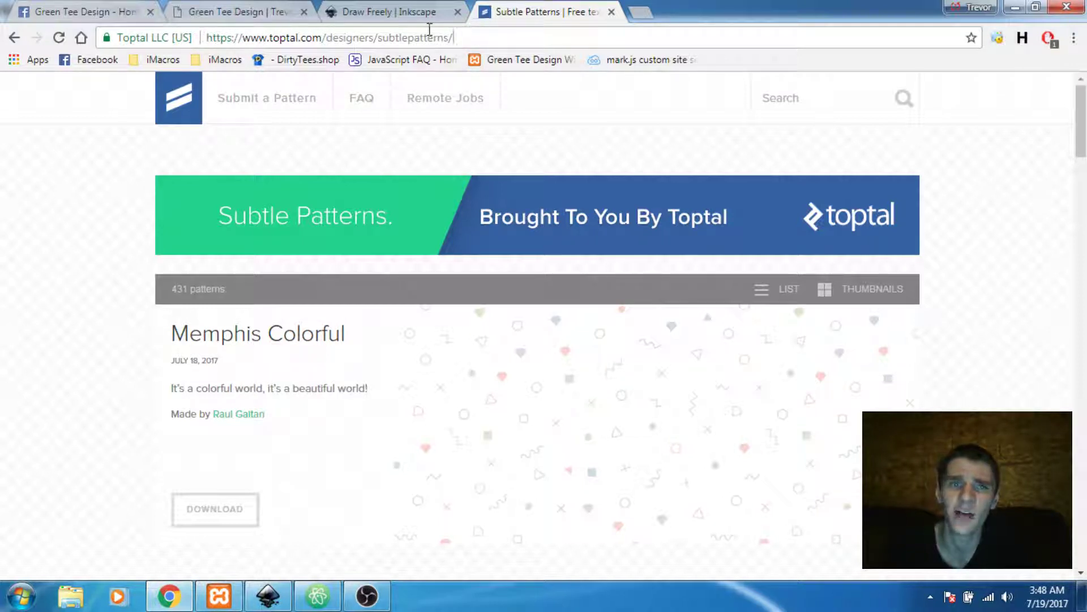
left_click_drag(453, 37, 113, 35)
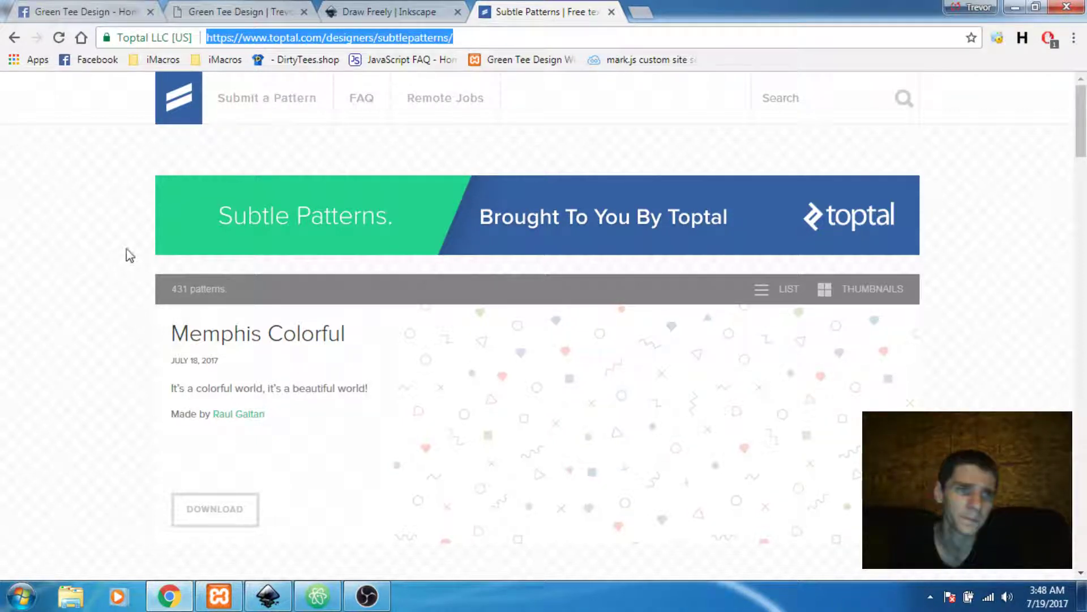
left_click(69, 232)
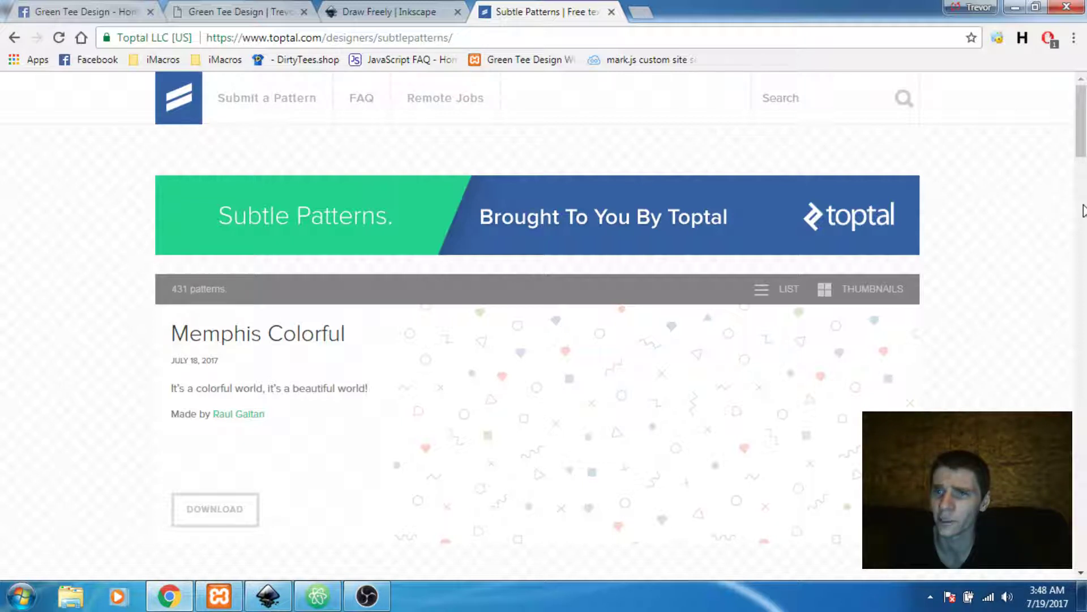
scroll(1083, 114, "down", 10)
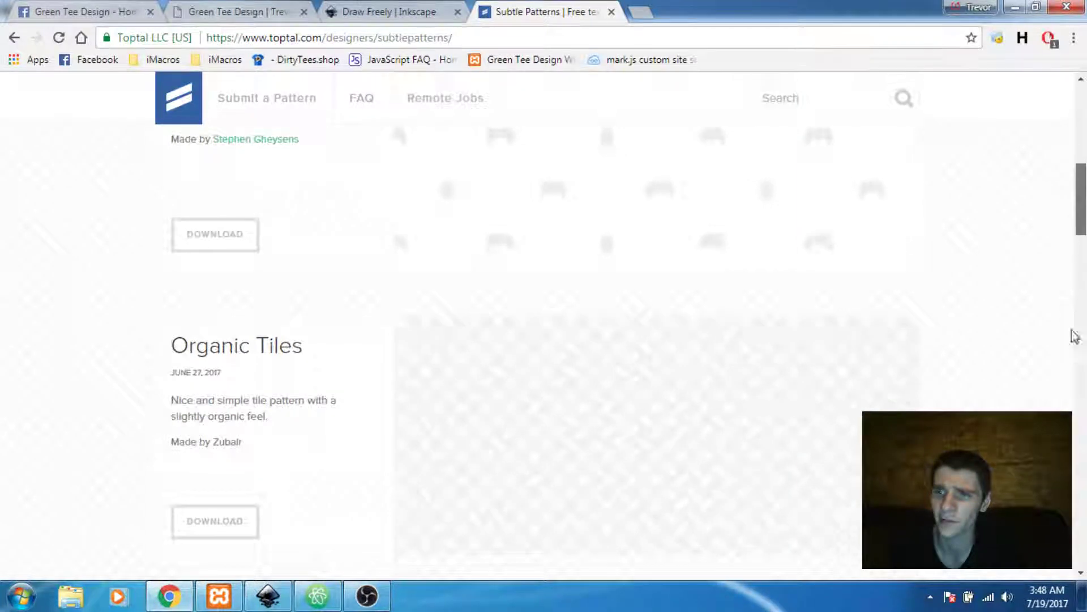
scroll(1073, 337, "down", 15)
scroll(729, 370, "down", 12)
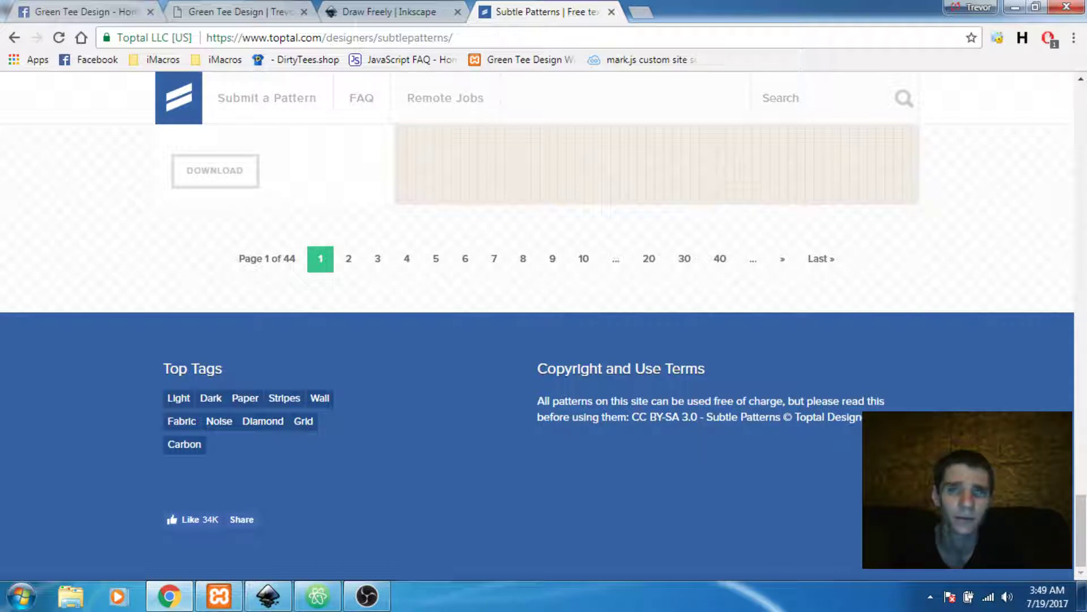
left_click_drag(1075, 528, 1085, 93)
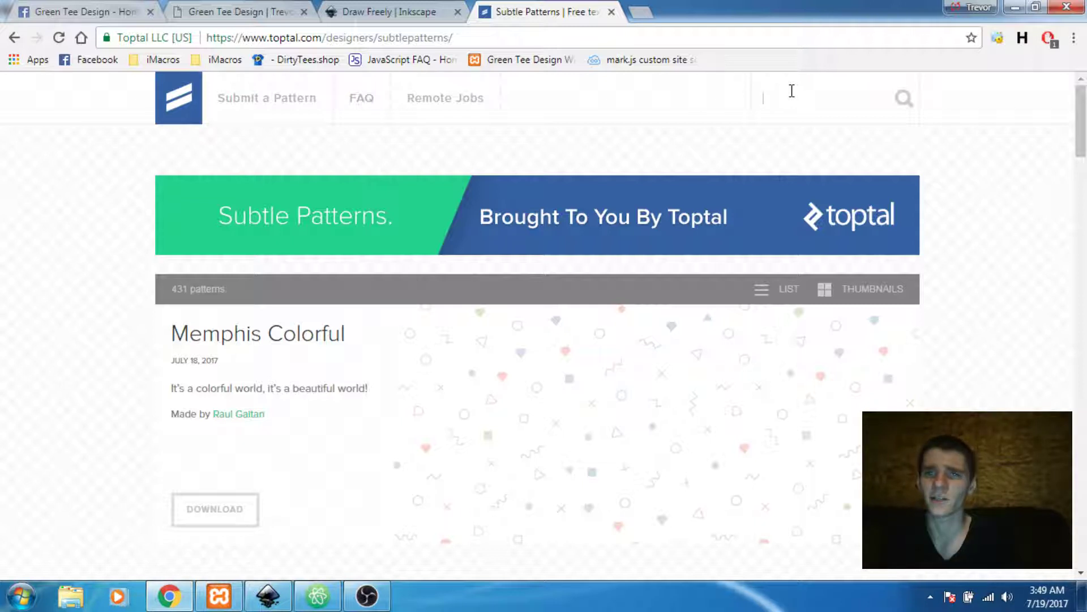
- Search the Subtle Patterns site for "paper" and review the first matching textures
left_click(792, 91)
type("pap")
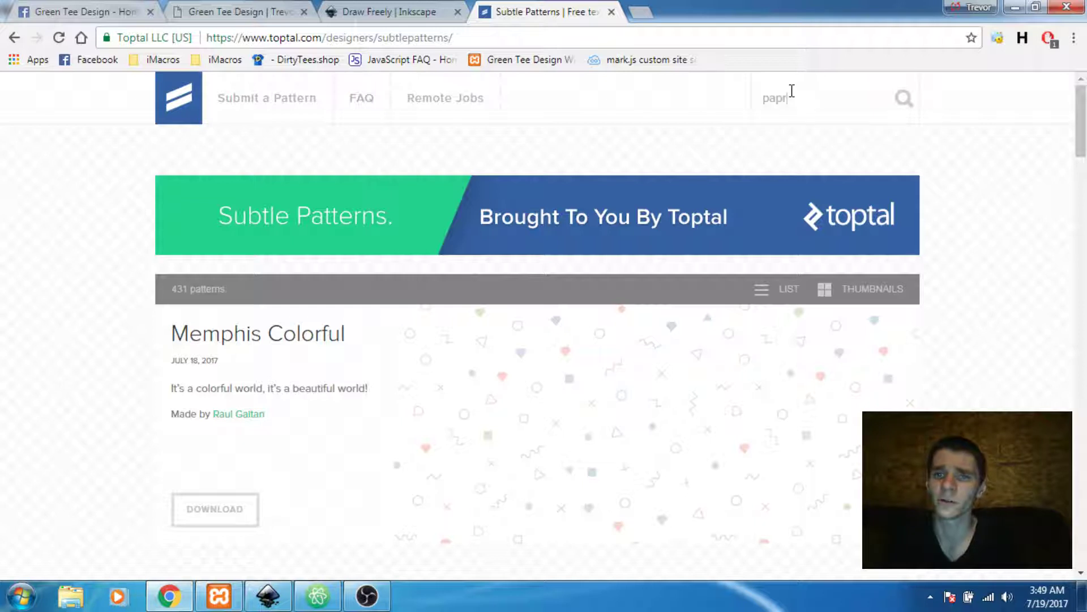
type("er")
key("Return")
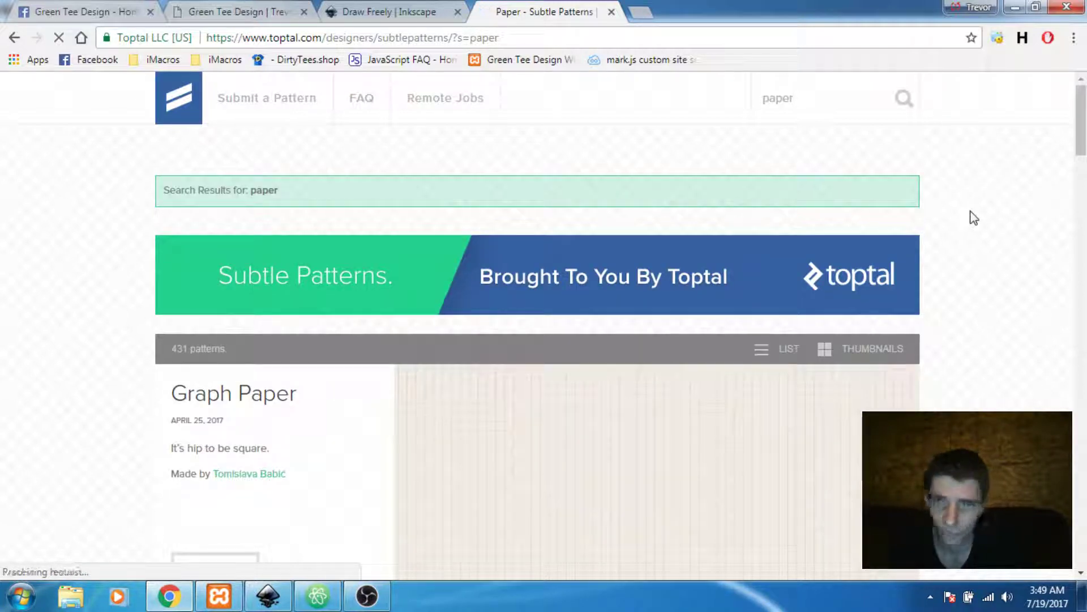
scroll(1082, 136, "down", 5)
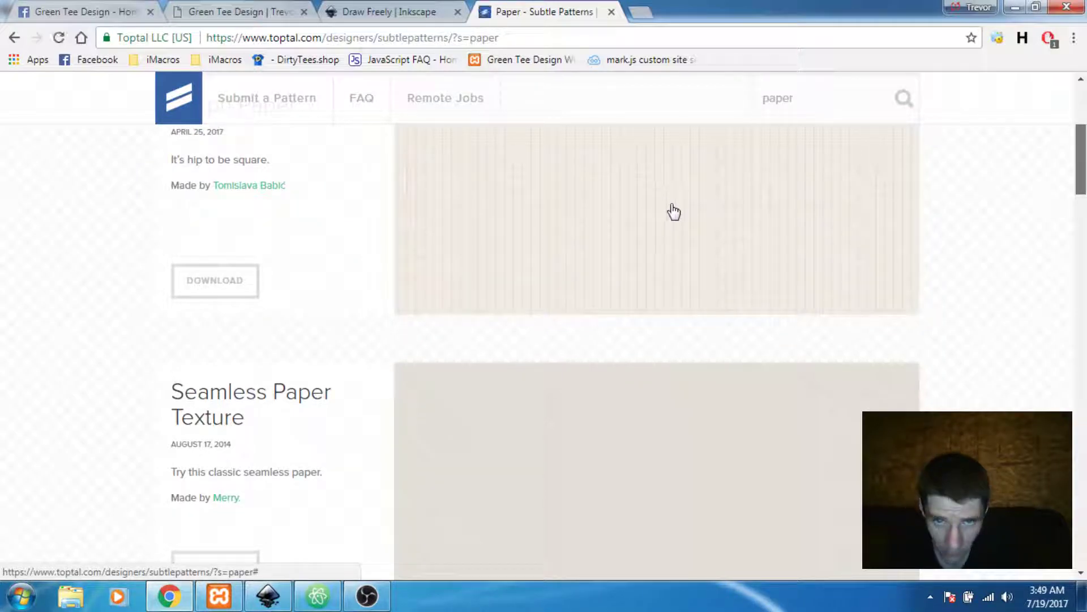
mouse_move(706, 214)
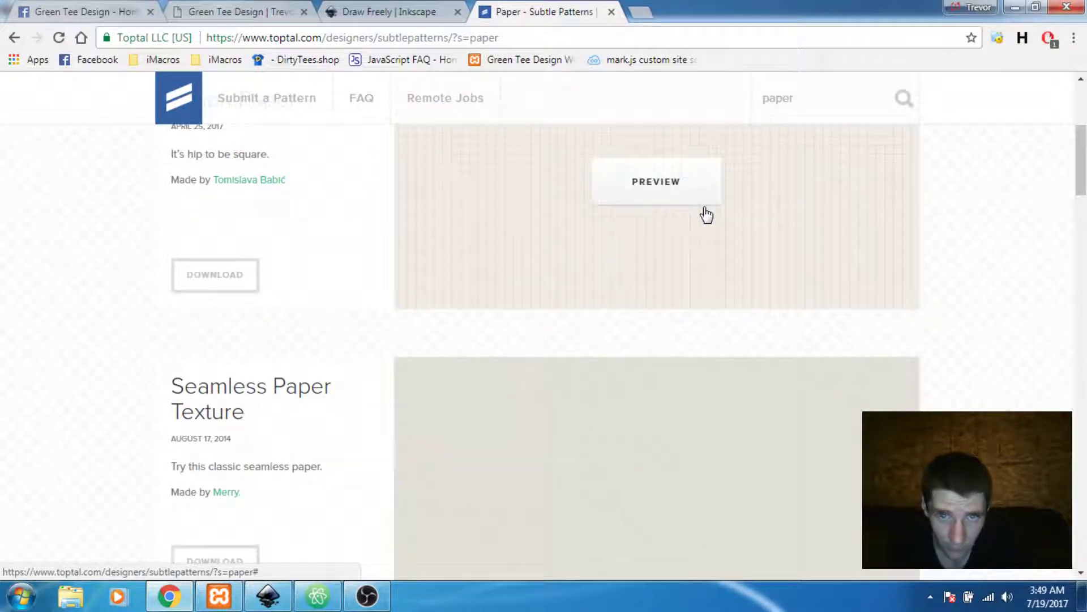
- Preview the Graph Paper pattern as the page background, download it, and look through the other paper results
left_click(678, 193)
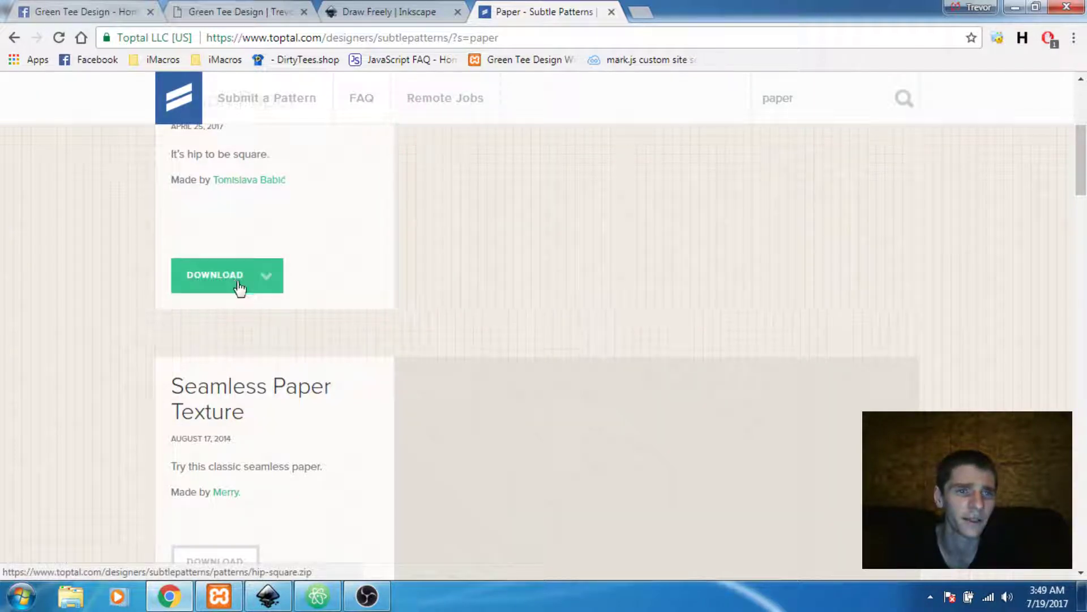
left_click(243, 289)
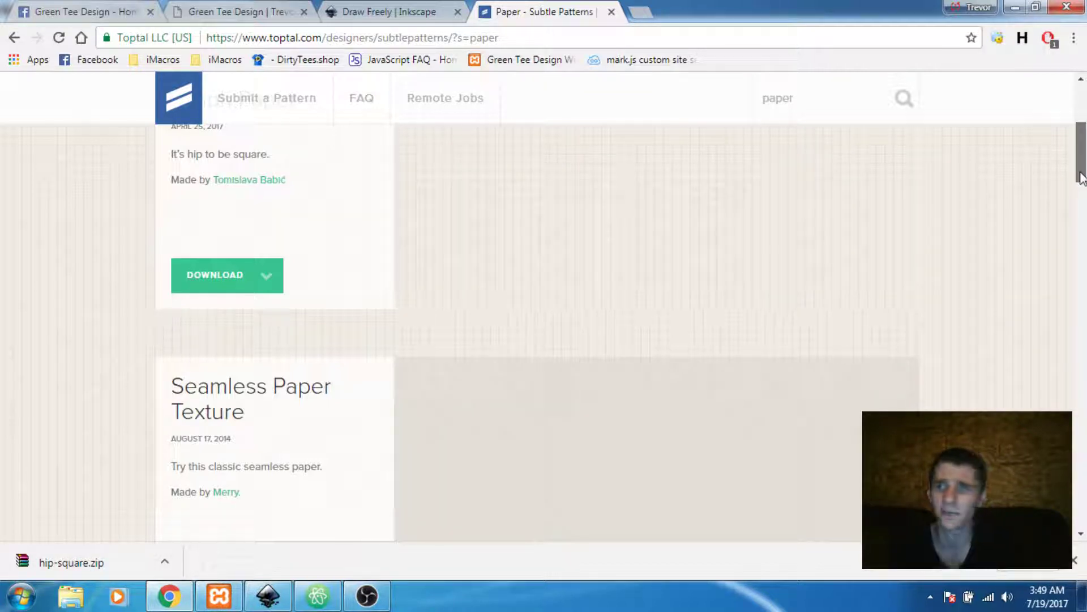
scroll(1082, 204, "down", 1)
scroll(1082, 204, "down", 6)
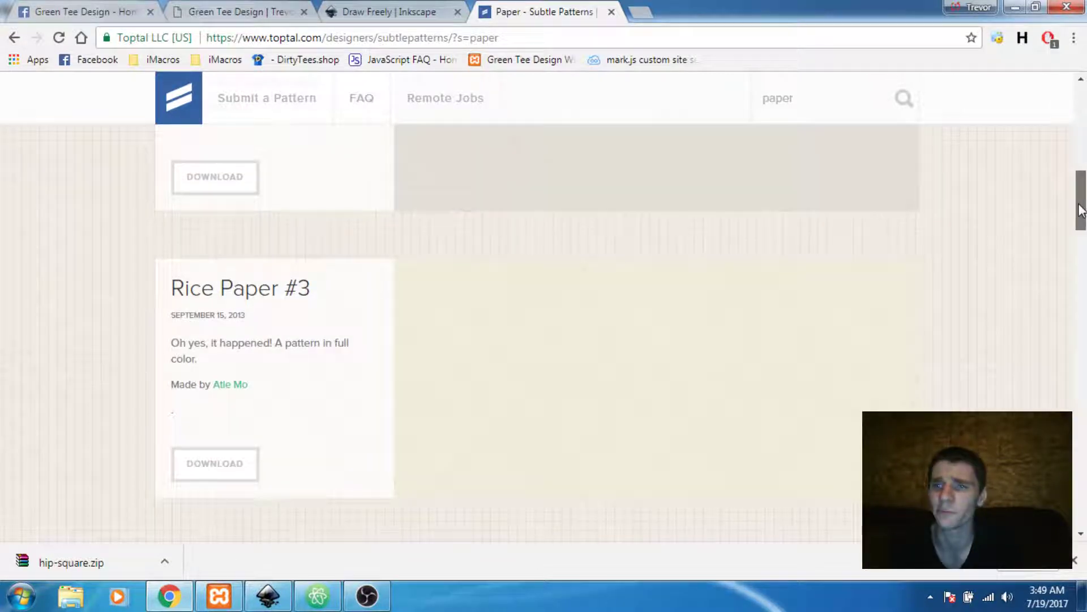
left_click_drag(1082, 209, 1083, 102)
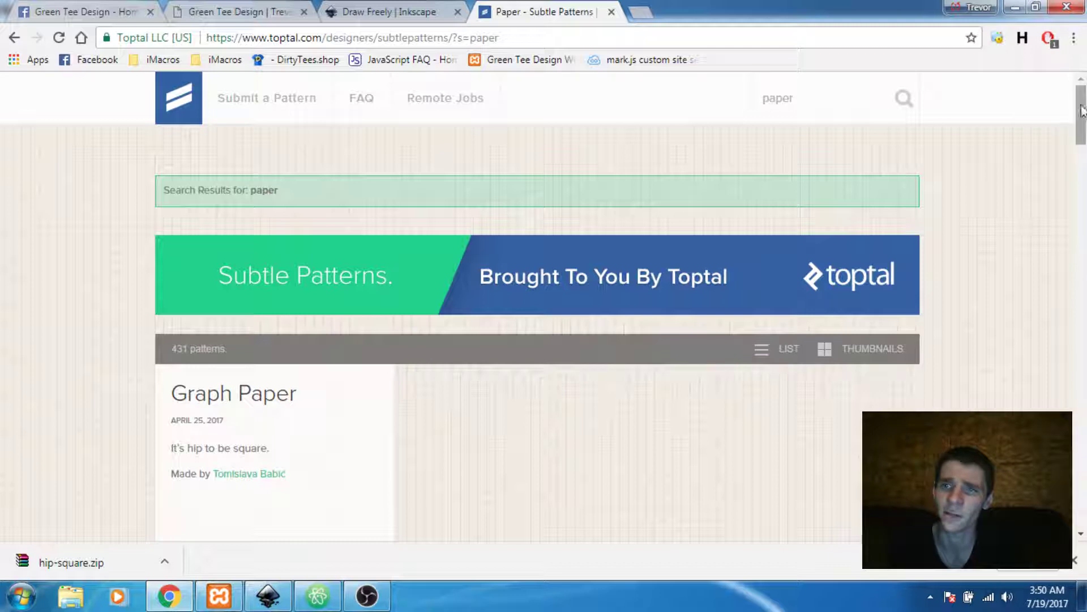
left_click_drag(1082, 110, 1083, 492)
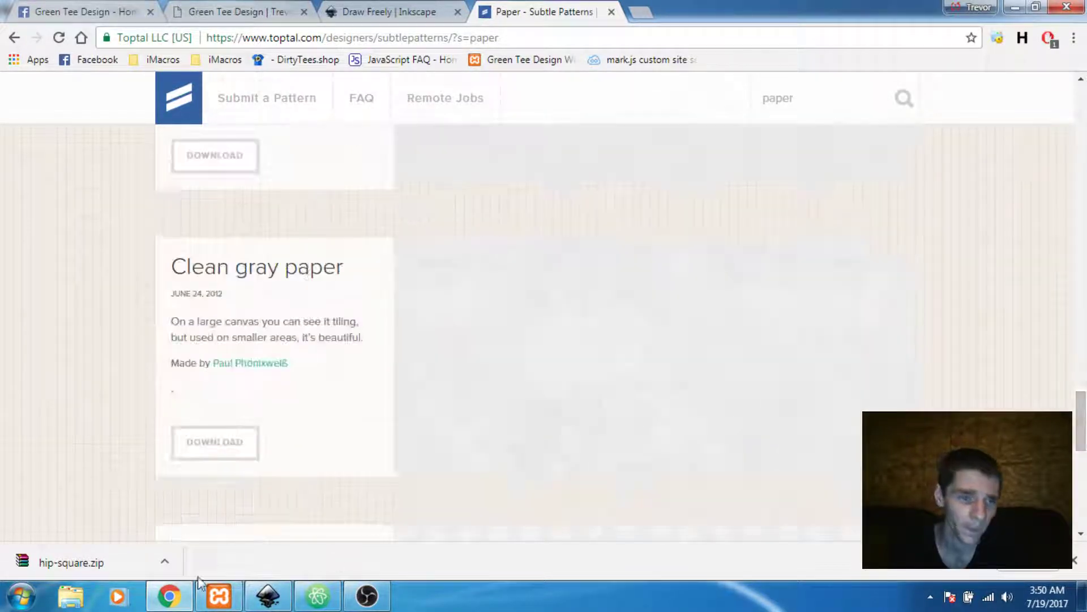
- Show the downloaded hip-square archive in its folder, extract it there, and open the inner hip-square folder
right_click(107, 567)
left_click(167, 529)
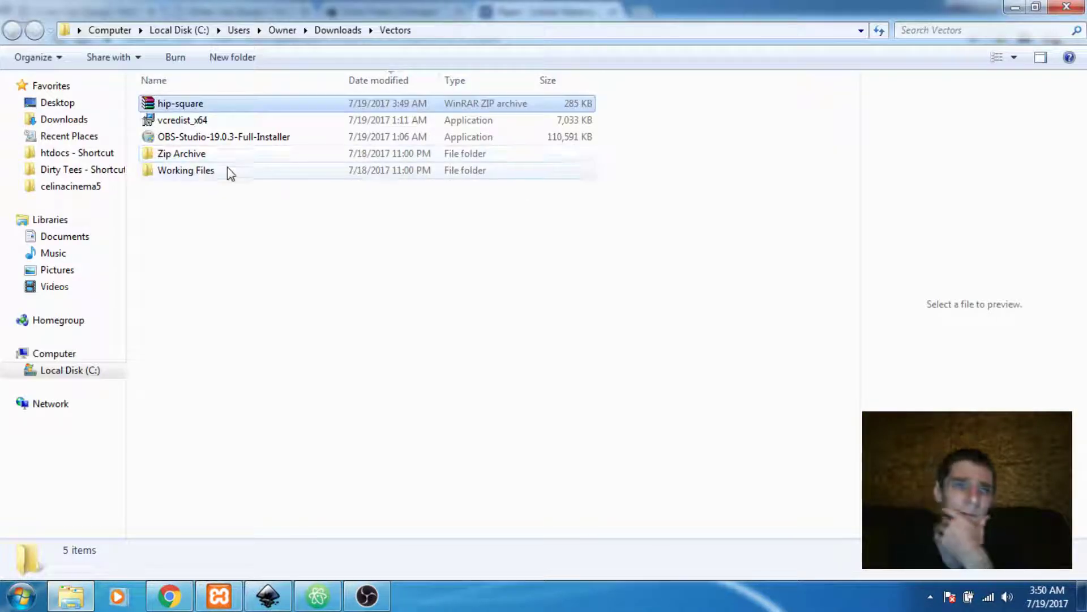
right_click(186, 104)
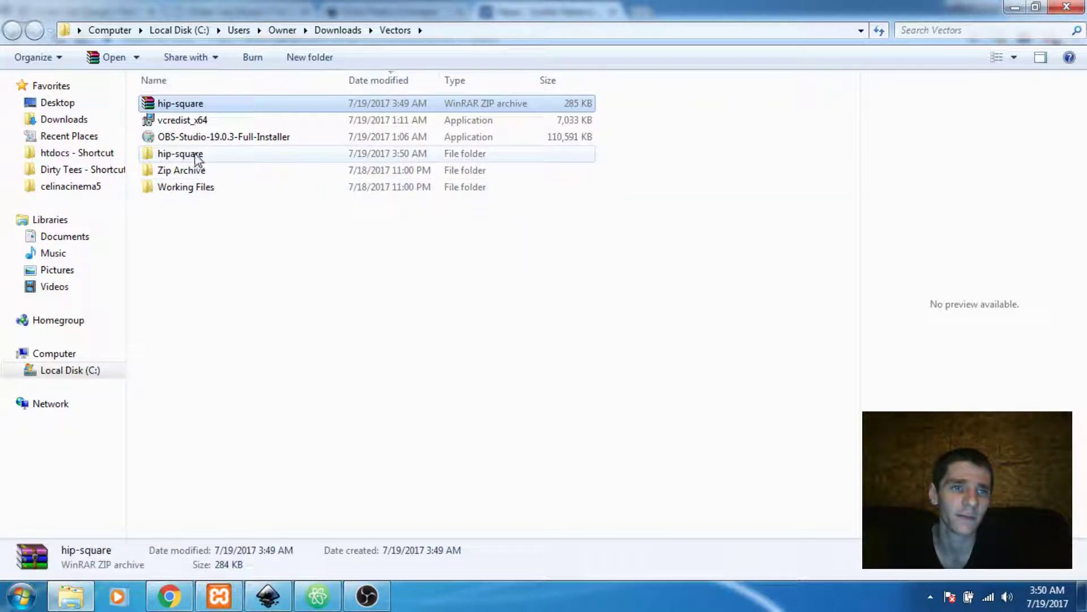
double_click(196, 155)
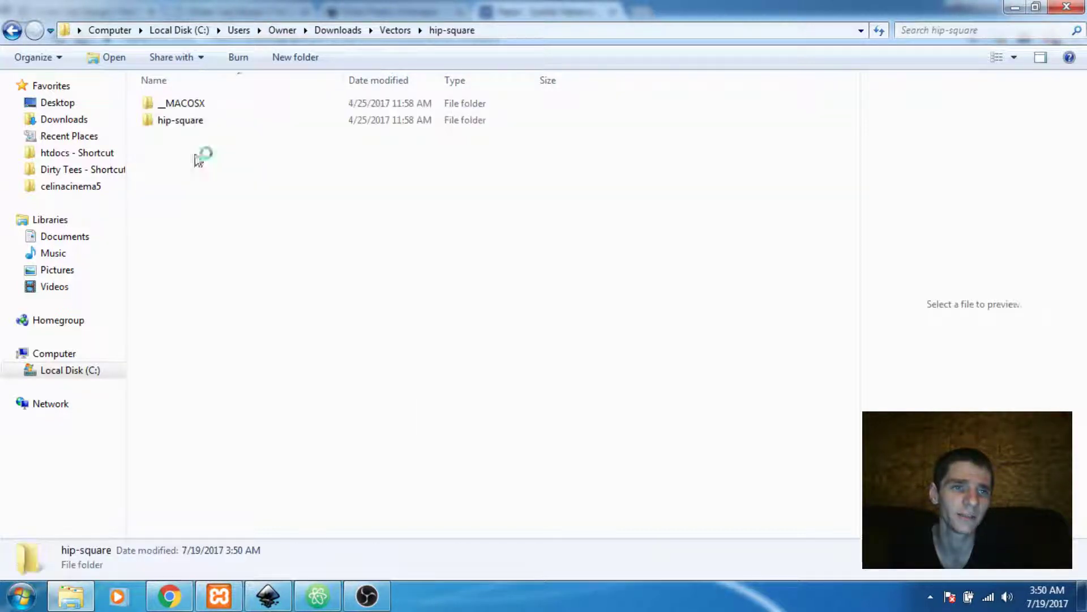
double_click(184, 122)
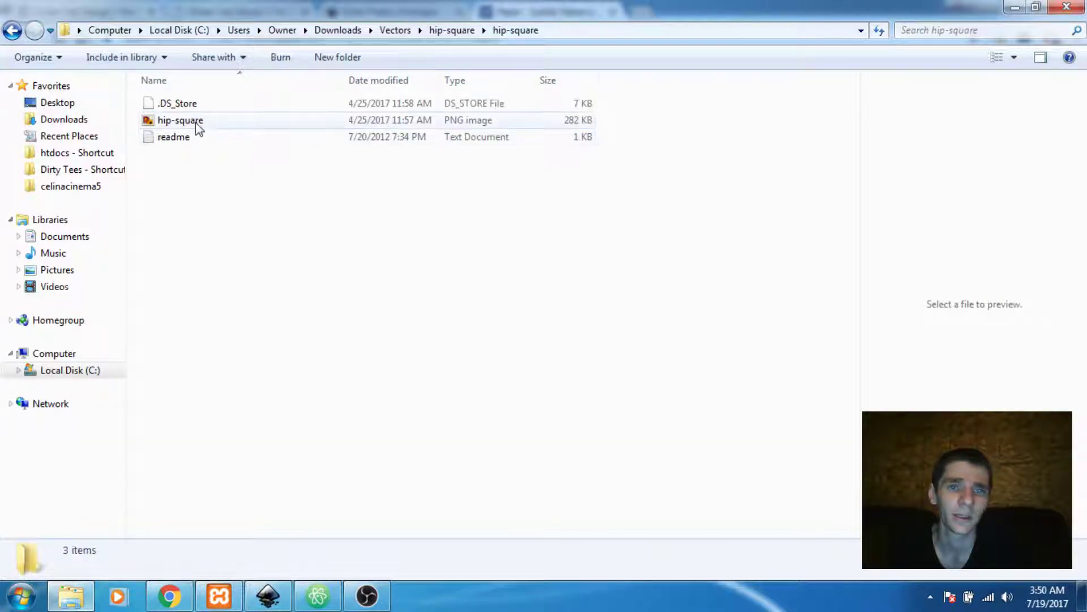
- Import the hip-square PNG from the extracted folder into the open Inkscape document
left_click(195, 122)
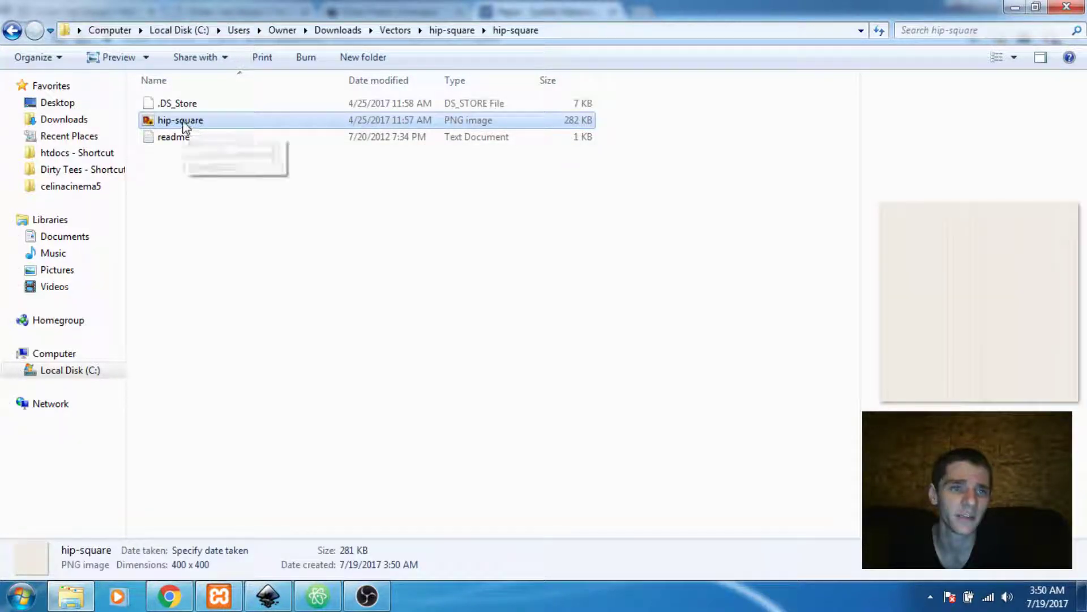
left_click_drag(185, 125, 454, 237)
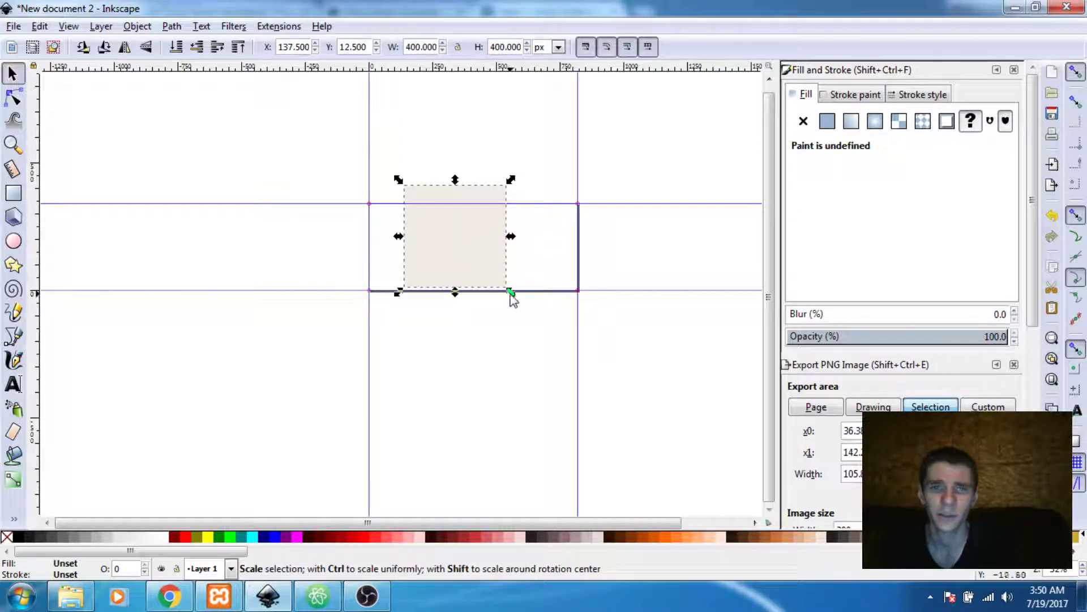
left_click(477, 256)
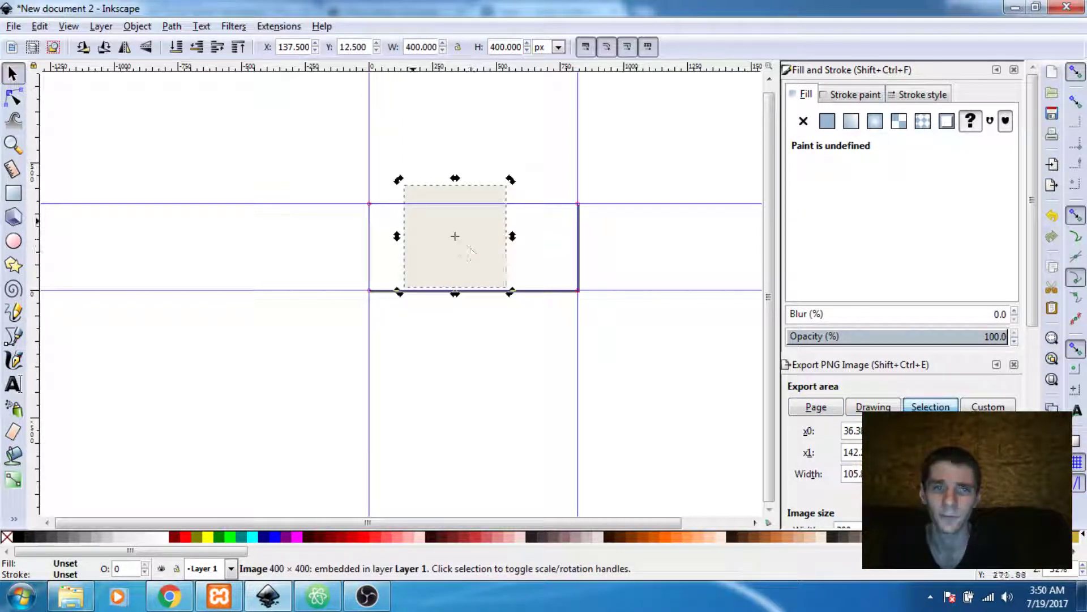
left_click(656, 246)
- Resize the imported texture image to 96 px wide and 96 px high
left_click(441, 238)
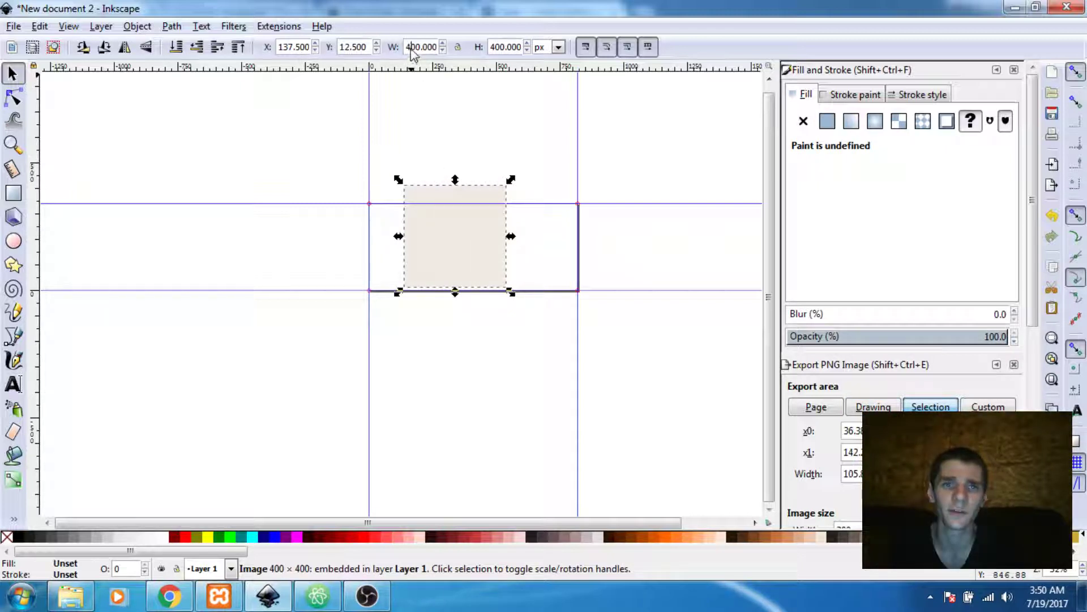
type("96")
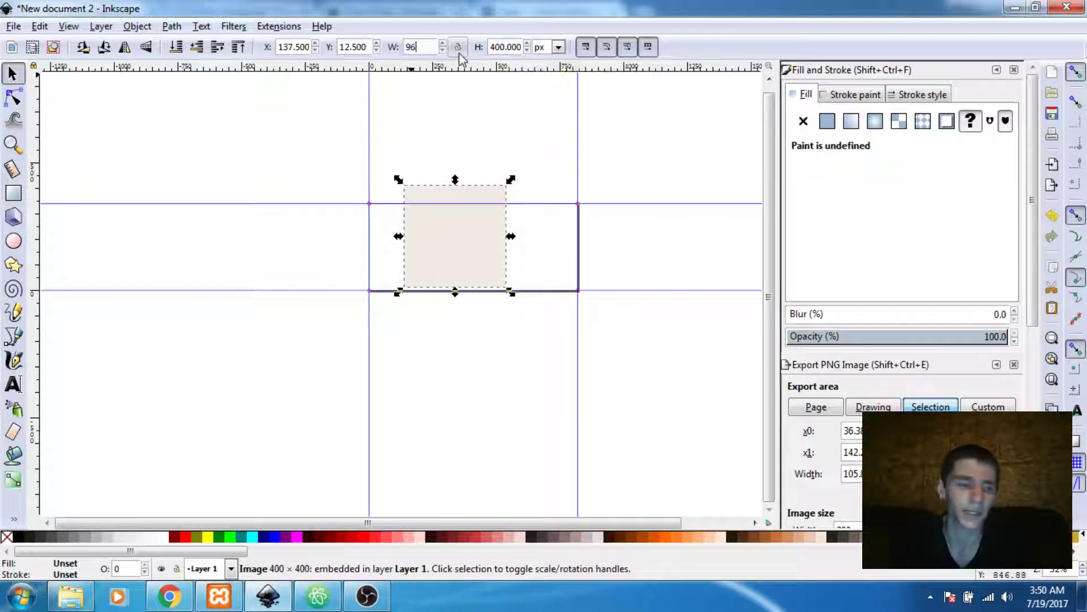
key("Tab")
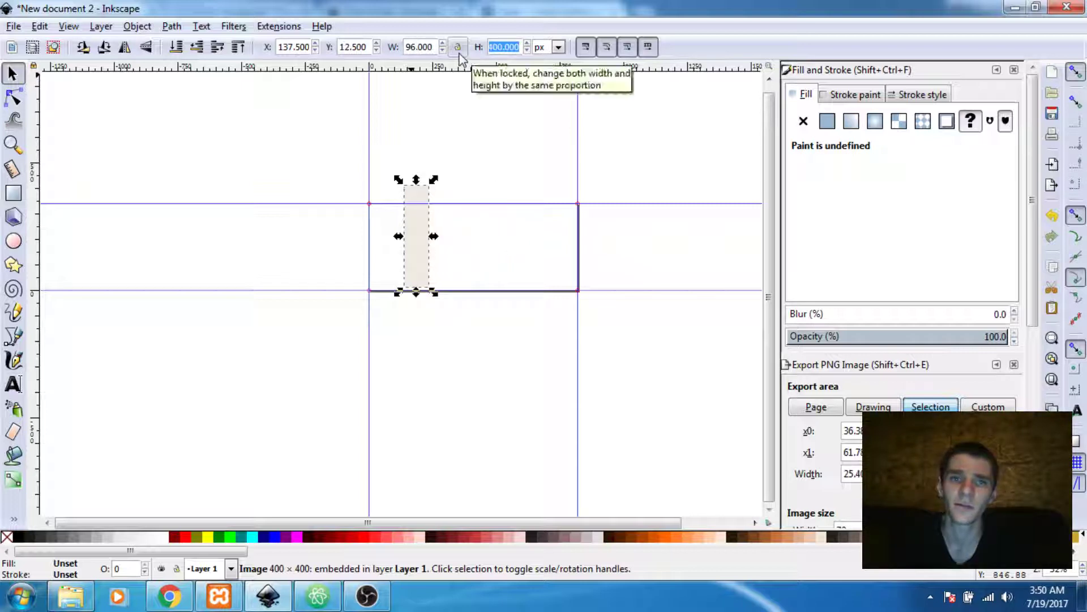
type("96")
key("Return")
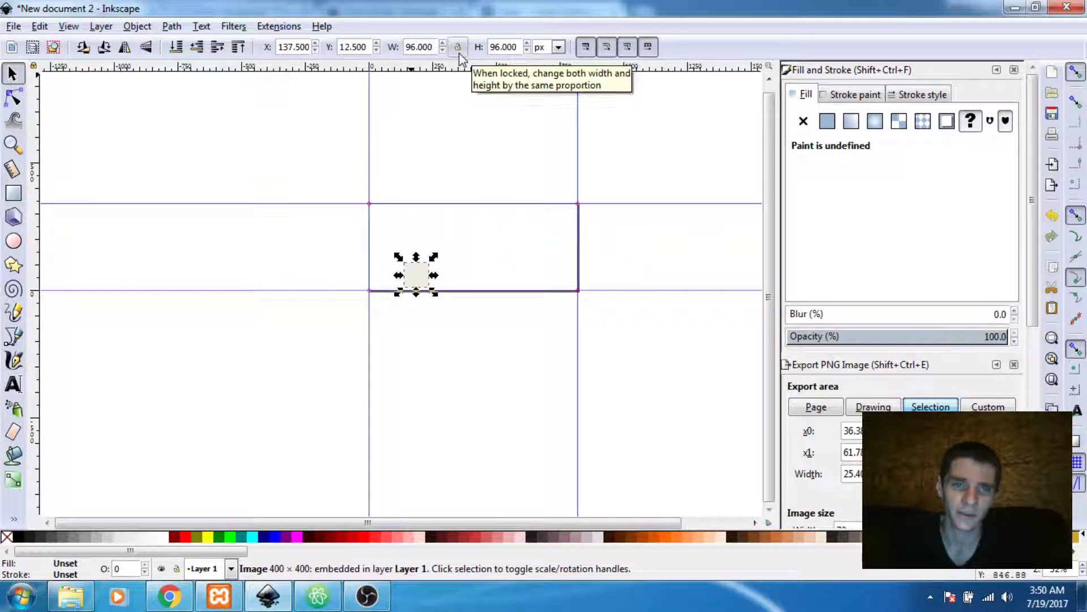
left_click(451, 340)
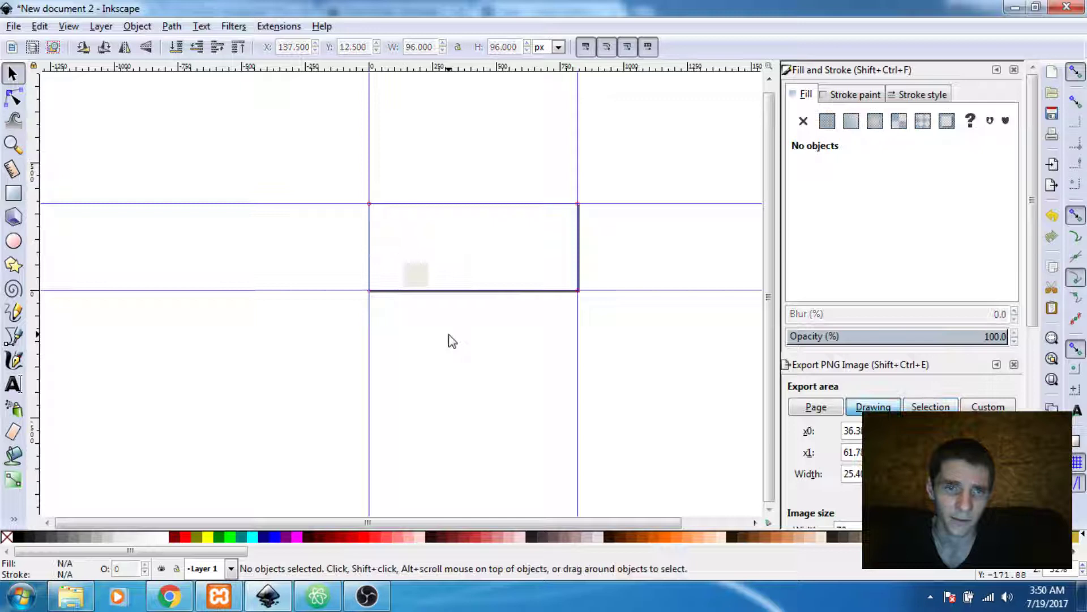
- Move the texture tile off the page's left side, its top edge on the upper guide, at about X -187, Y 244 px
left_click(417, 280)
left_click_drag(417, 280, 340, 223)
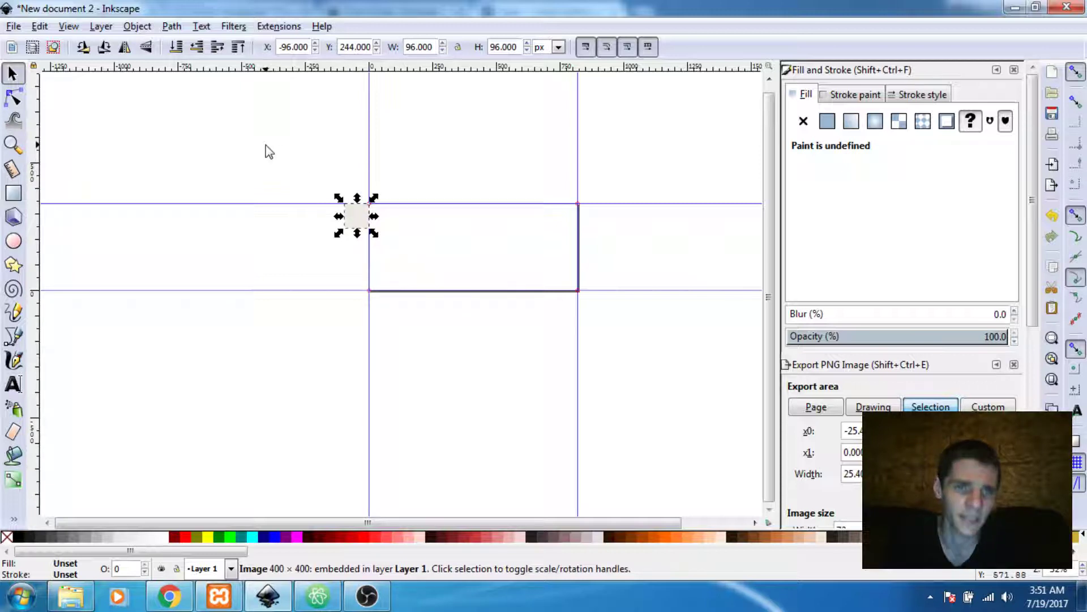
left_click(269, 151)
left_click(353, 218)
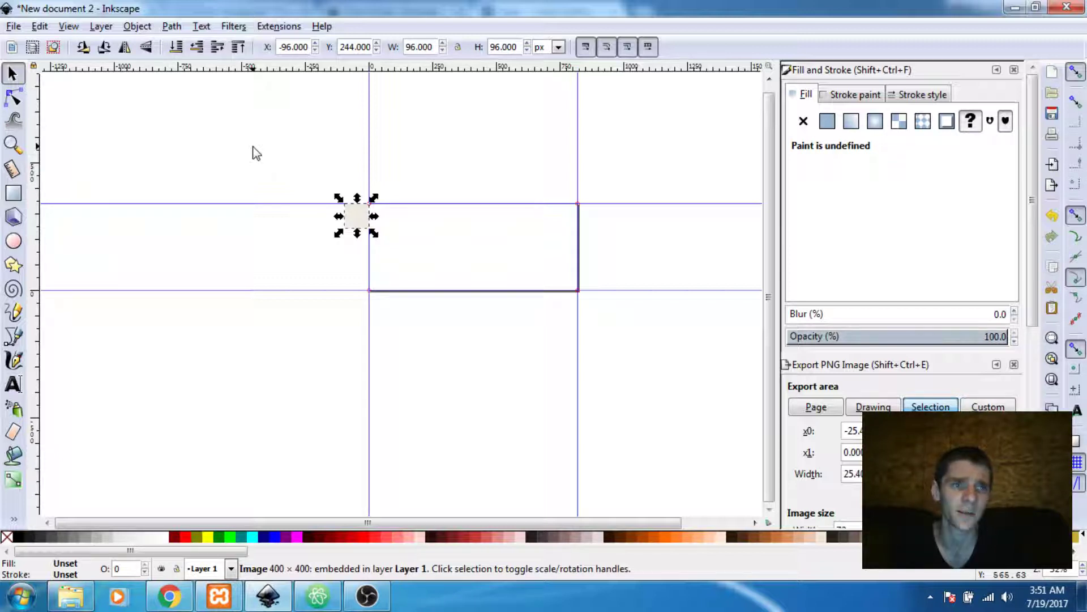
left_click(293, 170)
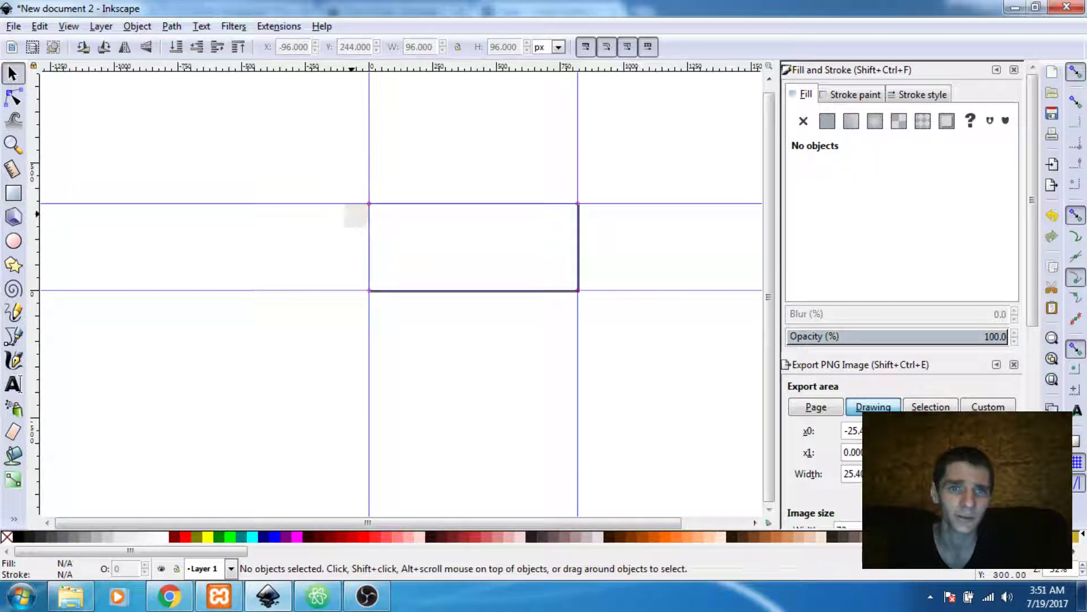
left_click(351, 218)
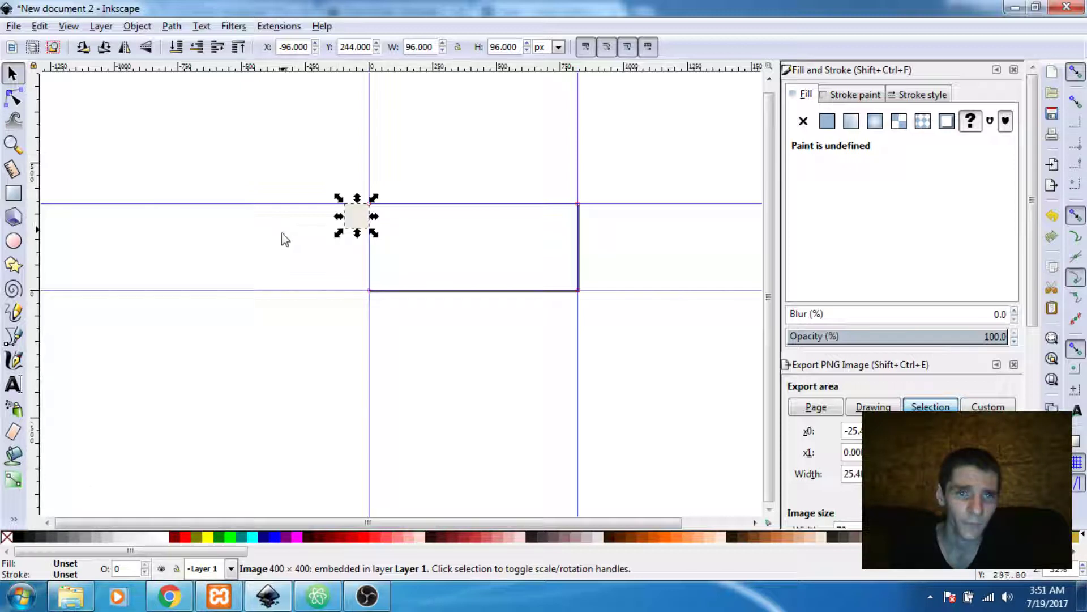
left_click(278, 237)
left_click(353, 220)
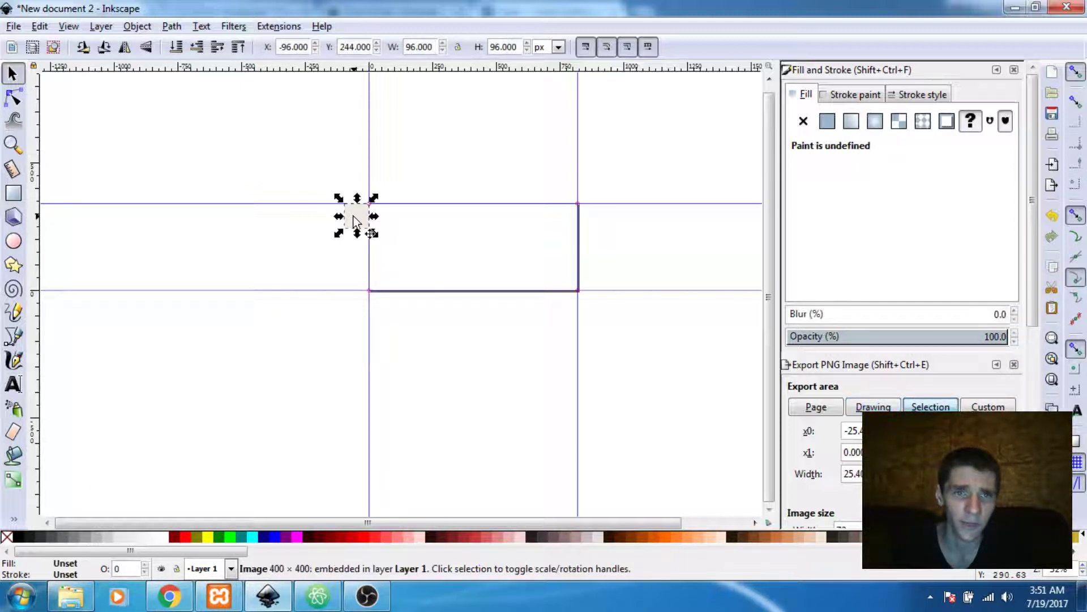
left_click_drag(353, 220, 331, 221)
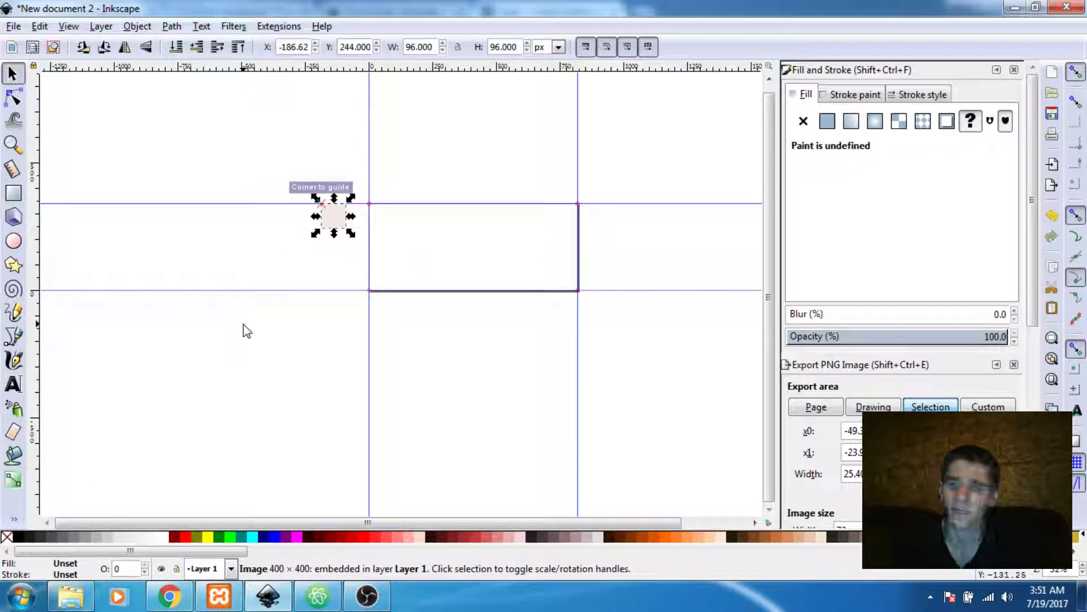
key("minus")
key("minus")
key("minus")
key("minus")
key("minus")
key("plus")
key("plus")
key("plus")
key("plus")
key("plus")
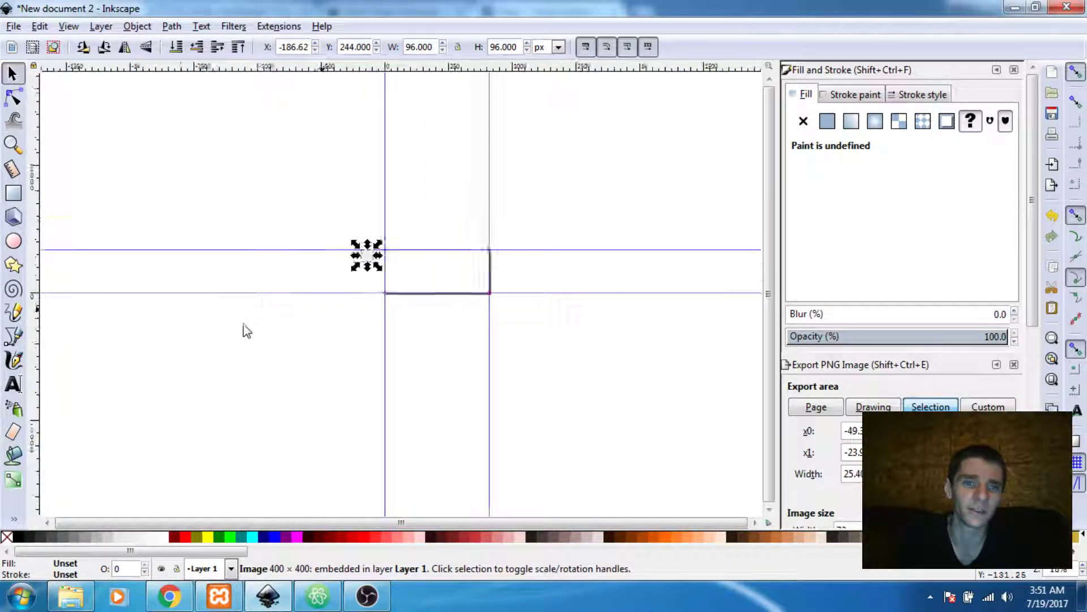
- Import the gtdbannerlarge image from the htdocs greenteedesign img folder into Inkscape, placing it left of the page on the lower guide
left_click(89, 592)
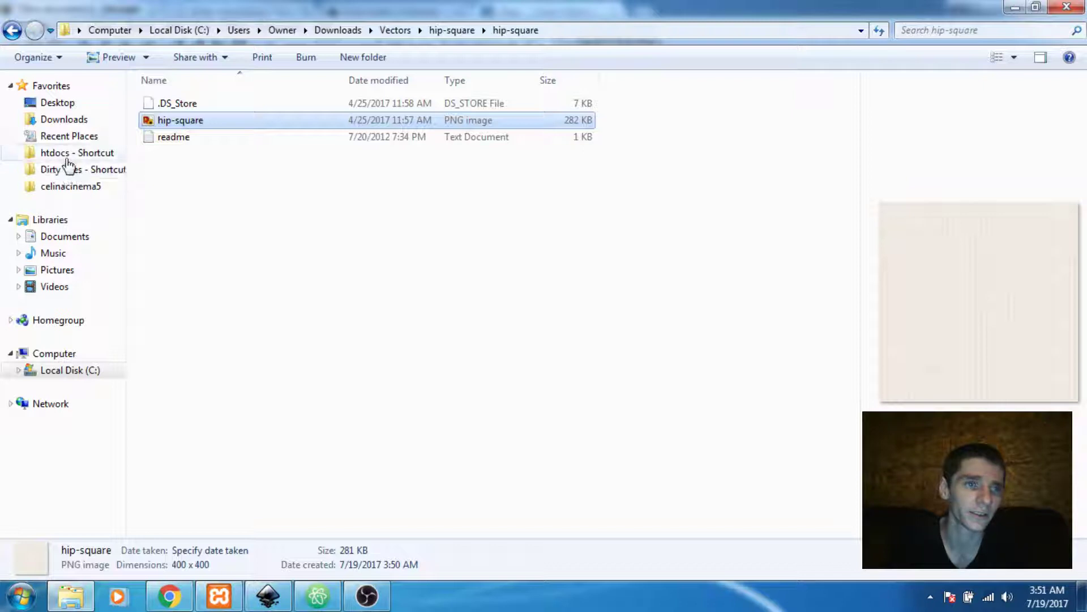
left_click(85, 152)
double_click(193, 204)
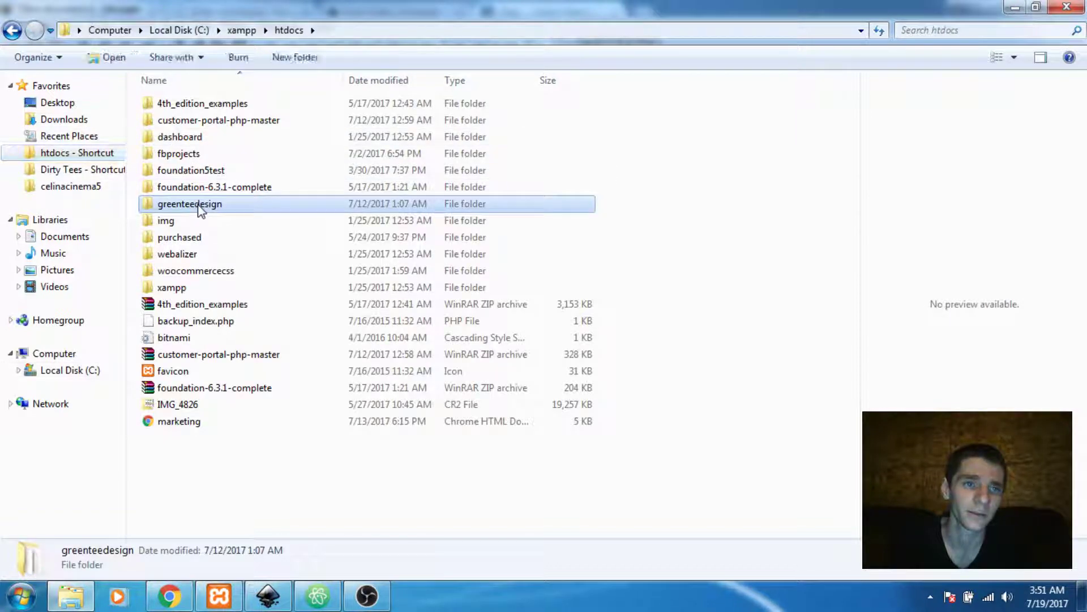
double_click(170, 203)
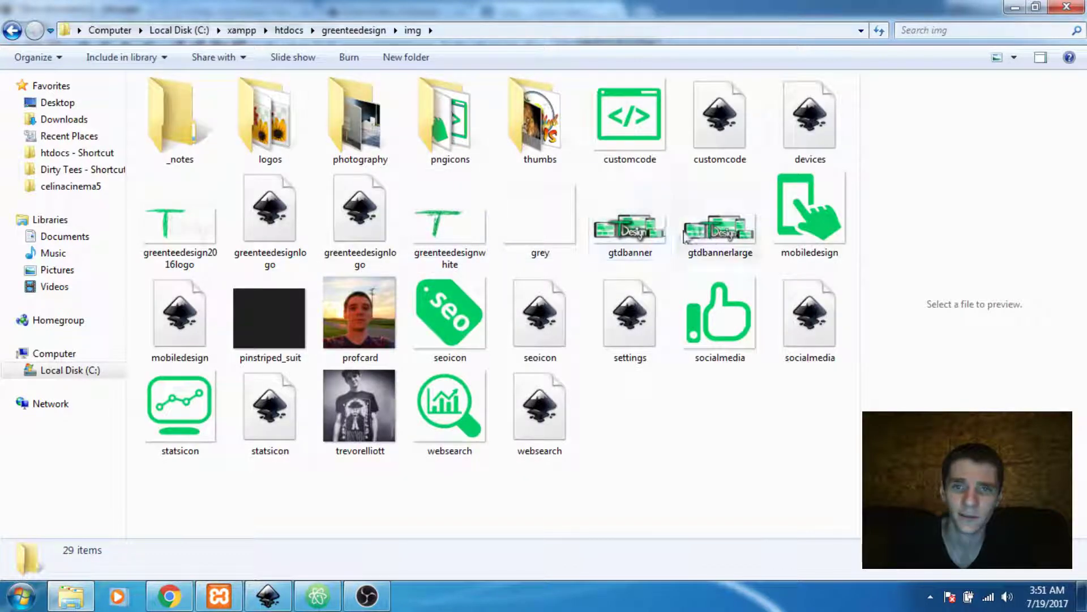
left_click_drag(718, 235, 333, 216)
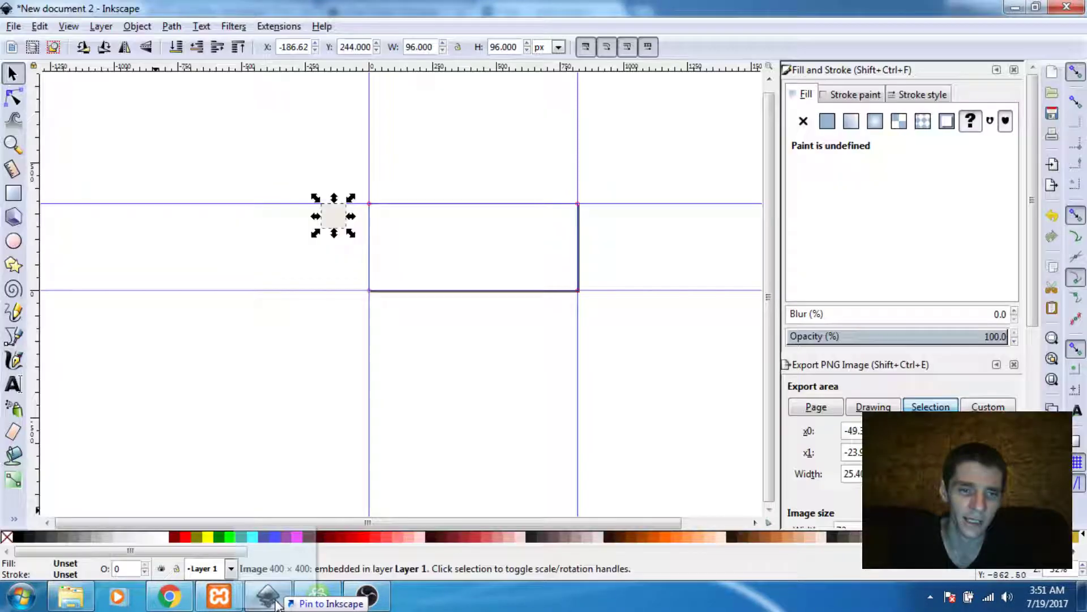
mouse_move(194, 260)
left_mouse_down()
mouse_move(209, 261)
mouse_move(206, 243)
left_mouse_up()
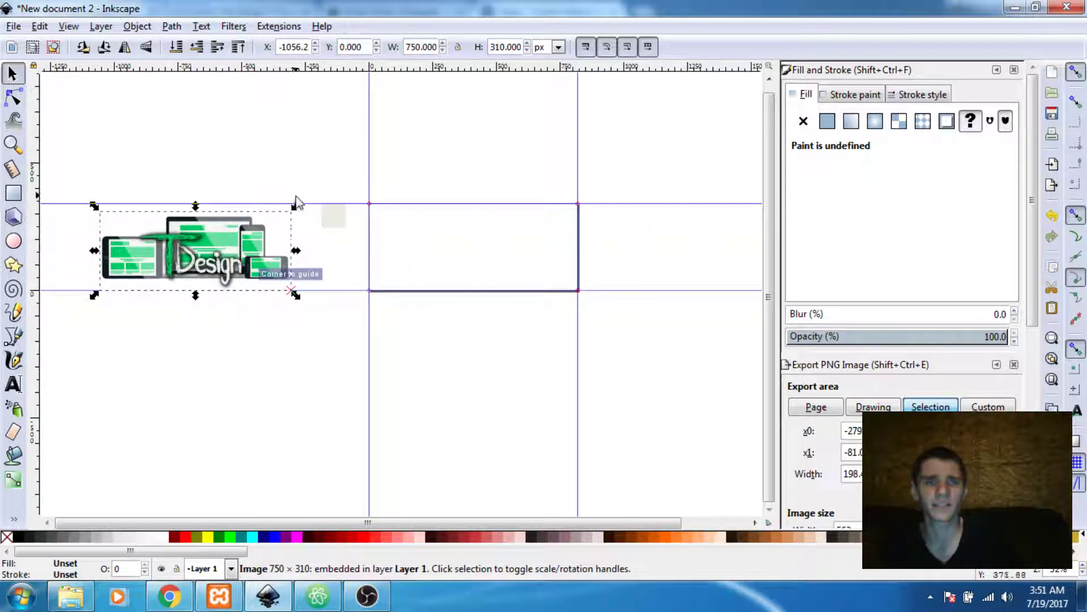
- Convert the small texture tile beside the page into a pattern with Objects to Pattern
left_click(336, 219)
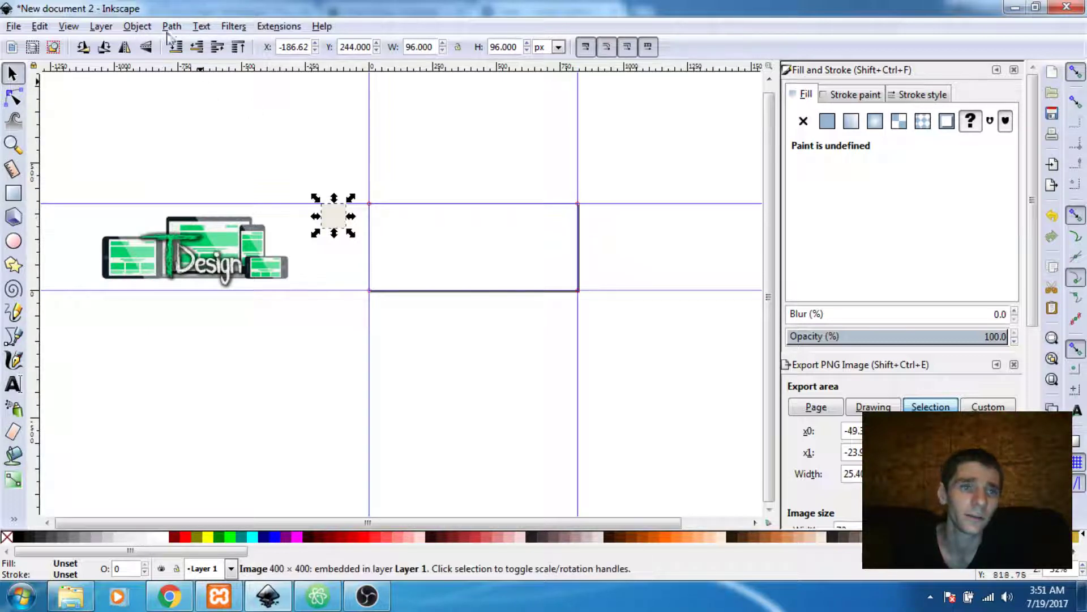
left_click(137, 26)
mouse_move(237, 228)
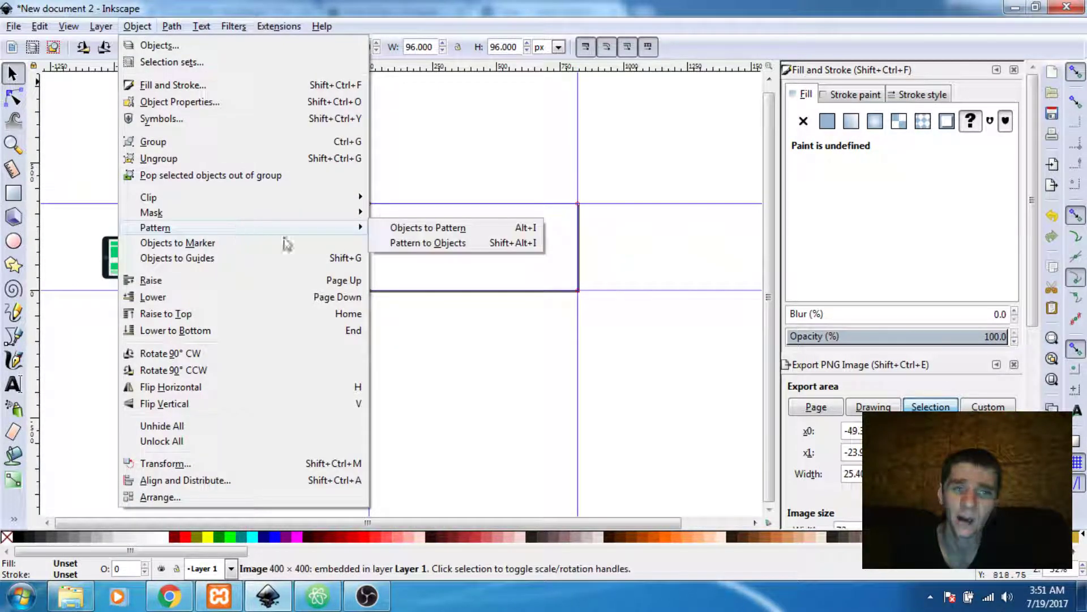
left_click(423, 229)
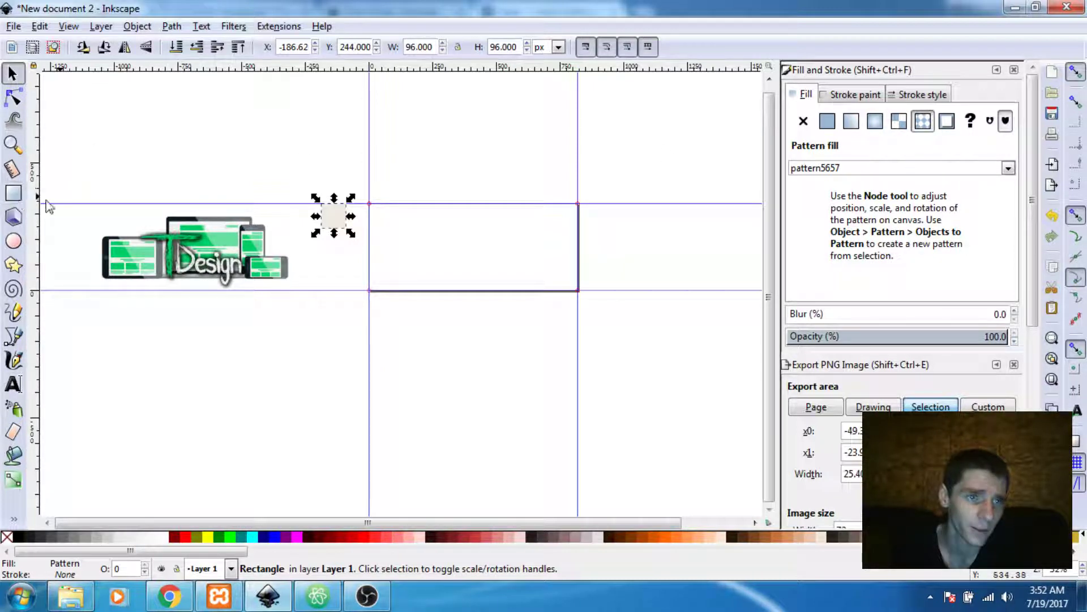
- Draw an 820 x 340 px rectangle between the guides so that it covers the whole page
left_click(17, 191)
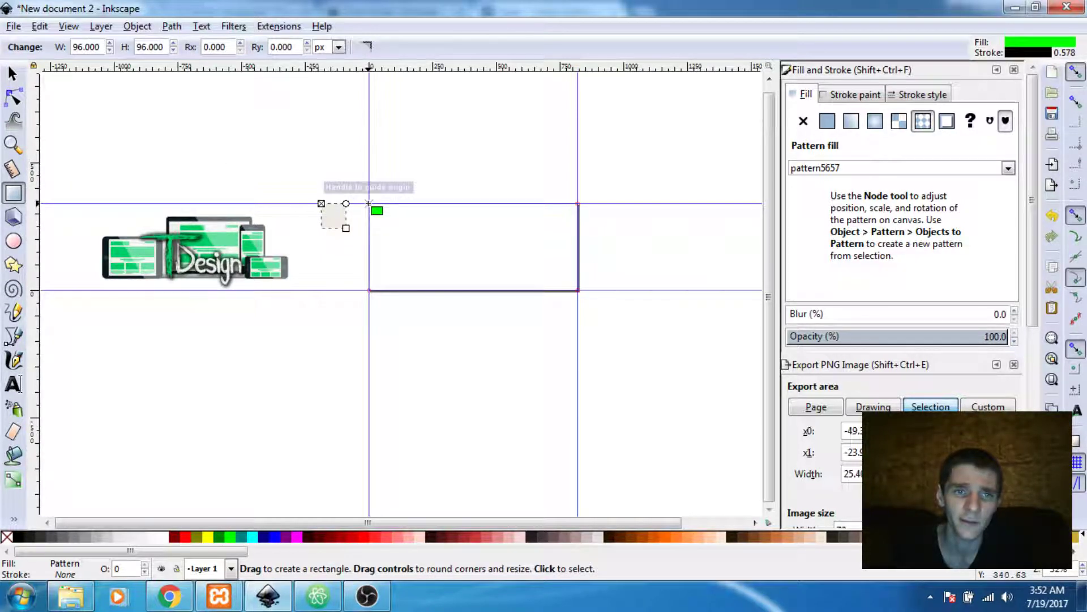
left_click_drag(369, 204, 578, 290)
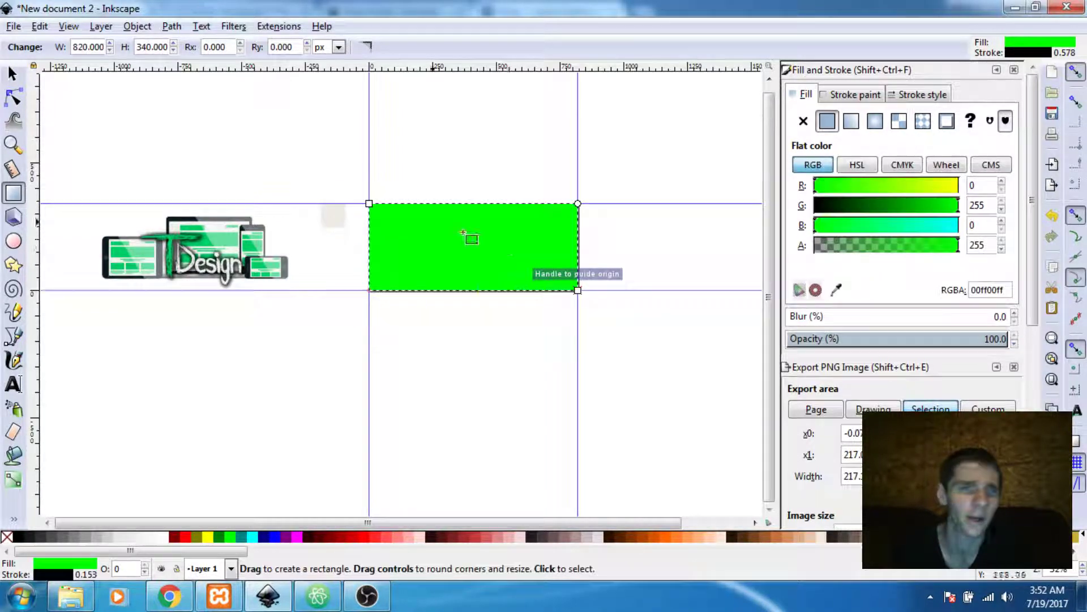
left_click(12, 73)
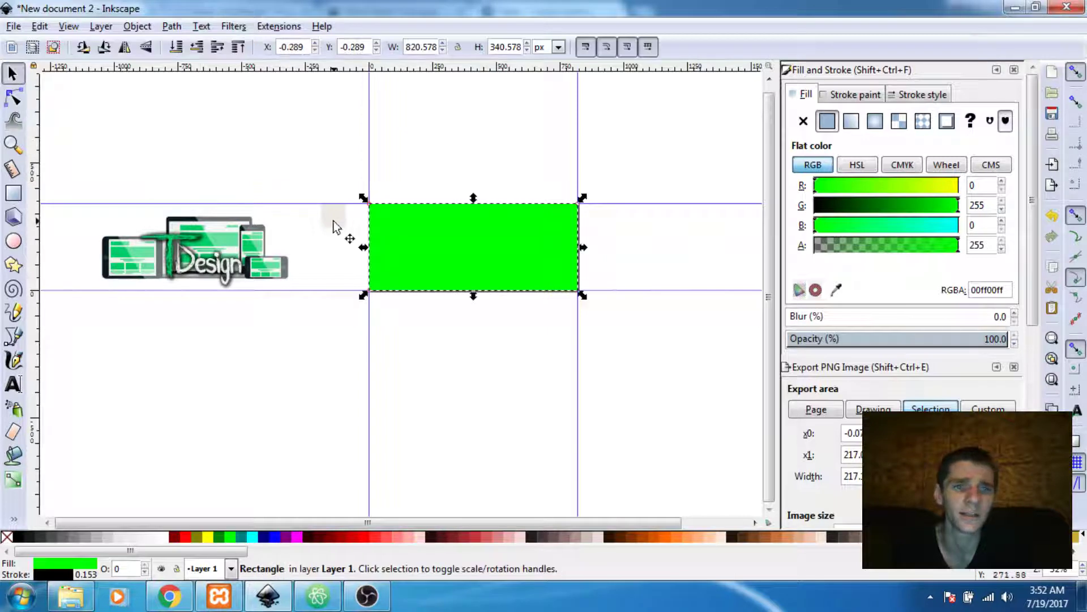
- Fill the green rectangle covering the page with the paper texture pattern, pattern5657
left_click(333, 216)
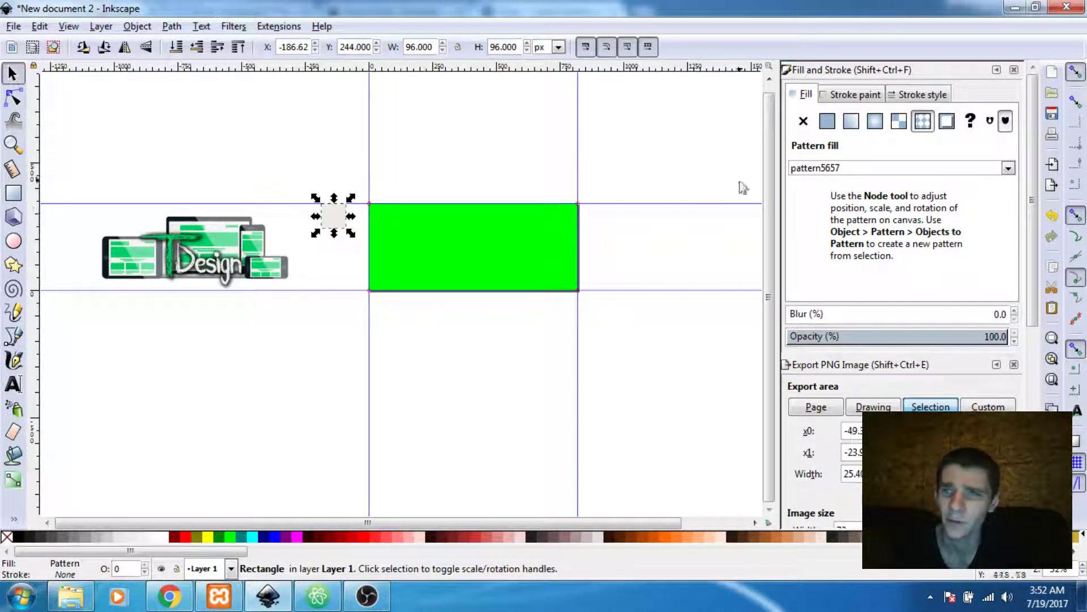
left_click(505, 239)
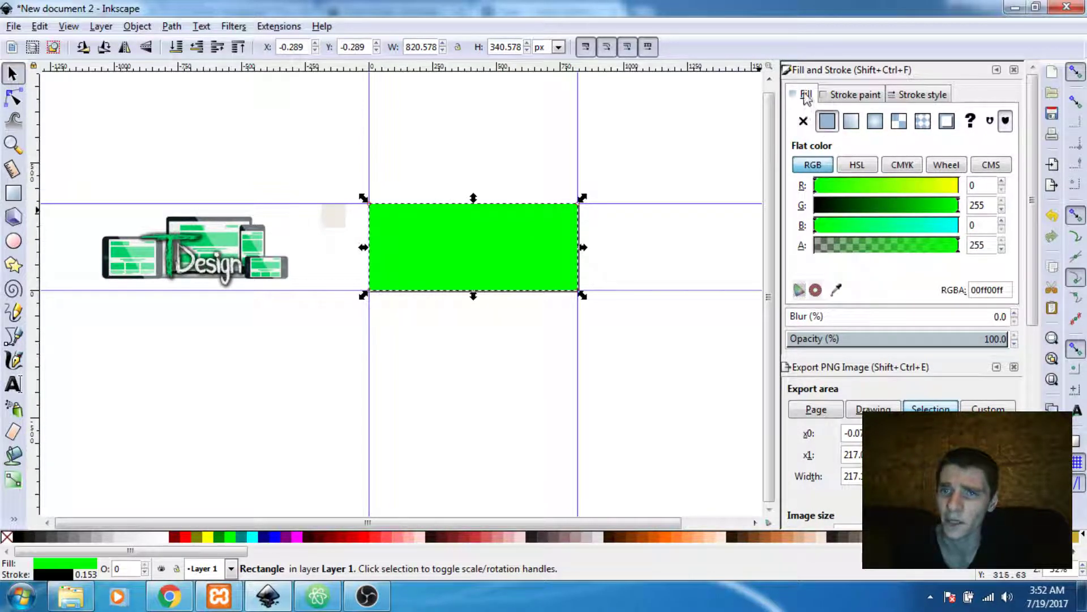
left_click(327, 218)
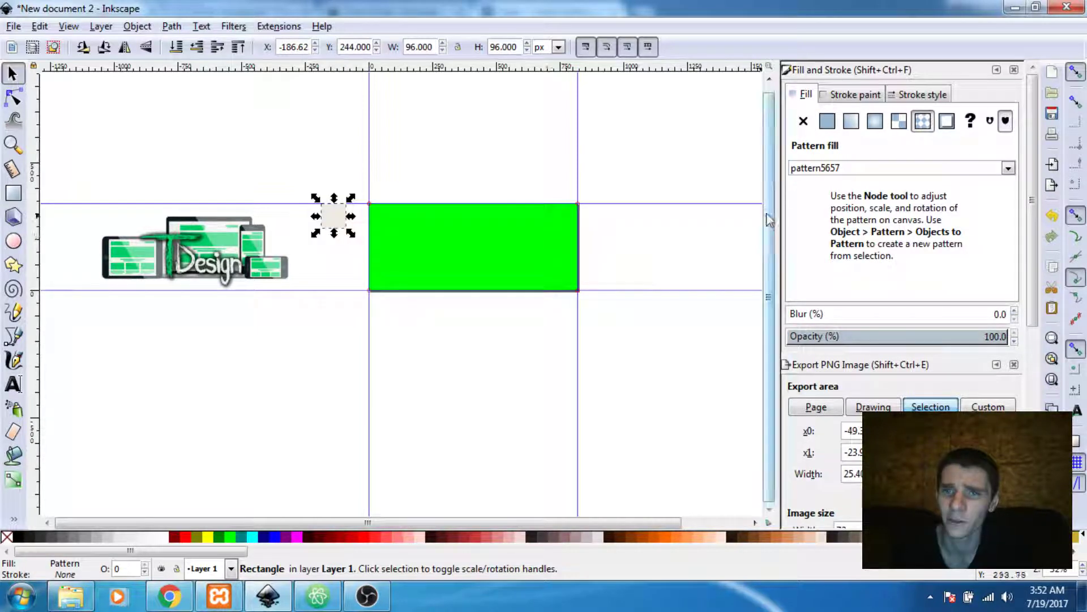
left_click(443, 235)
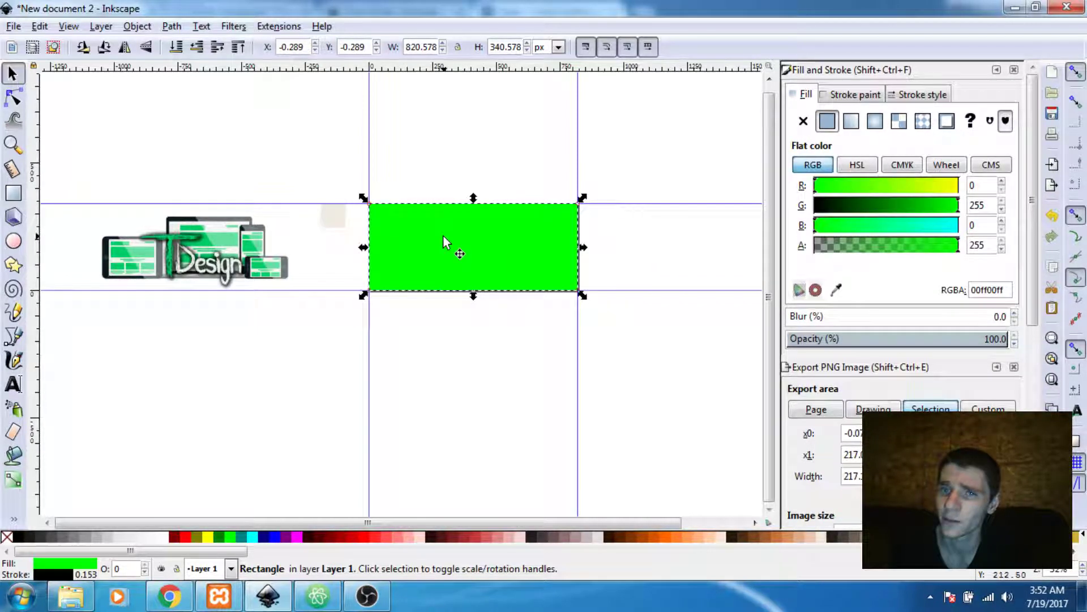
left_click(339, 221)
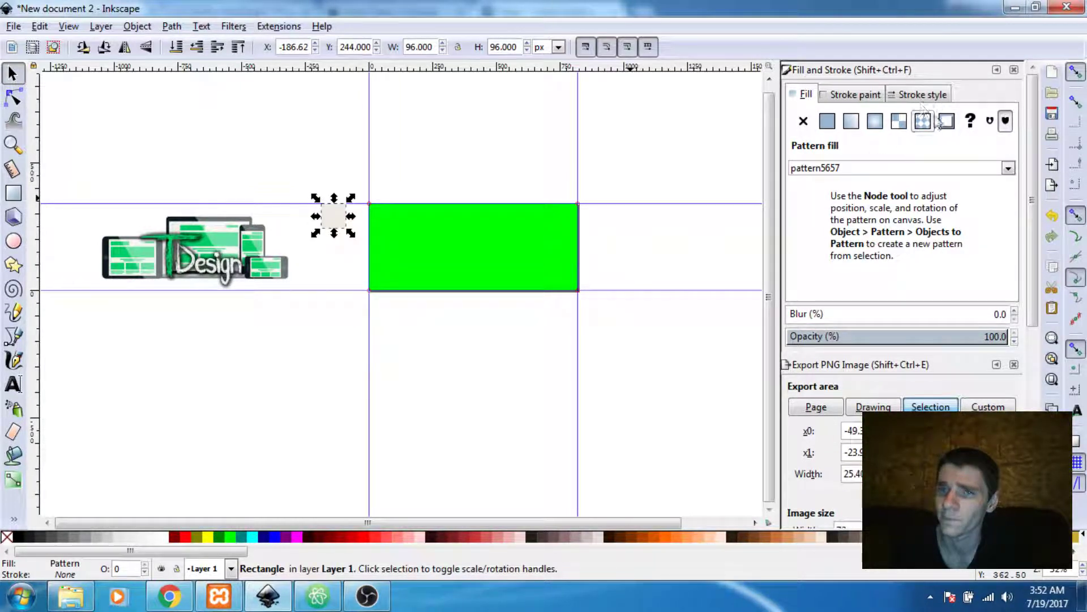
left_click(434, 240)
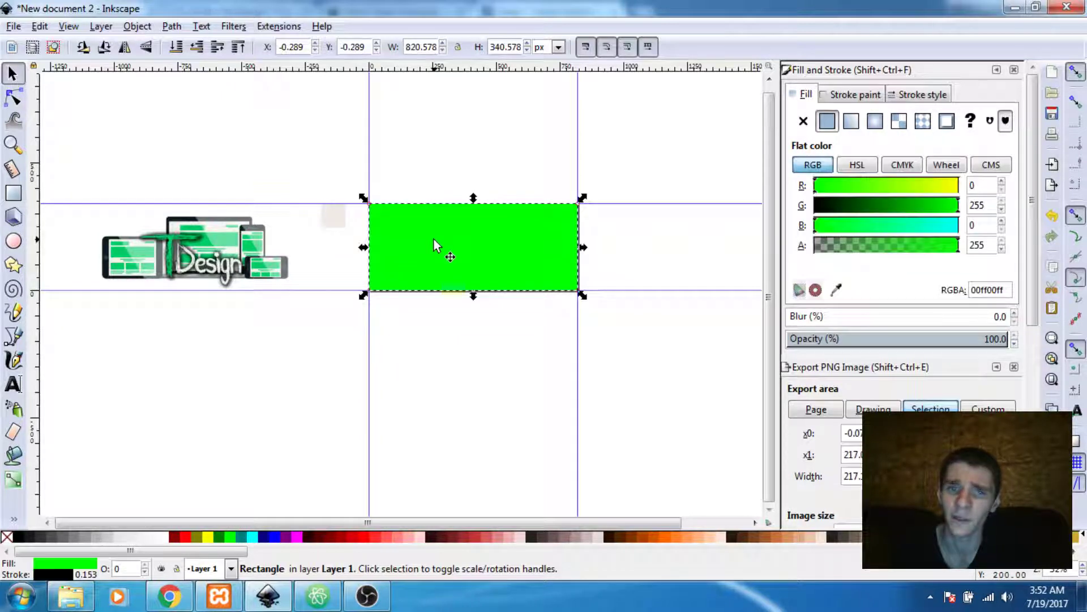
left_click(923, 120)
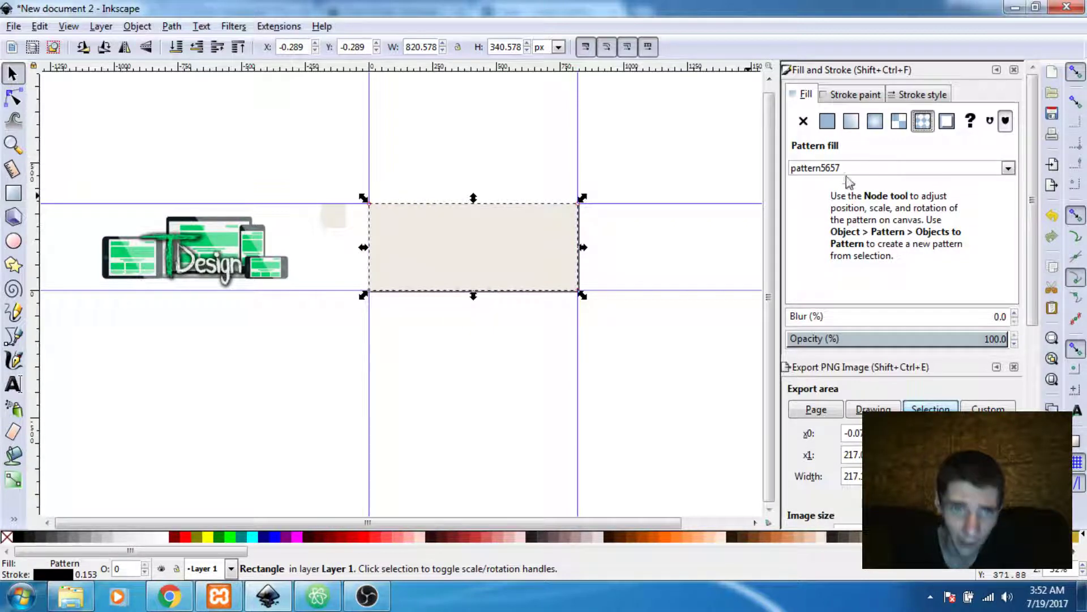
- Examine how the paper texture tiles across the rectangle up close, along its edges and beside the original tile
key("plus")
key("plus")
key("plus")
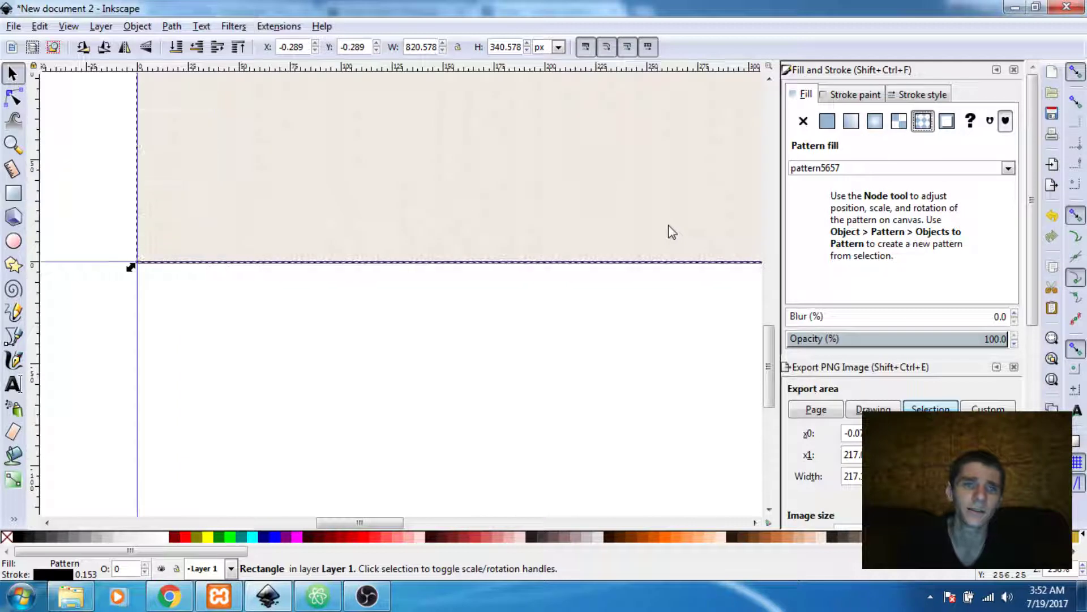
key("plus")
scroll(442, 285, "up", 4)
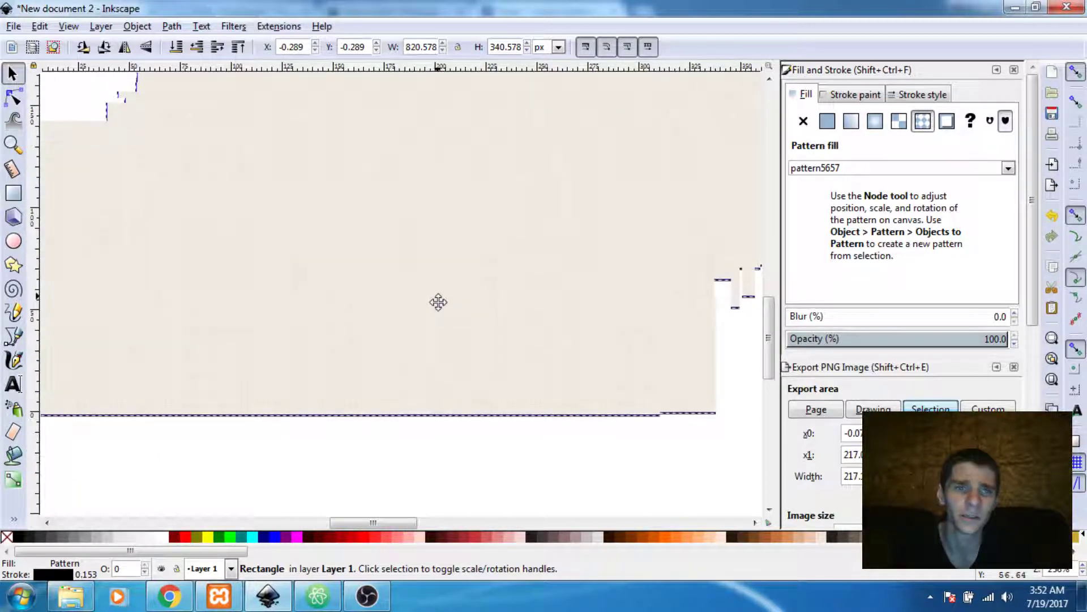
scroll(509, 317, "left", 5)
scroll(471, 250, "up", 3)
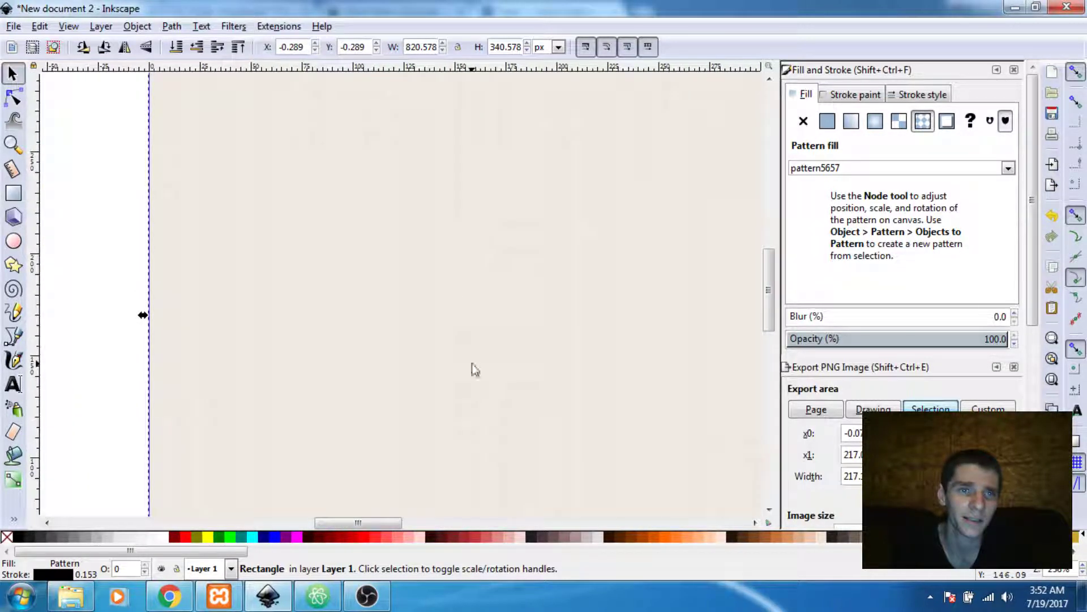
scroll(402, 317, "up", 6)
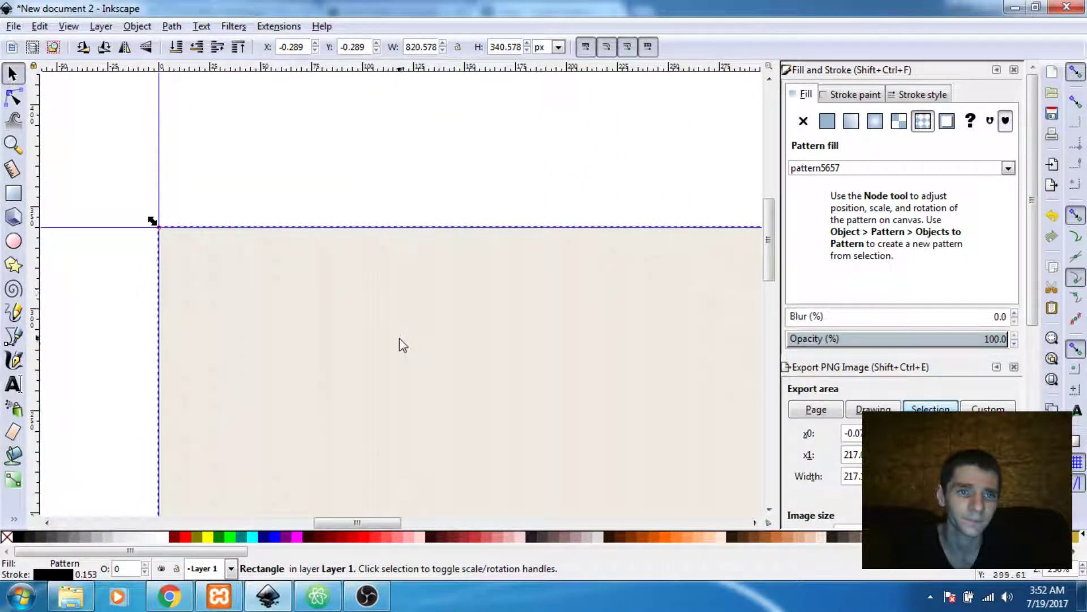
scroll(419, 244, "down", 7)
scroll(439, 151, "left", 2)
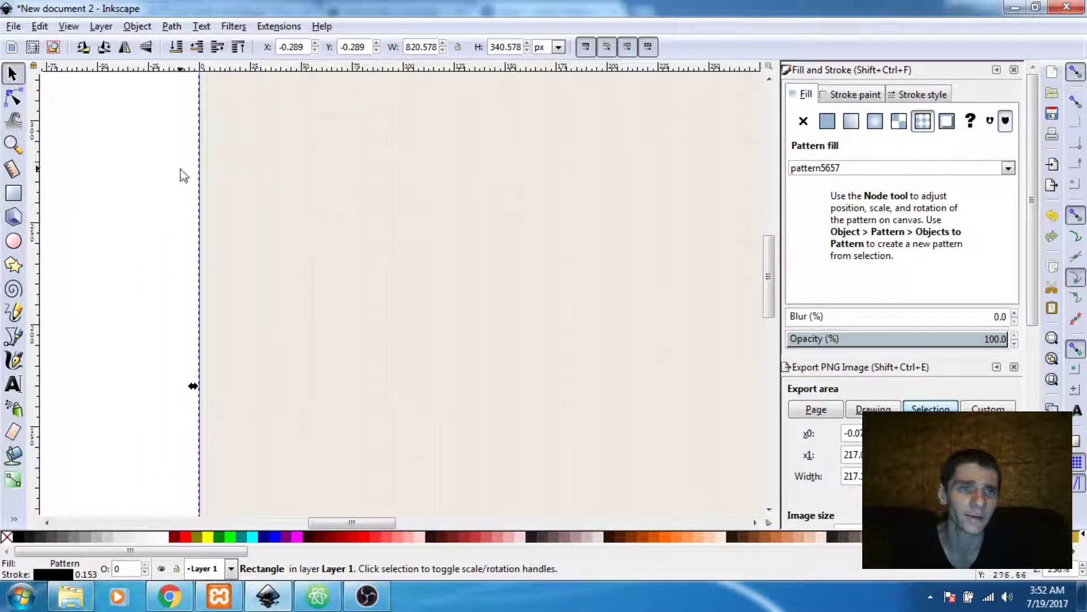
scroll(451, 115, "down", 1)
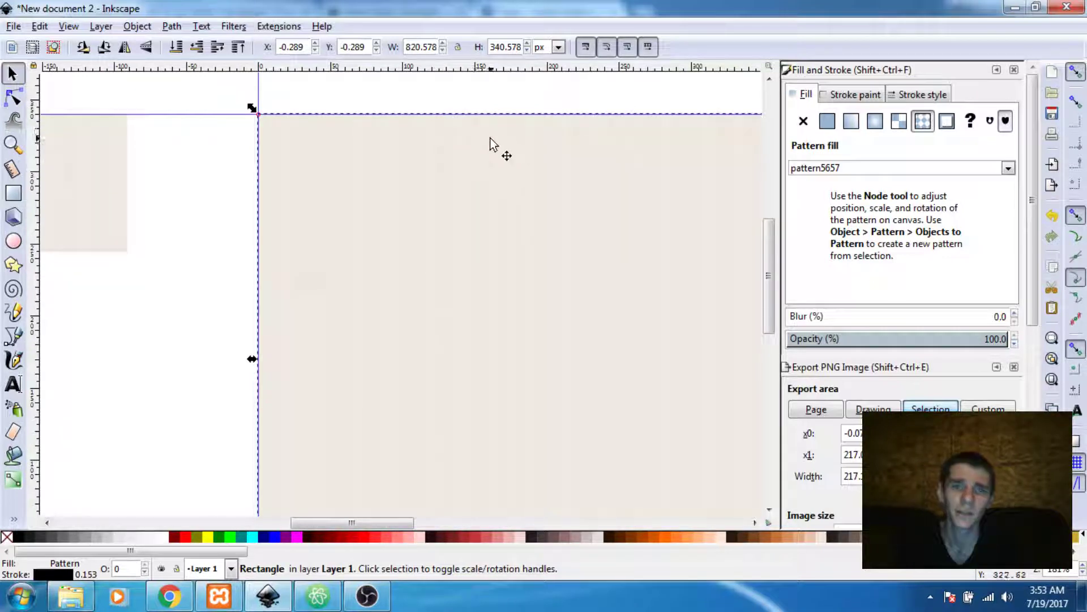
left_click_drag(197, 188, 232, 211)
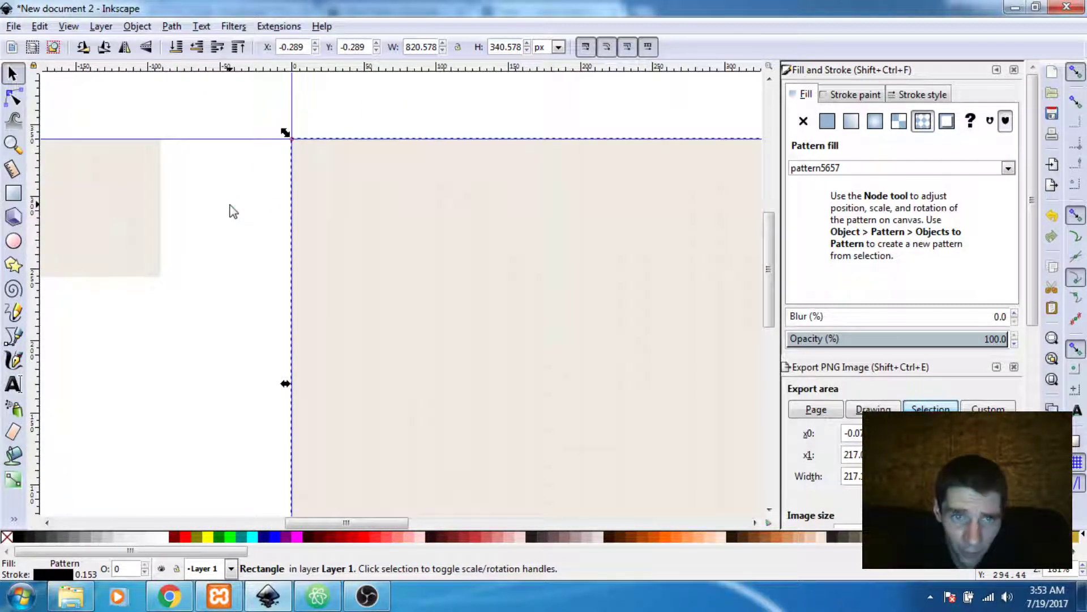
scroll(233, 210, "up", 5)
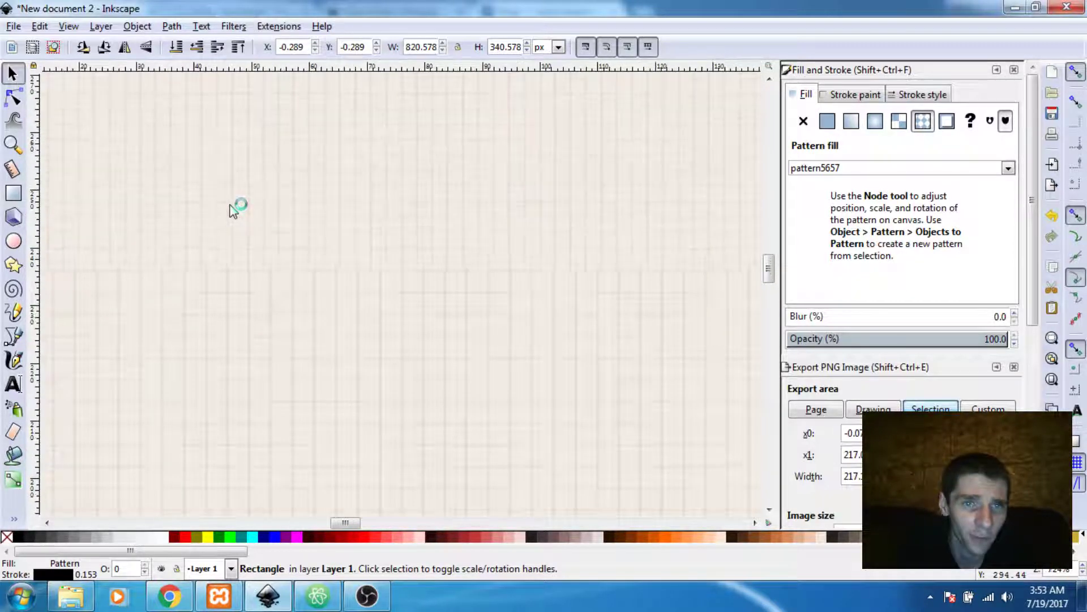
scroll(233, 211, "down", 5)
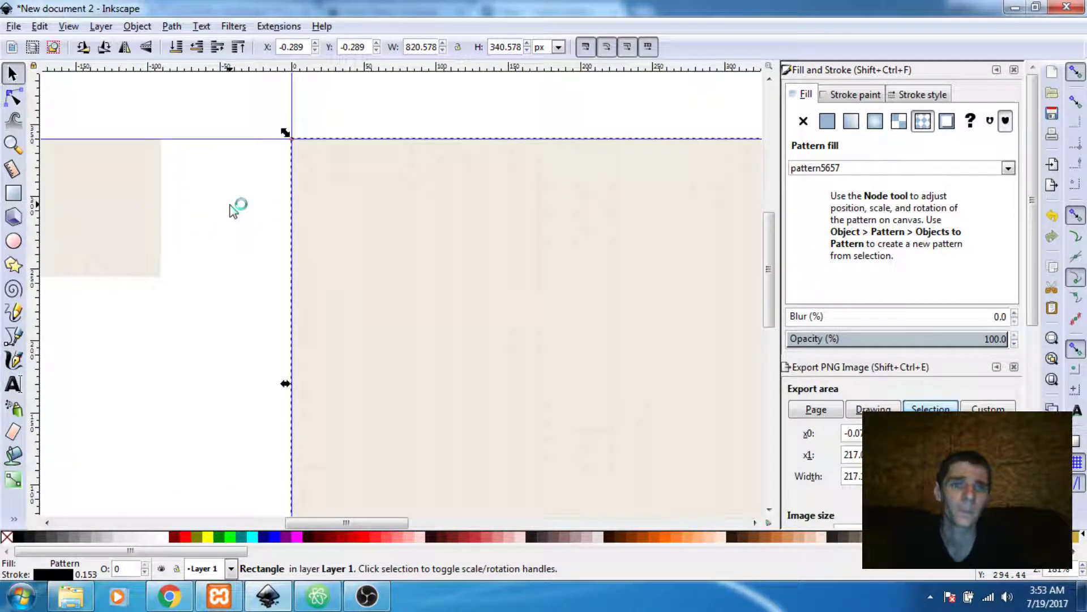
key("minus")
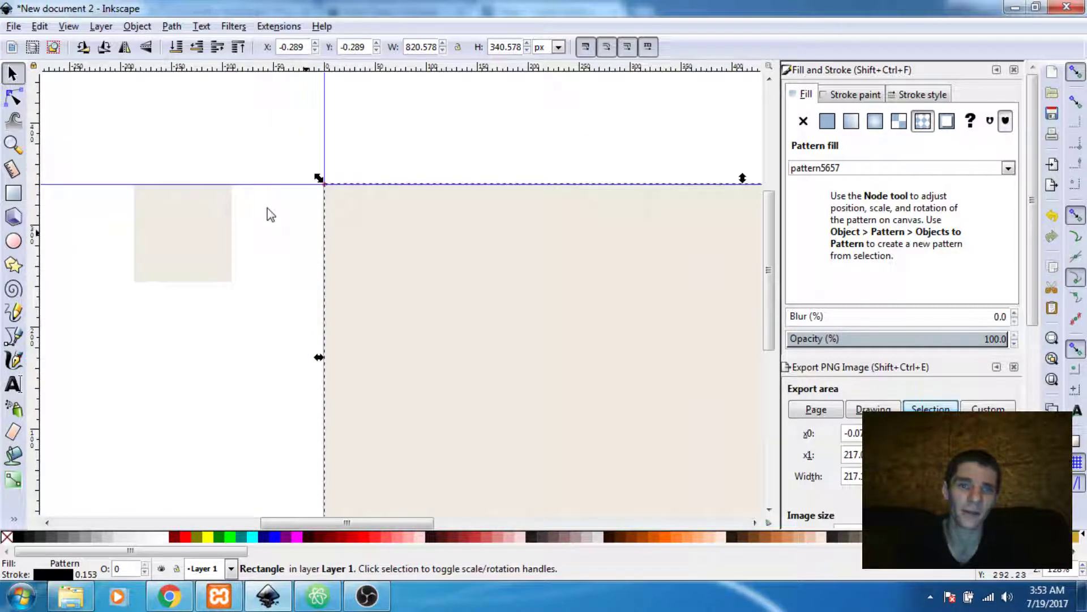
key("grave")
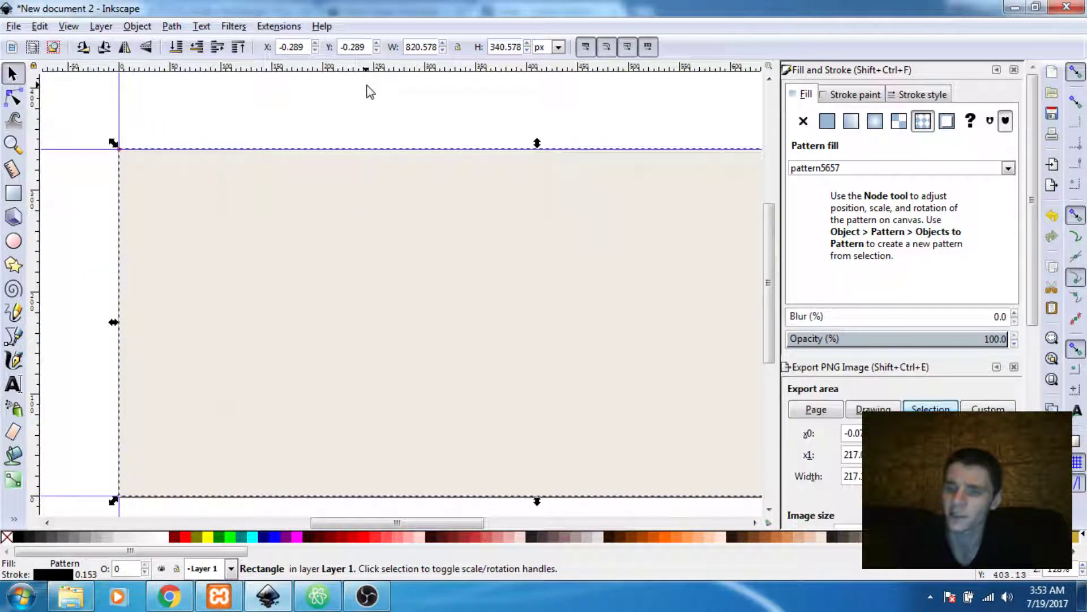
key("minus")
key("minus")
key("minus")
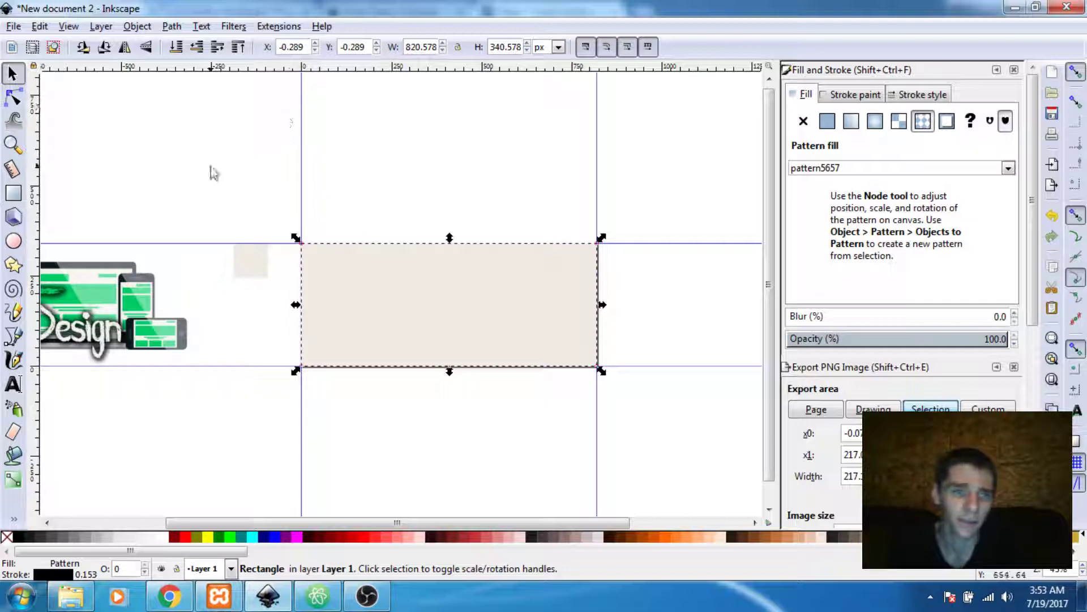
- Raise the banner image to the top and place it over the textured rectangle at X 70, Y 0 px
left_click_drag(211, 170, 331, 126)
left_click(198, 262)
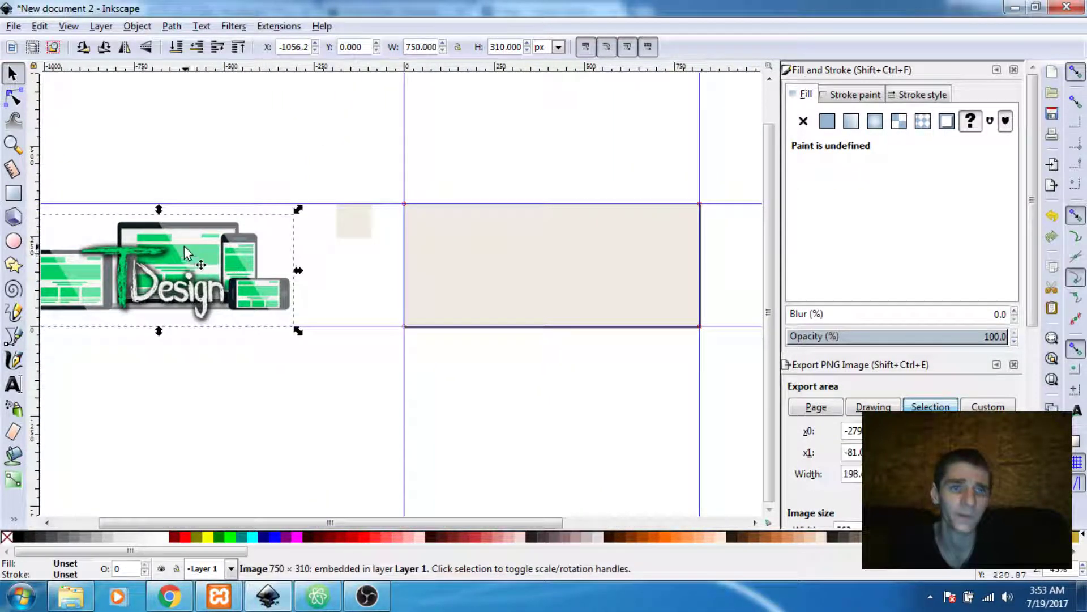
left_click_drag(162, 258, 556, 152)
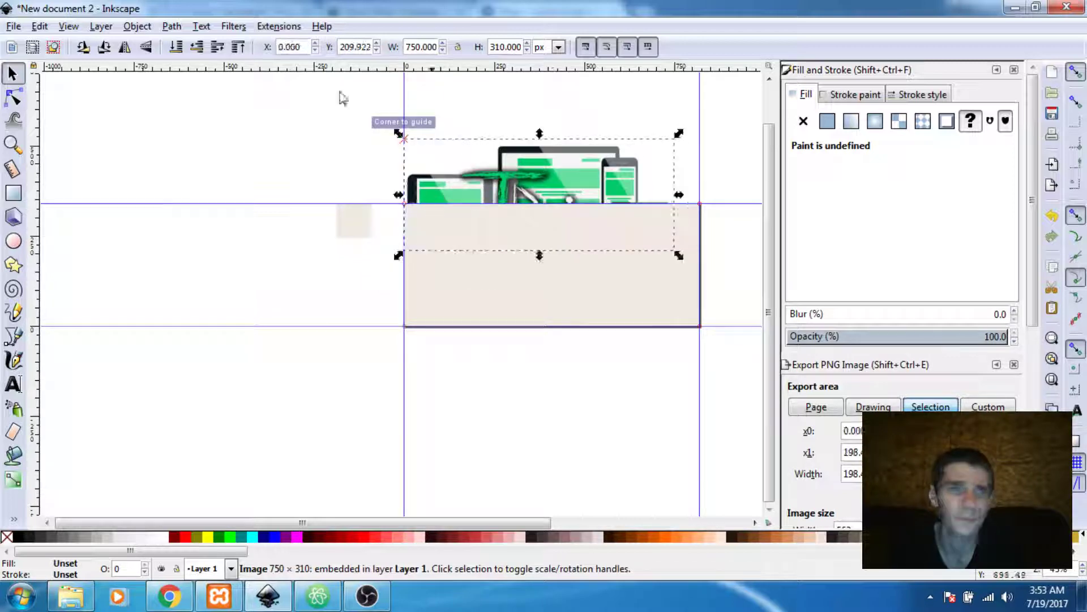
left_click(137, 26)
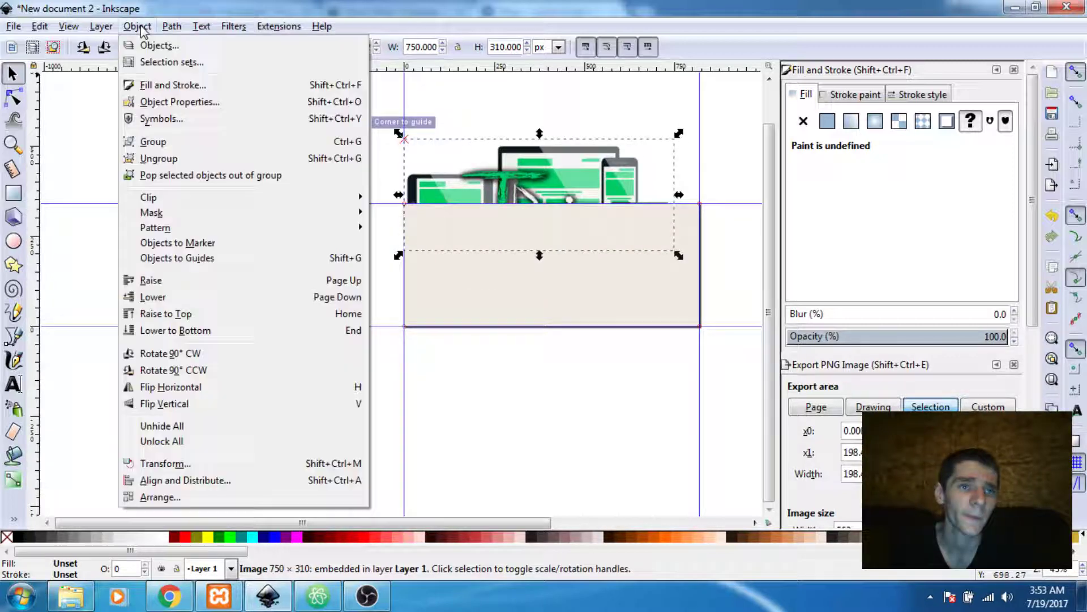
left_click(164, 313)
left_click_drag(537, 198, 563, 243)
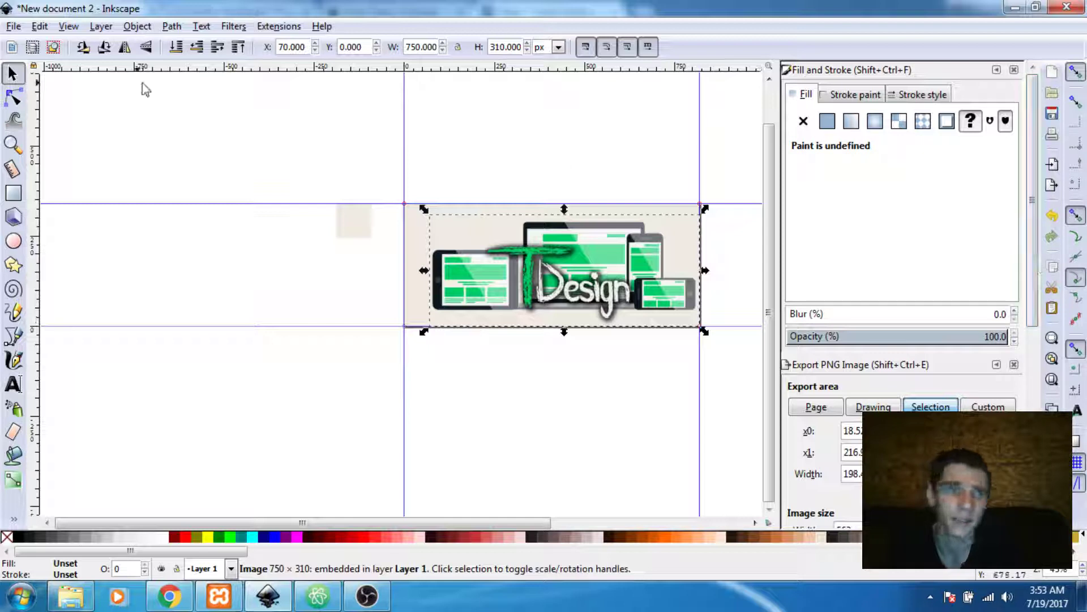
- Center the banner image horizontally relative to the page with Align and Distribute
left_click(138, 27)
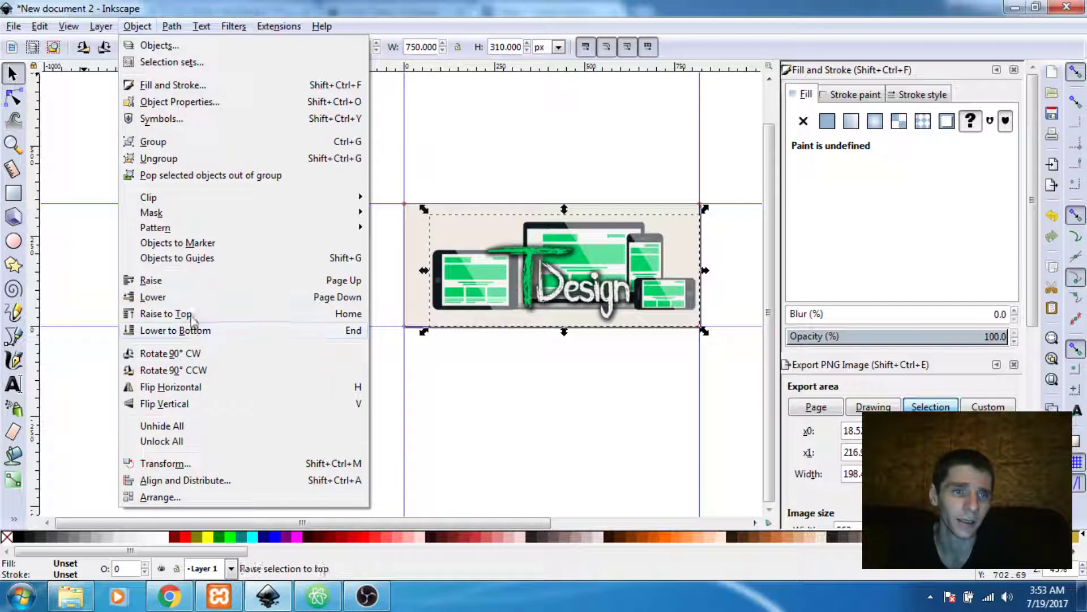
left_click(624, 276)
left_click_drag(1032, 142, 1035, 343)
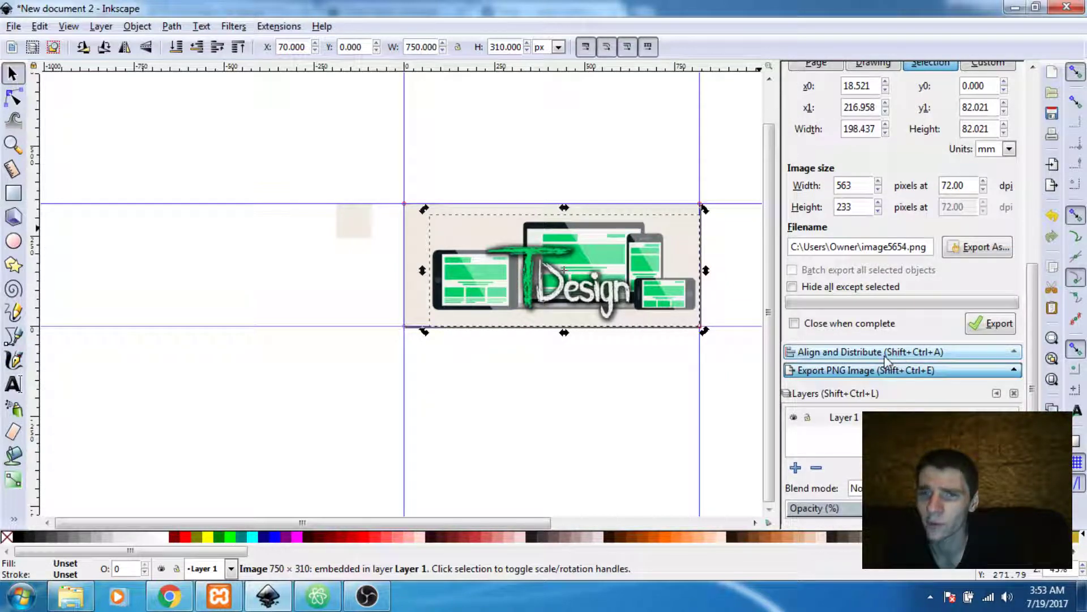
left_click(793, 352)
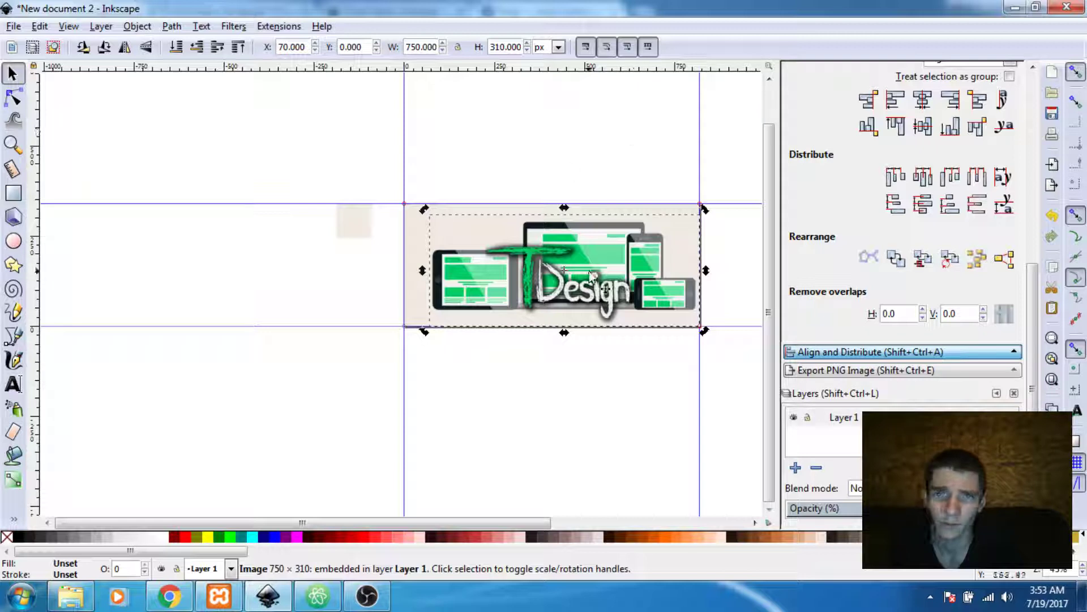
left_click(923, 136)
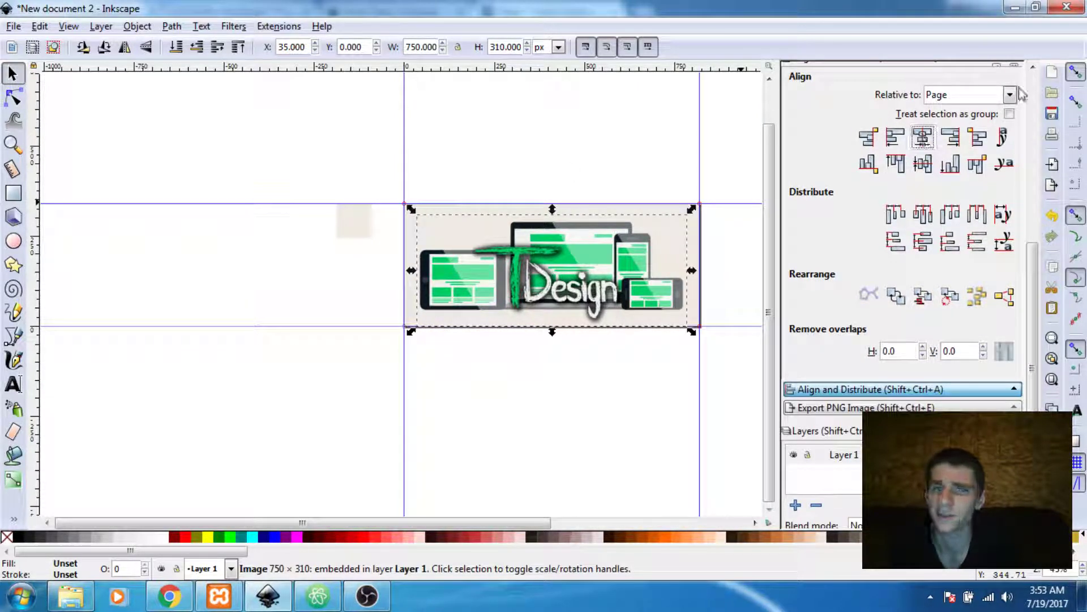
left_click(1010, 94)
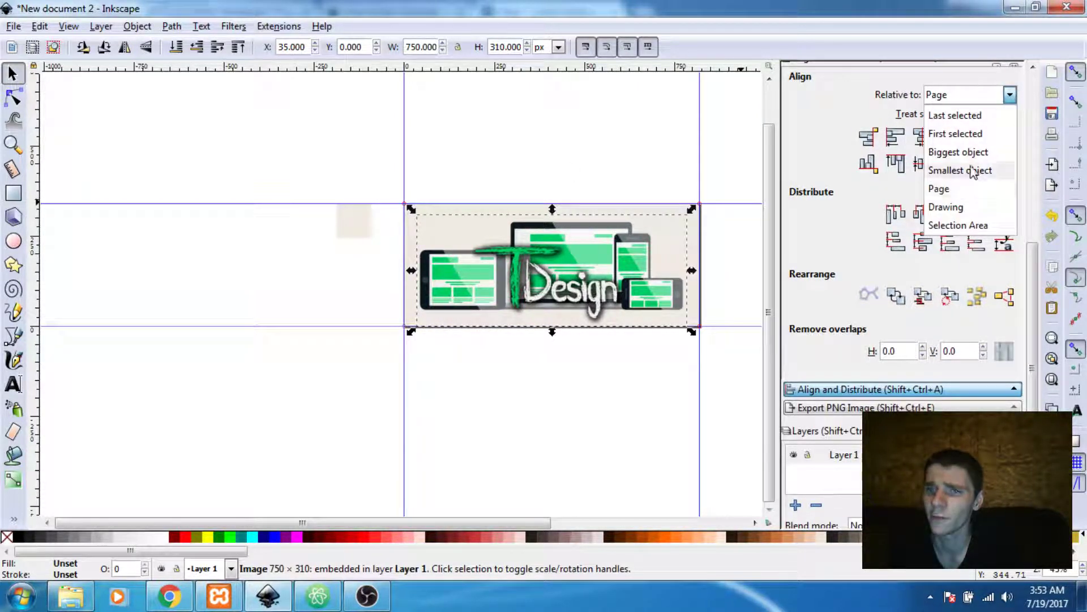
left_click(376, 168)
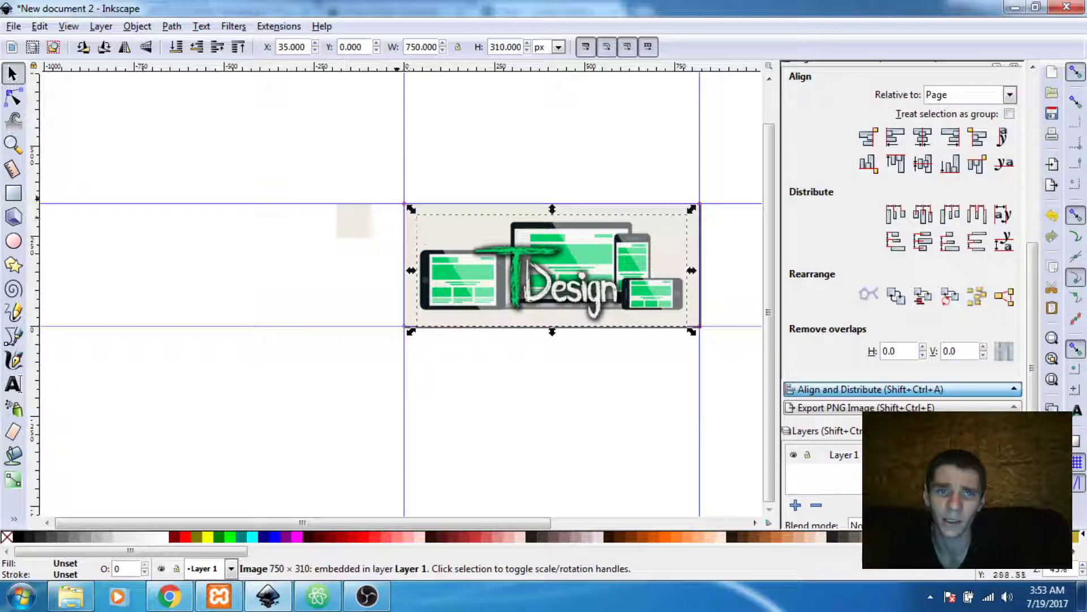
- Move the textured rectangle and the banner image together below the page, to about X -475, Y -420 px
left_click(409, 233)
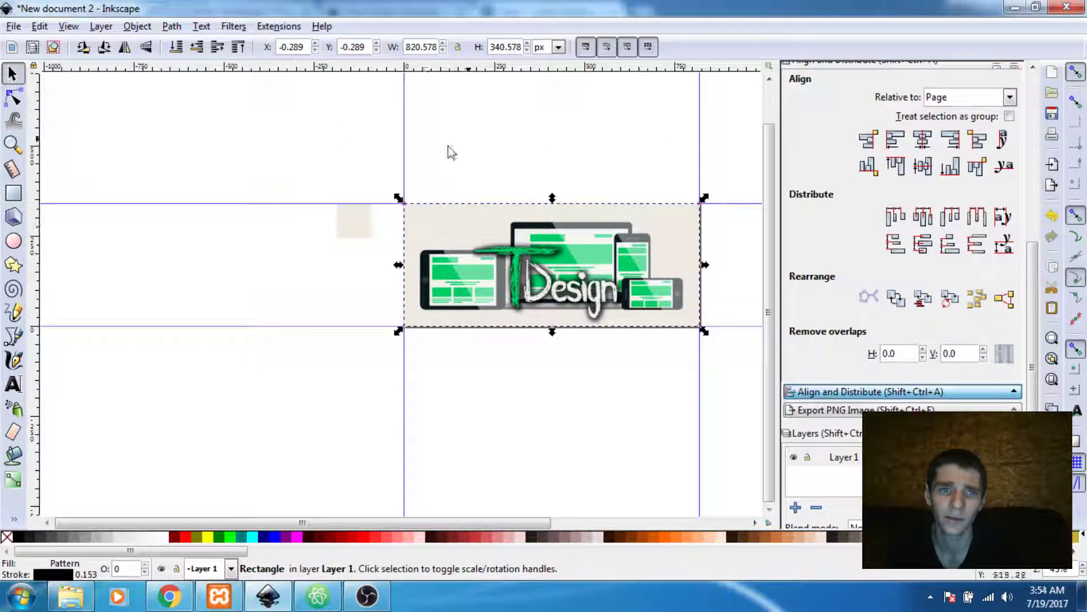
left_click_drag(493, 127, 623, 373)
left_click(586, 250)
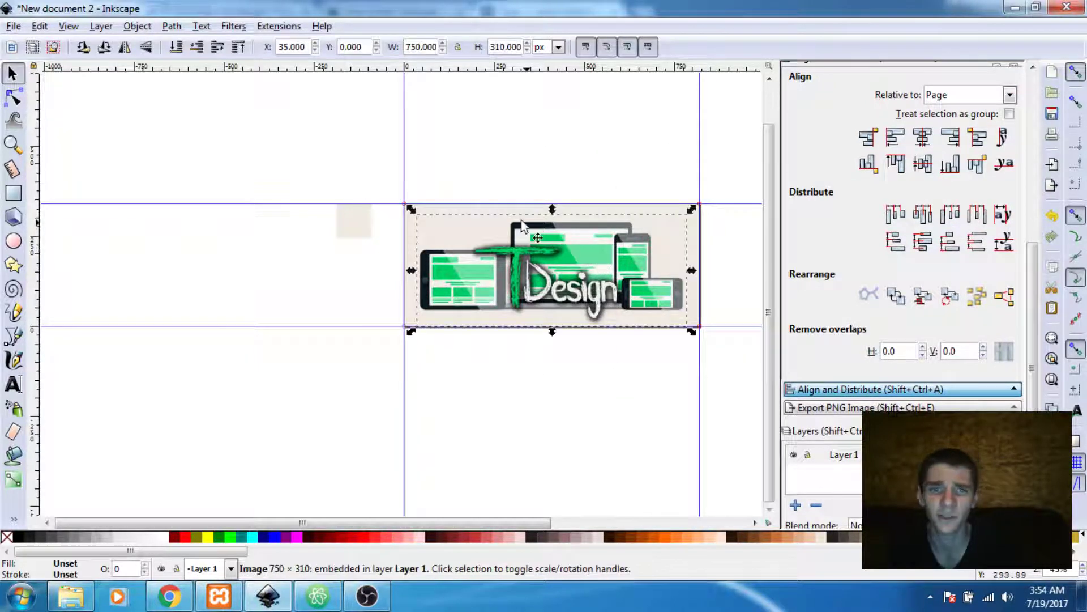
left_click(412, 236, "shift")
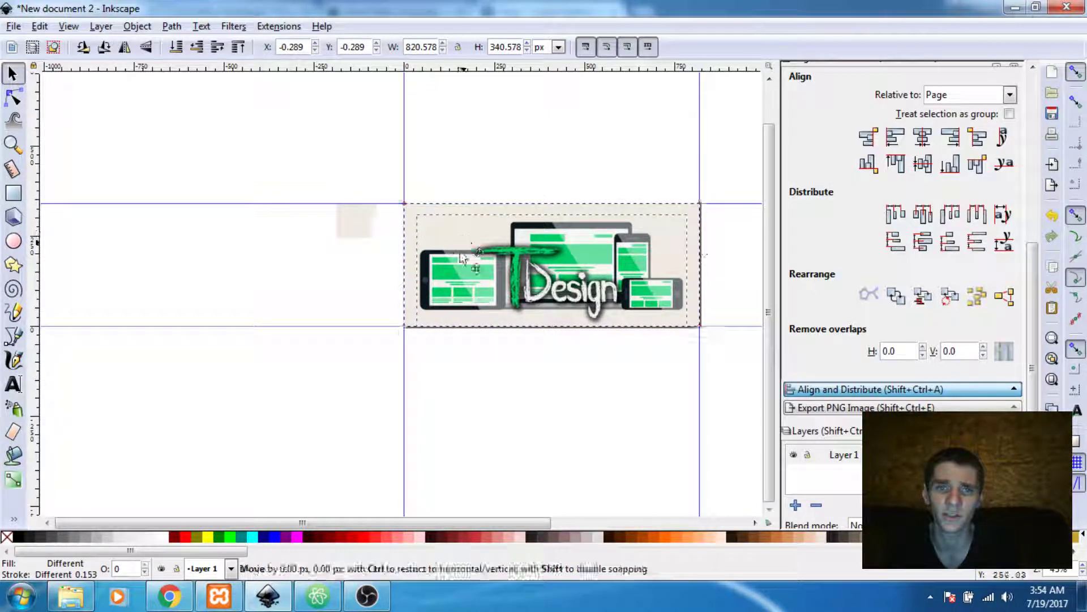
left_click_drag(466, 275, 291, 393)
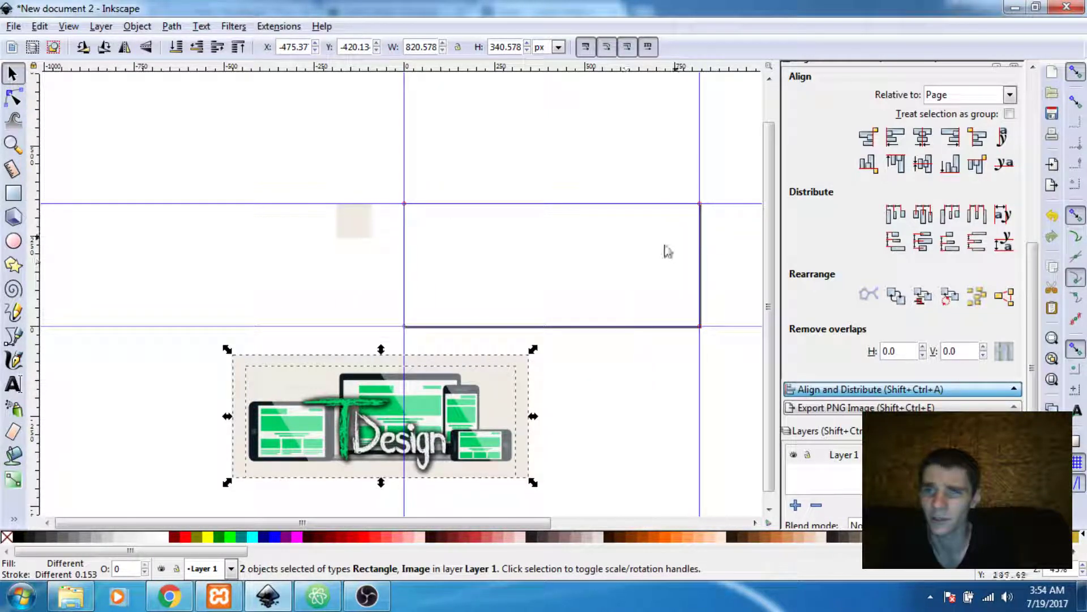
- Move only the banner image off the textured rectangle to its right side, at about X 345, Y -390 px
left_click(728, 242)
left_click(447, 419)
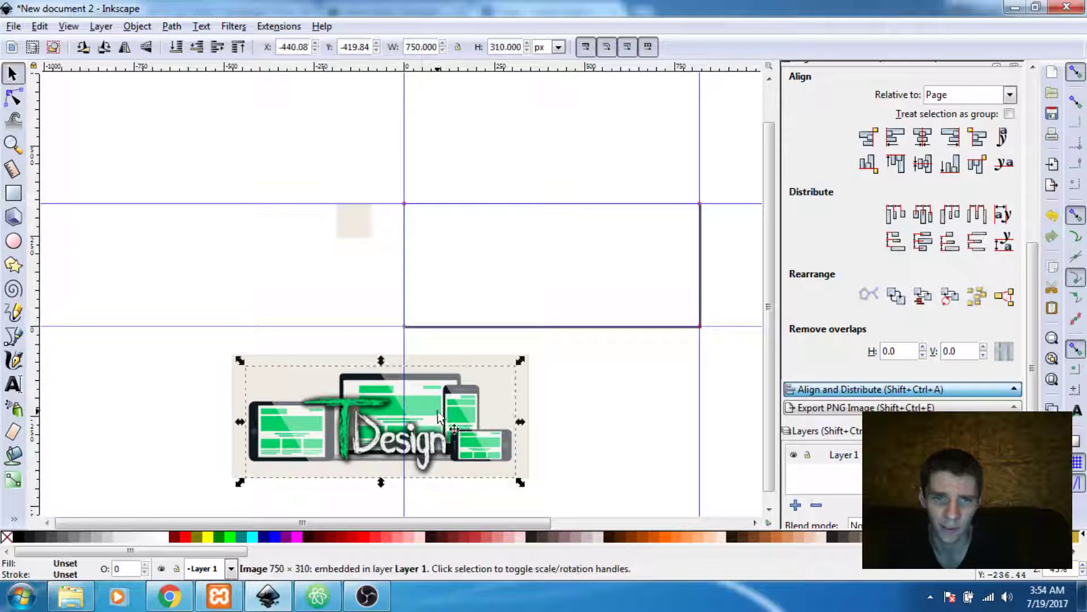
left_click_drag(436, 405, 719, 380)
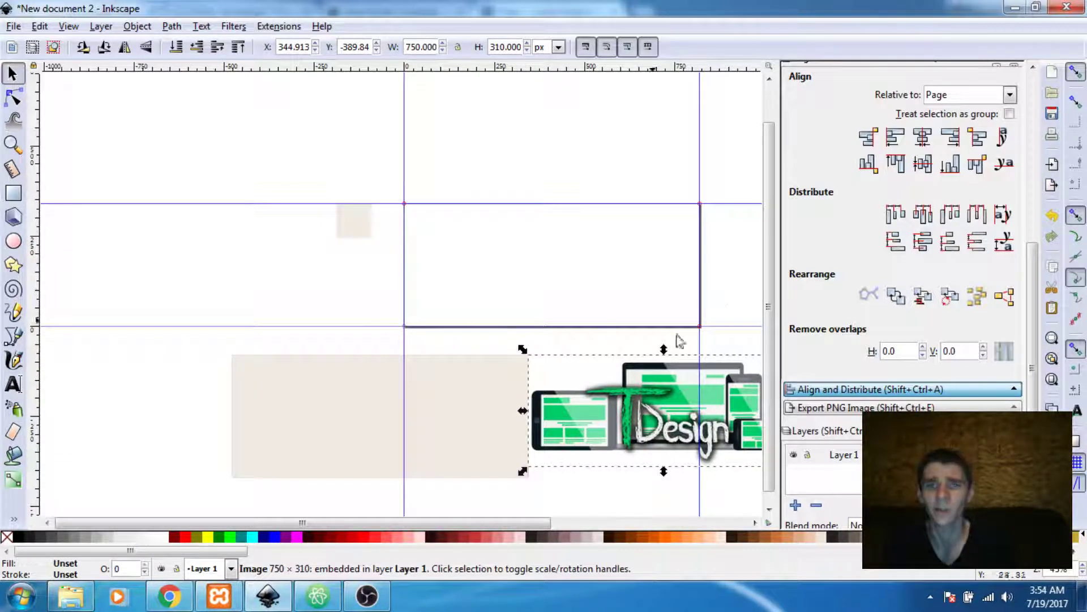
- Center the banner image on the page both horizontally and vertically with Align and Distribute
left_click(923, 142)
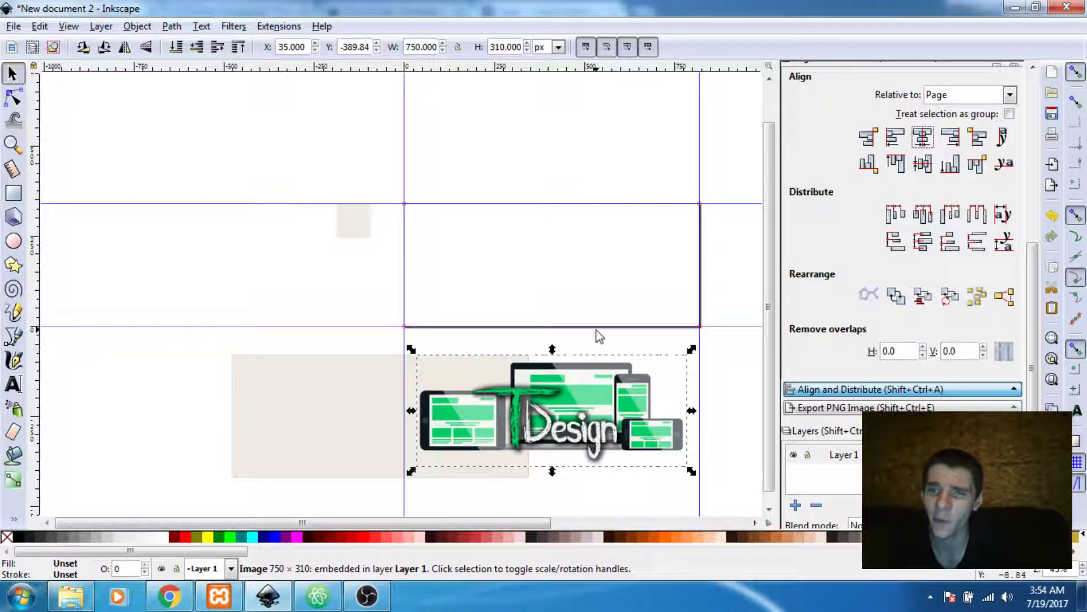
left_click(924, 165)
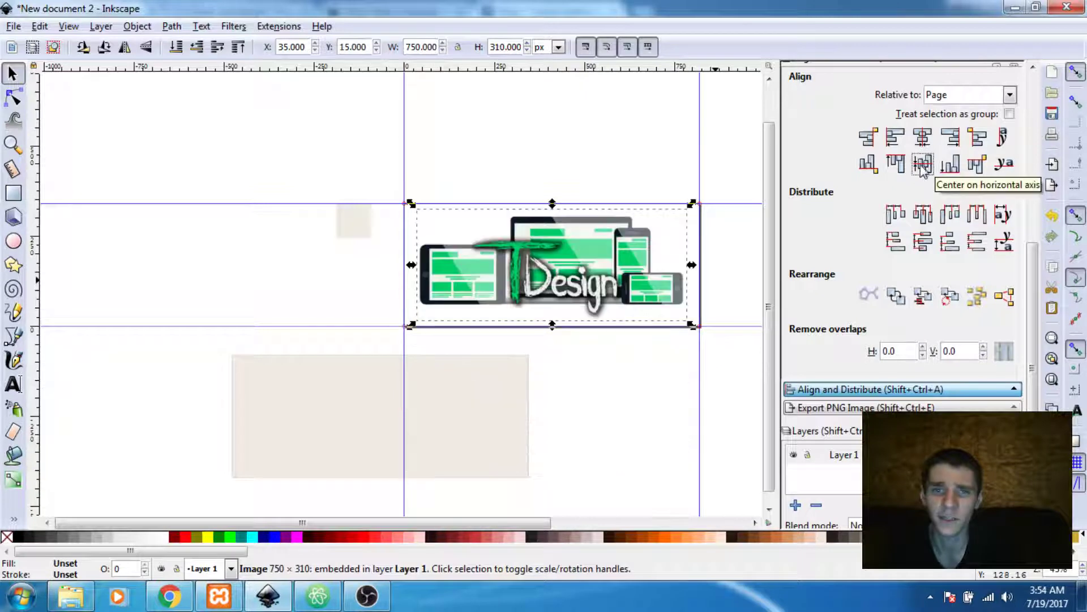
- Align relative to the biggest object and center the banner image on the textured rectangle along both axes
left_click(1011, 96)
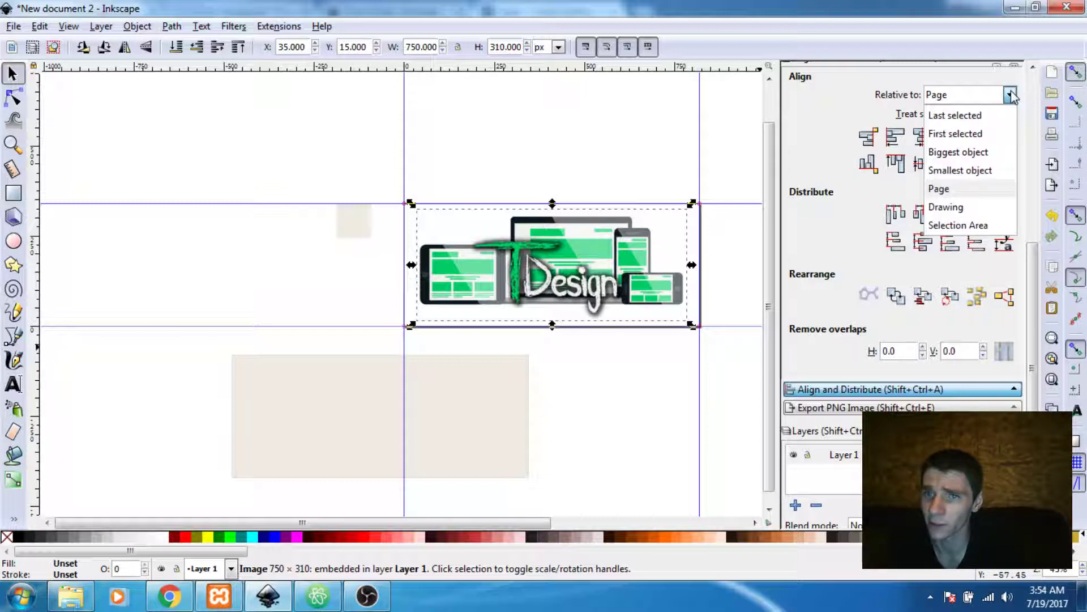
left_click(970, 152)
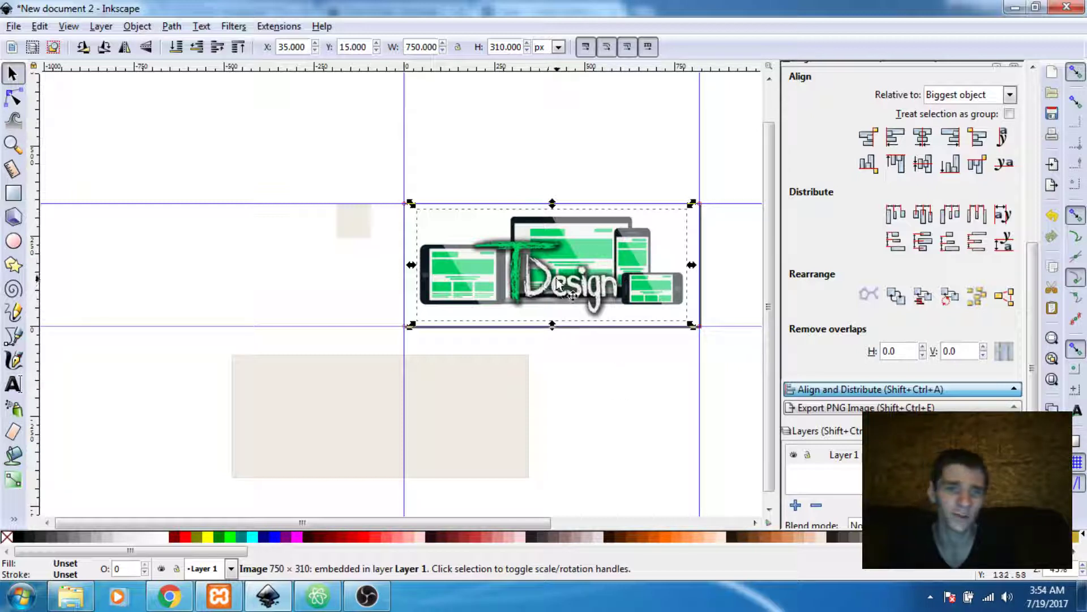
left_click(453, 406, "shift")
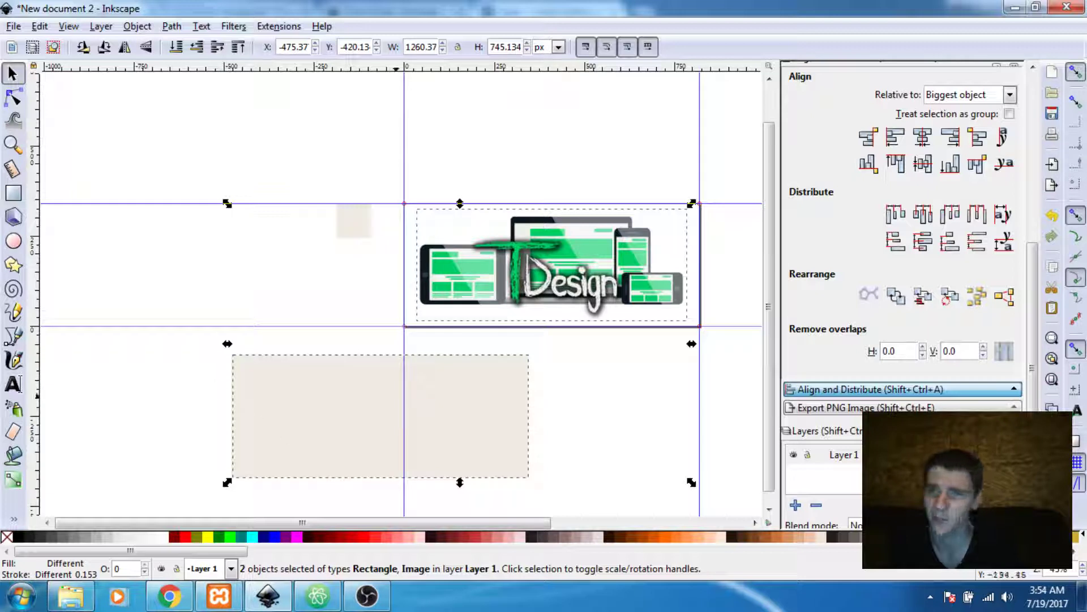
left_click(922, 164)
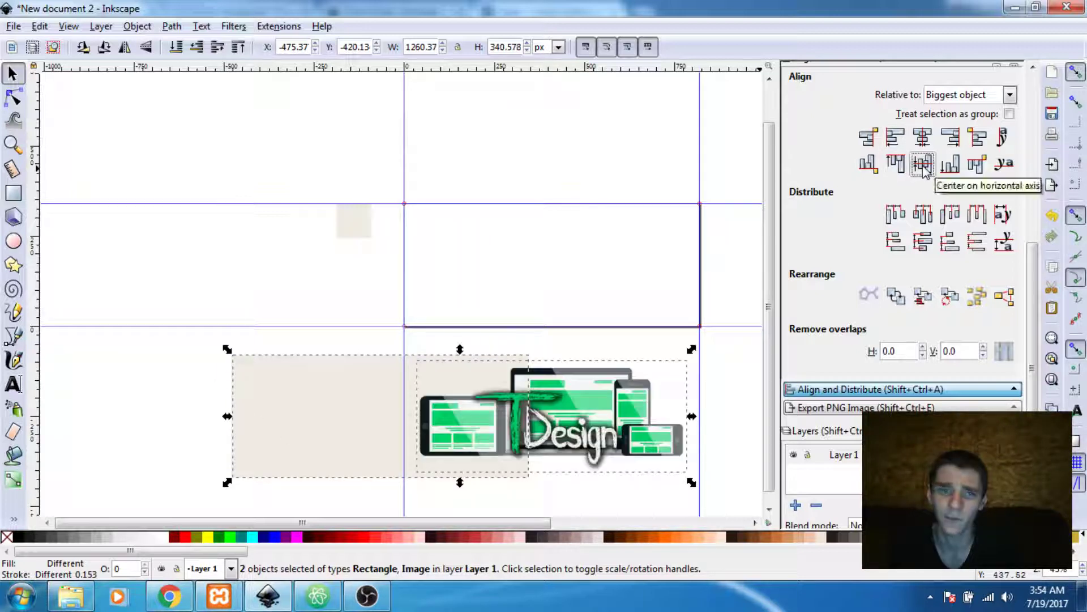
left_click(924, 136)
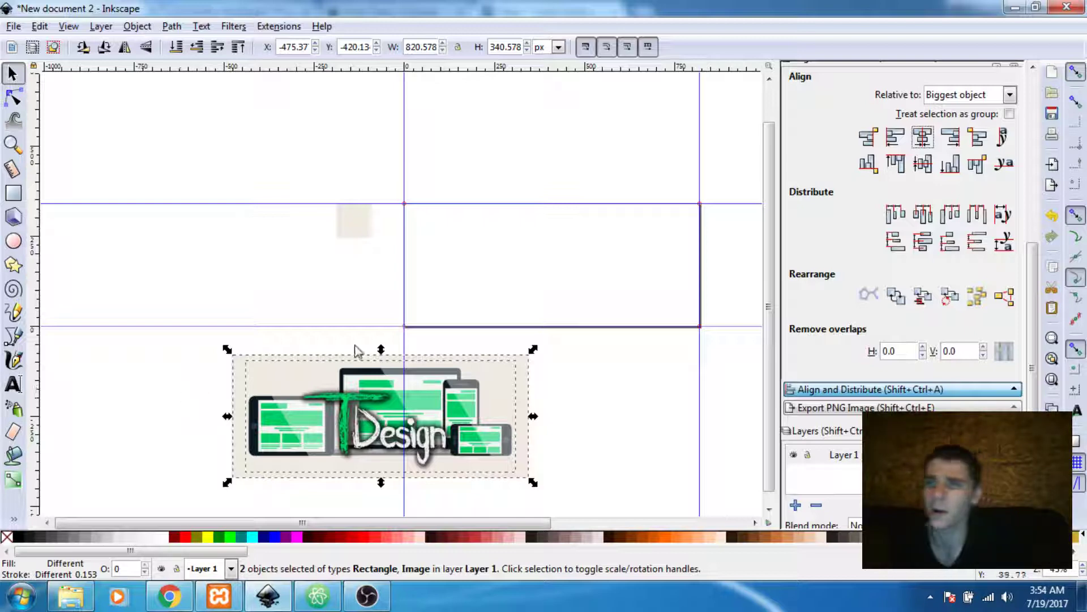
left_click(733, 267)
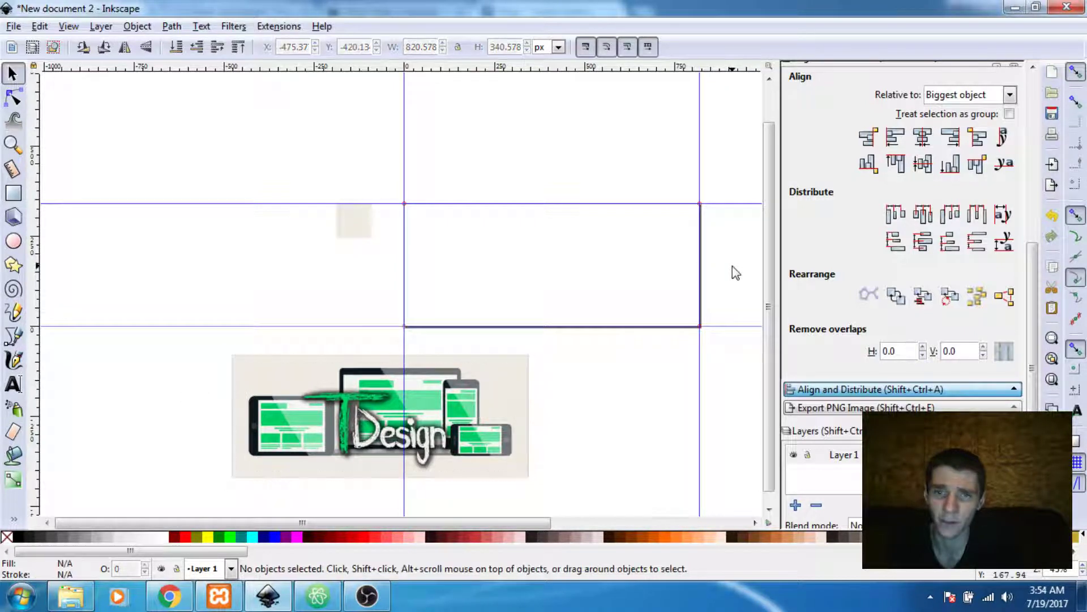
- Select the banner image and textured rectangle together and center both on the page along both axes, aligning relative to Page
left_click_drag(598, 412, 627, 263)
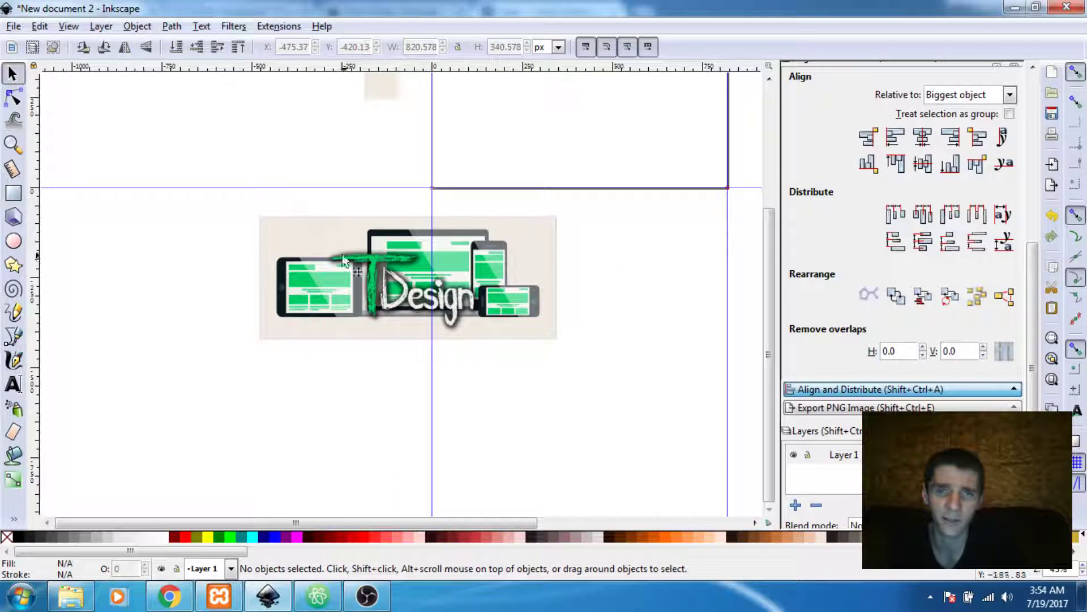
left_click_drag(216, 189, 681, 417)
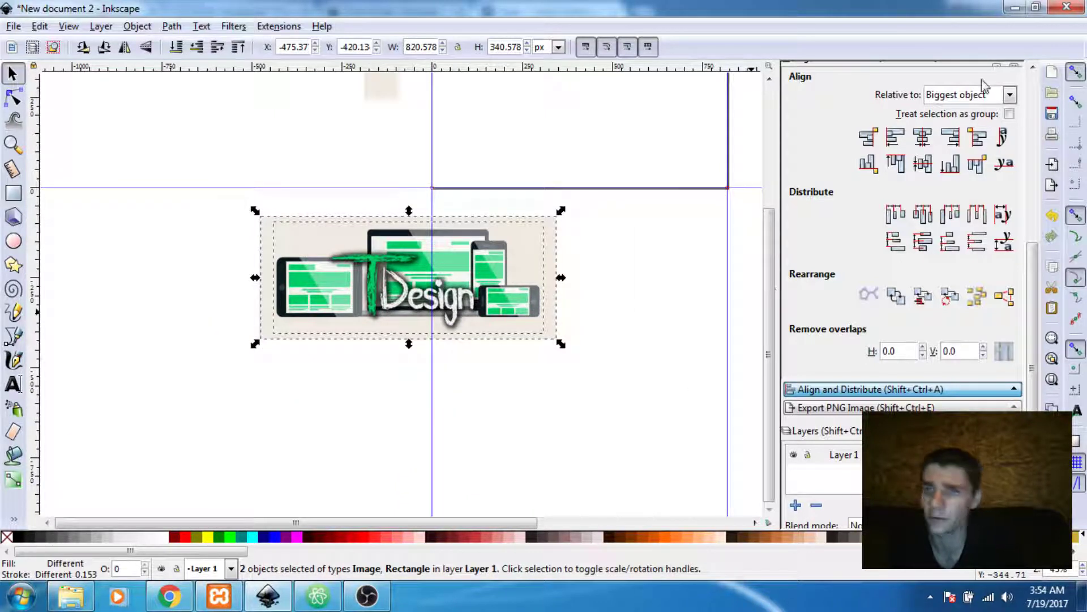
left_click(1010, 95)
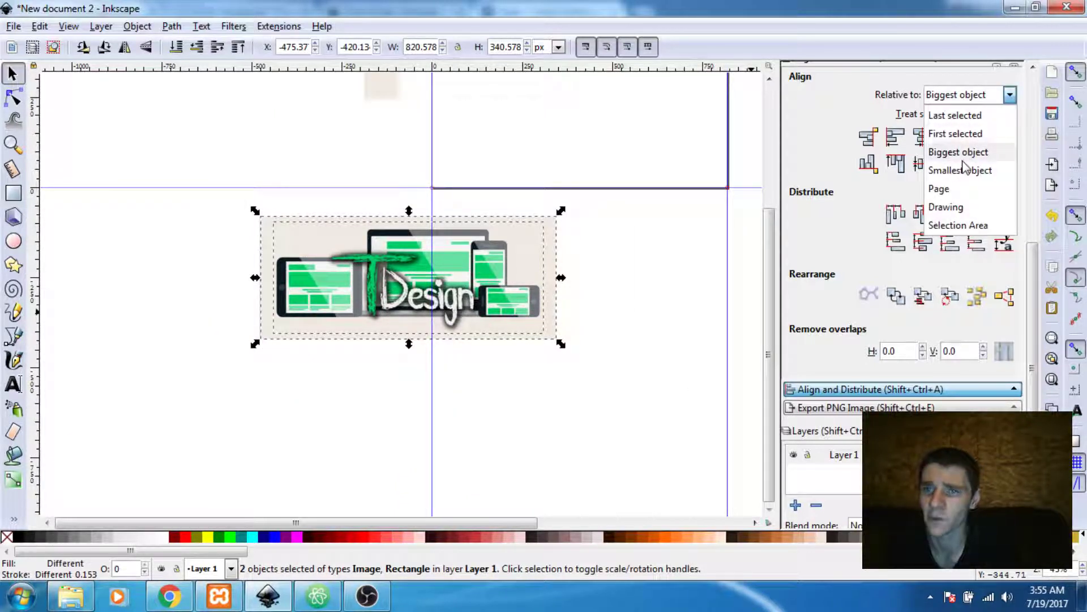
left_click(953, 193)
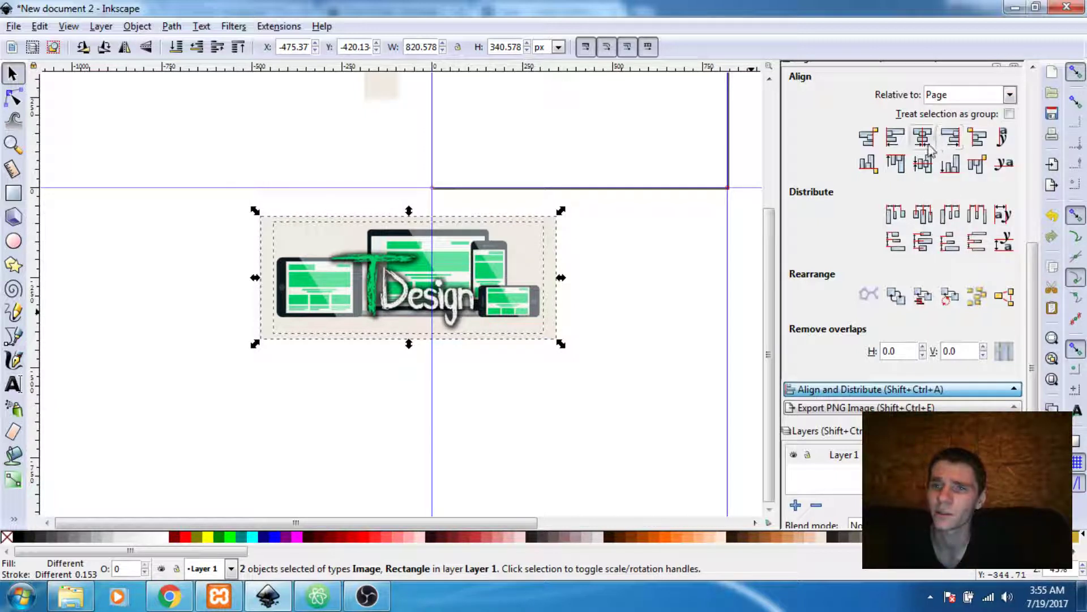
left_click(923, 165)
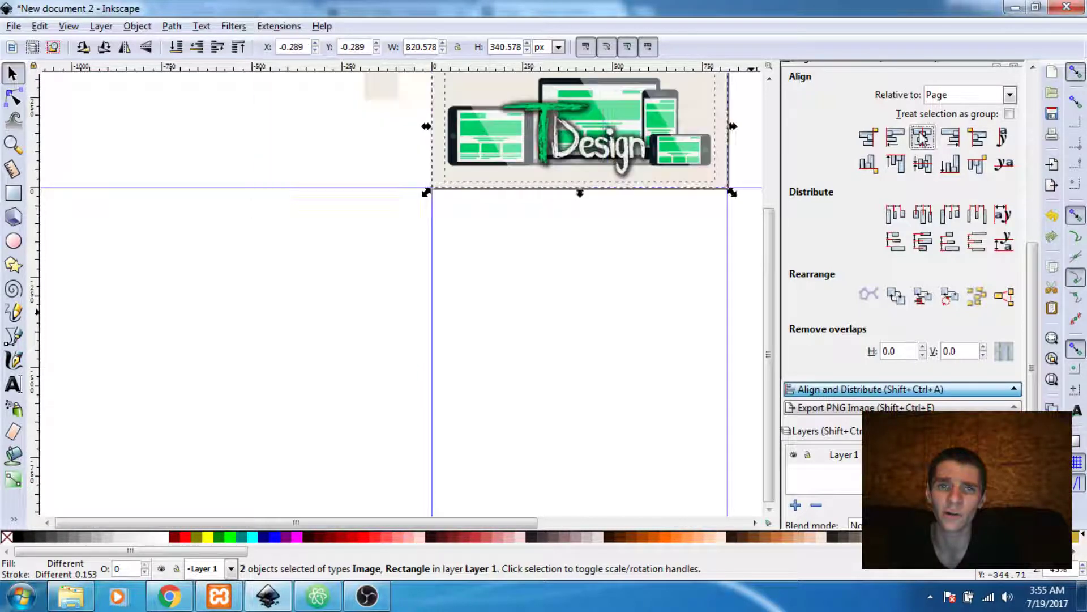
left_click(922, 137)
left_click_drag(666, 246, 528, 370)
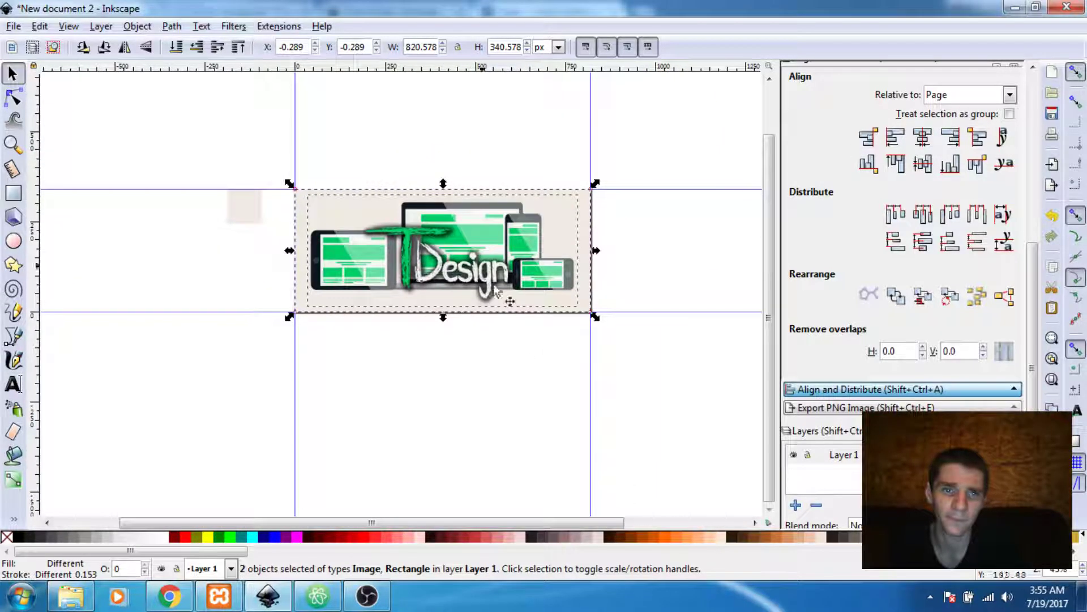
left_click(451, 242)
left_click(692, 238)
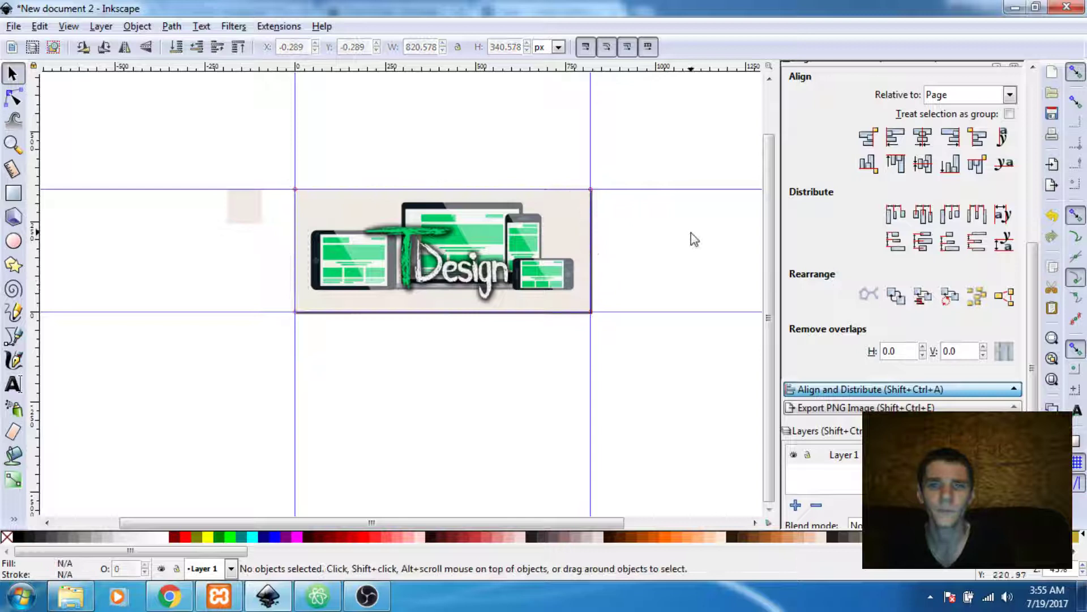
- Lock the banner image's width-to-height ratio and set its width to 480 px
left_click(464, 253)
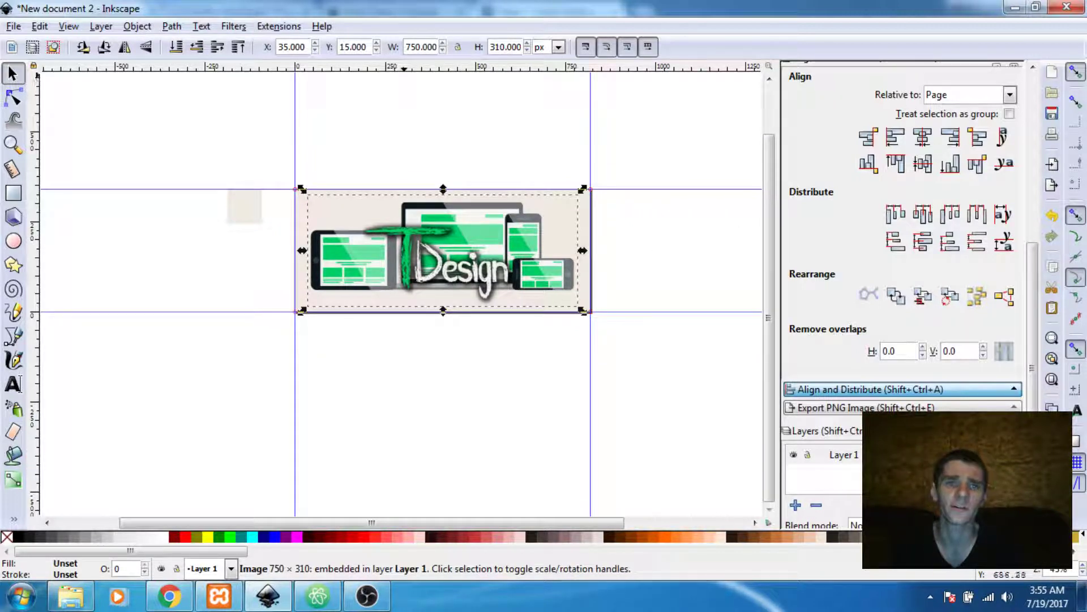
left_click(459, 50)
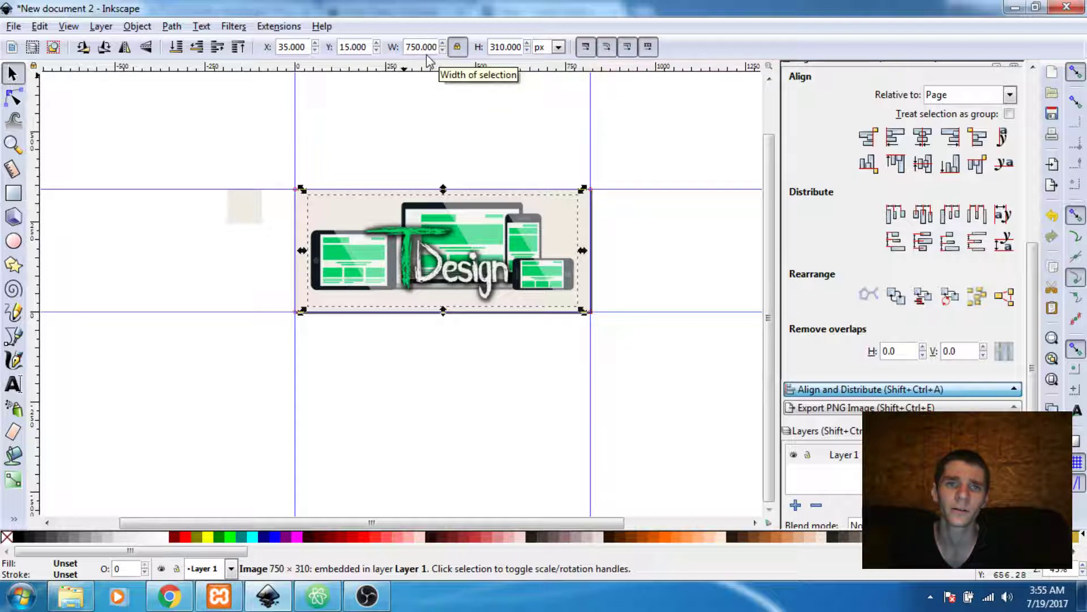
double_click(415, 44)
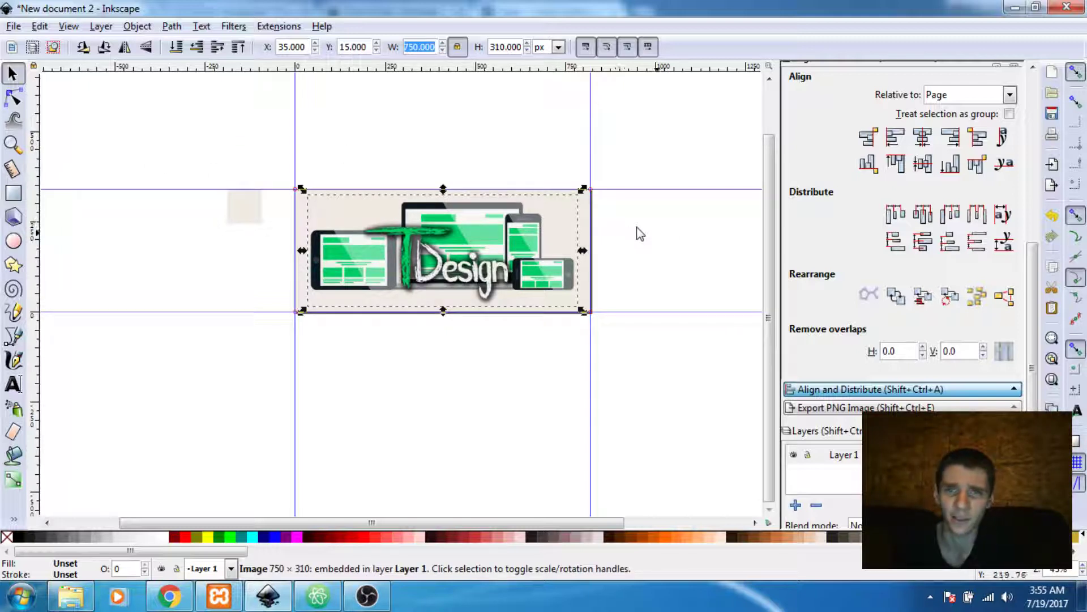
left_click(687, 243)
left_click(462, 242)
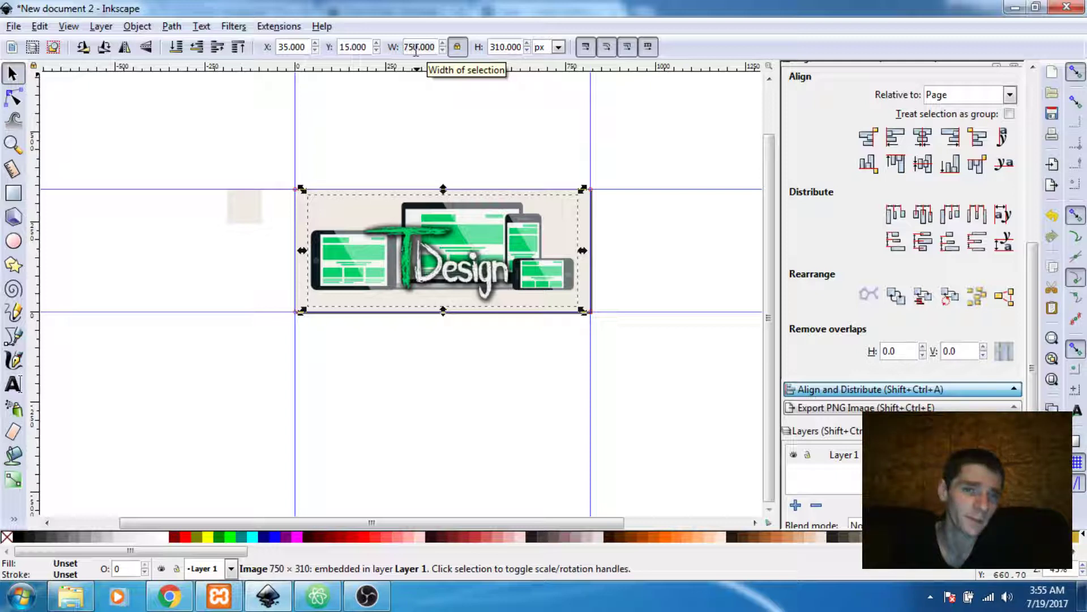
double_click(416, 47)
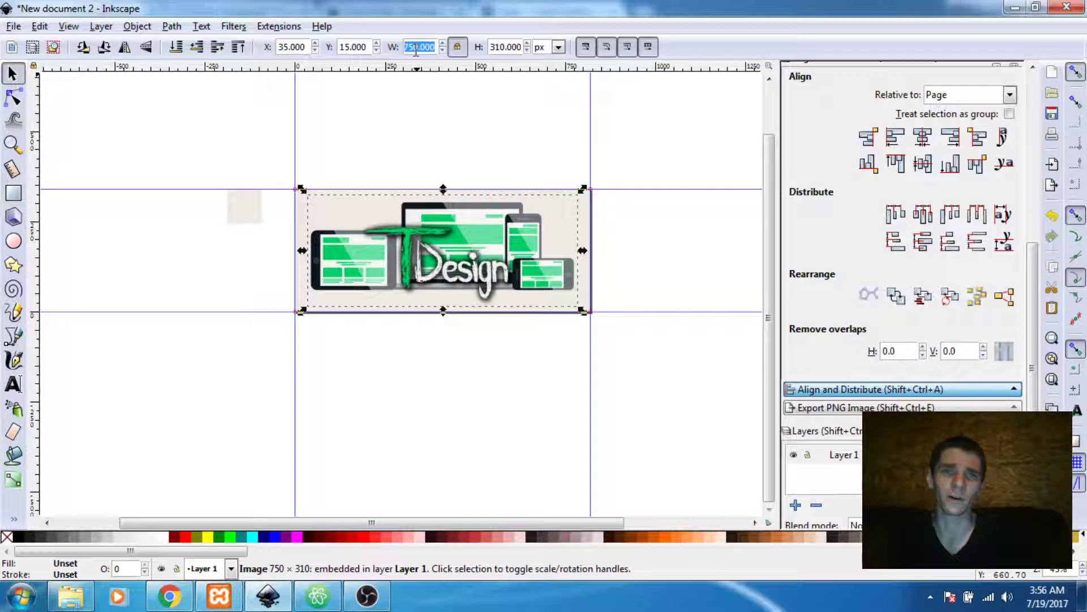
type("480")
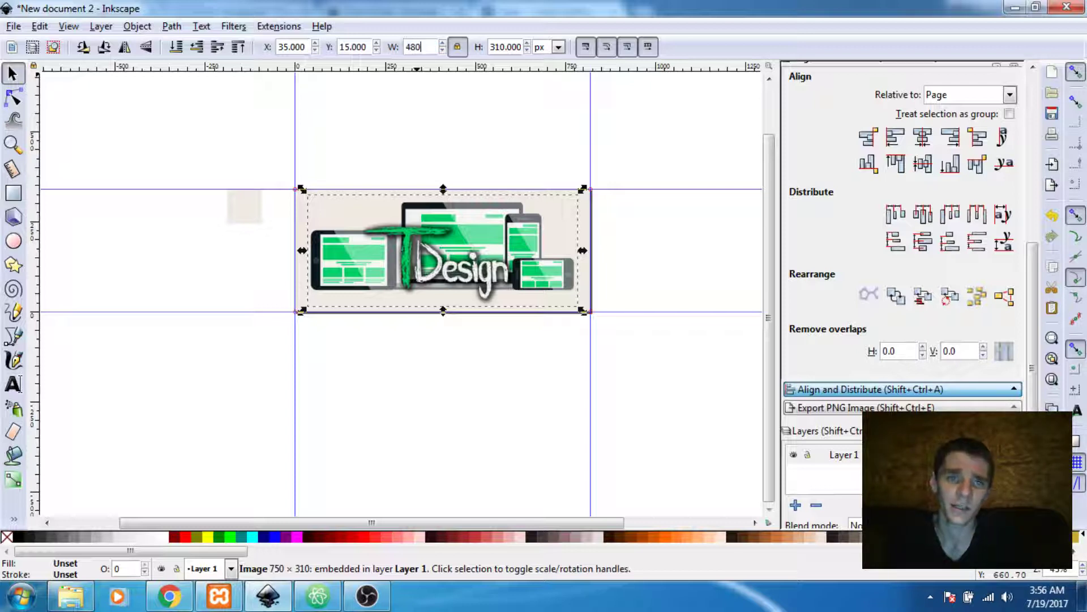
key("Return")
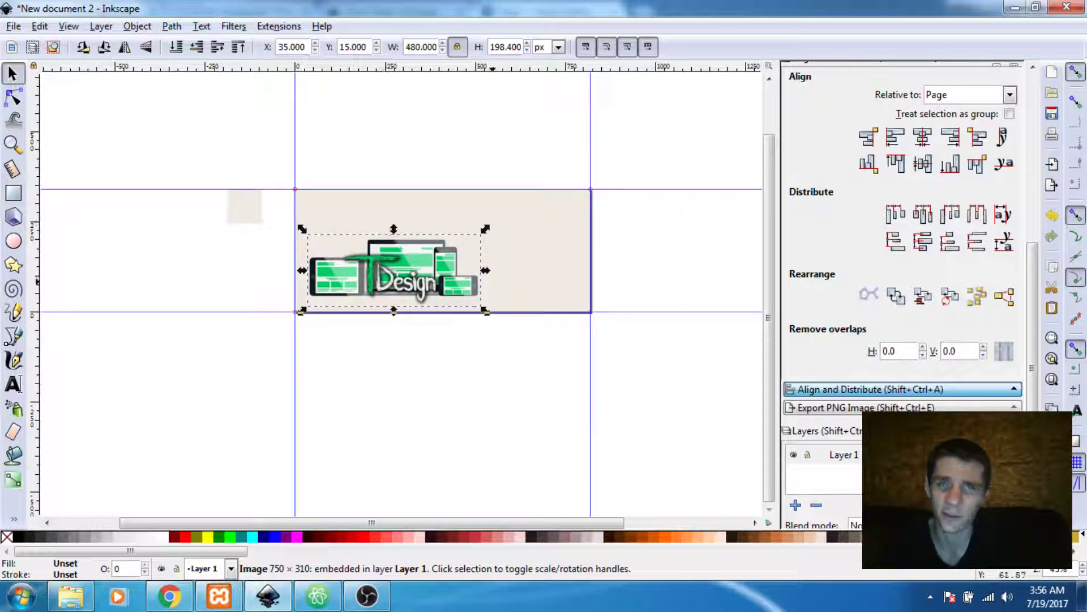
- Center the resized banner image horizontally and vertically relative to the page
left_click(923, 139)
left_click(924, 165)
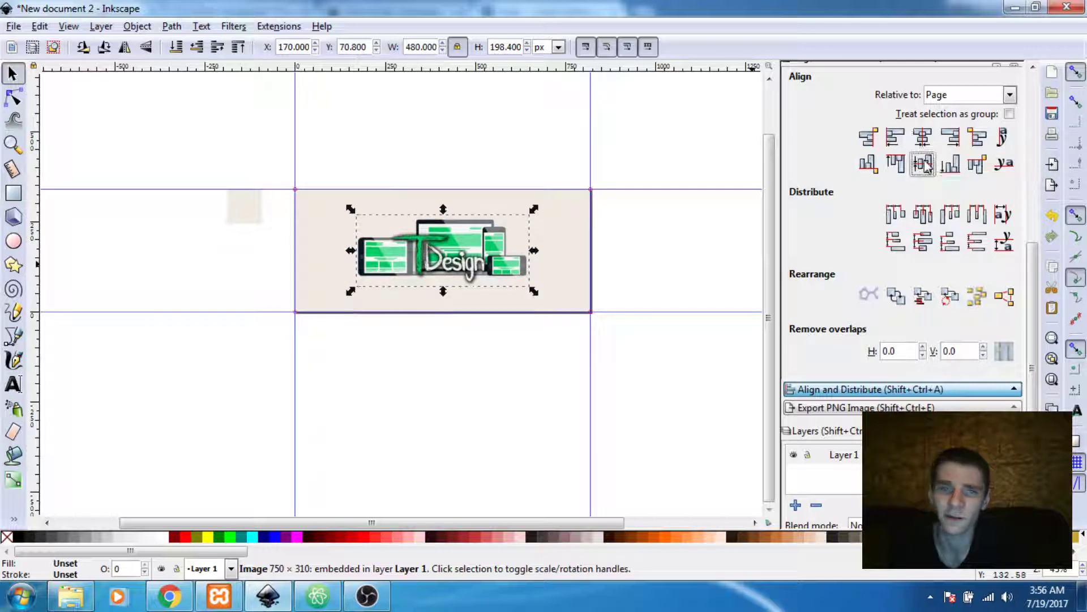
left_click(657, 249)
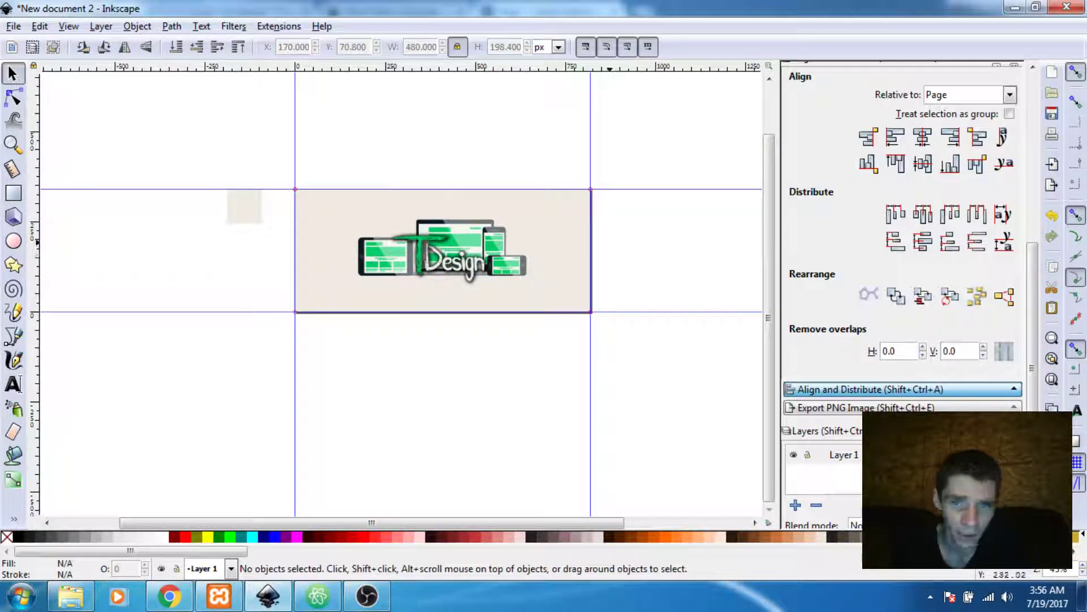
- Preview and apply a Drop Shadow filter to the banner image with type Shadow only, blur radius 0, horizontal offset 3.6 and vertical offset -2.3 px
left_click(328, 281)
key("plus")
key("plus")
key("plus")
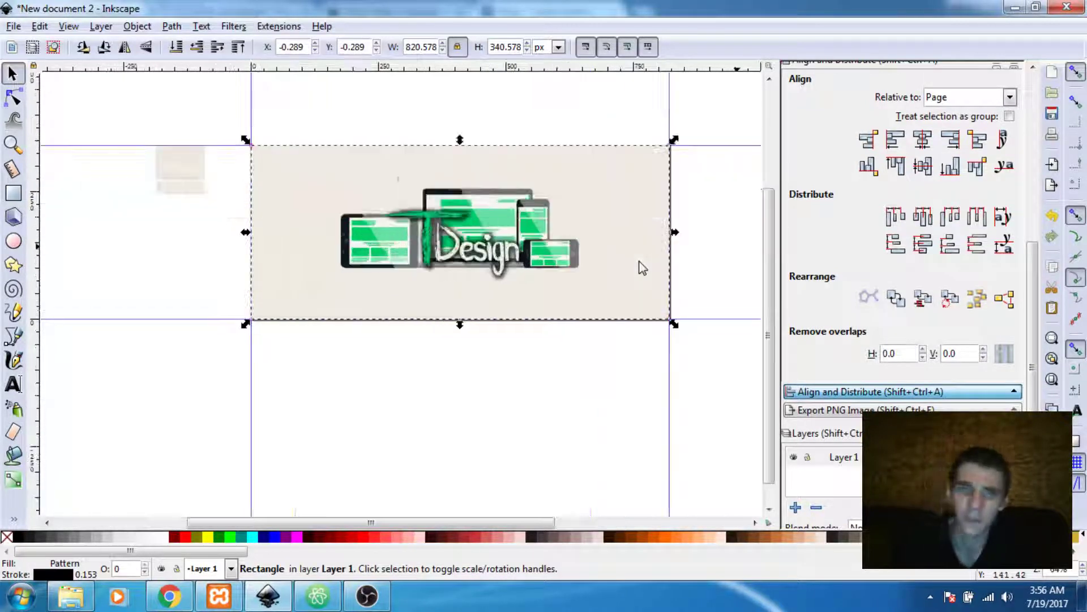
left_click_drag(680, 409, 556, 468)
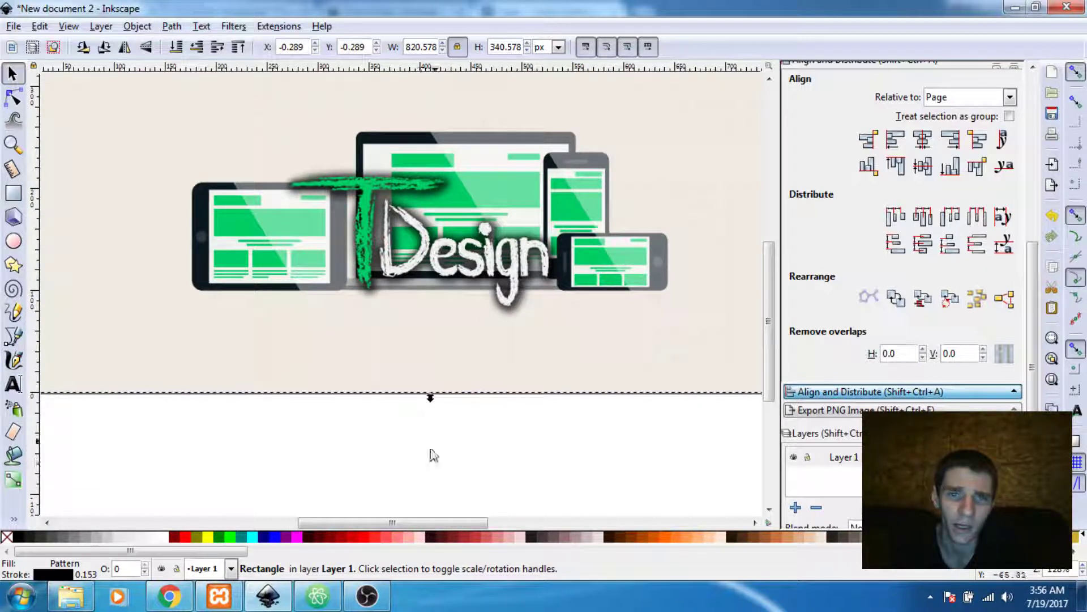
left_click(463, 442)
left_click(461, 216)
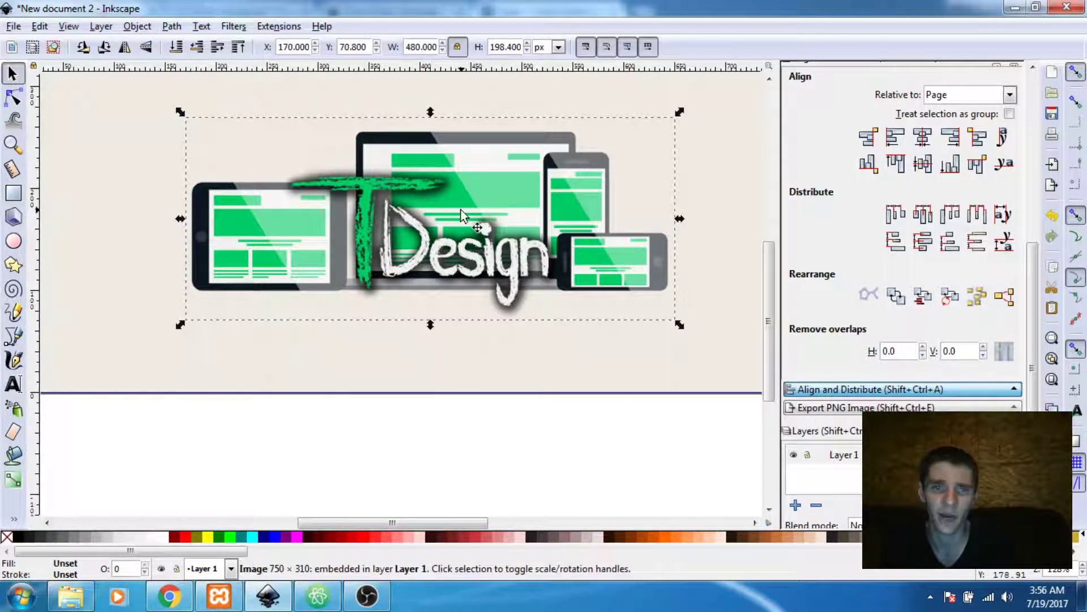
key("ctrl+alt")
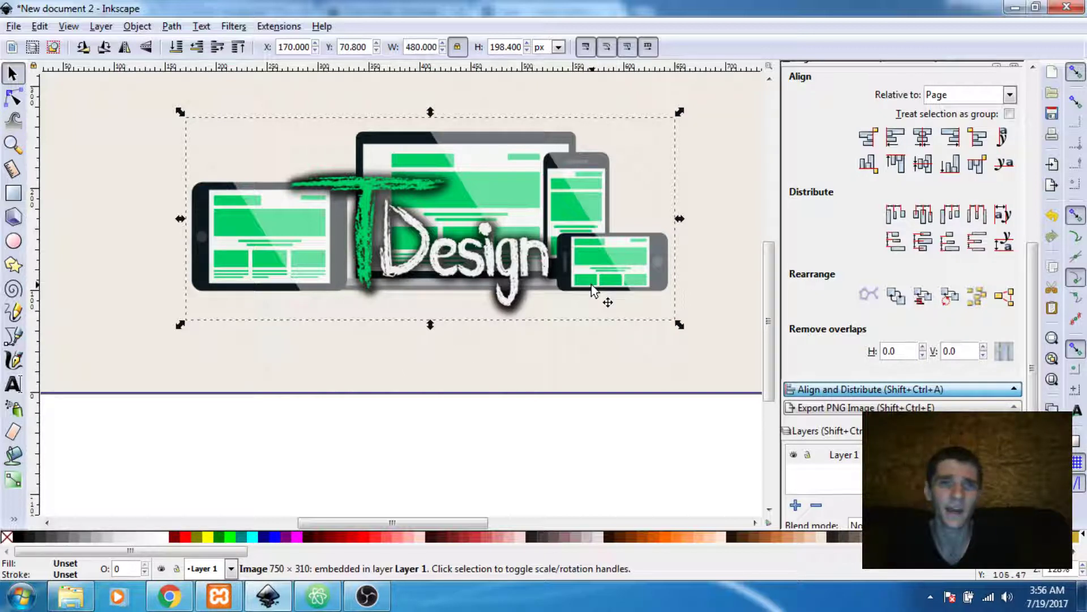
left_click(235, 27)
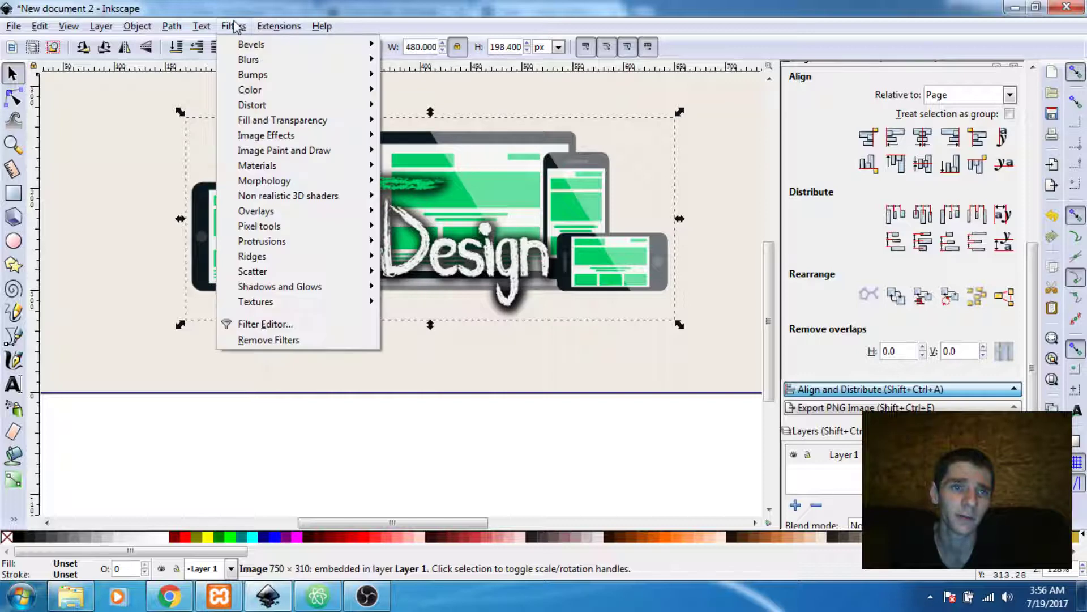
mouse_move(346, 286)
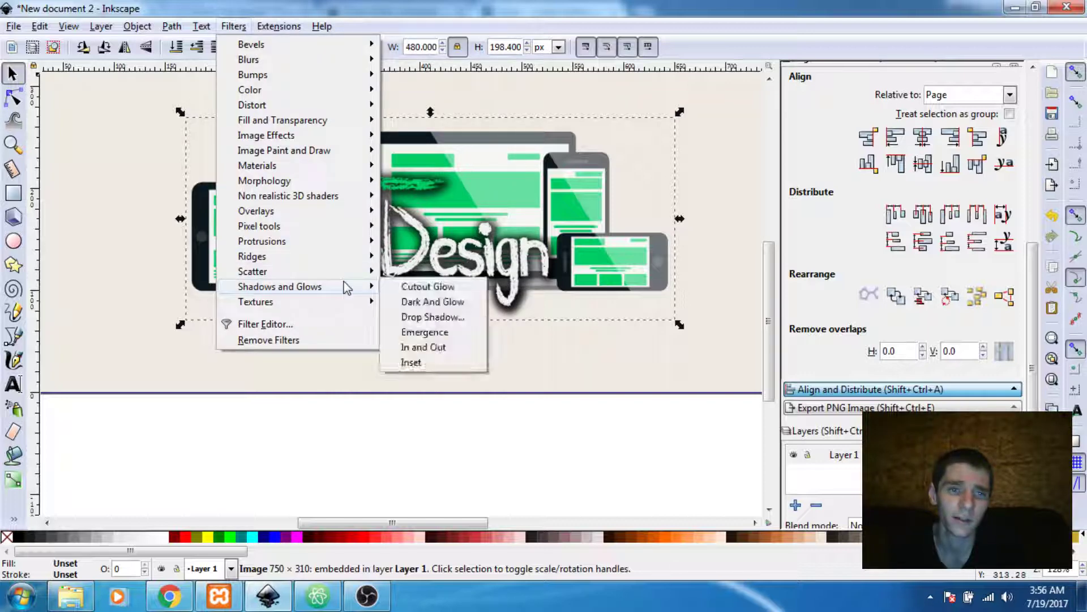
left_click(432, 318)
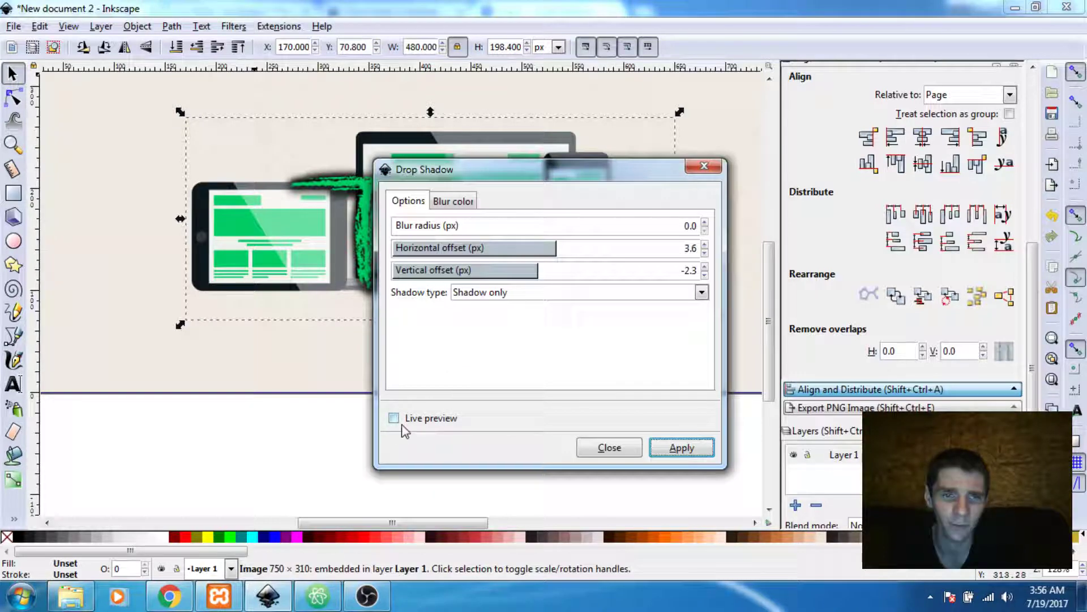
left_click_drag(478, 169, 873, 154)
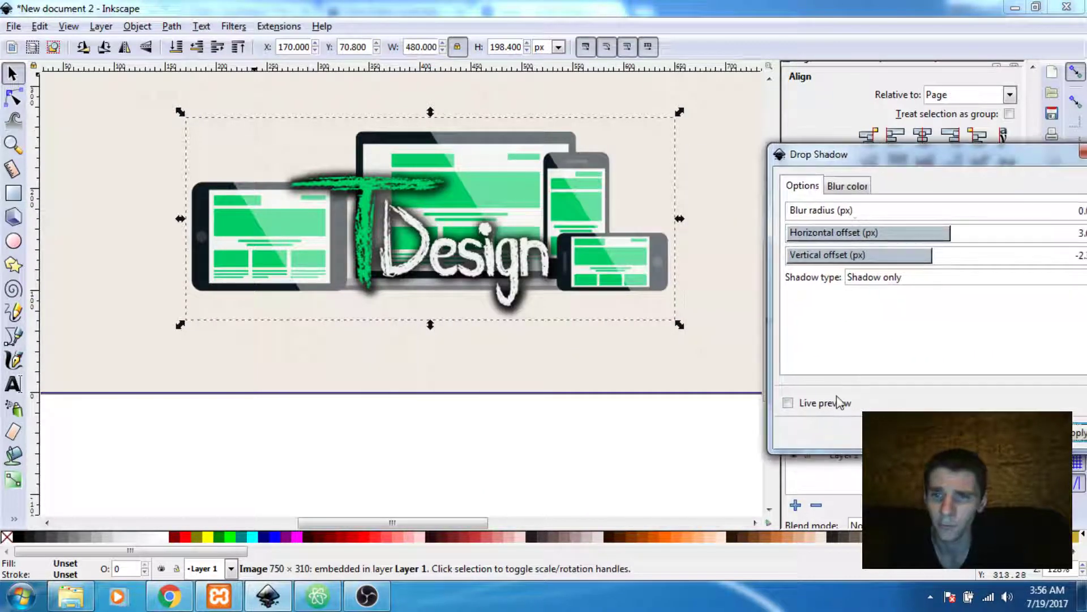
left_click(787, 404)
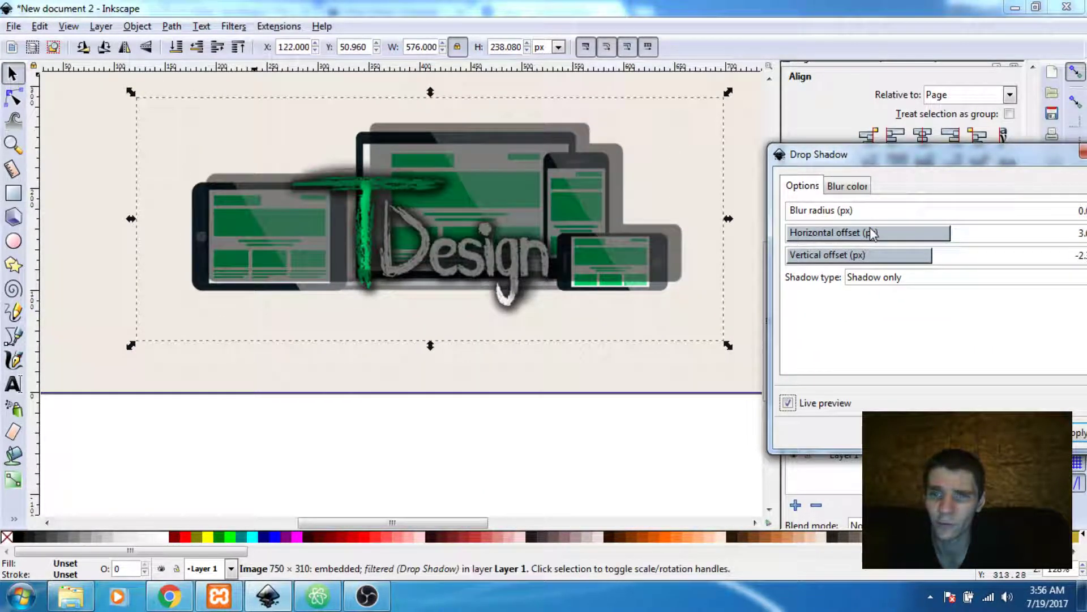
left_click_drag(912, 161, 919, 190)
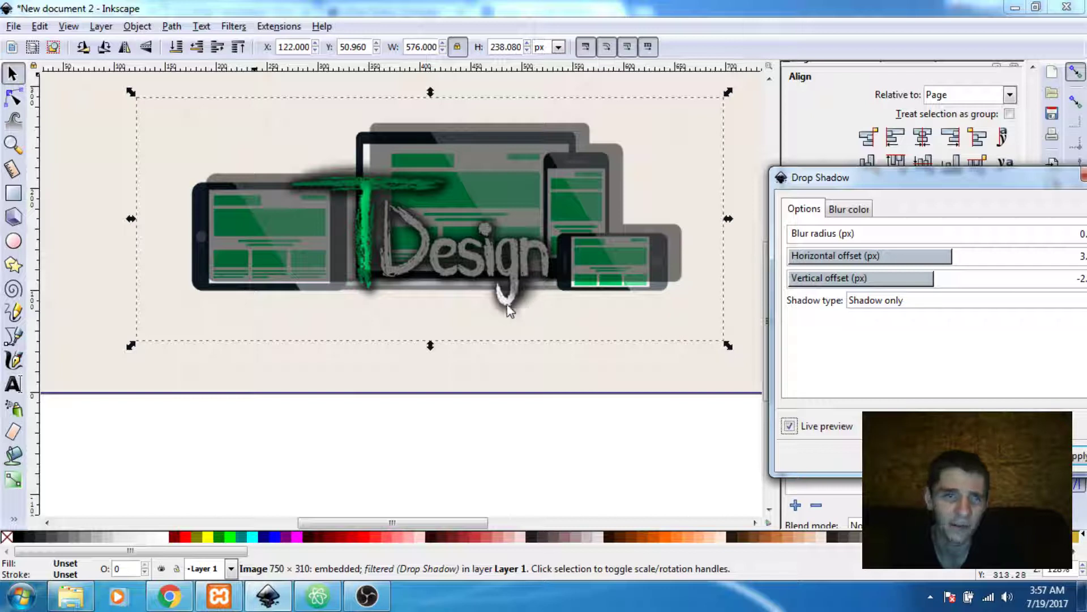
left_click(1075, 460)
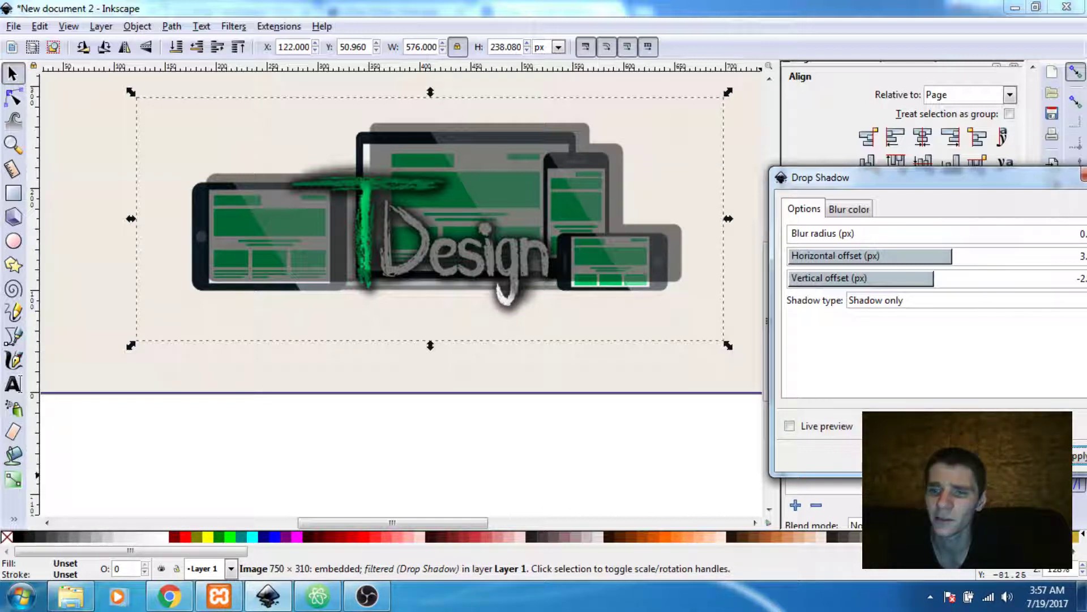
- Lower the shadow image beneath the banner image and offset it 20 px left and 20 px down
key("Escape")
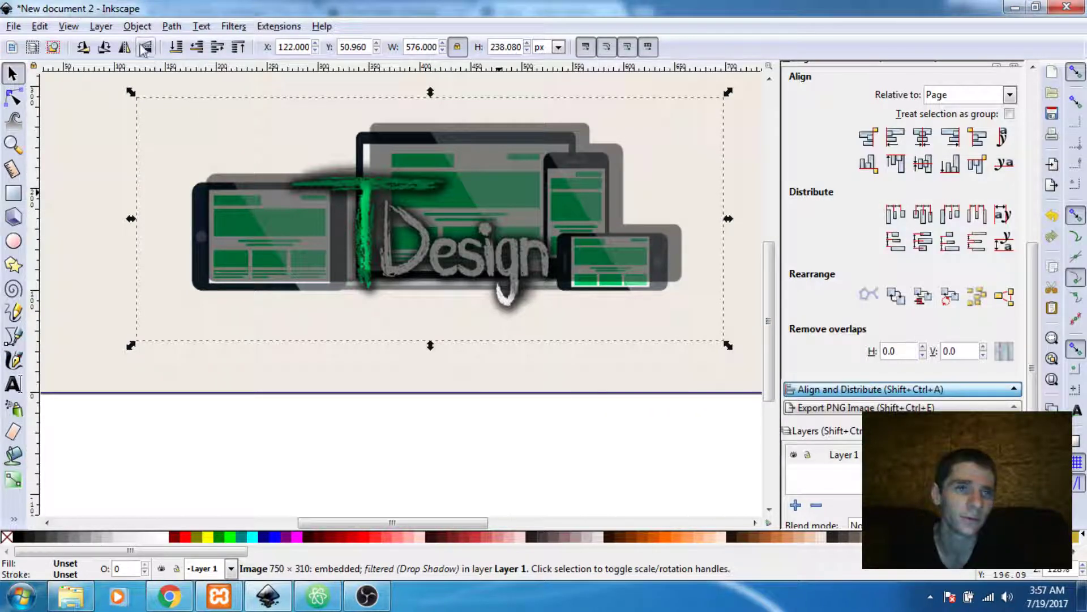
left_click(137, 26)
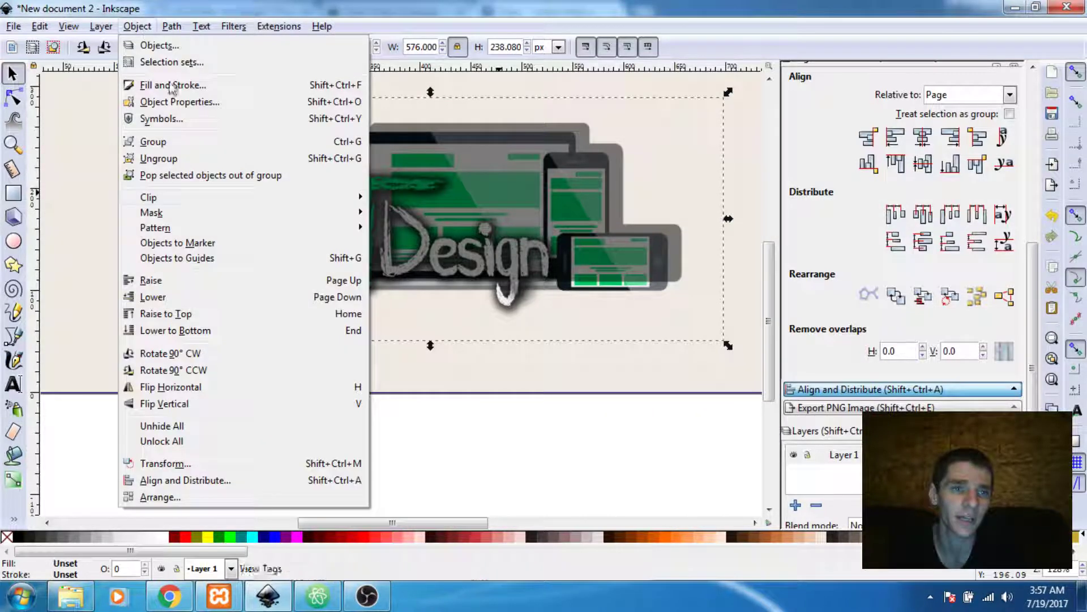
left_click(199, 298)
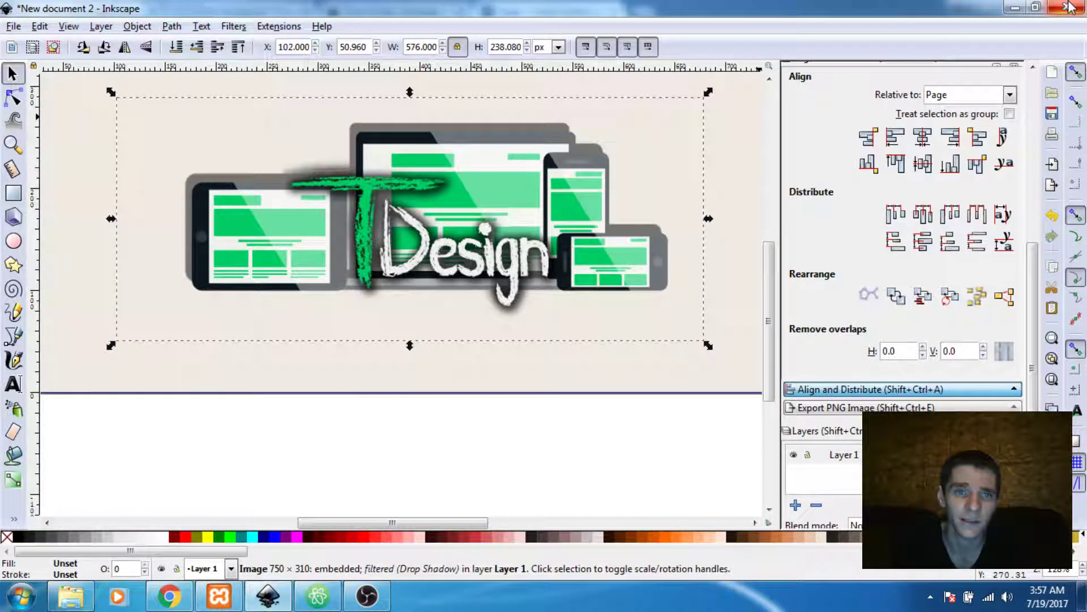
key("shift+Left")
key("shift+Down")
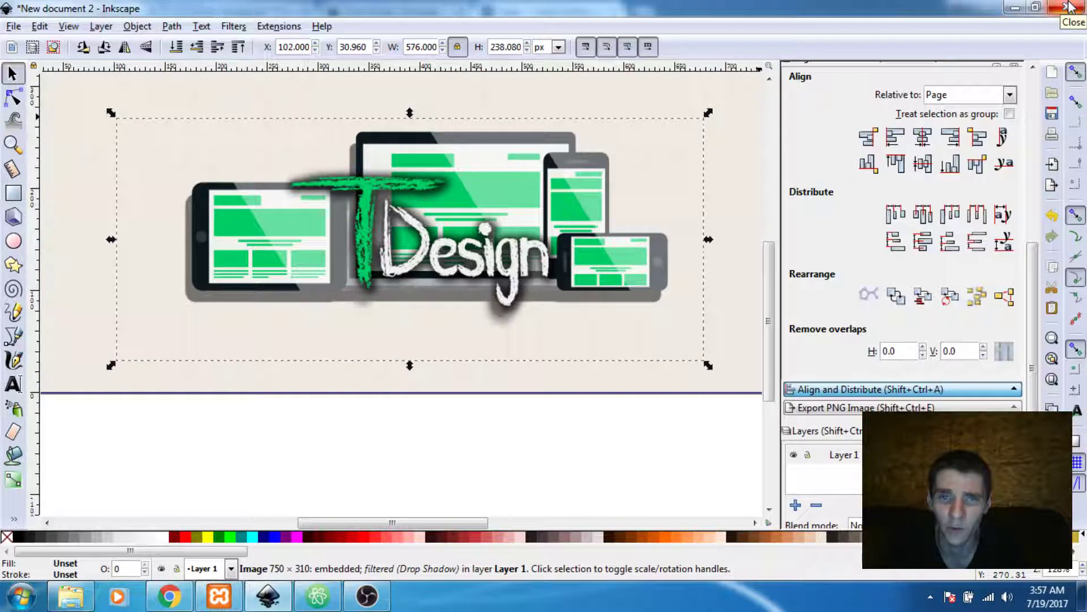
- Try the shadow image farther down, past the page's lower edge, and return it to 20 px below its starting height
key("shift+Down")
key("shift+Down")
key("shift+Down")
key("shift+Down")
key("shift+Down")
key("shift+Down")
key("shift+Down")
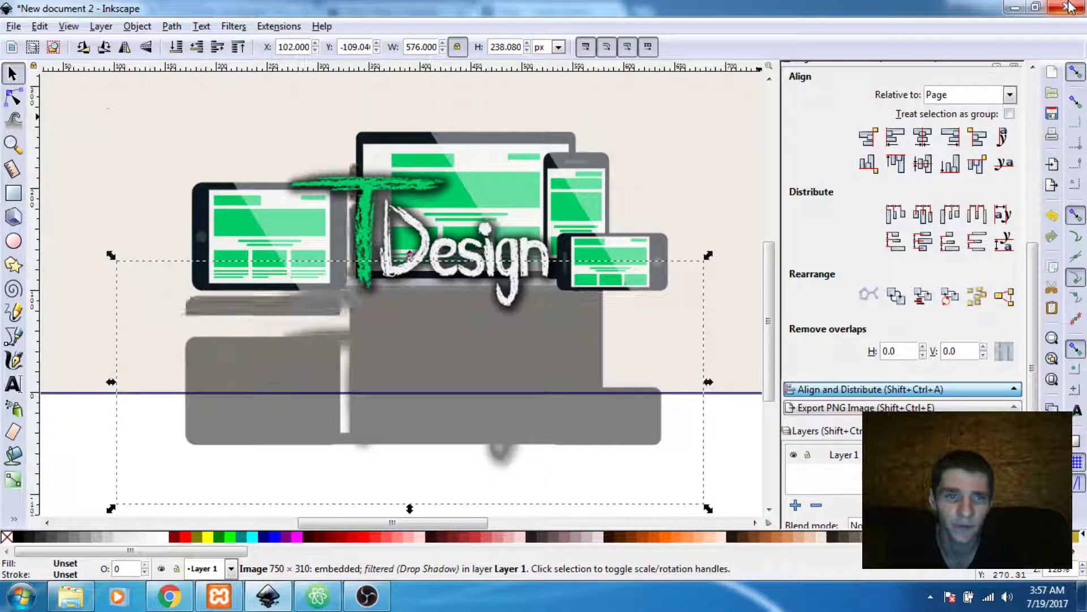
key("shift+Up")
key("shift+Up")
key("shift+Up")
key("shift+Up")
key("shift+Up")
key("shift+Up")
key("shift+Up")
key("shift+Up")
key("shift+Down")
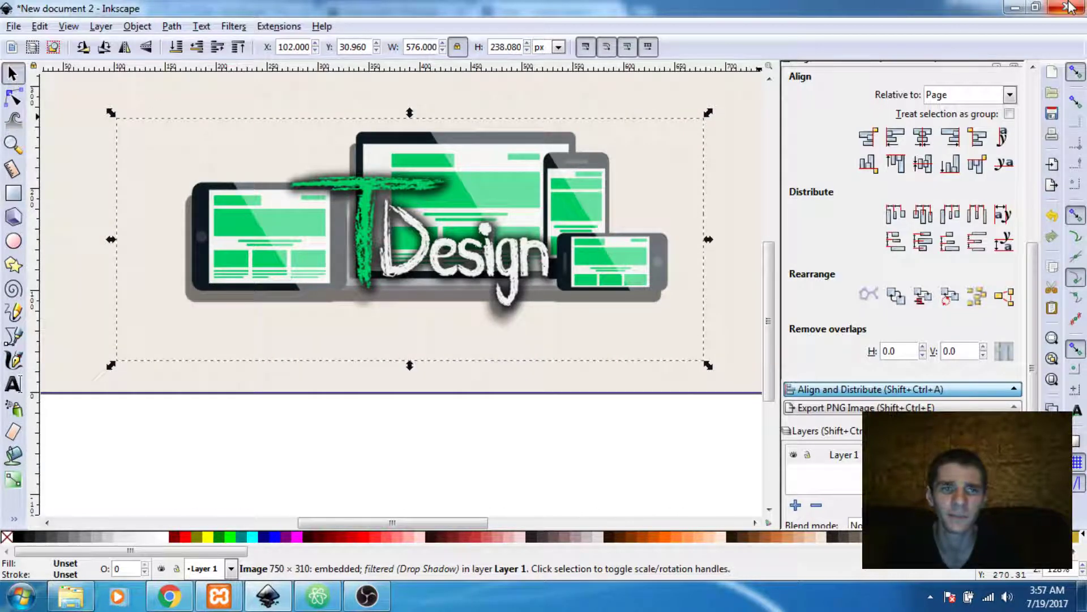
key("shift+Down")
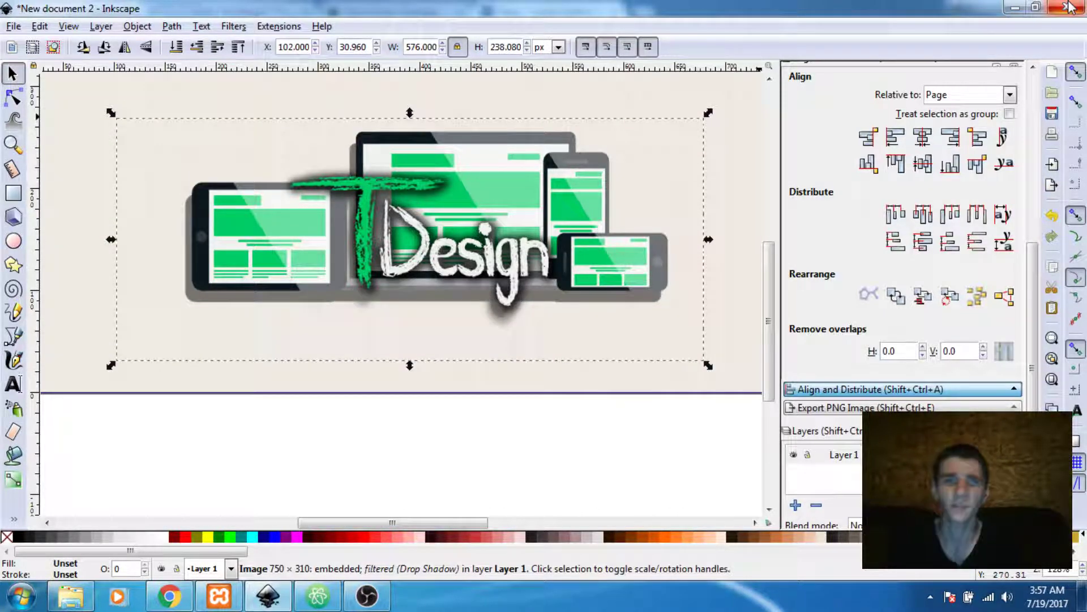
- Delete the shadow image, keeping only the original banner artwork on the page
key("Escape")
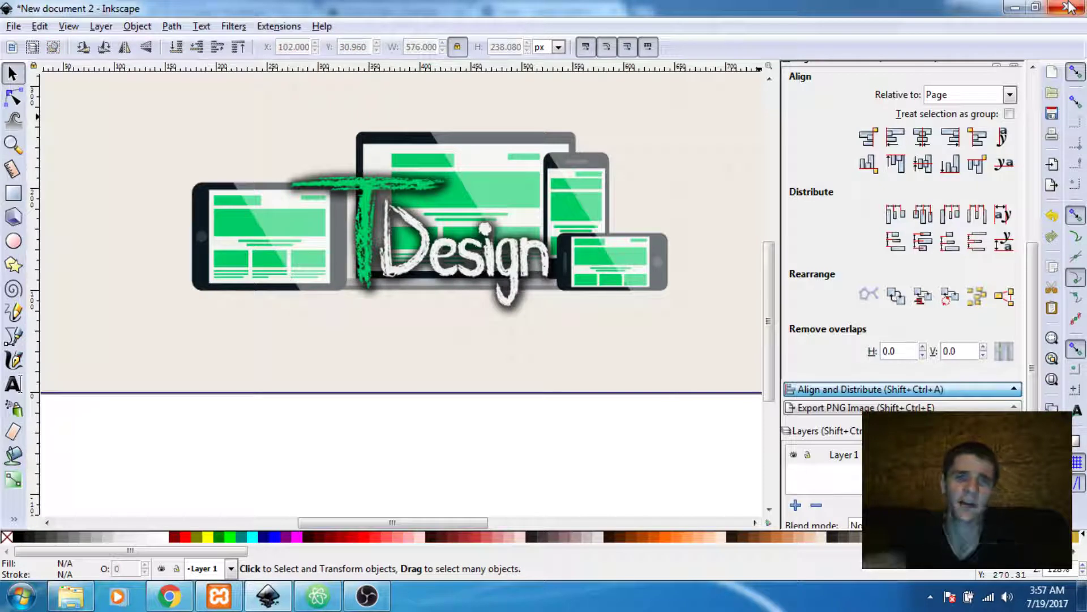
left_click(495, 222)
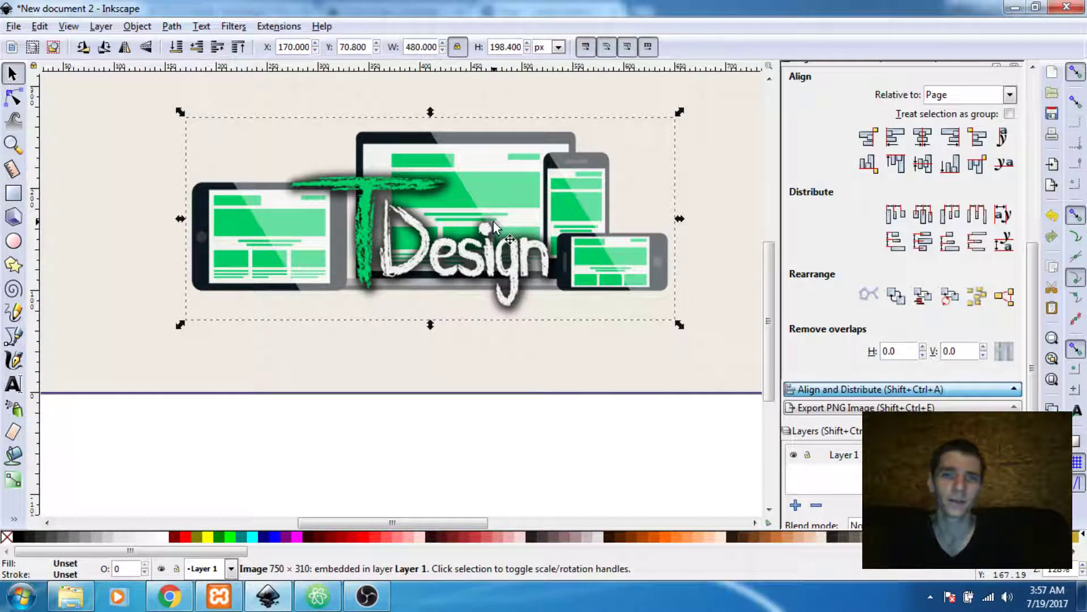
key("minus")
key("minus")
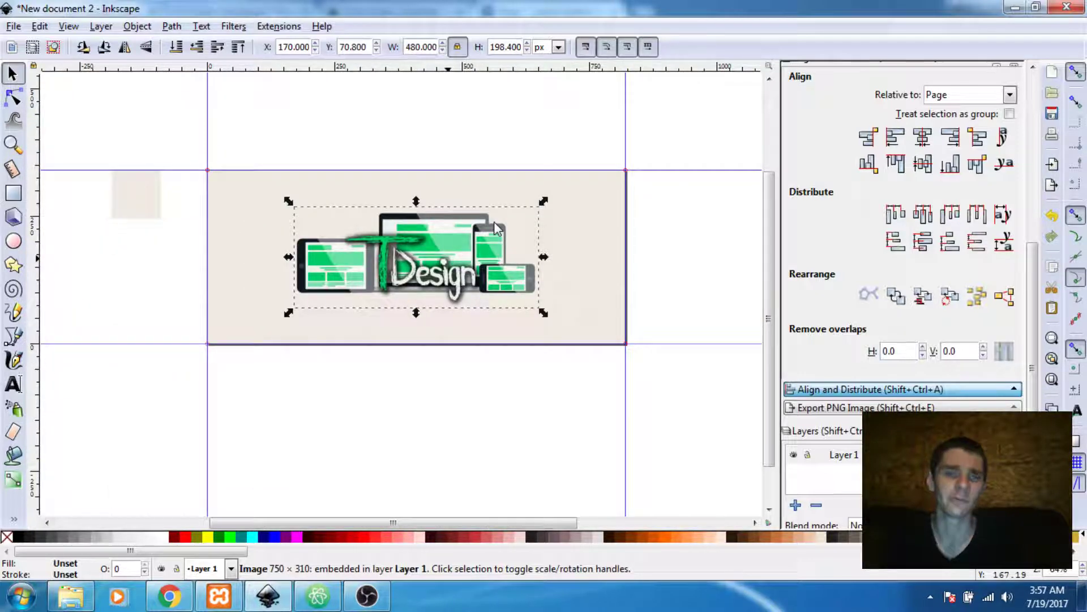
left_click(437, 409)
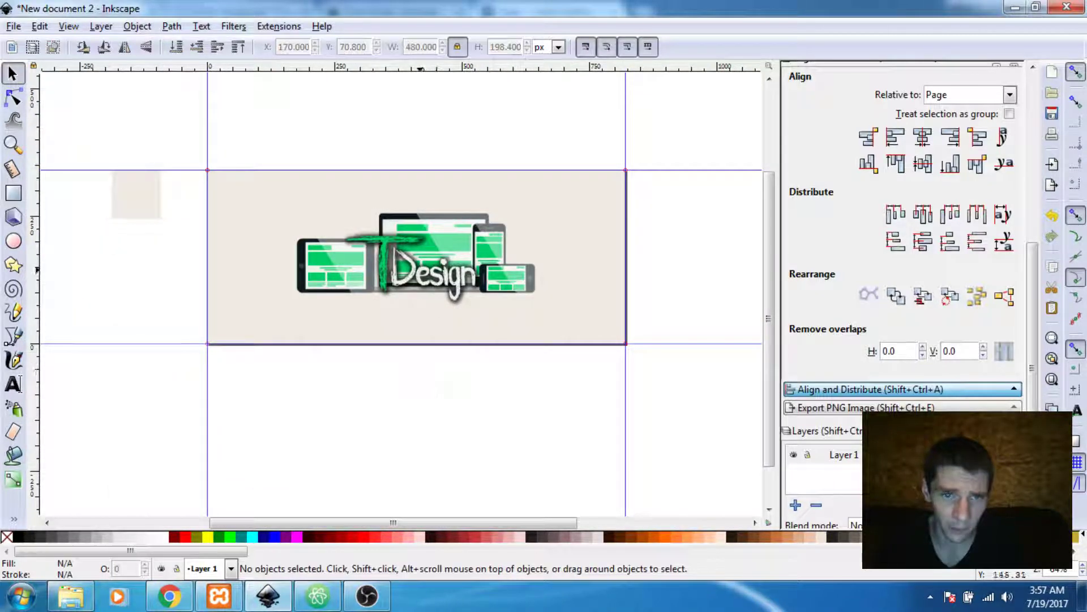
- Move the banner image up 40 px to make room beneath it
left_click(419, 271)
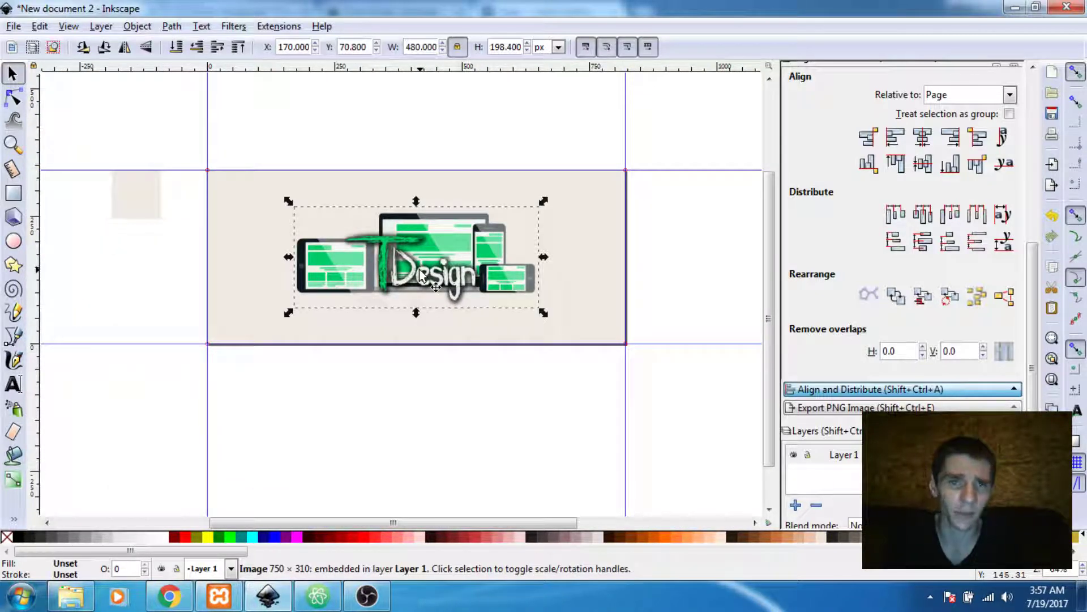
key("shift+Up")
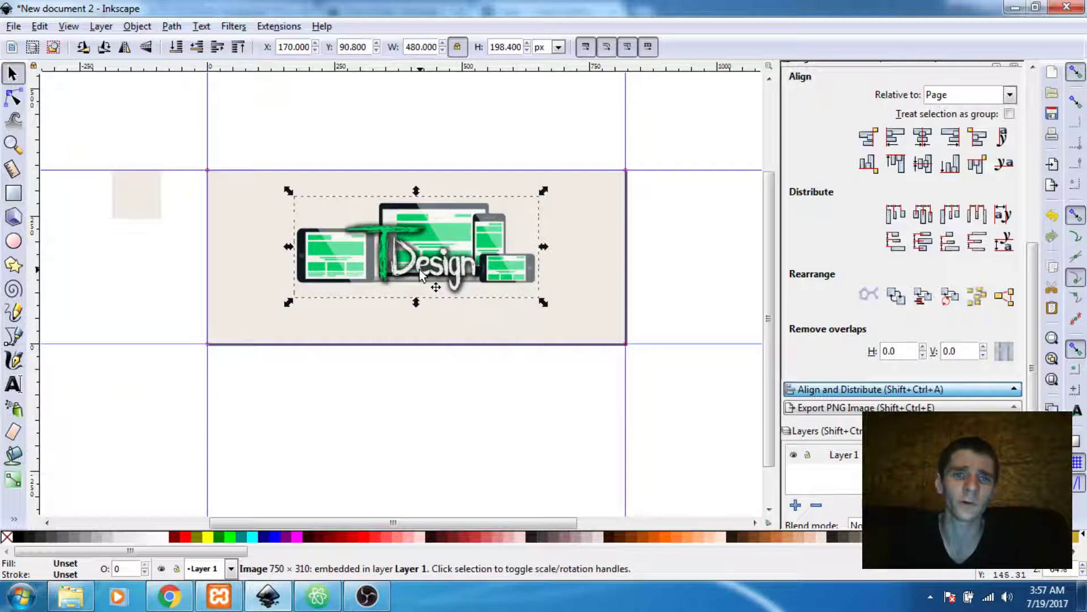
key("shift+Up")
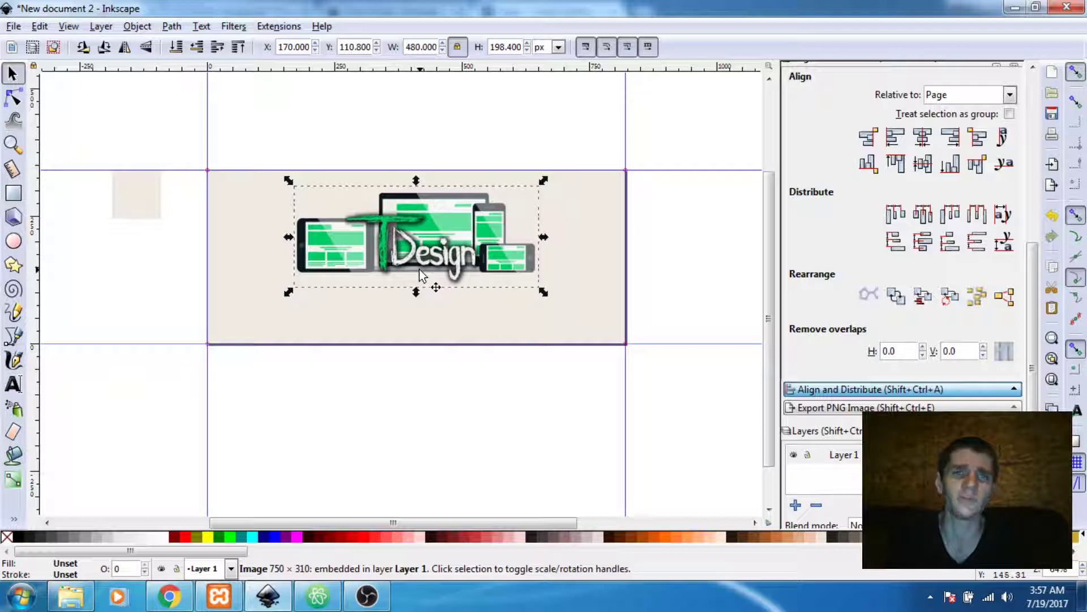
left_click(448, 375)
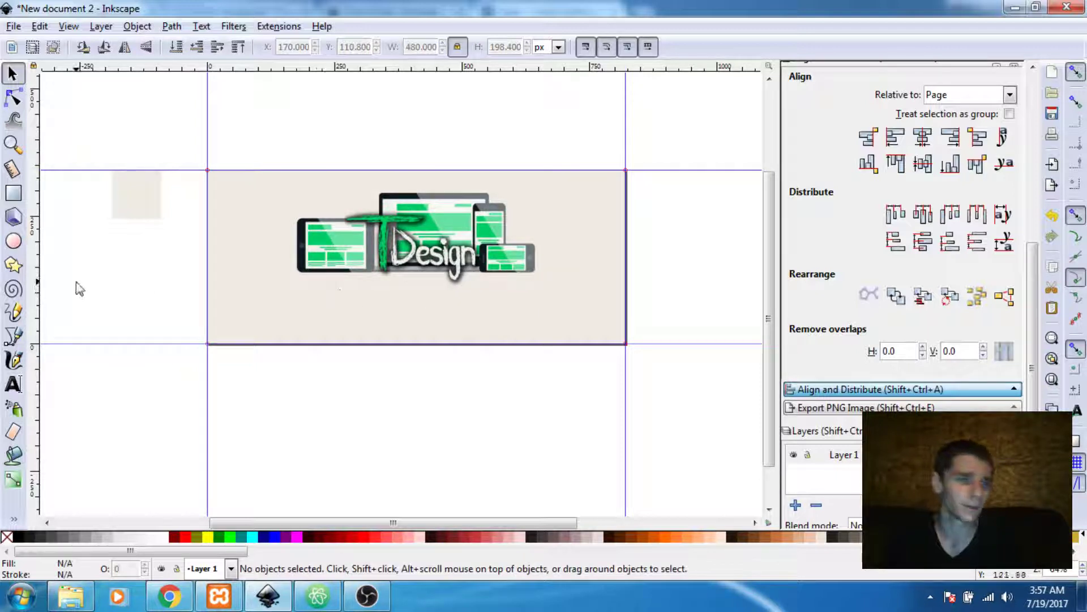
- Draw a green rectangle about 658 x 86 px just below the page and switch to the Selector tool
left_click(13, 193)
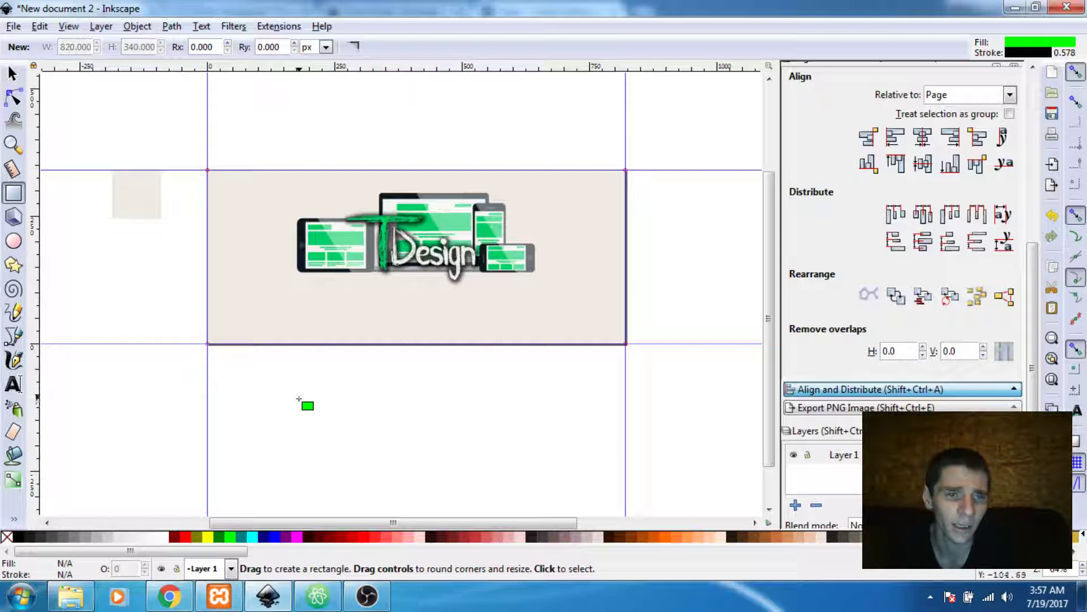
left_click_drag(257, 363, 589, 406)
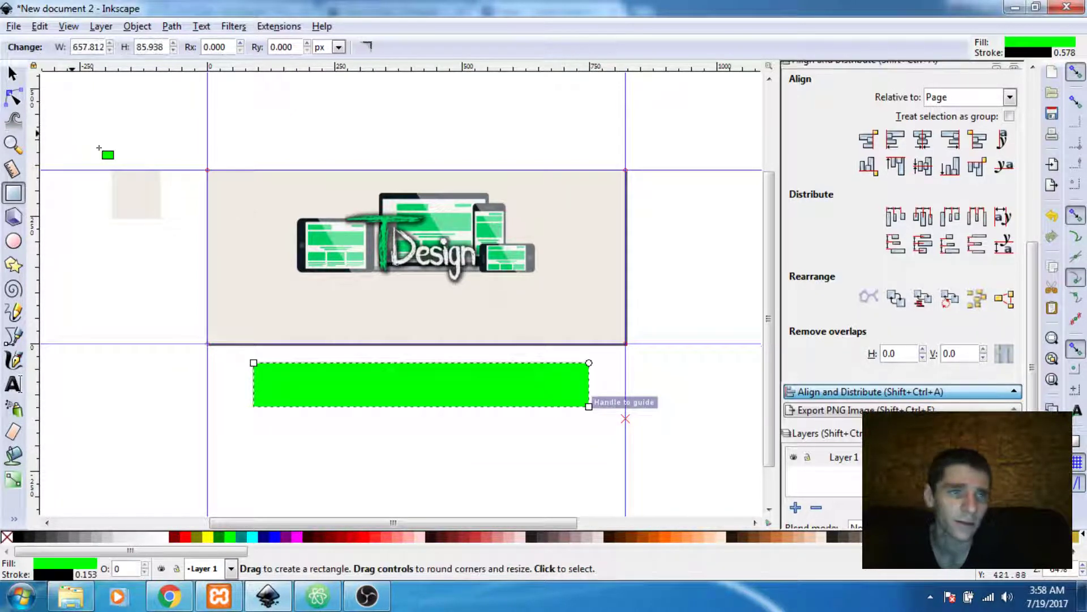
left_click(13, 74)
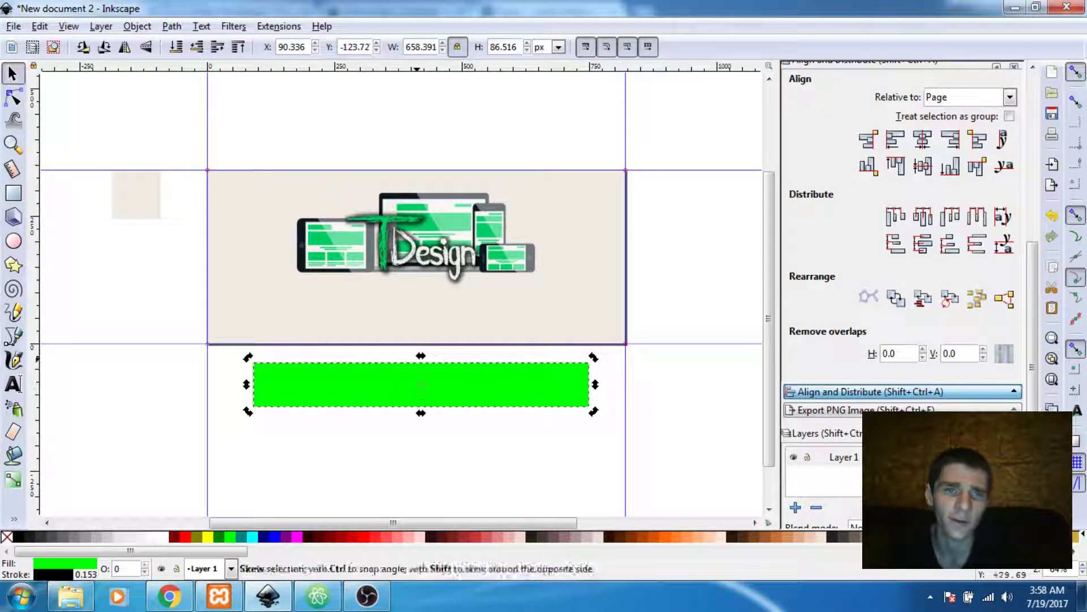
- Set the green rectangle's width to 540 px with proportions locked, and center it on the page along both axes
double_click(413, 47)
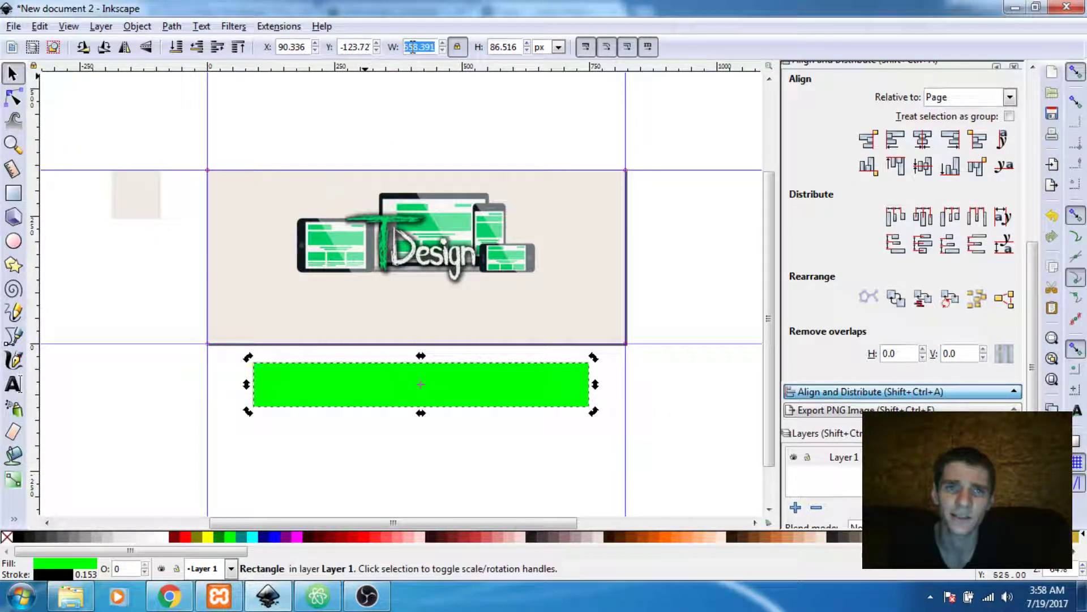
type("52")
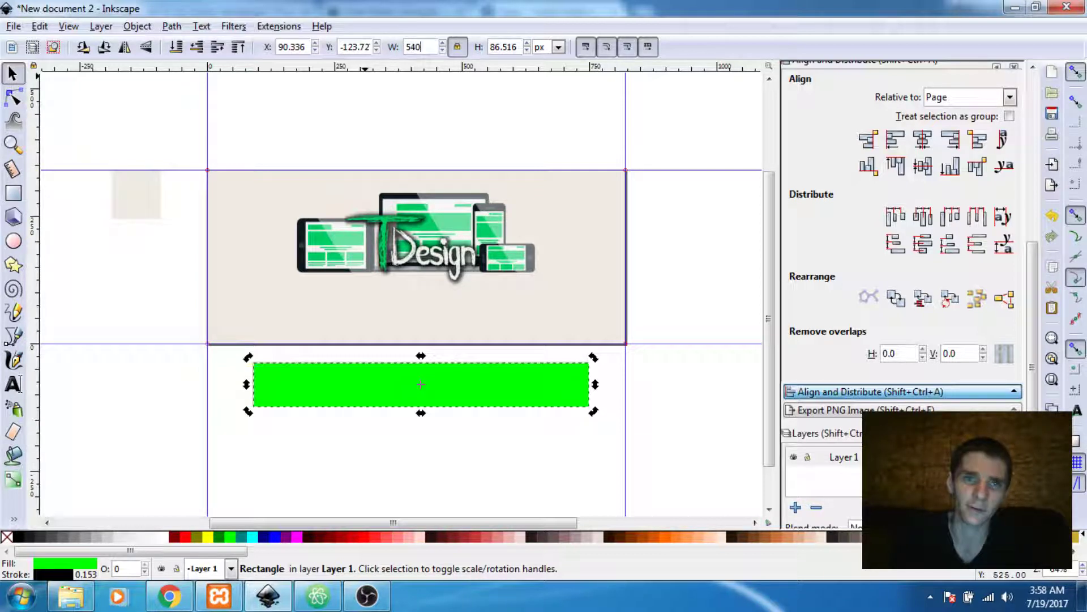
type("0")
key("Return")
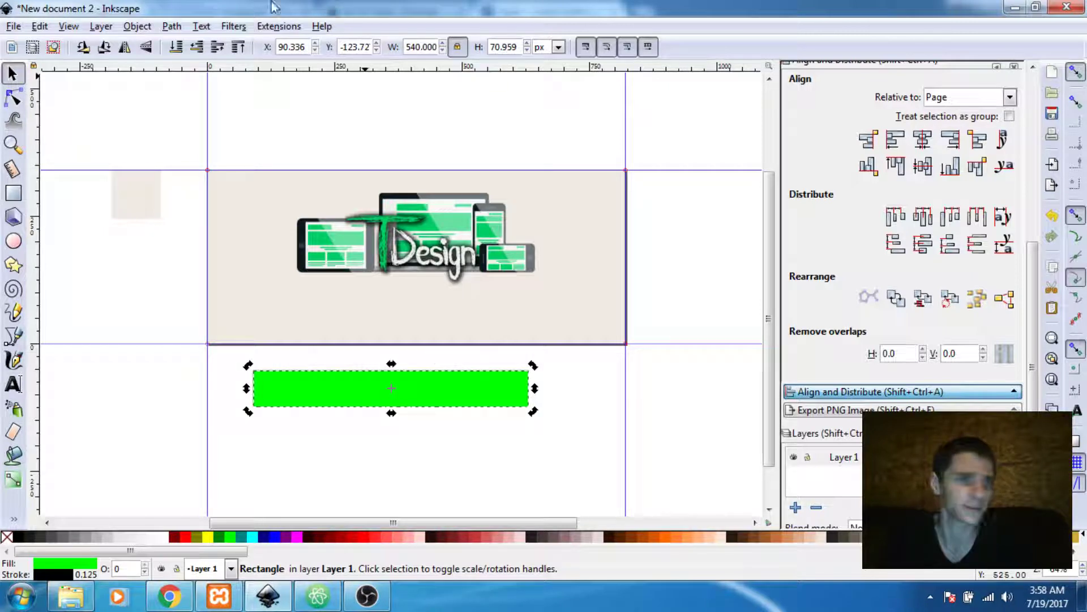
left_click(924, 145)
left_click(922, 166)
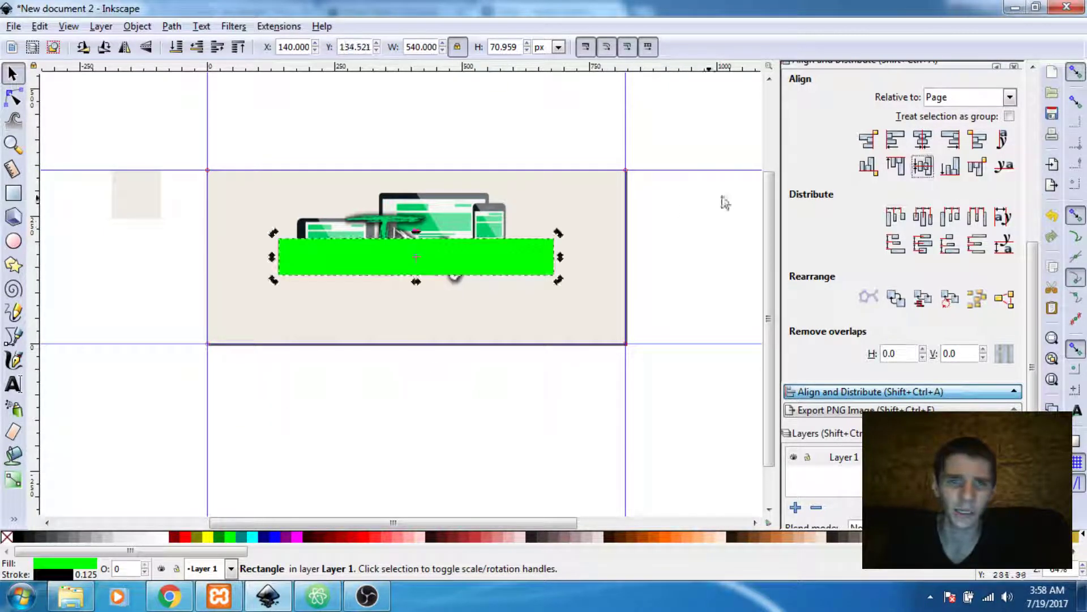
- Move the green rectangle down 100 px so it sits beneath the banner image
left_click(111, 97)
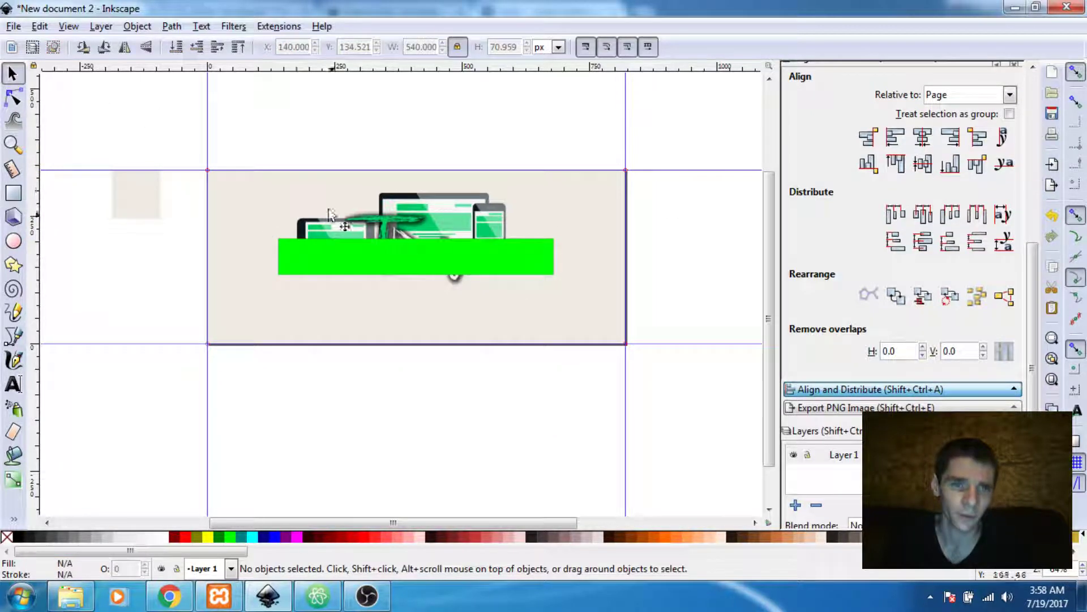
left_click(372, 255)
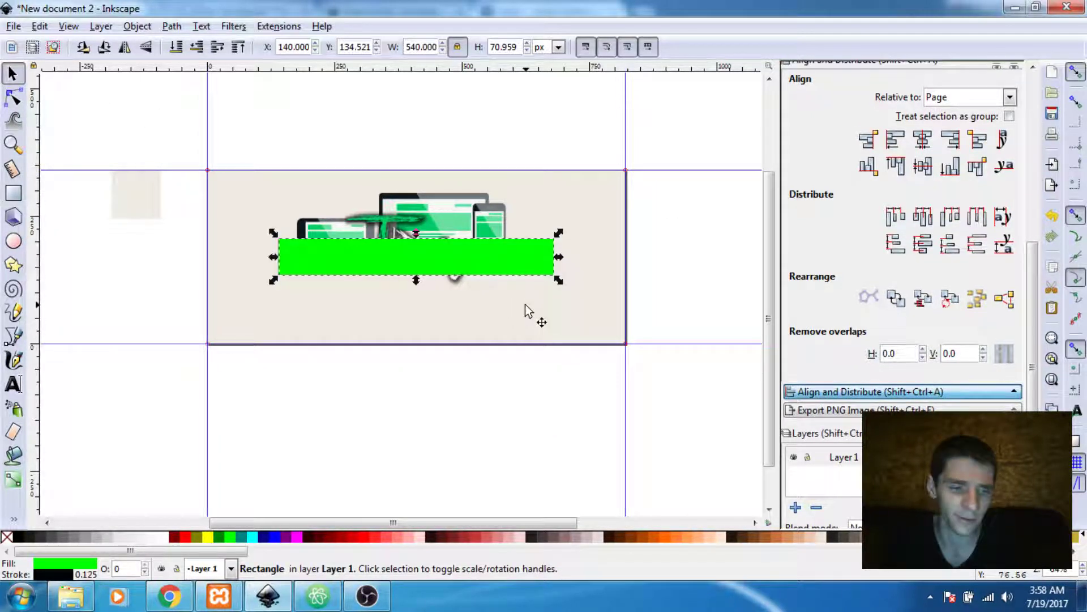
key("shift+Down")
key("shift+Down")
key("shift+Down")
key("shift+Down")
key("shift+Down")
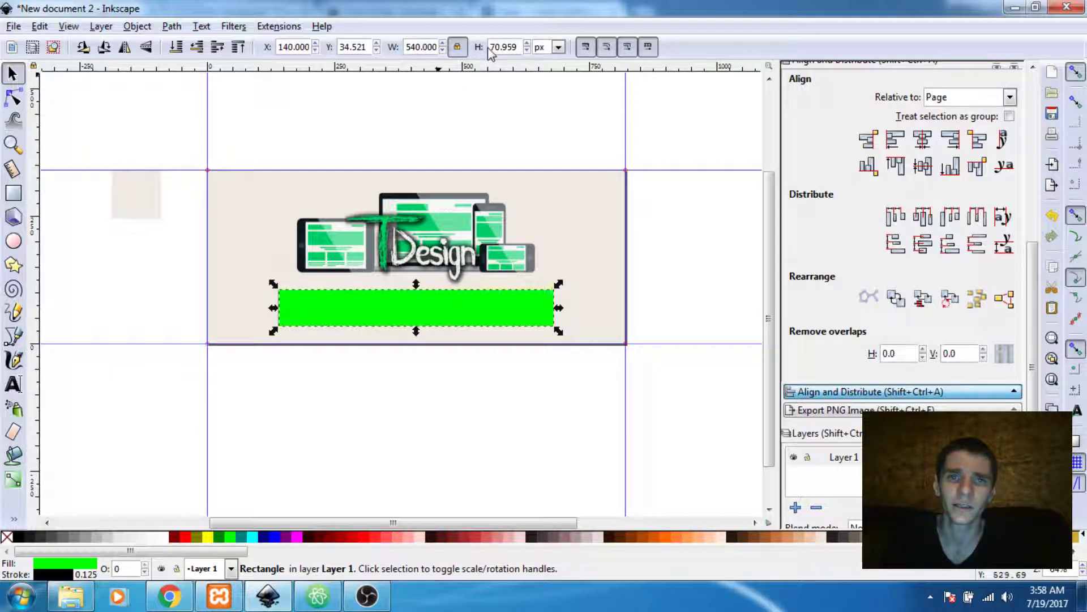
- Unlock the green rectangle's width-to-height ratio and set its height to 55 px
left_click_drag(492, 47, 533, 52)
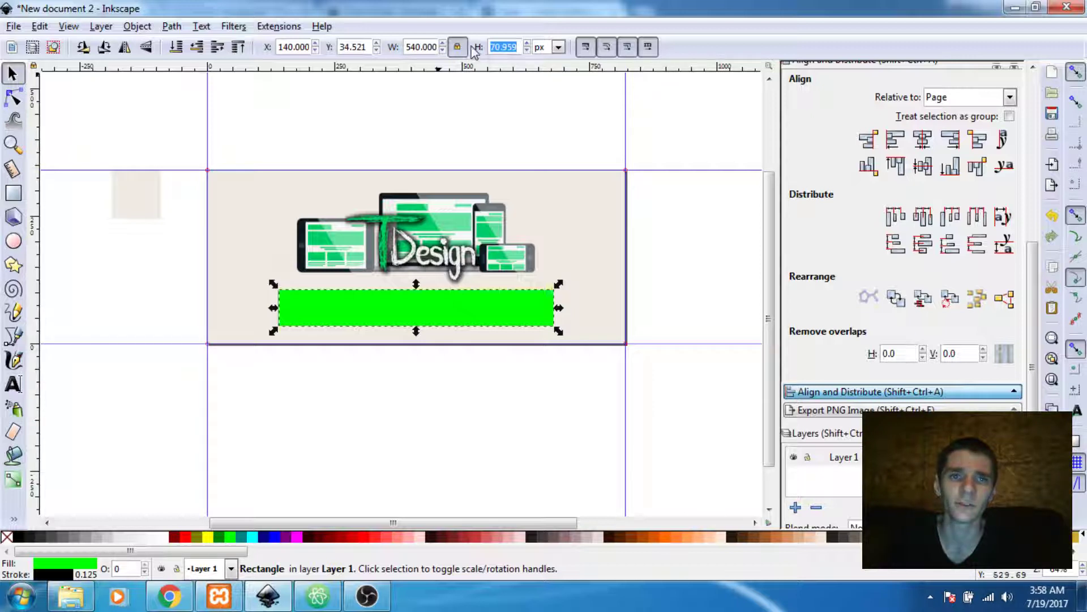
left_click(492, 47)
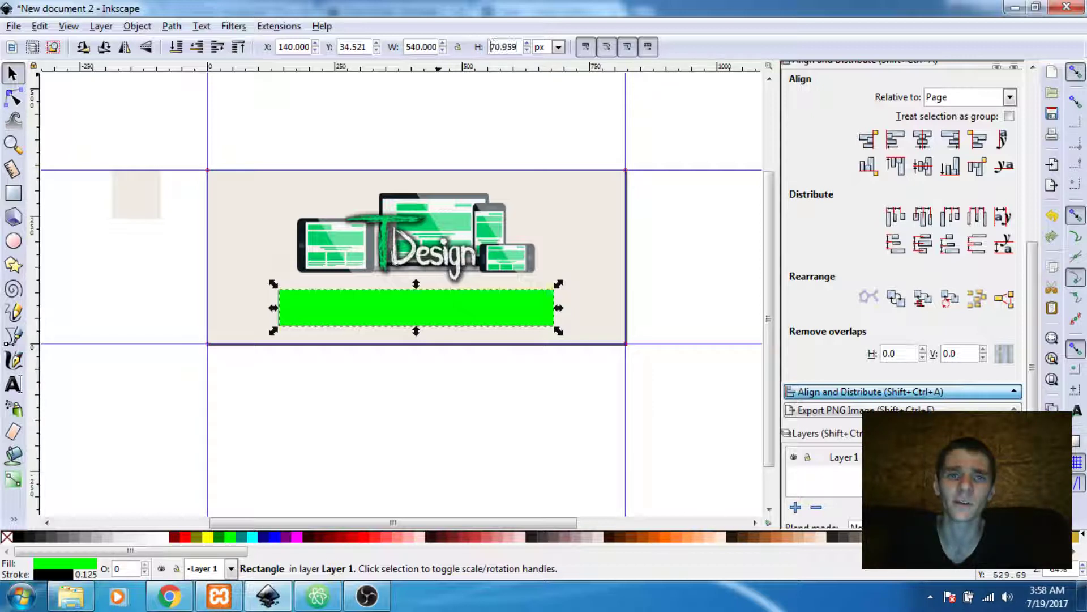
left_click_drag(492, 47, 615, 47)
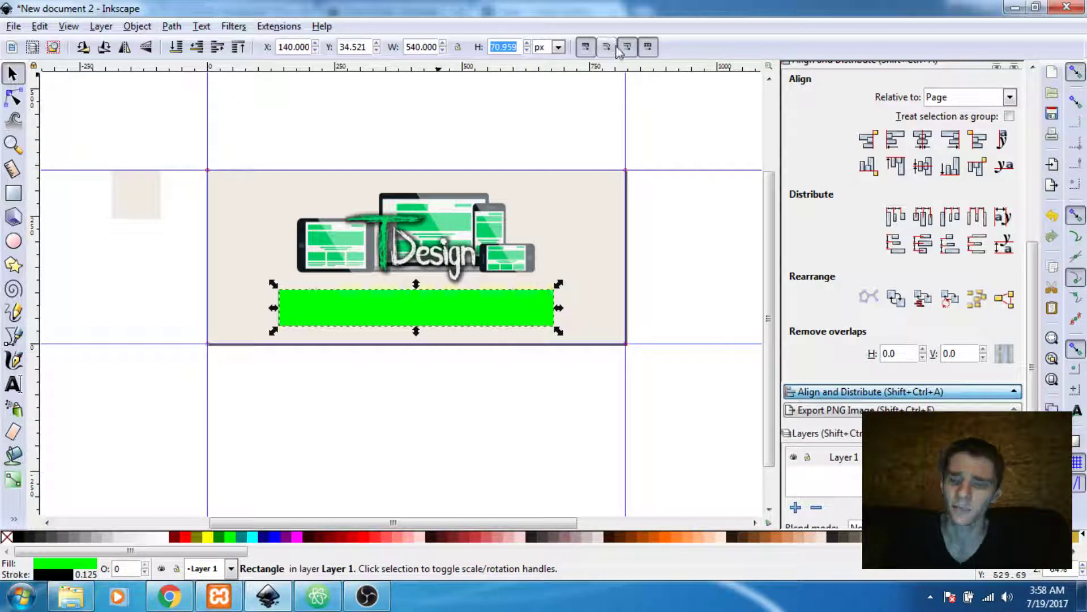
type("55")
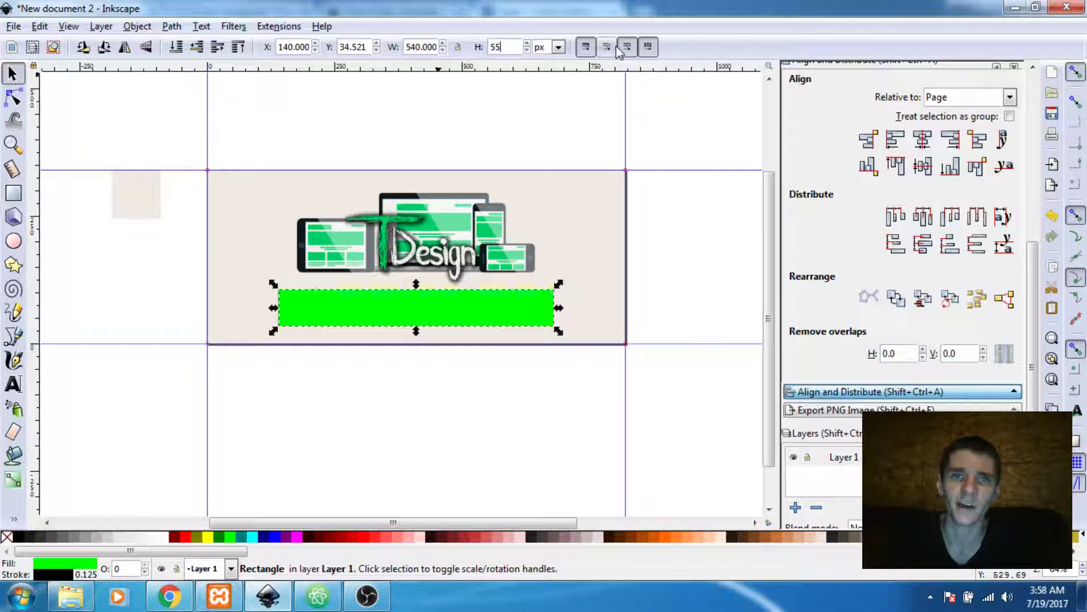
key("Return")
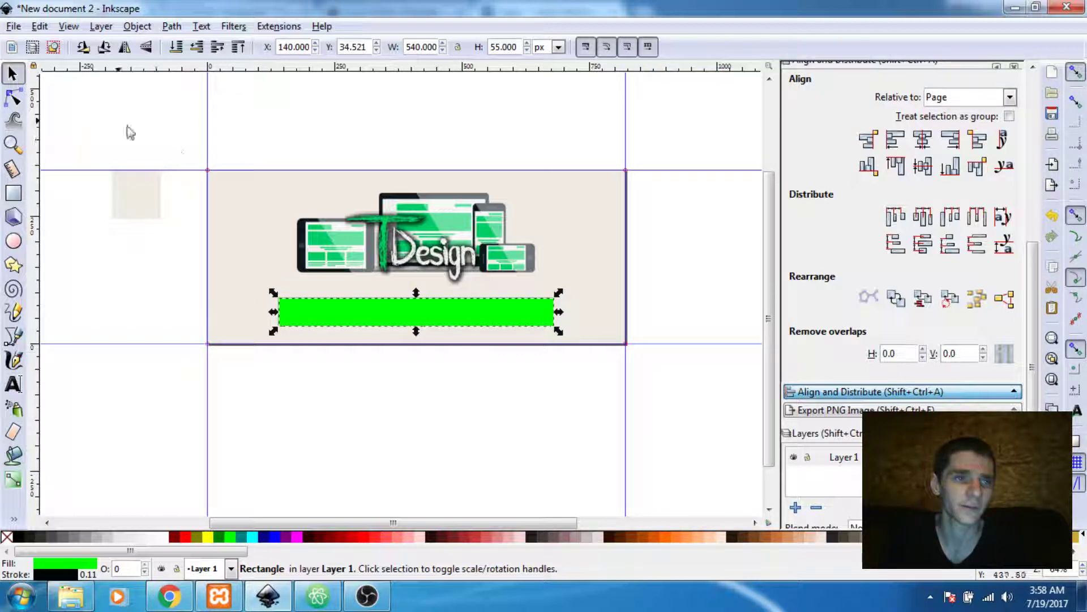
- Reduce the green rectangle's height to 35 px
left_click(117, 167)
left_click(434, 313)
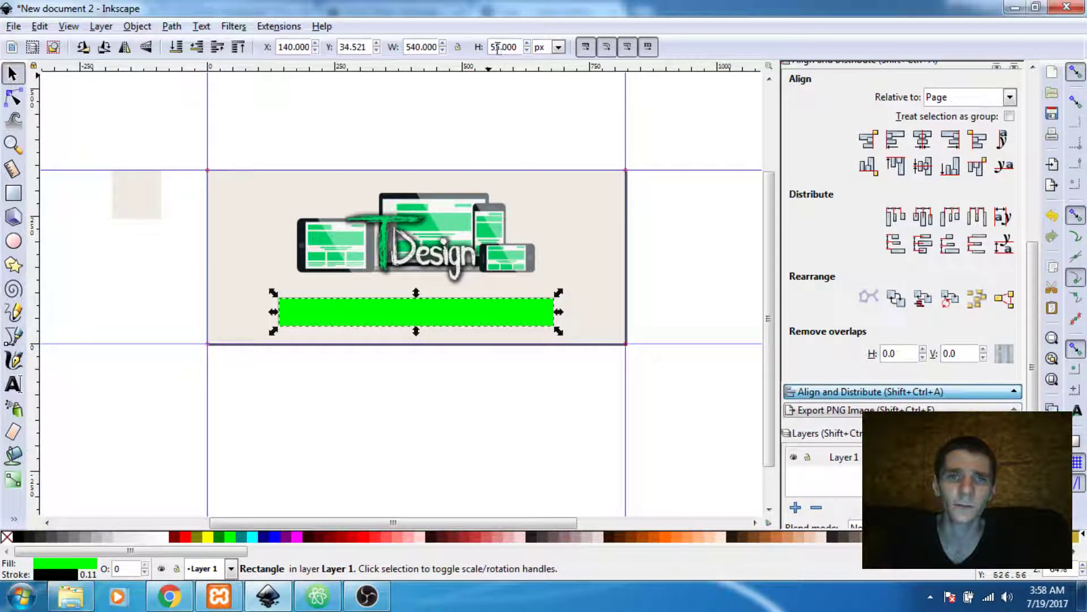
type("35")
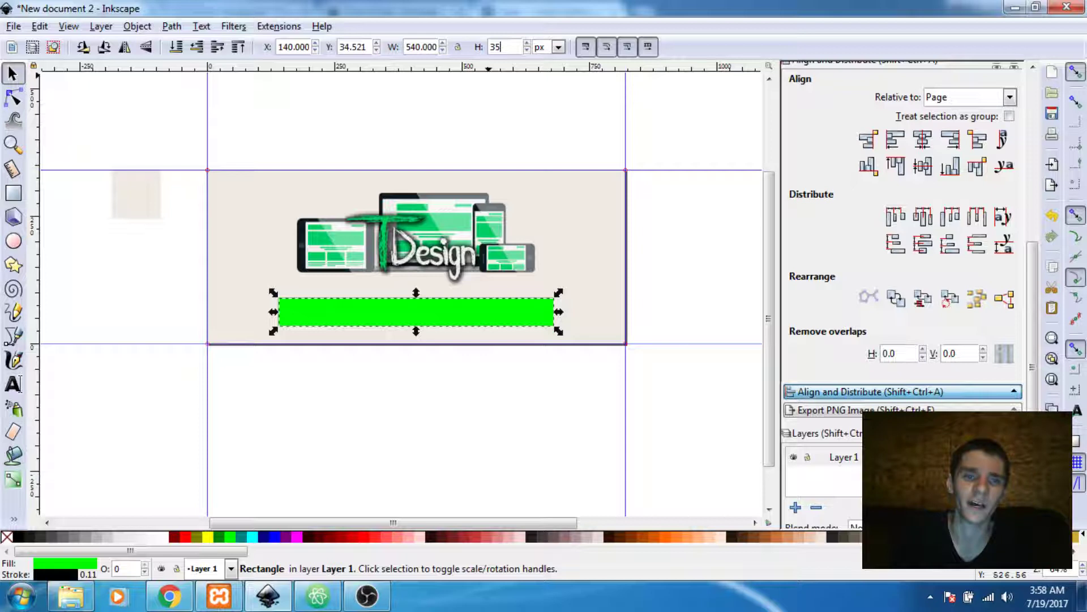
key("Return")
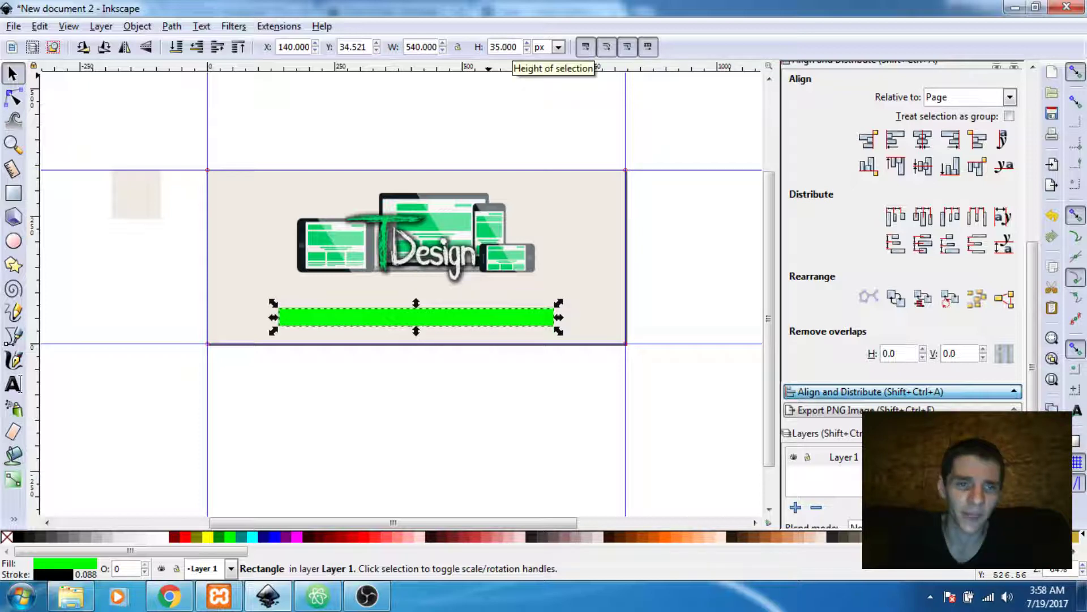
- Move the green rectangle up 40 px, closer to the underside of the banner image
left_click(426, 396)
left_click(397, 315)
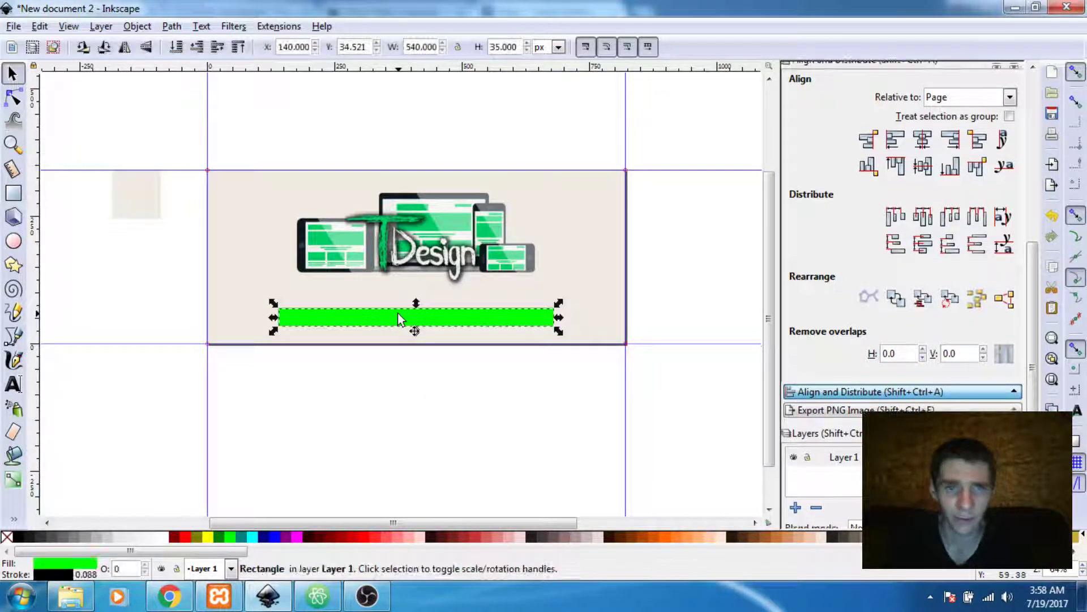
key("shift+Up")
key("shift+Up")
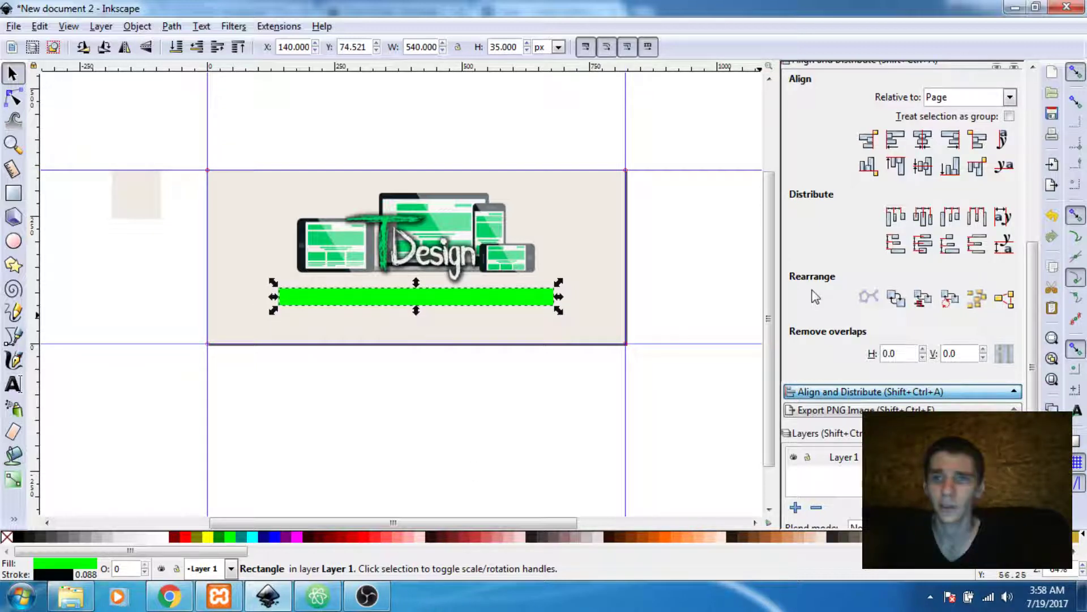
- Switch to Chrome, search for "0c6 to rgb" and open the color-hex page for #00cc66
left_click(169, 596)
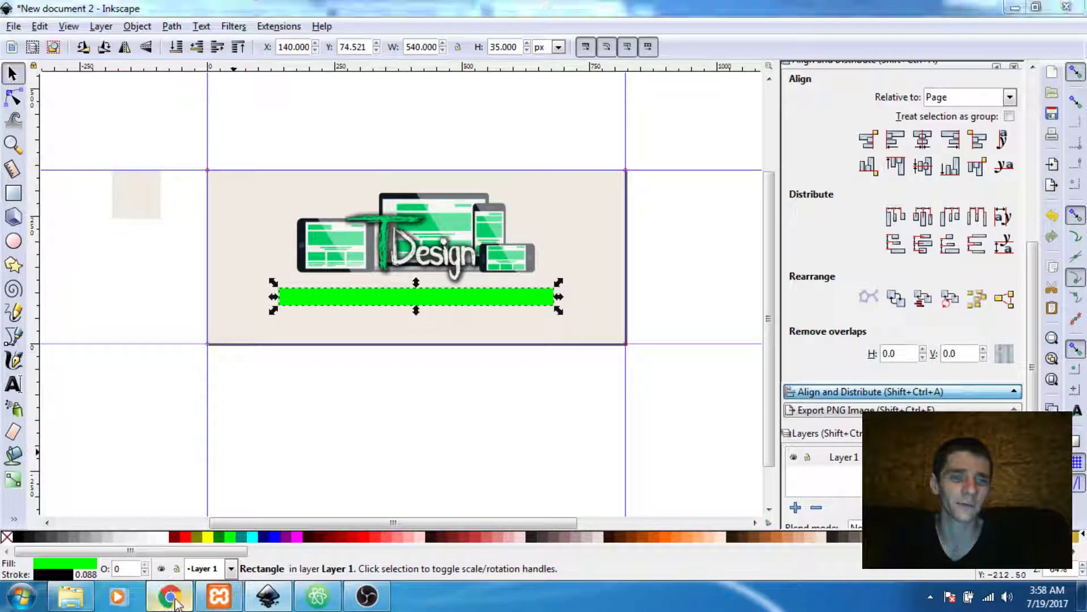
left_click(641, 12)
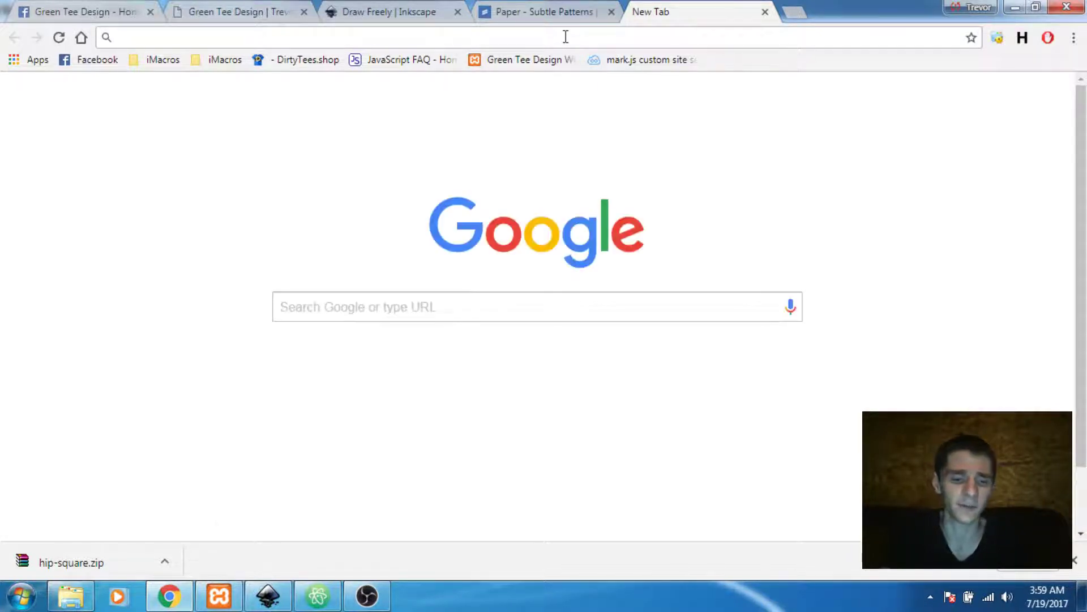
type("0c6 to rg")
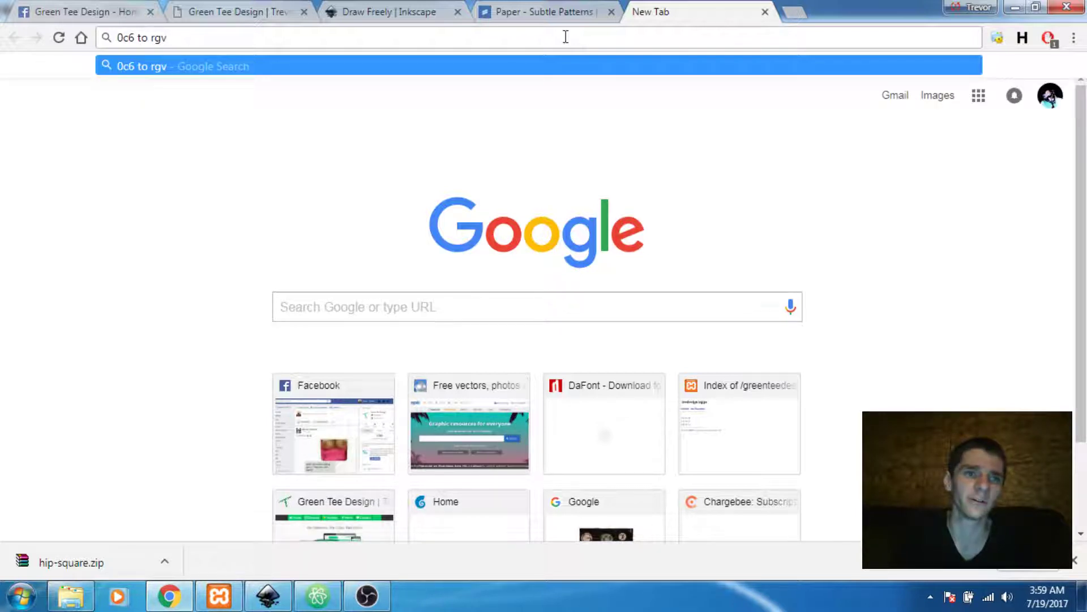
type("b")
key("Return")
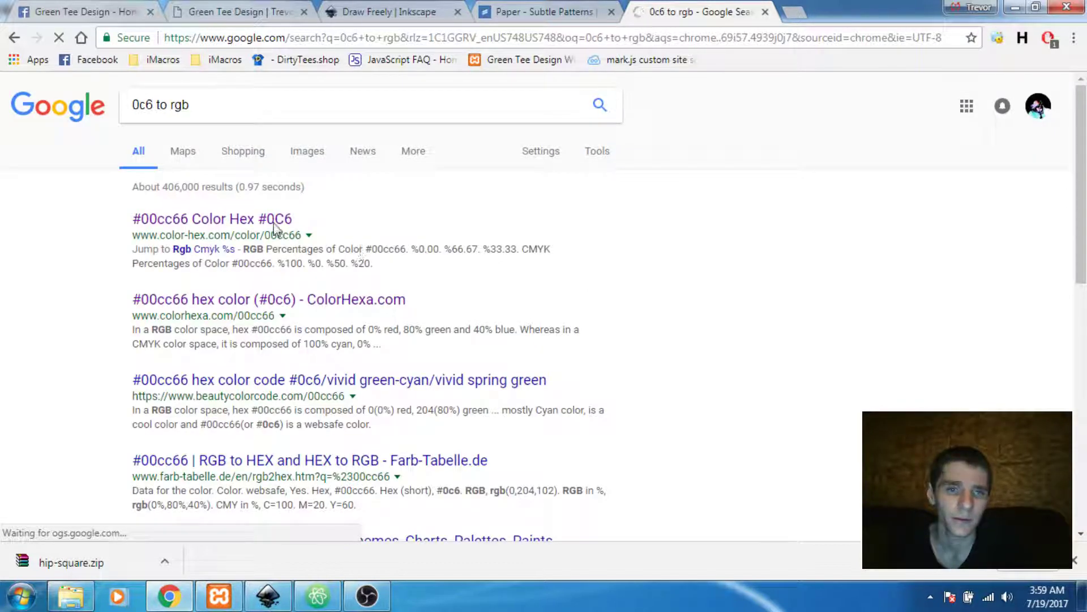
left_click(225, 219)
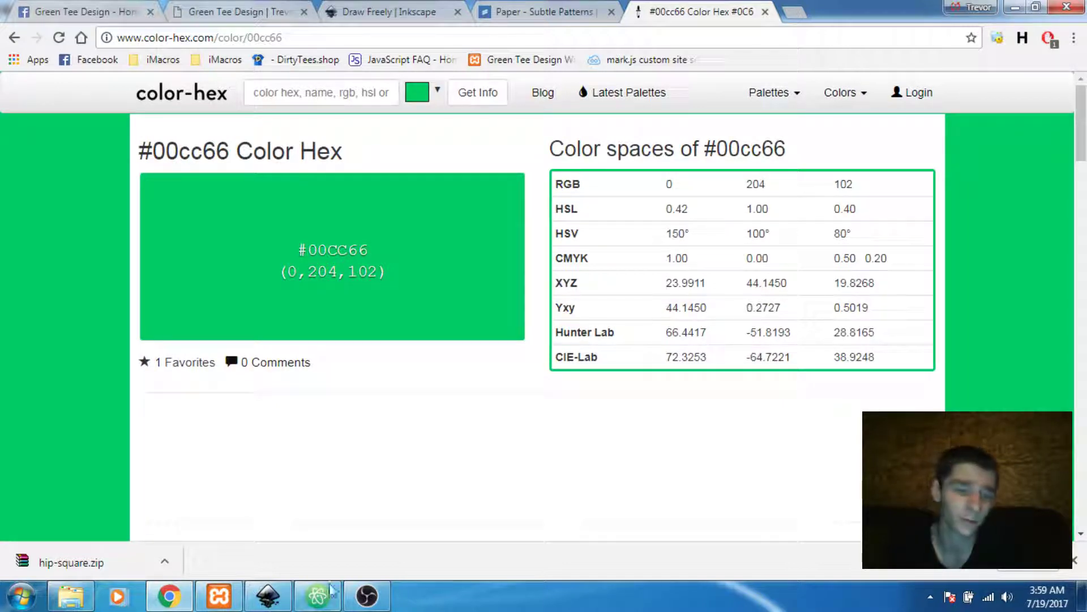
mouse_move(228, 600)
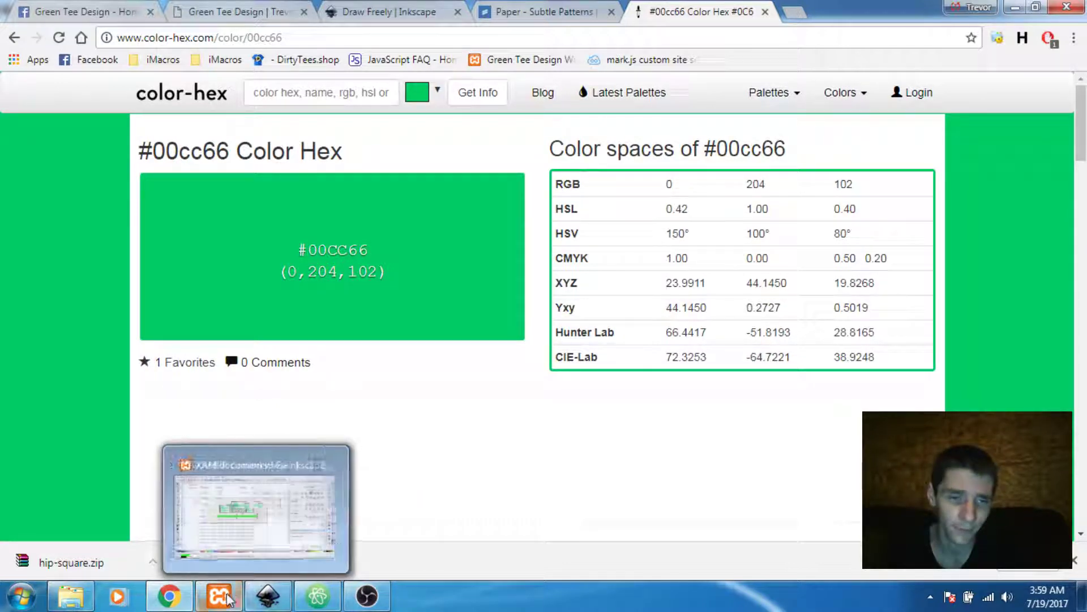
- Switch back to Inkscape and set the rectangle's fill to RGB 0, 204, 102 using the color-hex values
left_click(268, 596)
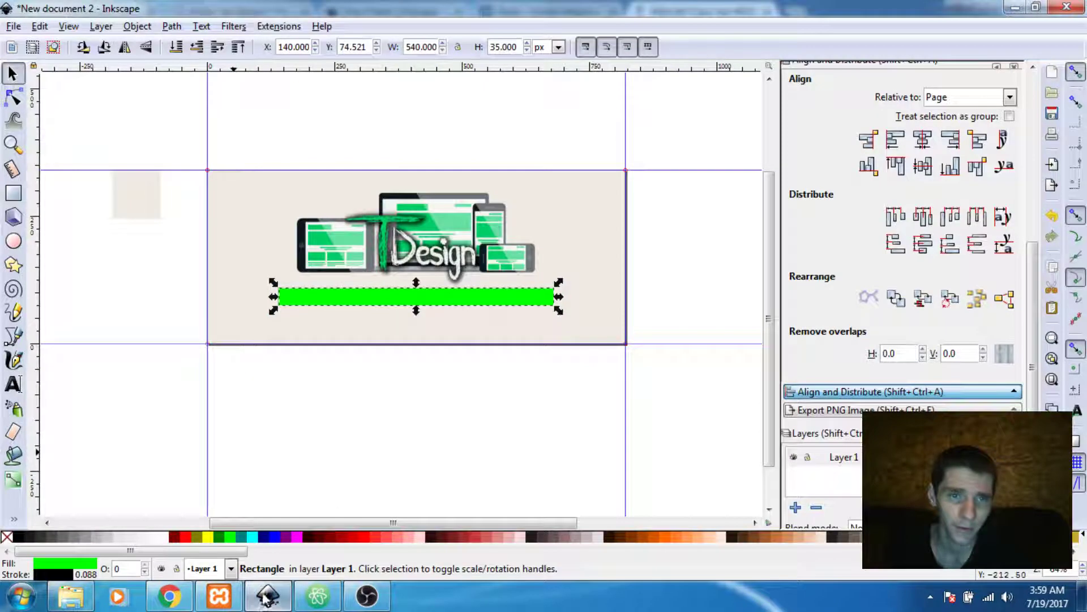
left_click(492, 298)
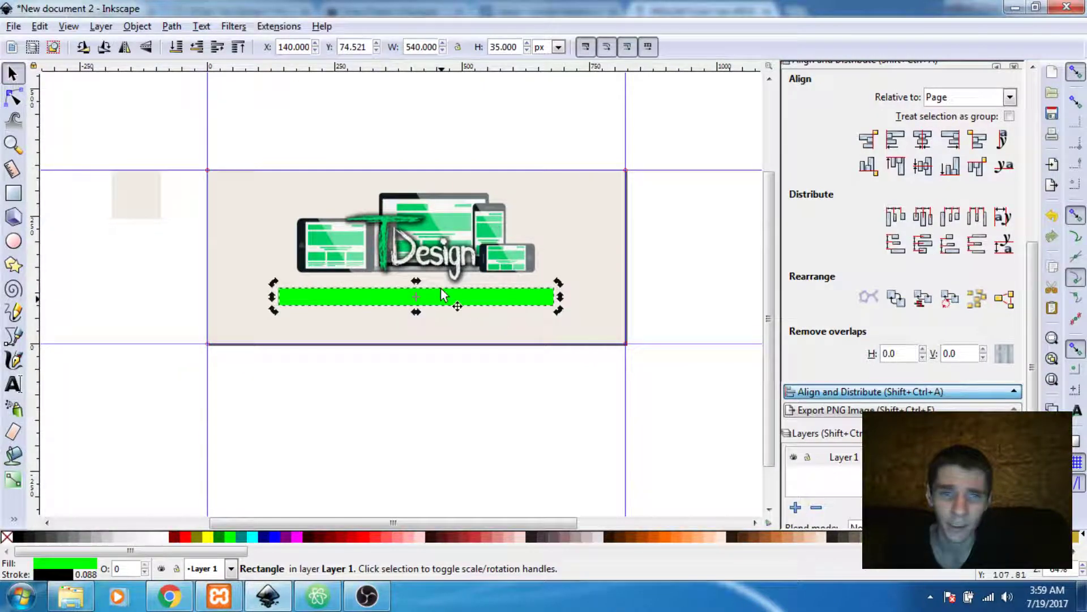
left_click(63, 568)
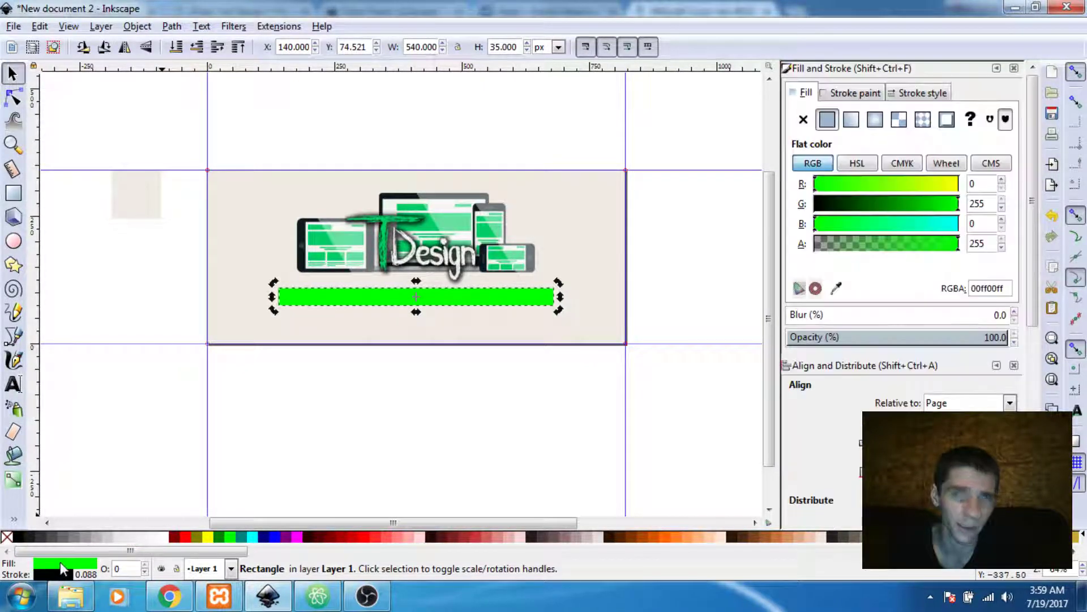
double_click(990, 202)
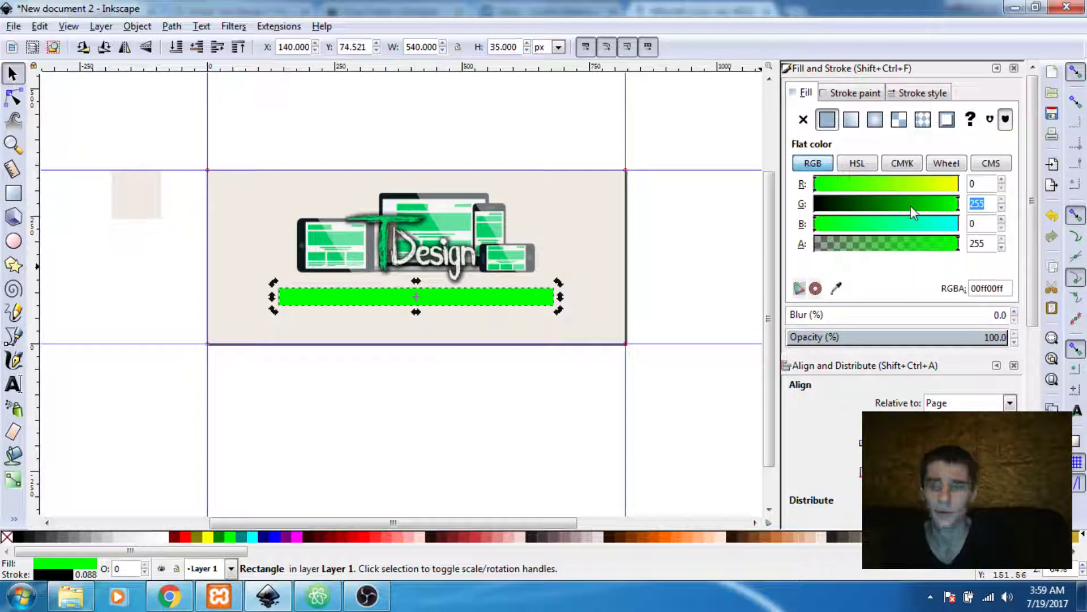
key("alt+Tab")
key("alt+Tab")
type("204")
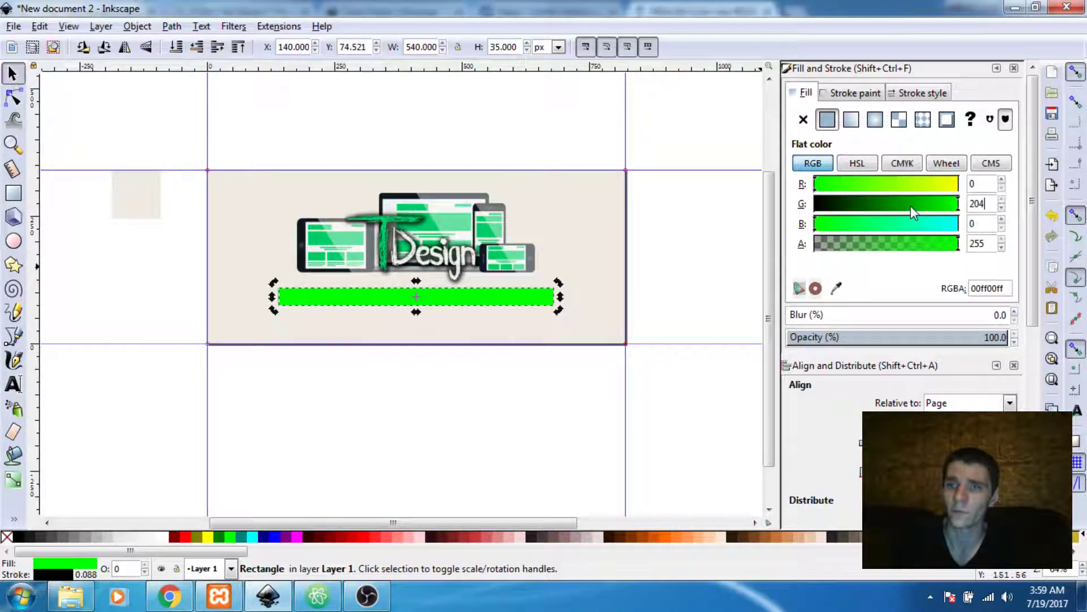
key("alt+Tab")
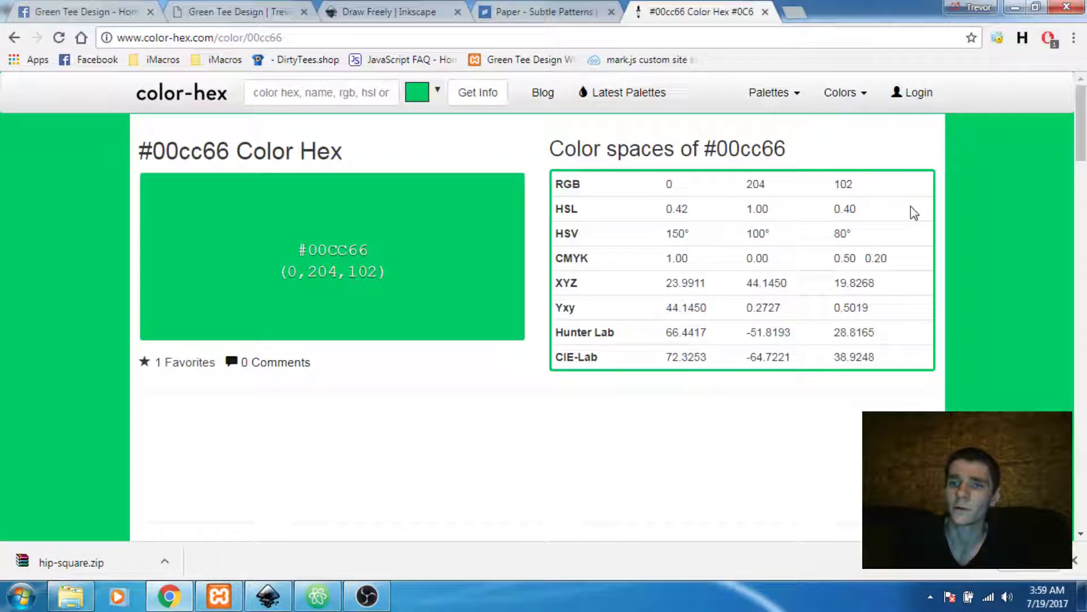
key("alt+Tab")
key("Tab")
type("102")
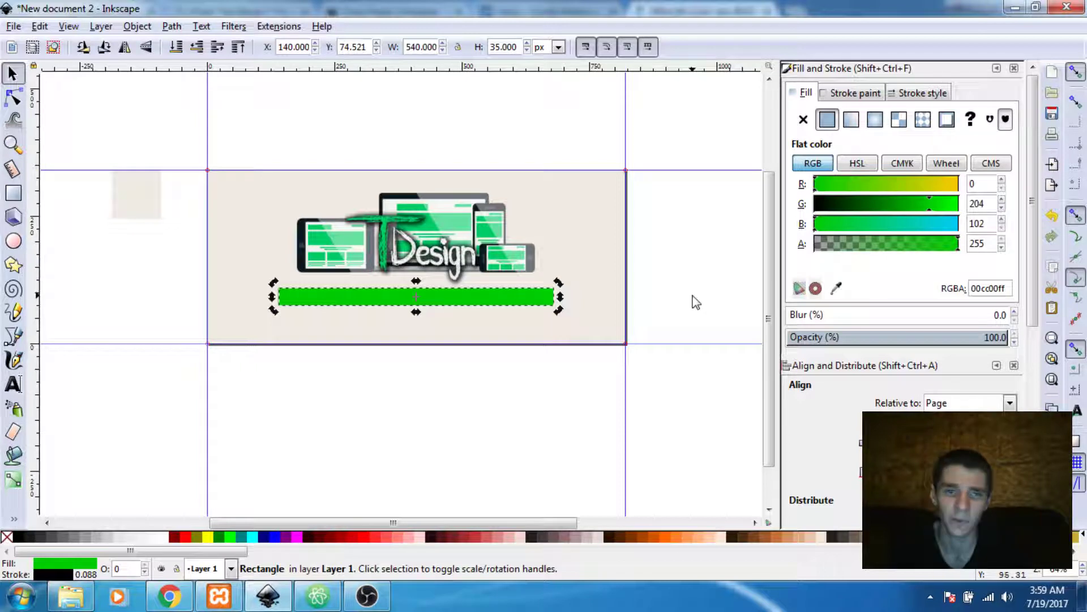
key("Return")
left_click(644, 295)
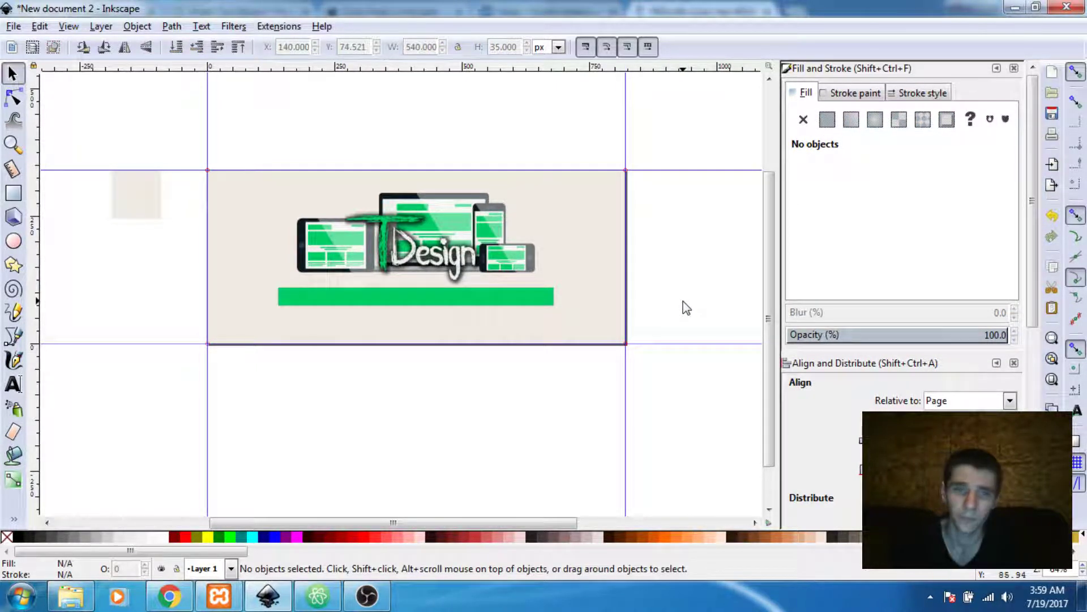
- Brighten the bar's fill by adjusting its green channel to 228, checking it against the banner artwork
key("plus")
key("plus")
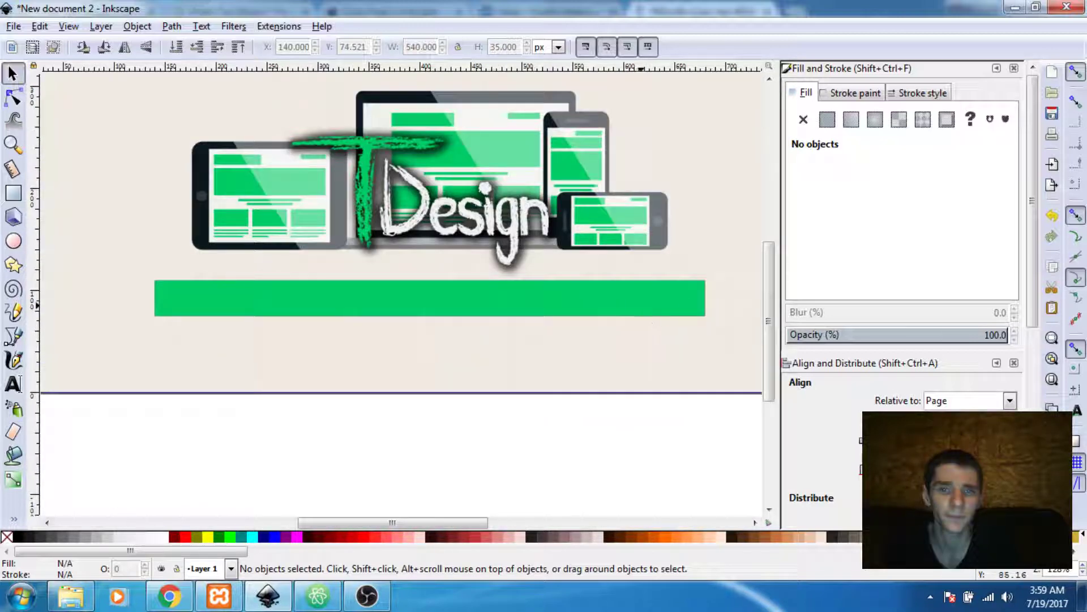
left_click(644, 311)
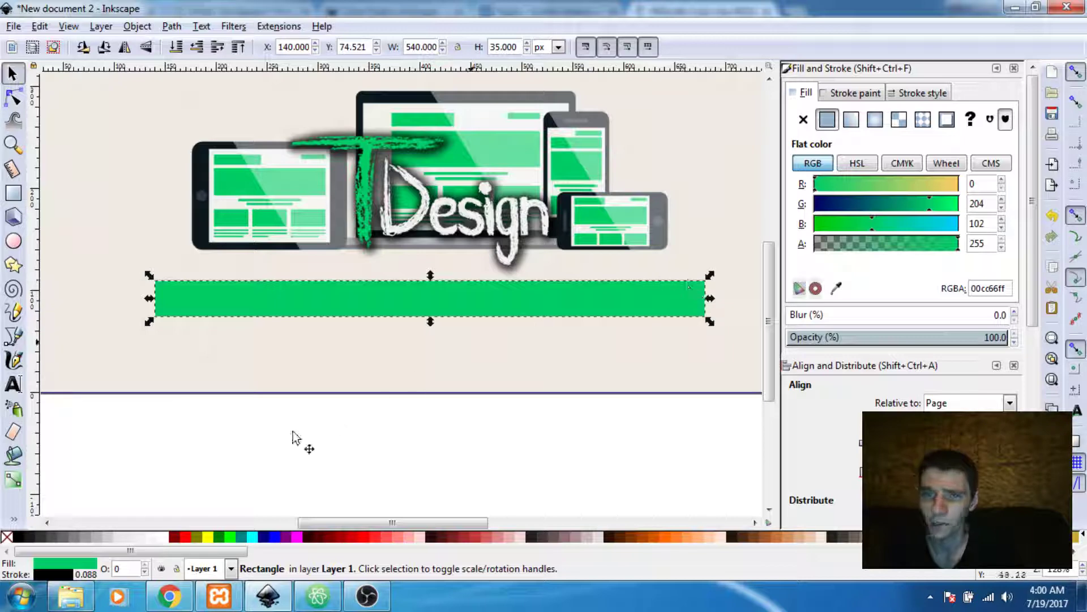
left_click(169, 596)
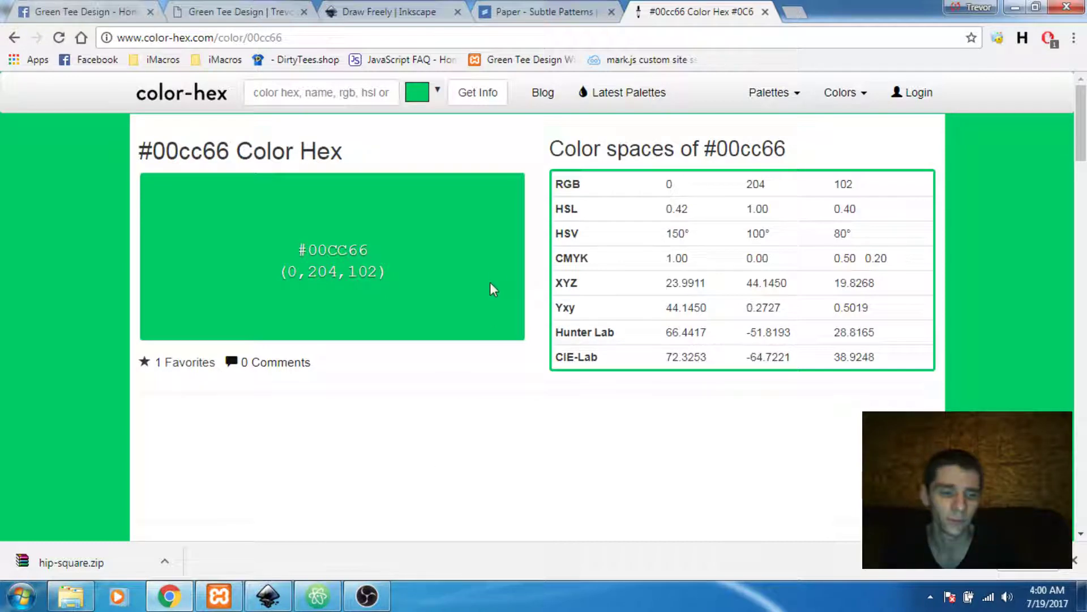
key("alt+Tab")
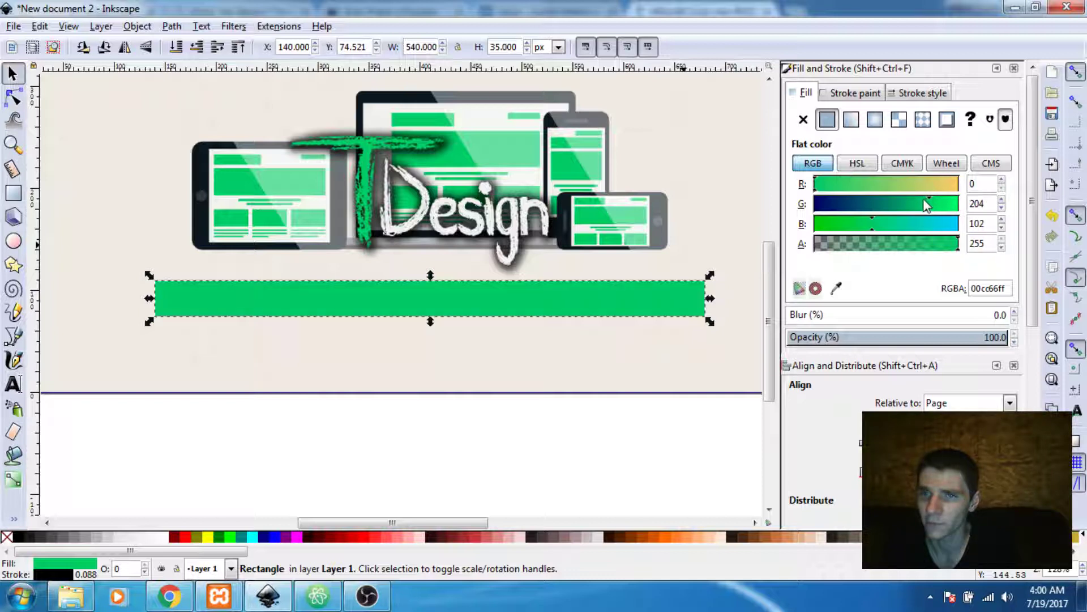
left_click_drag(925, 204, 923, 204)
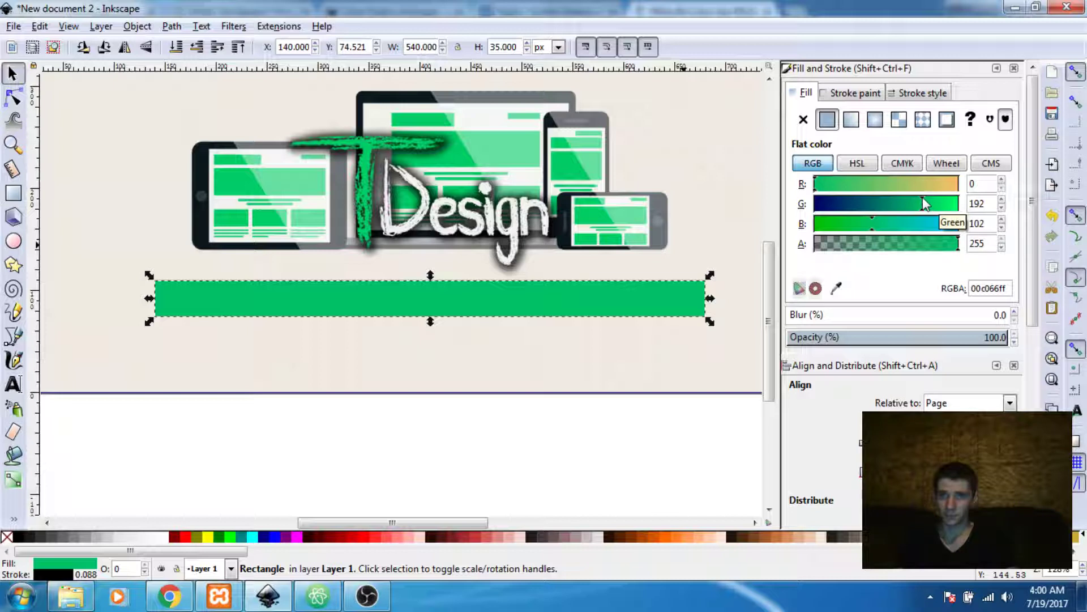
left_click_drag(919, 205, 916, 205)
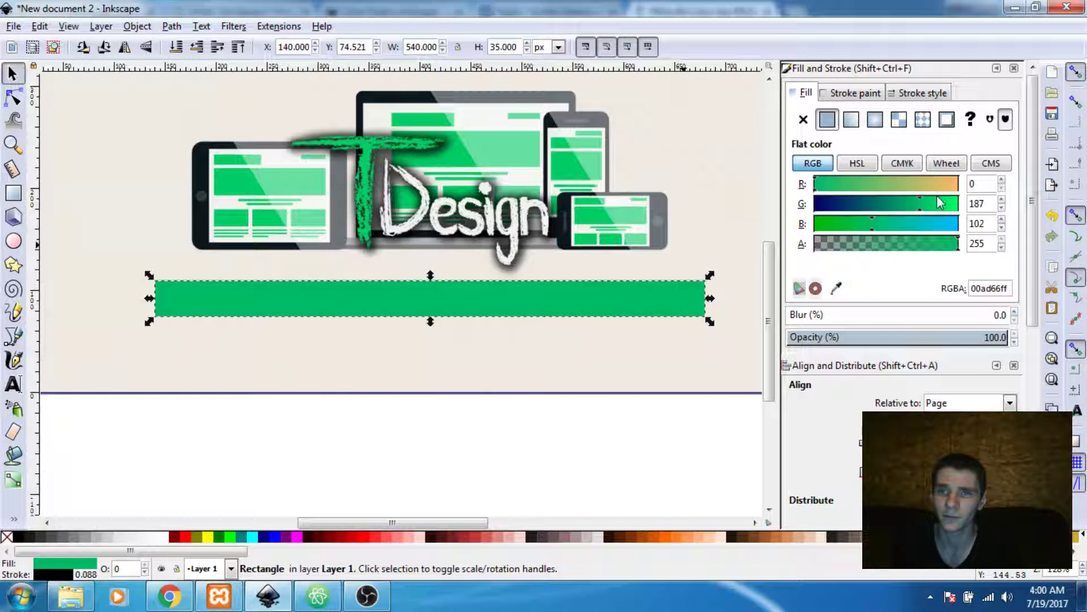
left_click_drag(924, 199, 945, 201)
left_click_drag(950, 201, 943, 204)
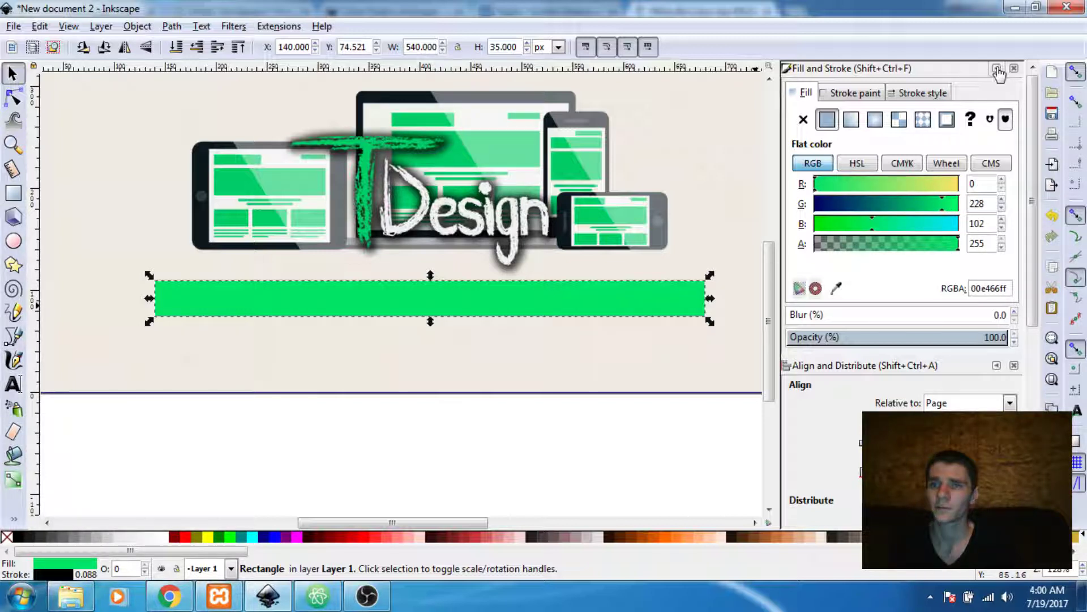
left_click(13, 383)
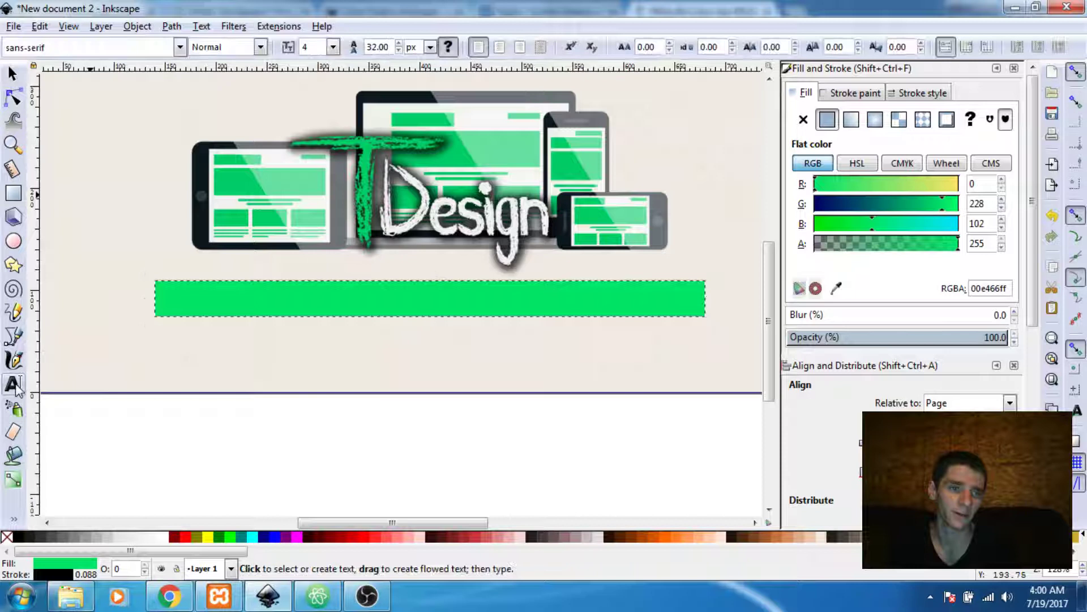
left_click(259, 363)
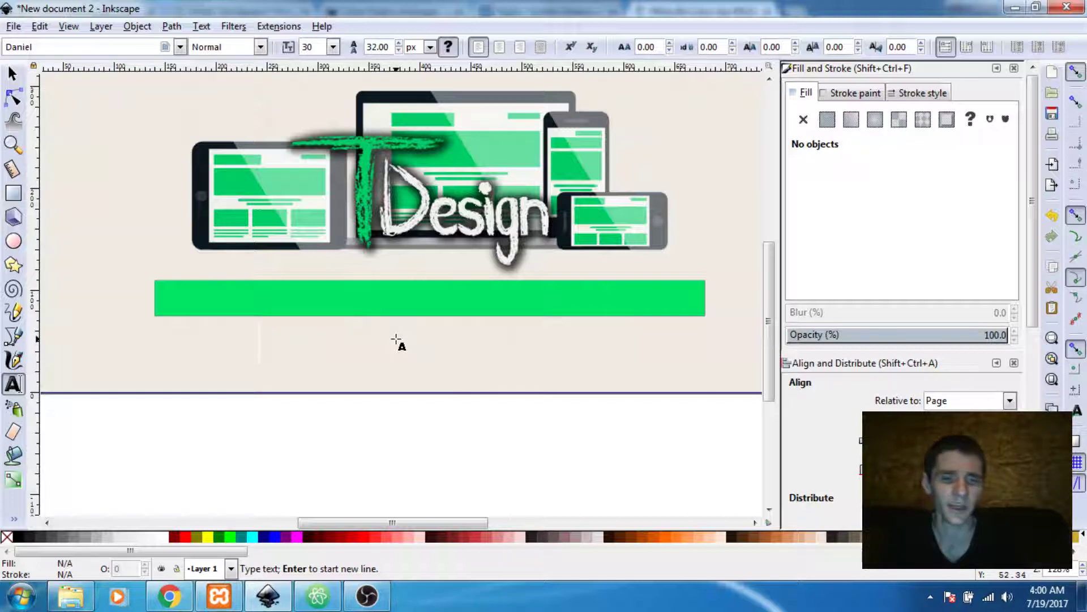
type("https")
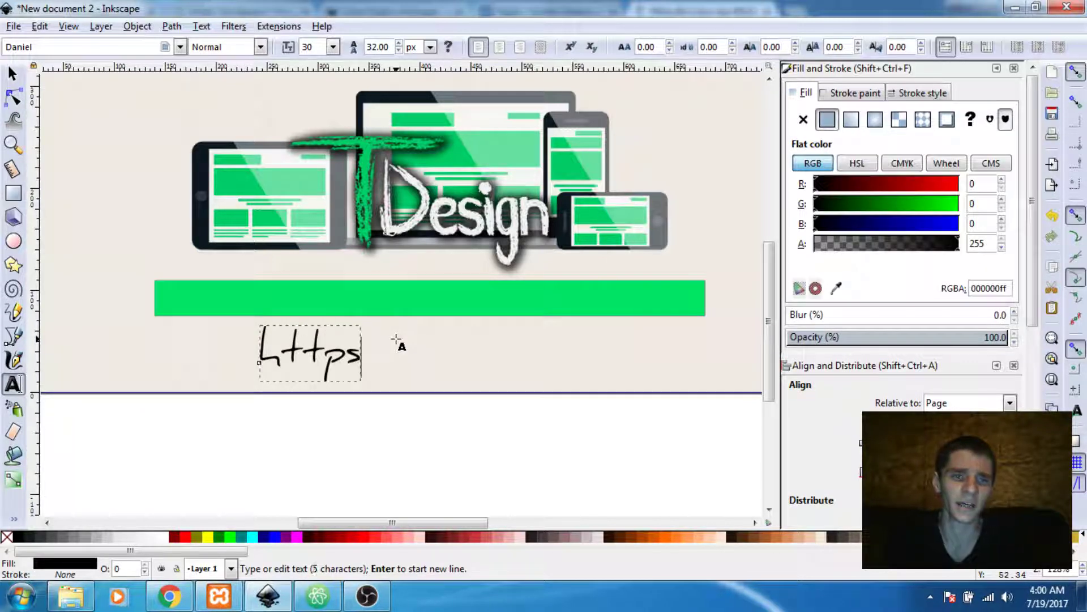
type(":")
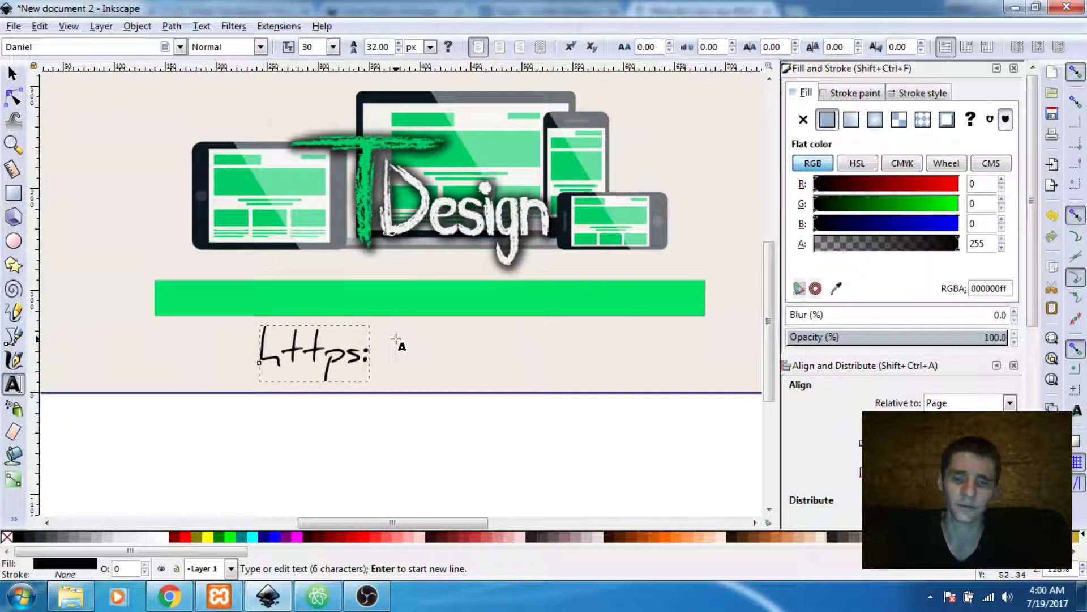
type("//www")
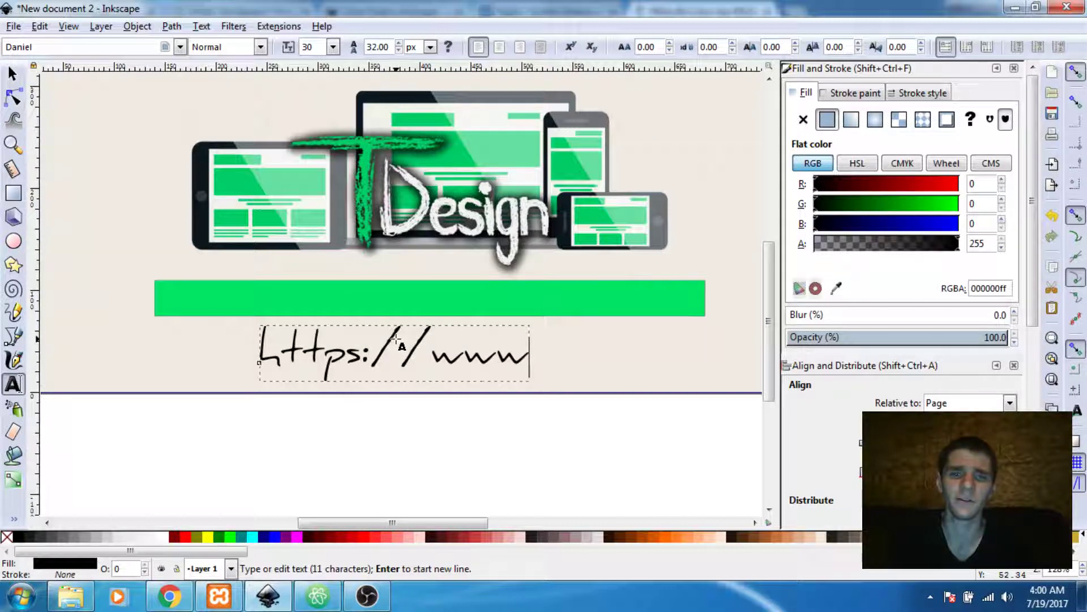
type(".greent")
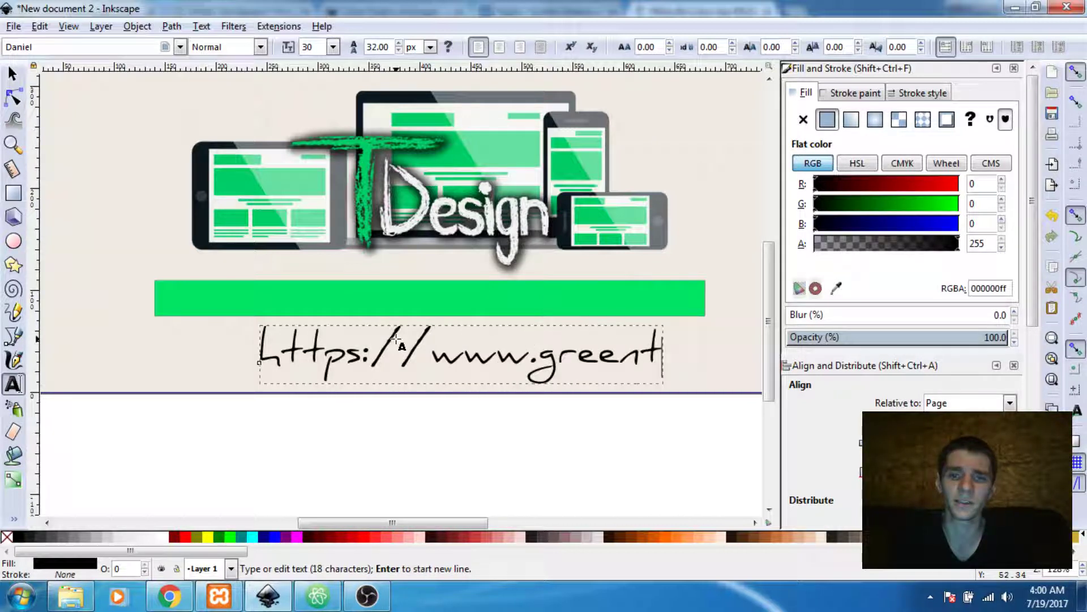
type("eedesign.com")
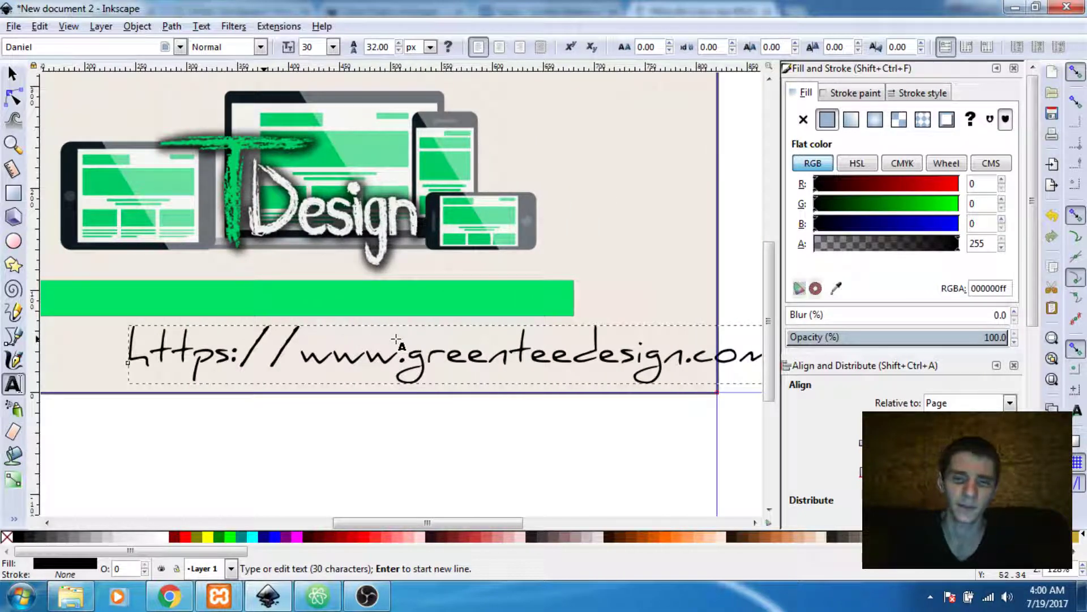
- Shift the web address text back inside the page and scale it down to about 354 x 32 px
left_click(13, 74)
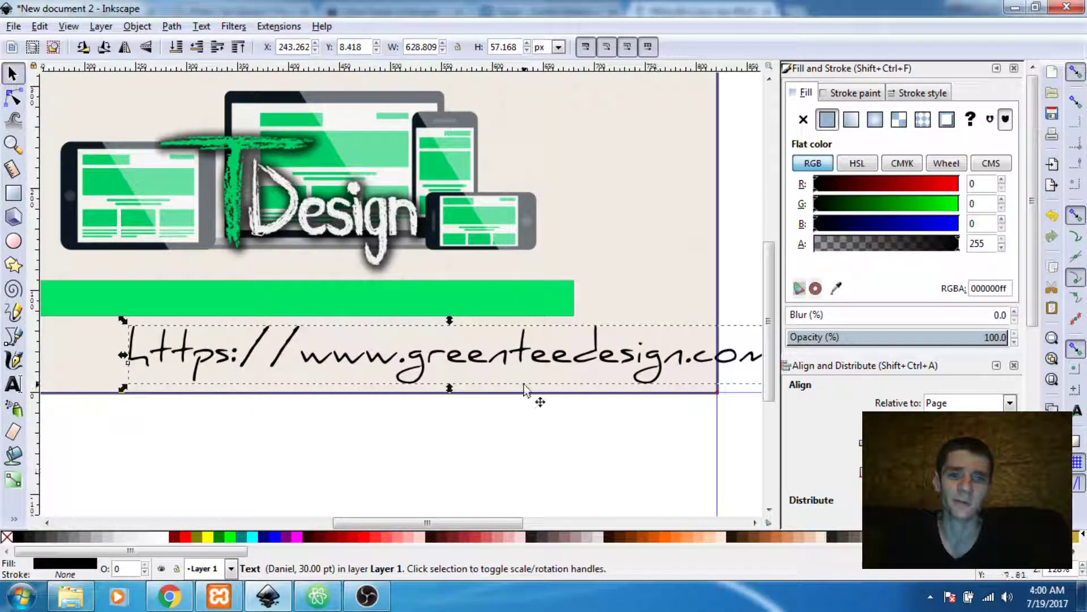
left_click_drag(509, 362, 434, 369)
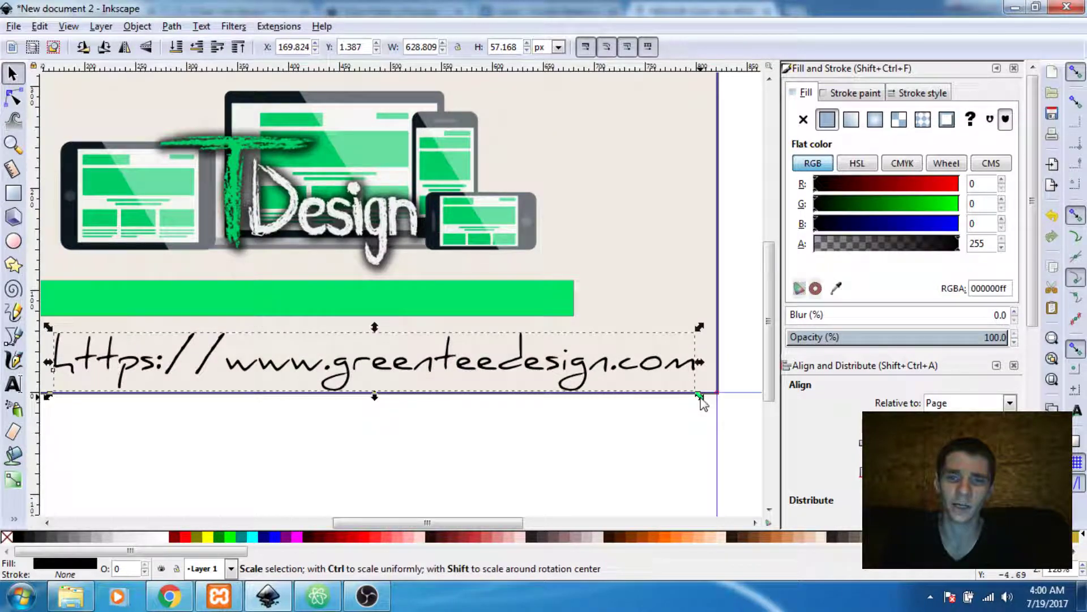
left_click_drag(700, 390, 634, 376)
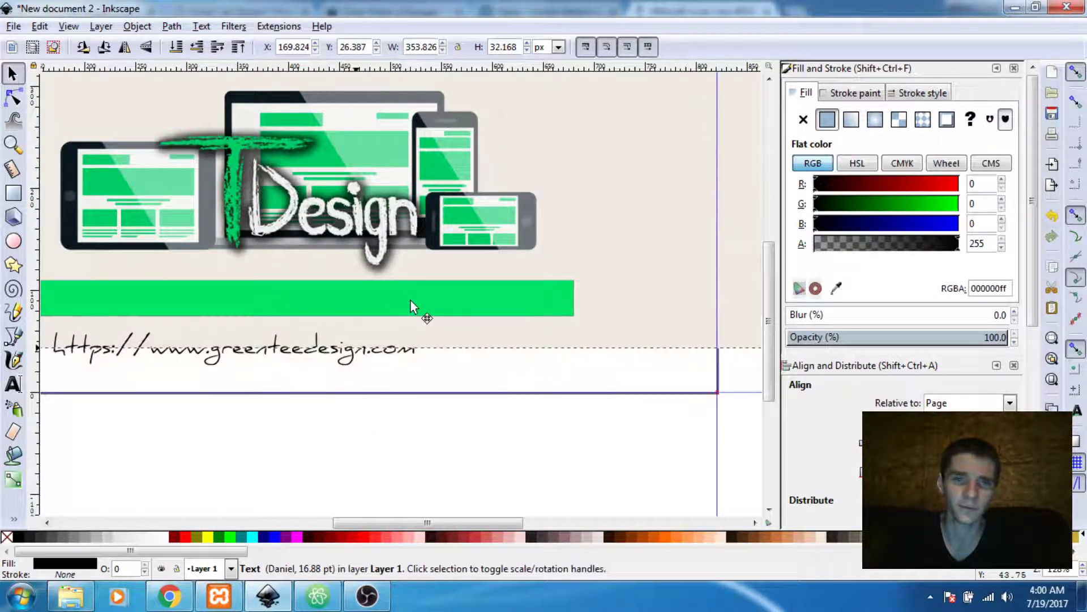
left_click(411, 300)
key("ctrl+alt+KP_4")
key("ctrl+alt+KP_8")
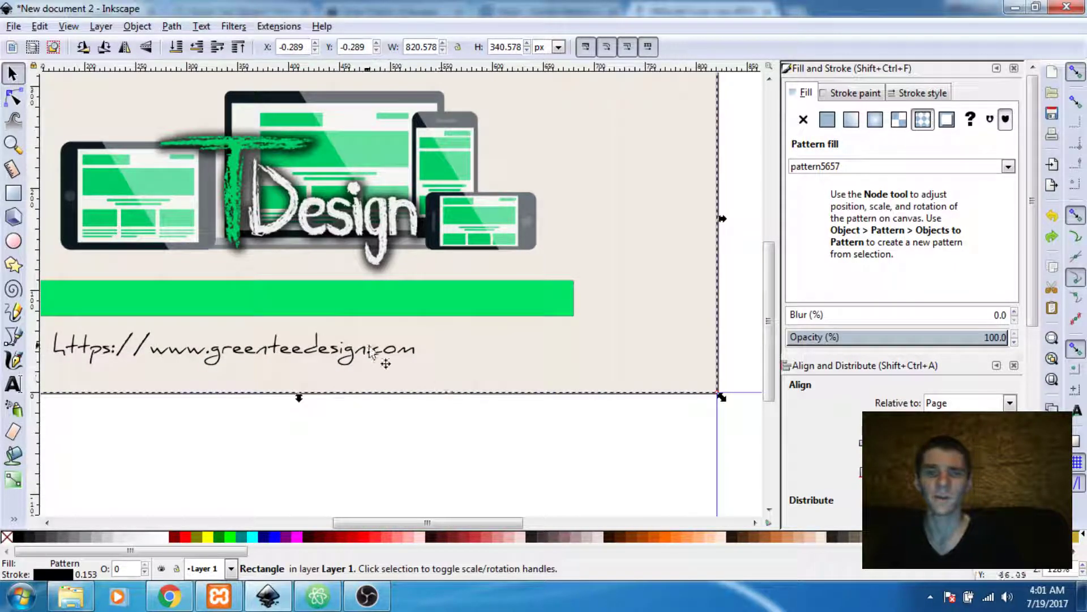
left_click(403, 427)
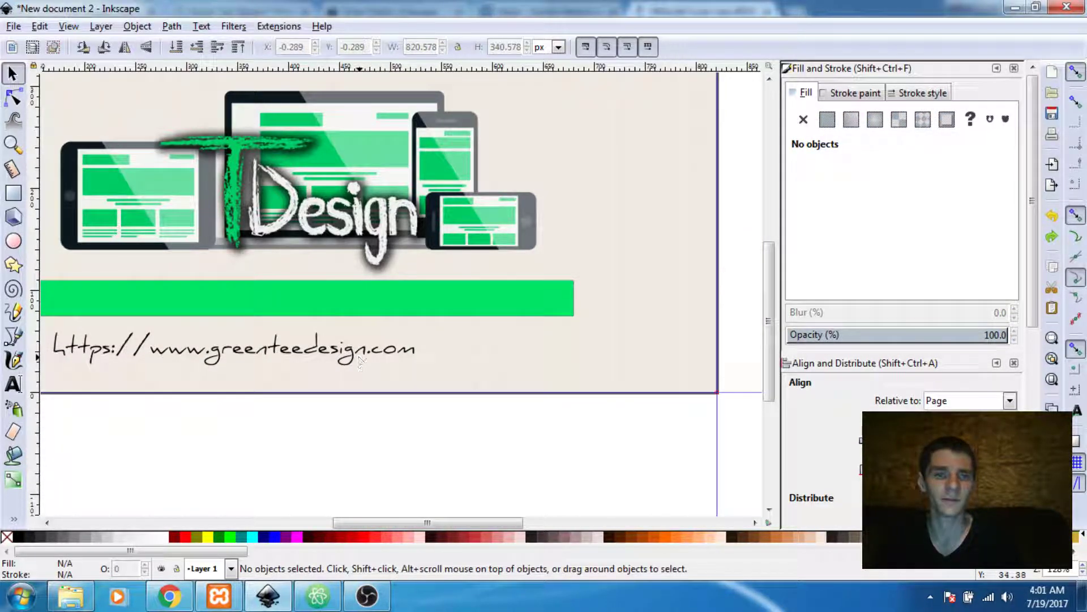
- Centre the web address text horizontally relative to the page
left_click(352, 356)
left_click(352, 357, "alt")
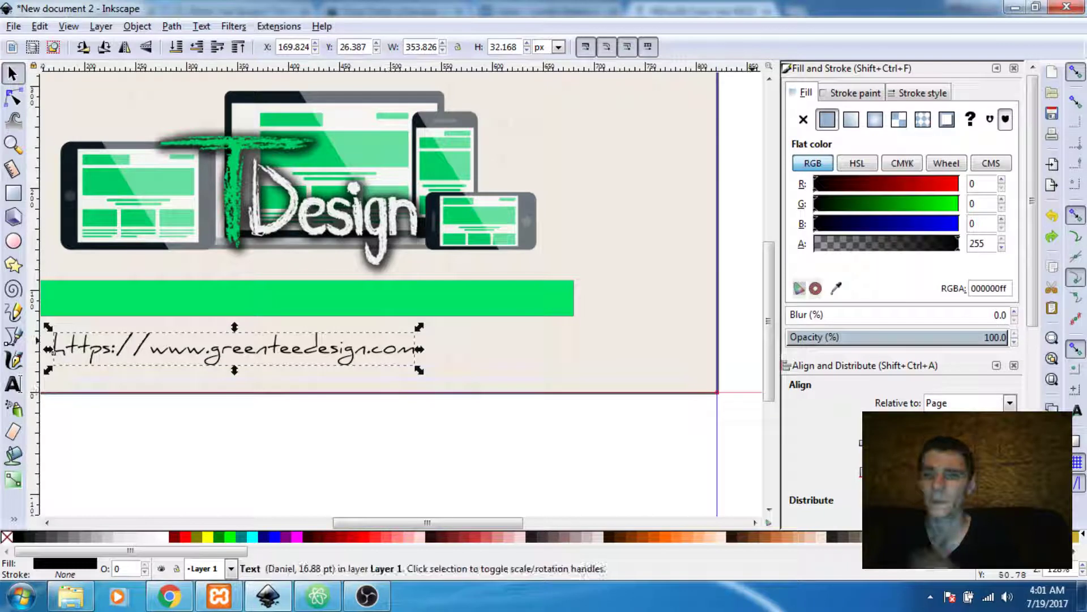
scroll(1030, 190, "down", 3)
left_click(922, 332)
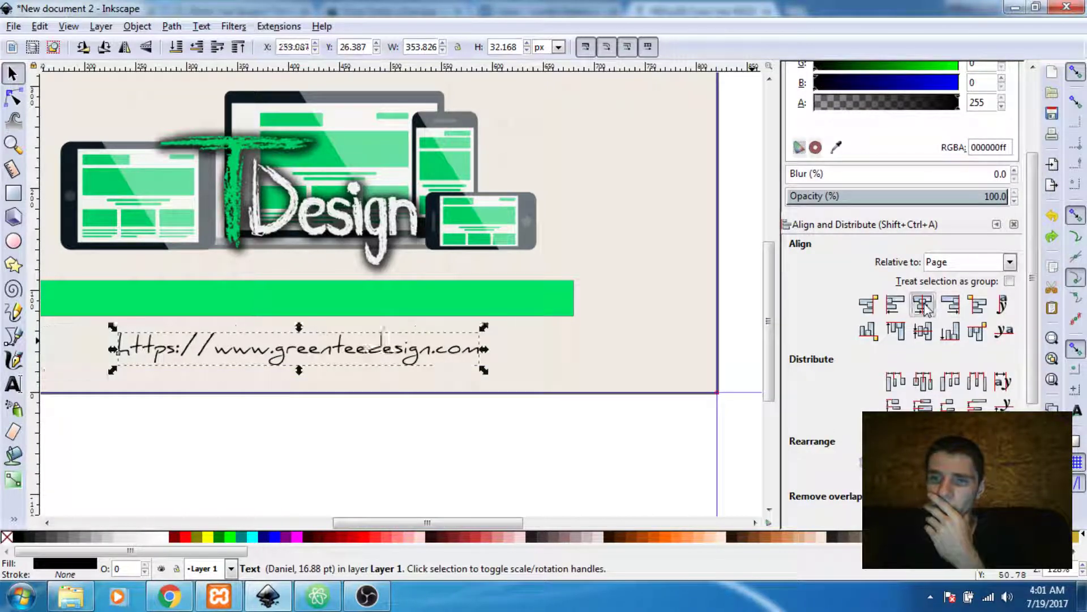
- Centre the web address text vertically on the page and nudge it down onto the green bar, to about Y 73.9 px
left_click(922, 333)
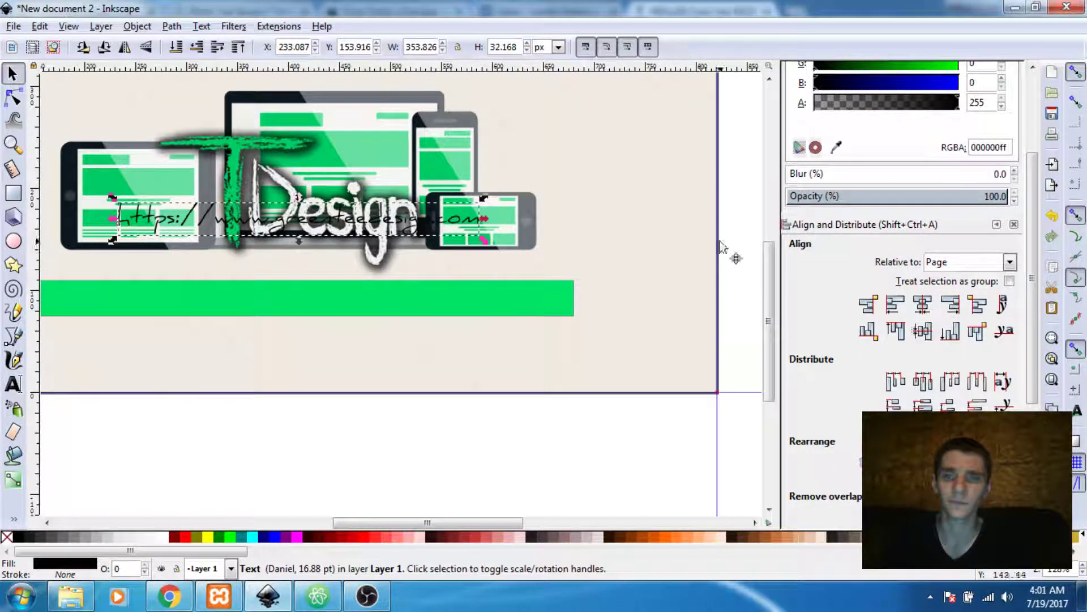
left_click(425, 241)
left_click(452, 237)
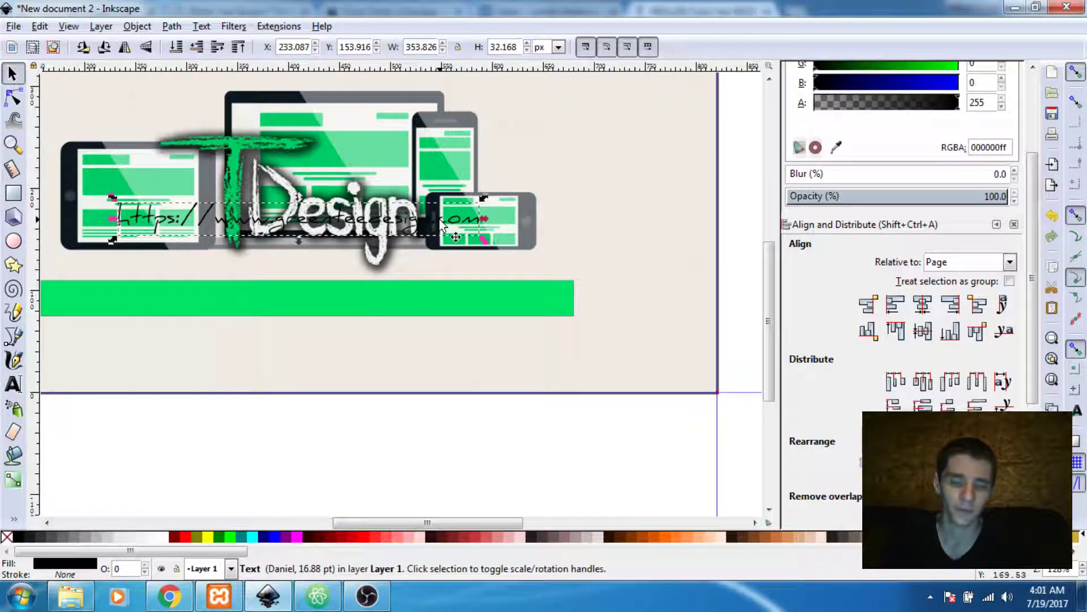
key("shift+Down")
key("shift+Down")
key("shift+Down")
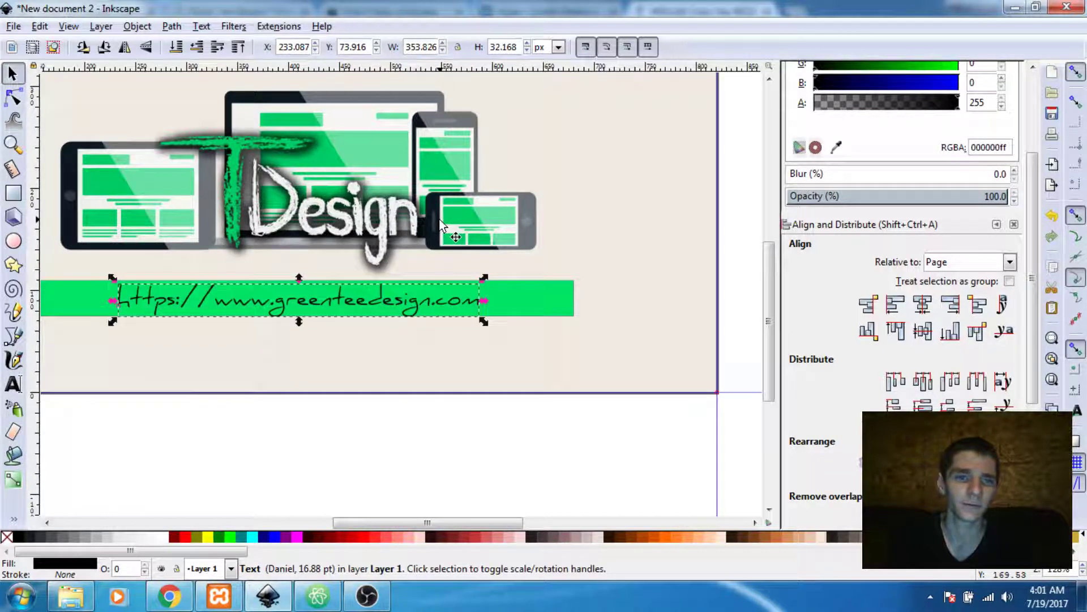
- Change the font of the entire web address text to Aharoni
key("t")
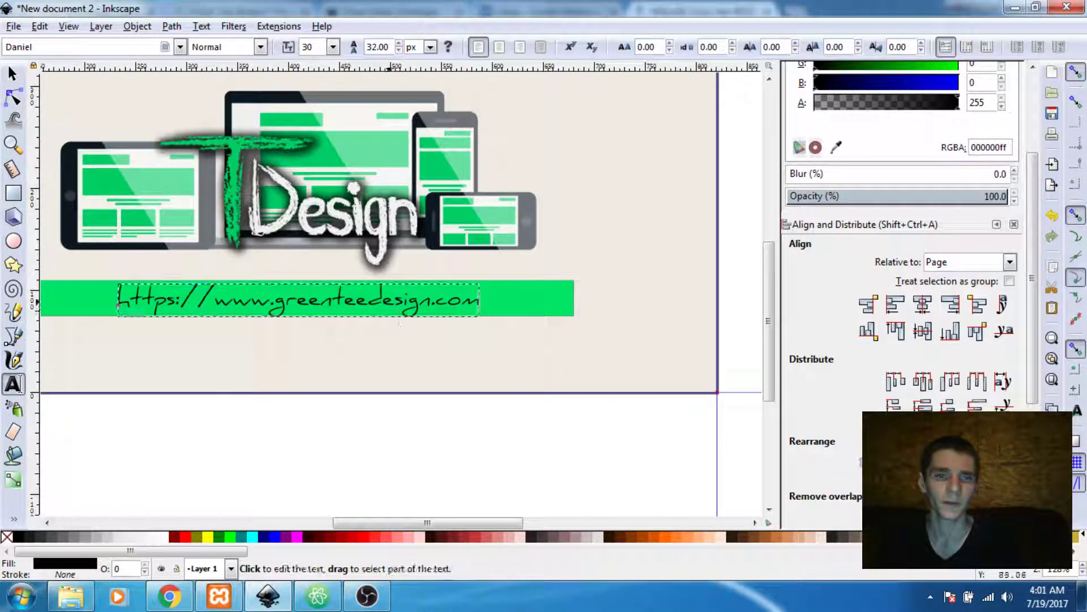
double_click(390, 306)
key("ctrl+a")
left_click(101, 49)
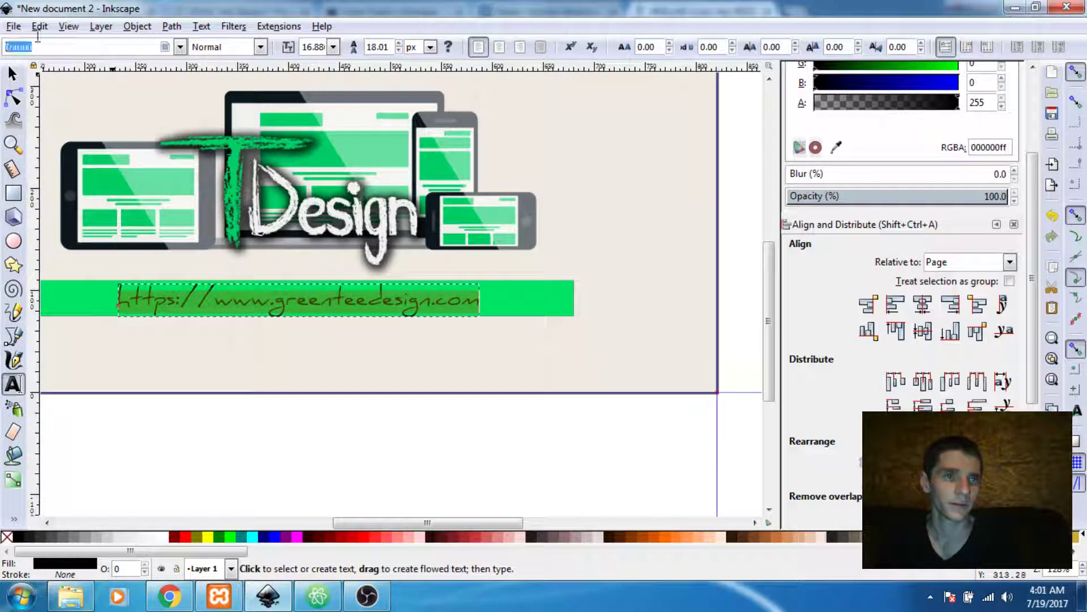
type("Aharoni")
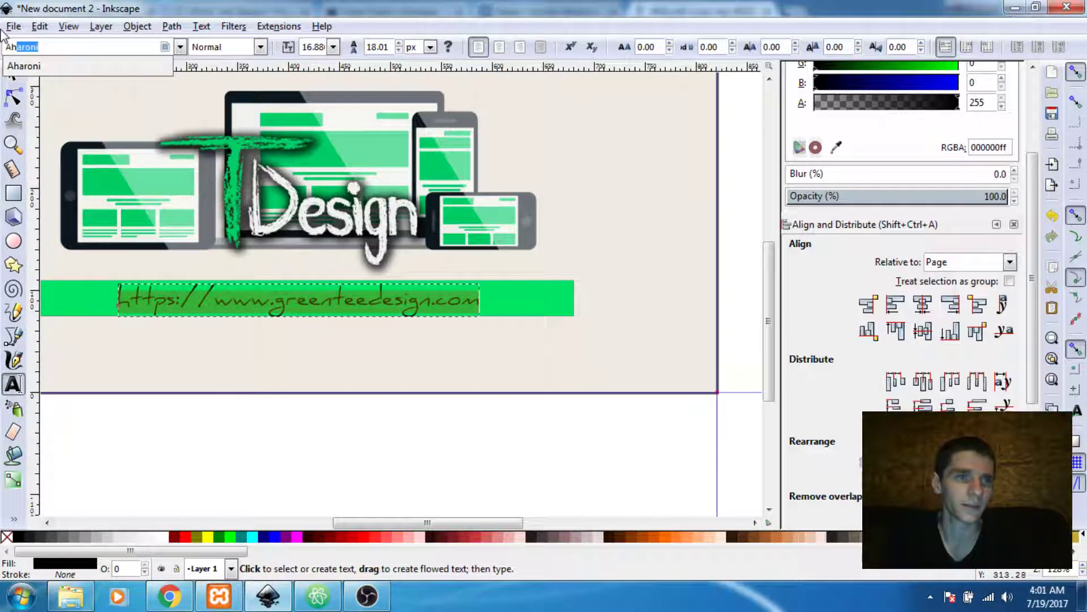
key("Return")
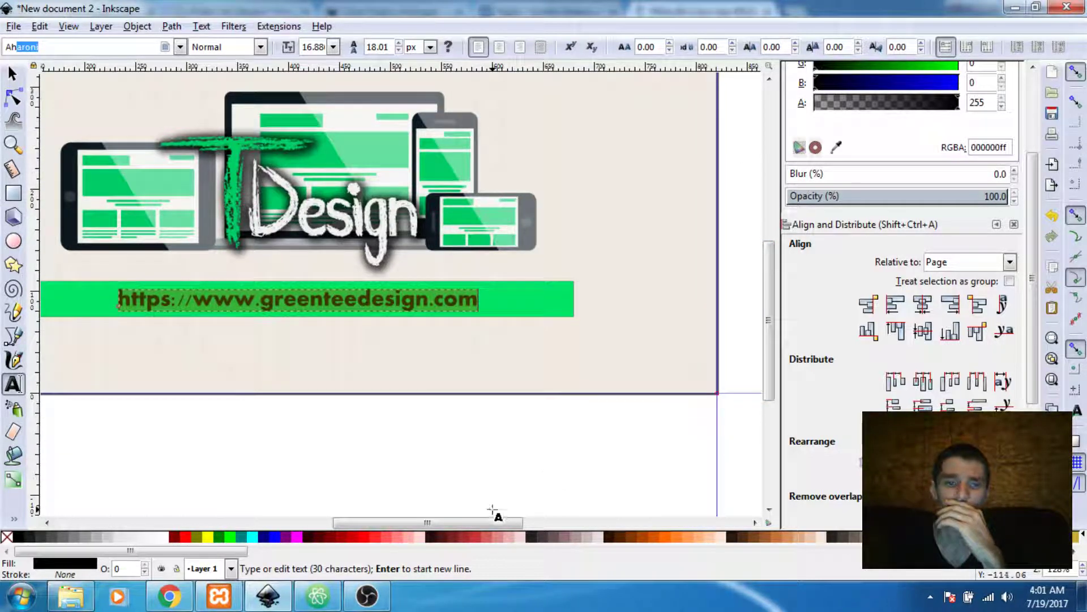
- Enlarge the web address text to a font size of about 24 and centre it horizontally on the page
left_click_drag(491, 521, 461, 521)
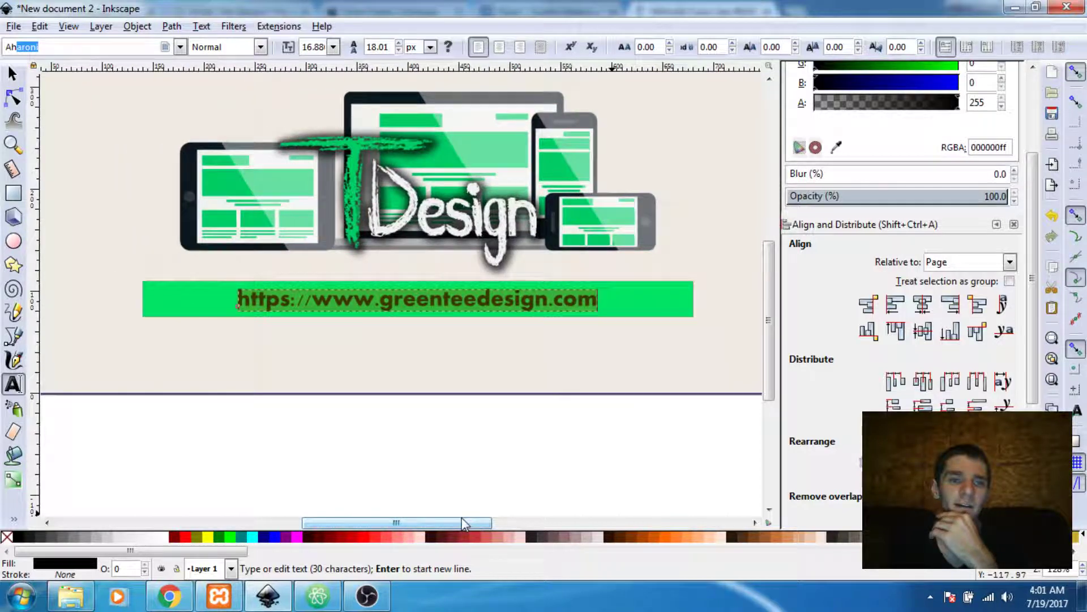
left_click(315, 46)
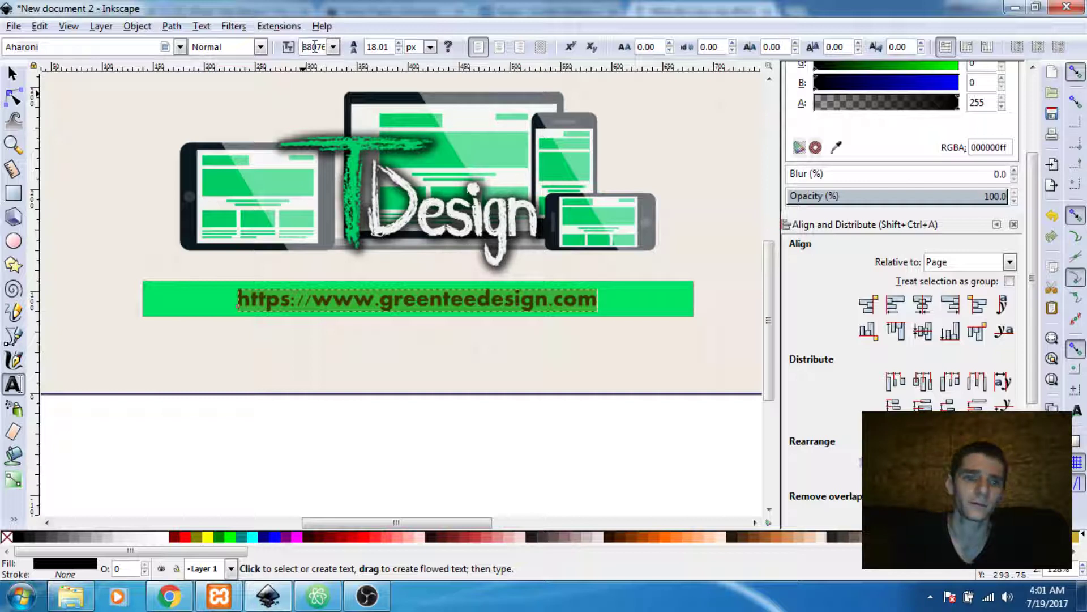
double_click(315, 46)
key("BackSpace")
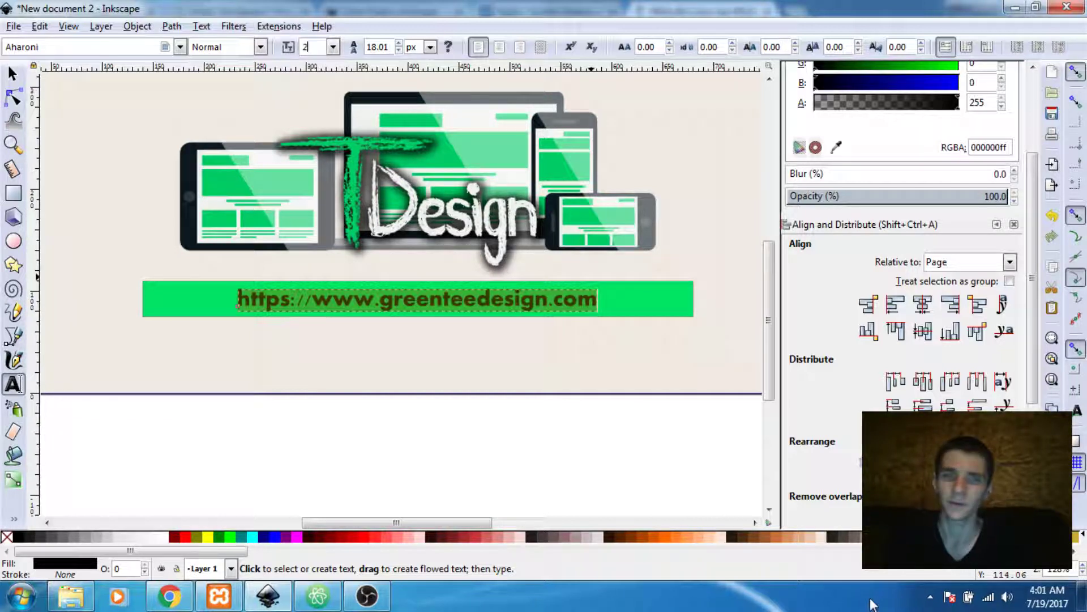
key("Return")
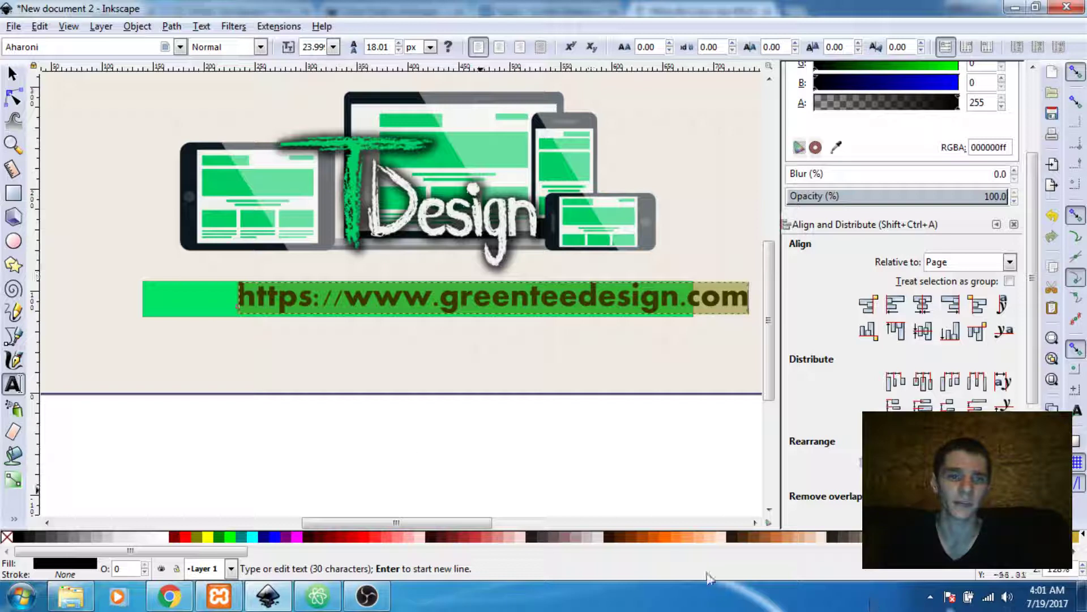
left_click(924, 306)
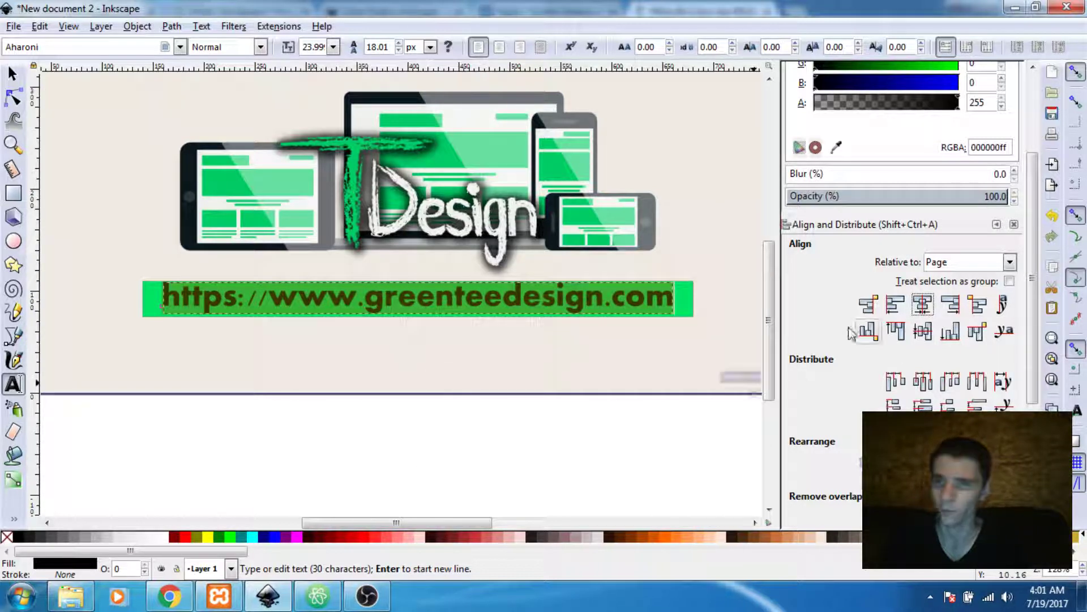
left_click(674, 354)
left_click(9, 74)
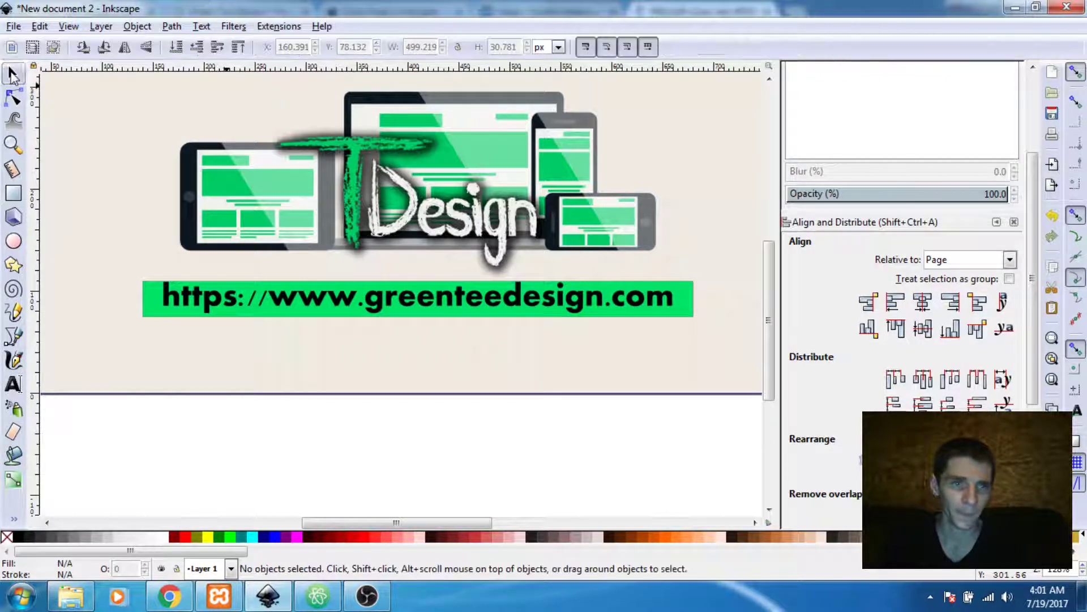
- Centre the web address text vertically on the green bar, aligning both relative to the biggest object
left_click(684, 306)
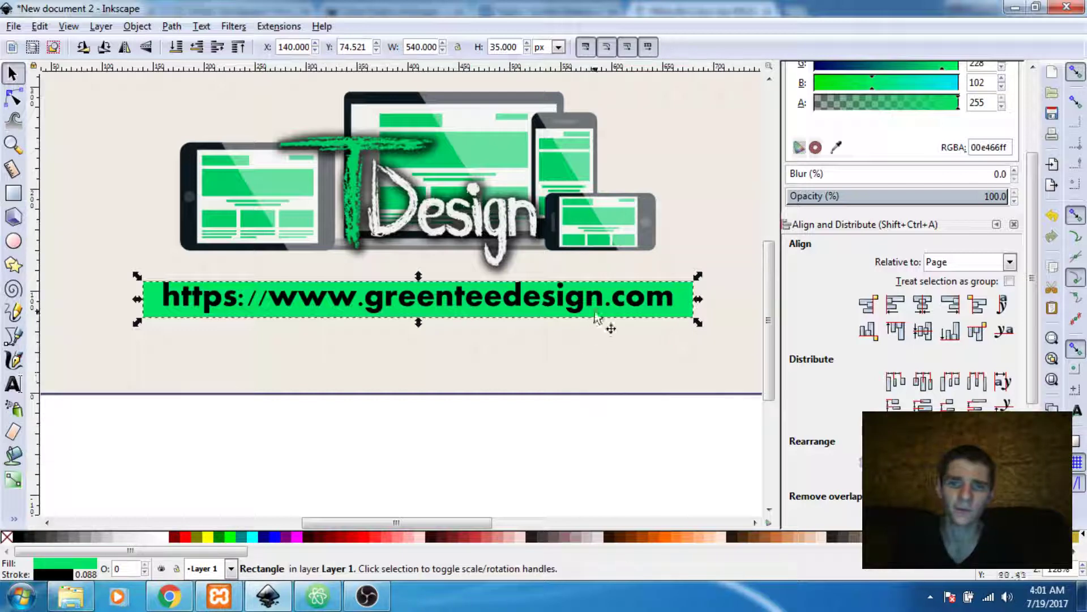
key("minus")
key("minus")
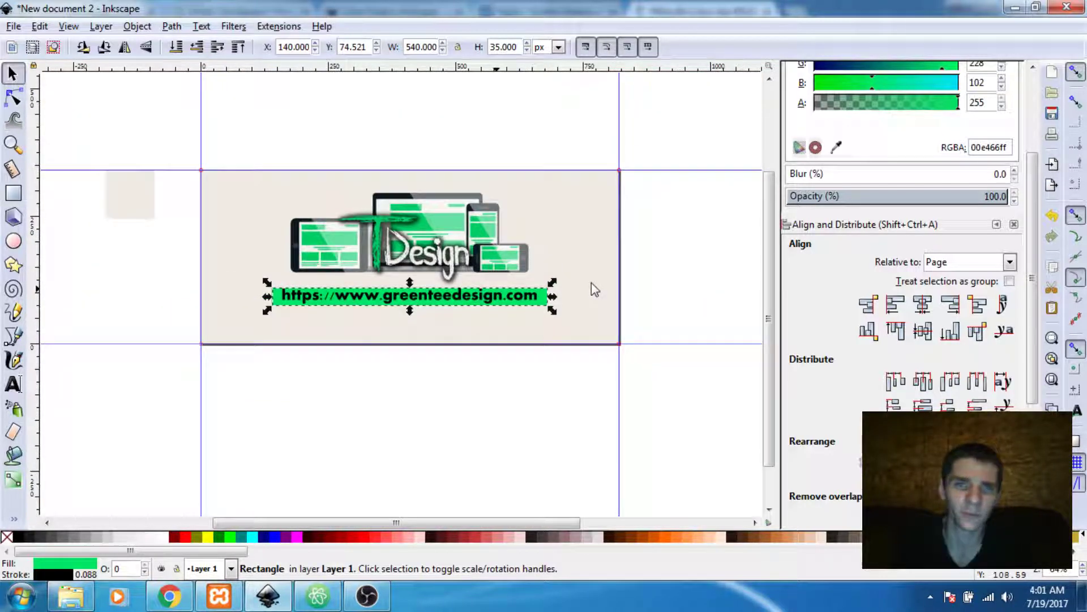
key("plus")
key("plus")
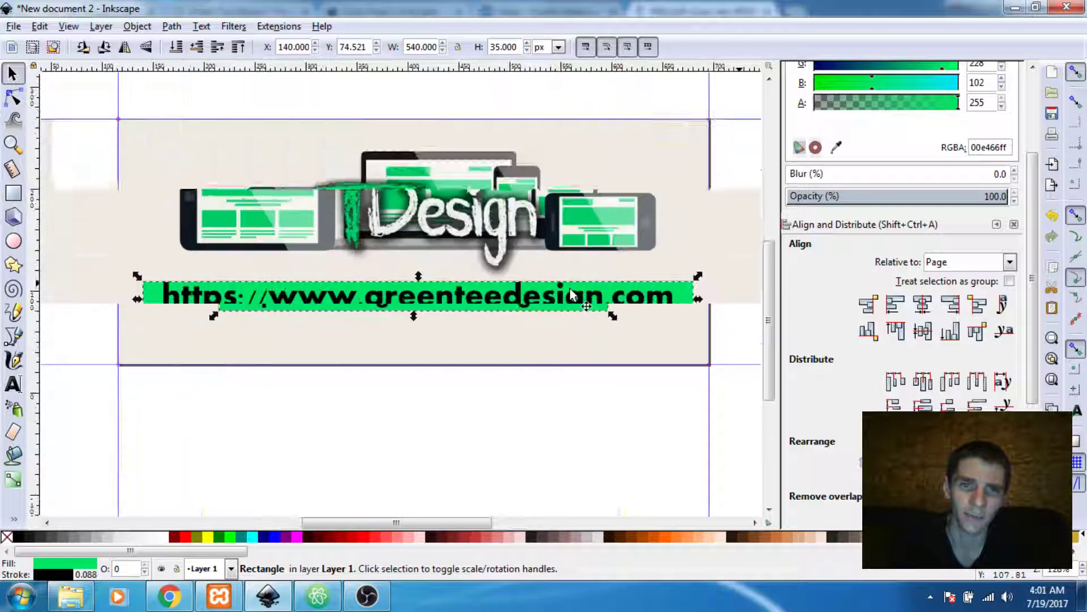
left_click(562, 301)
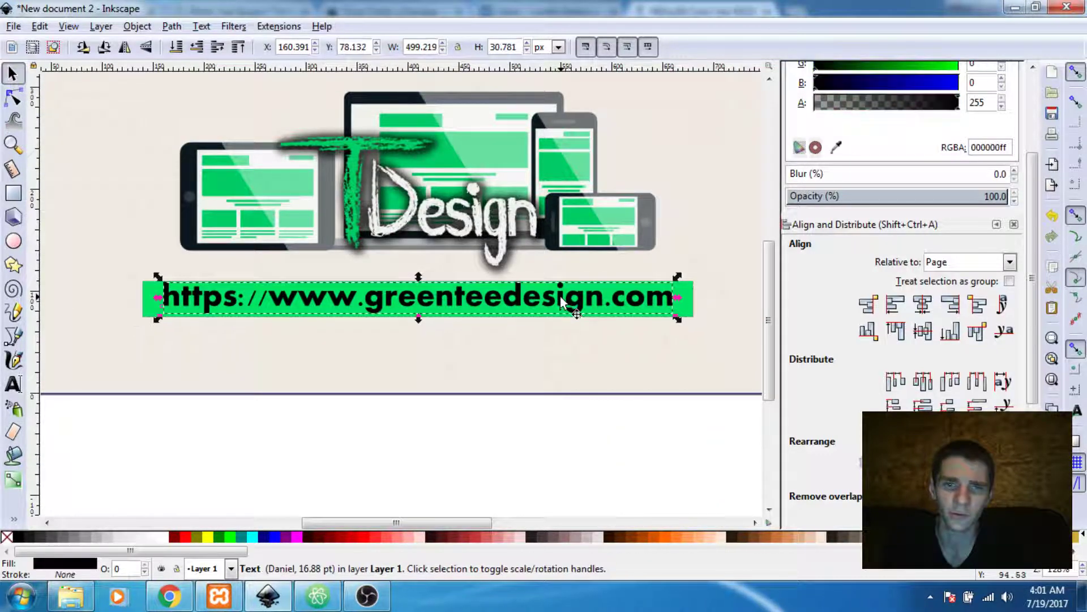
left_click(565, 315, "shift")
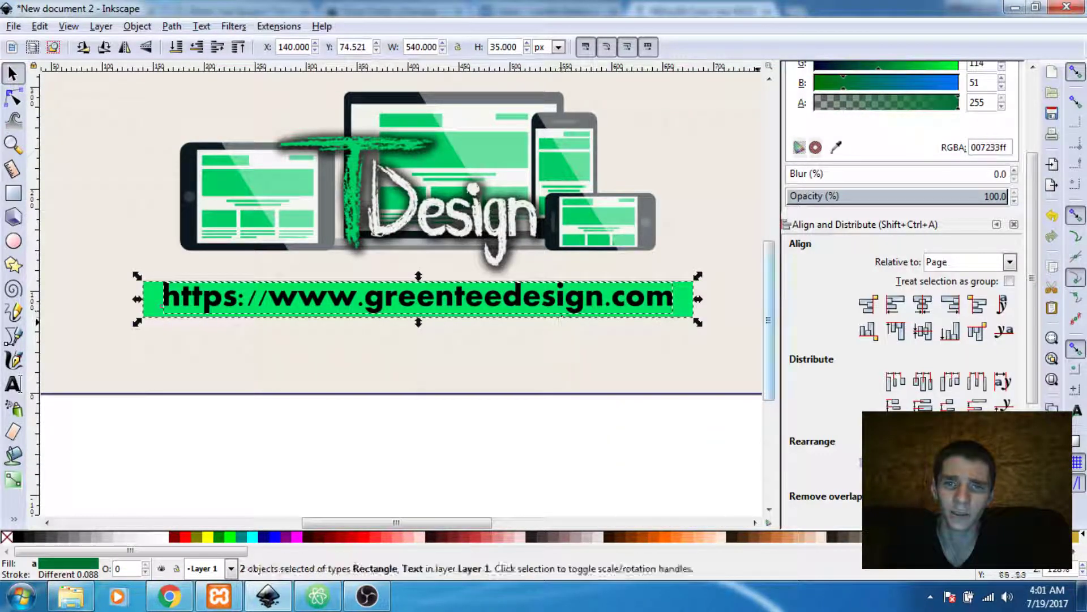
left_click(1010, 263)
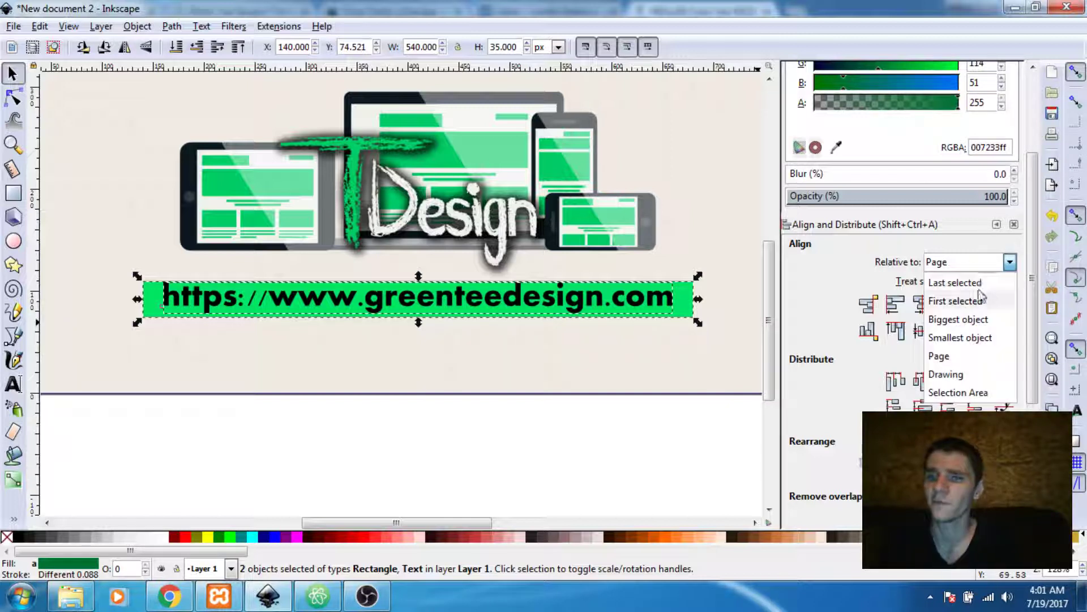
left_click(957, 321)
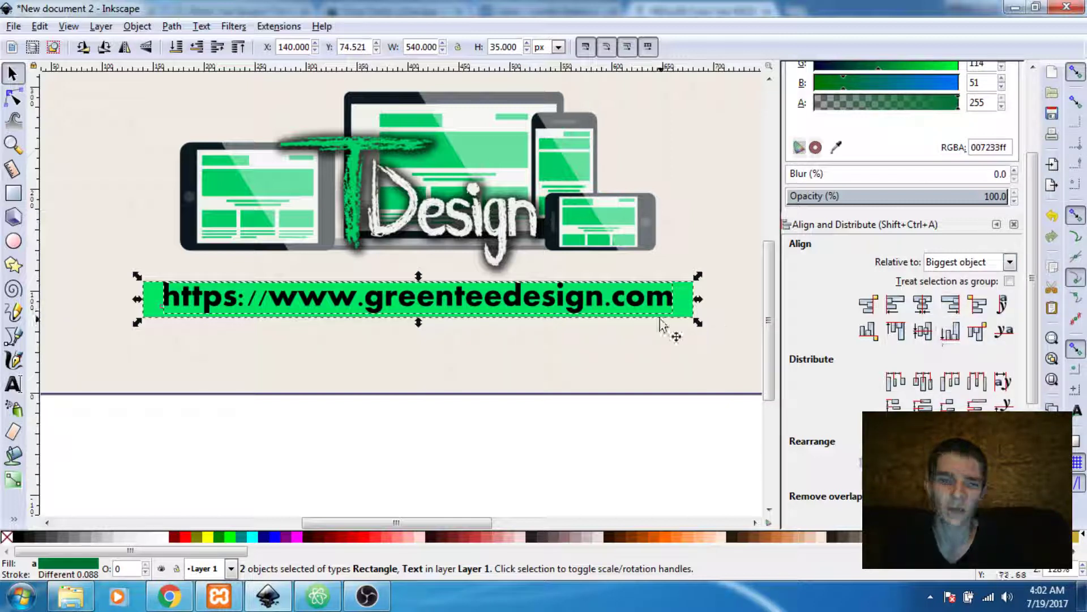
left_click(923, 333)
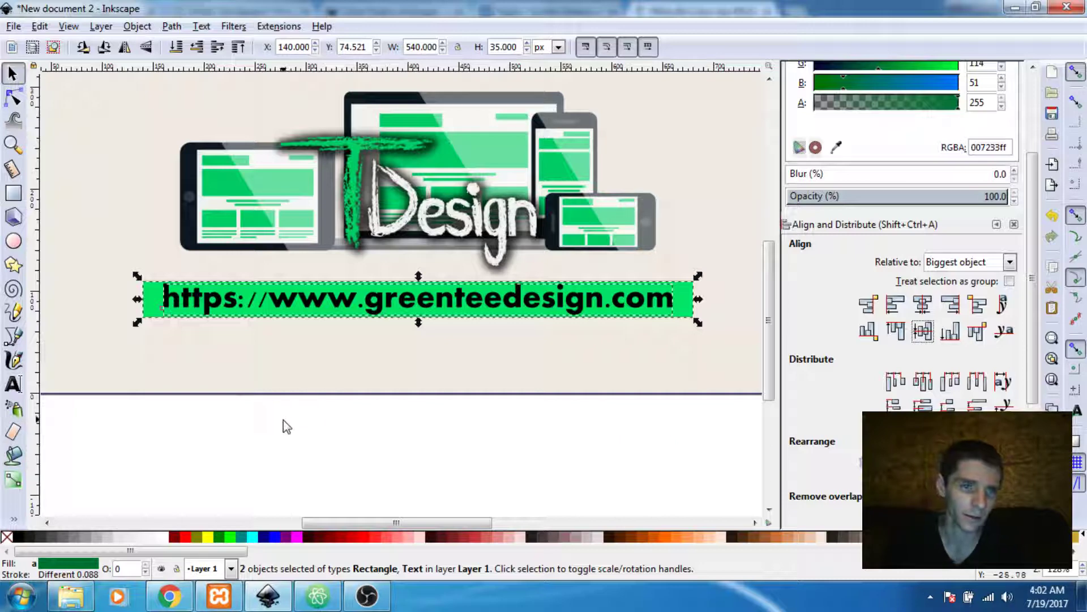
- Copy the paper-textured background rectangle and paste the copy in place on top of the artwork
left_click(170, 265)
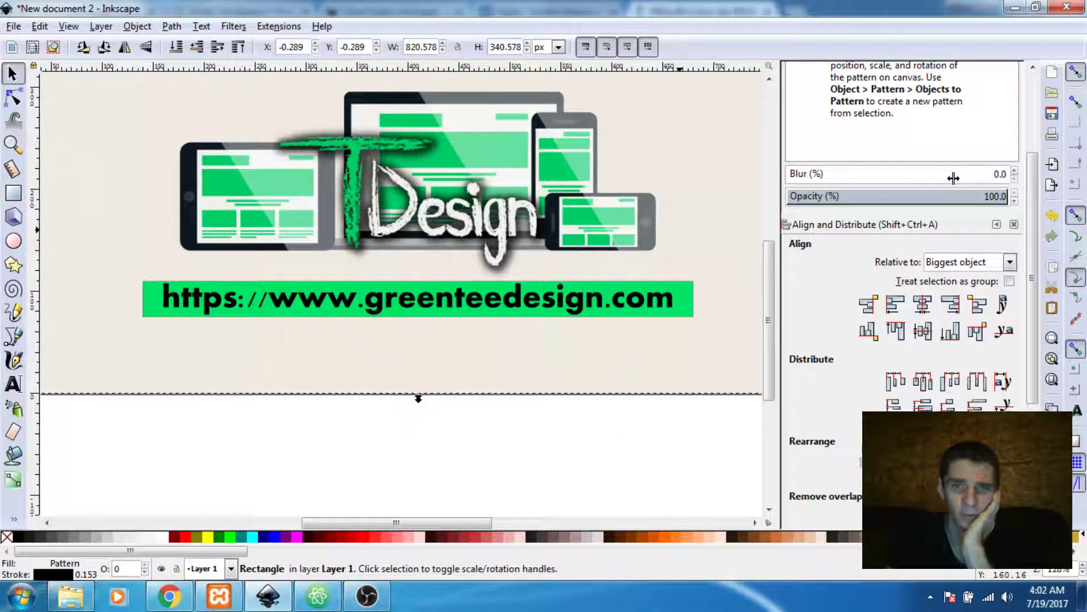
key("minus")
key("minus")
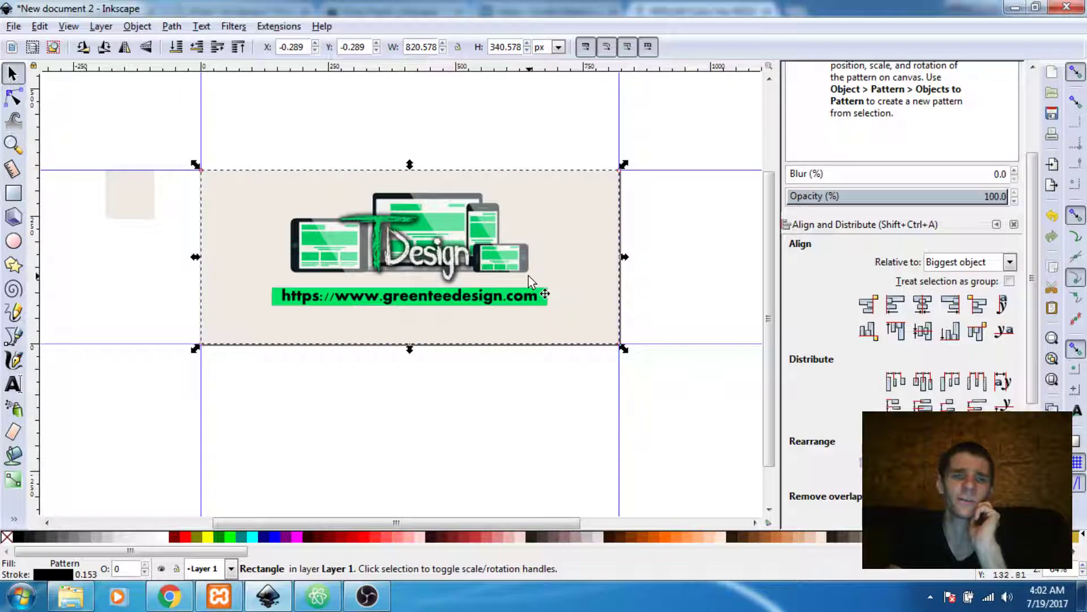
key("plus")
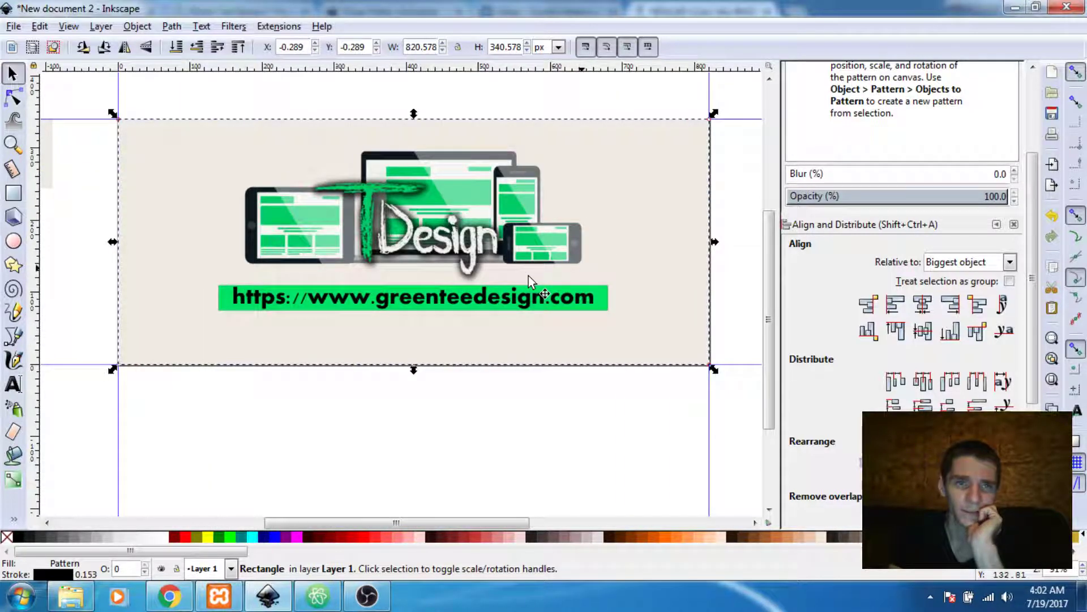
key("minus")
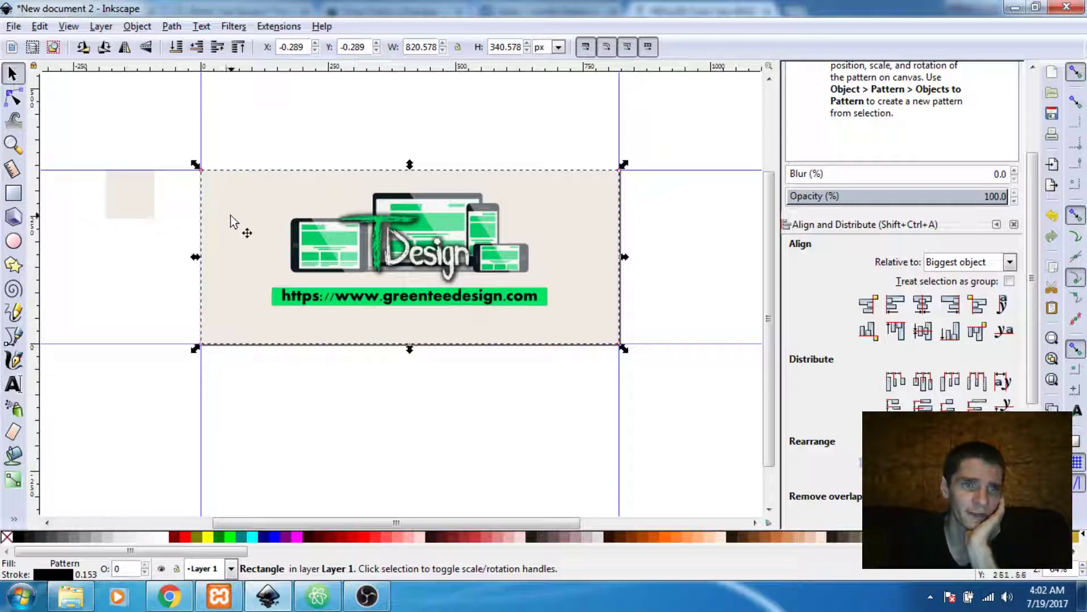
left_click(223, 193)
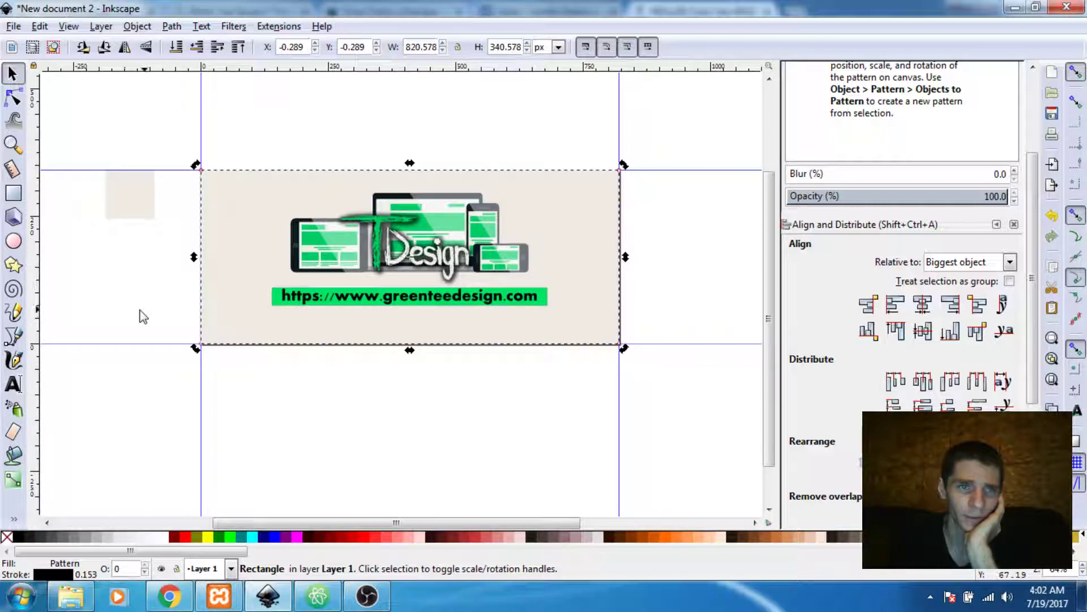
right_click(239, 209)
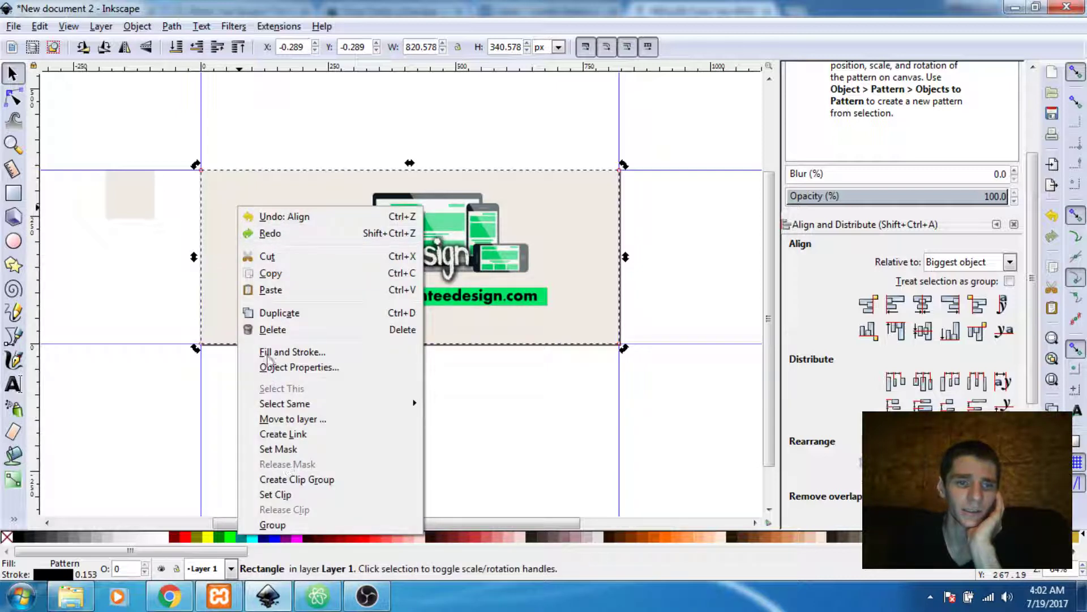
left_click(266, 273)
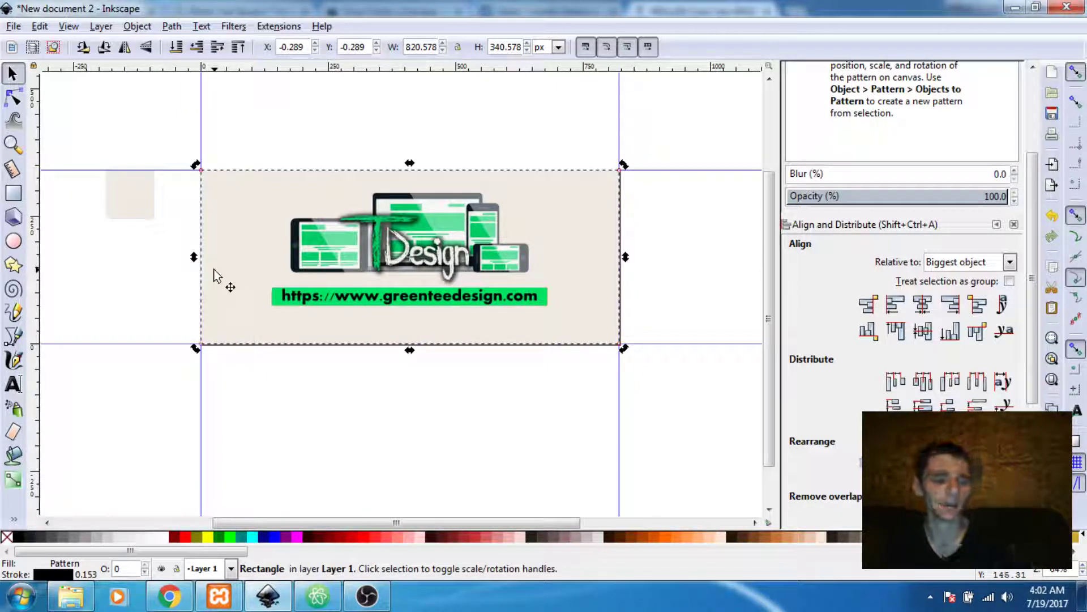
key("ctrl")
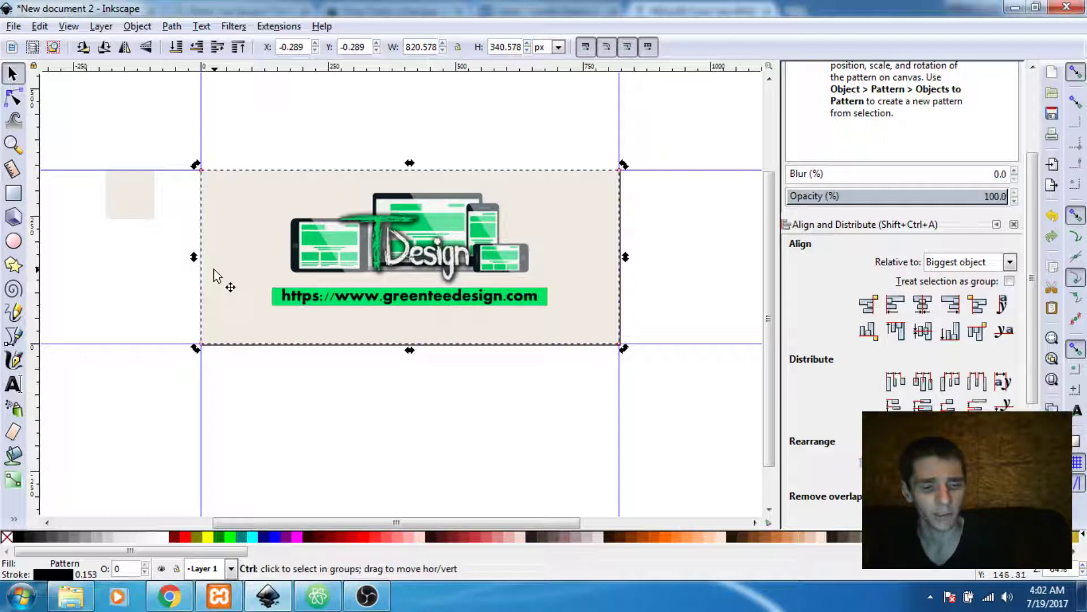
key("ctrl+alt+v")
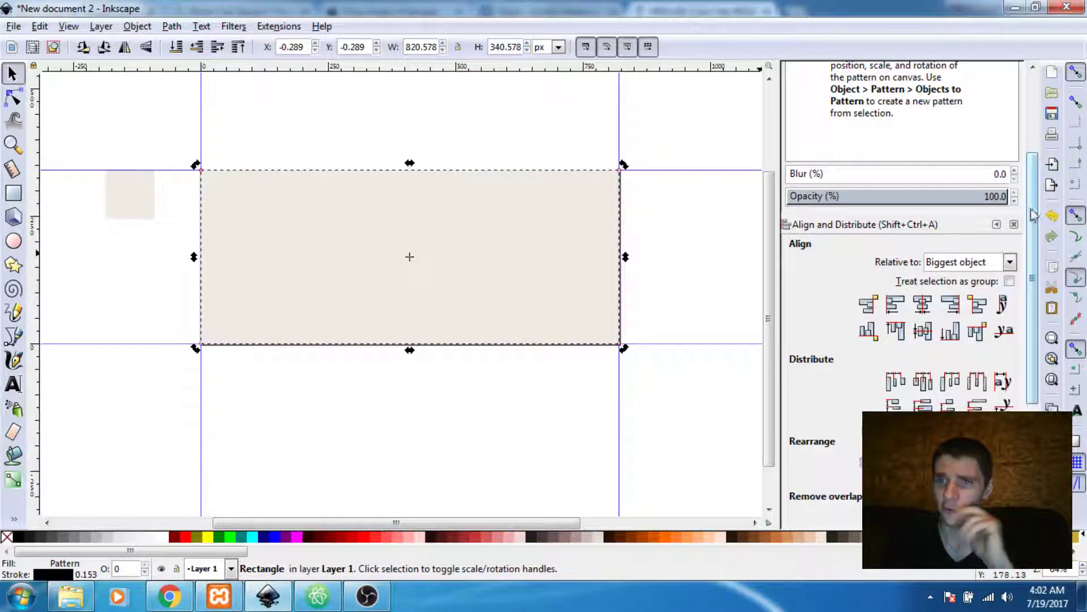
- Give the pasted rectangle a linear gradient fill and shorten the gradient so it fades out near the tablet in the artwork
scroll(1031, 215, "up", 5)
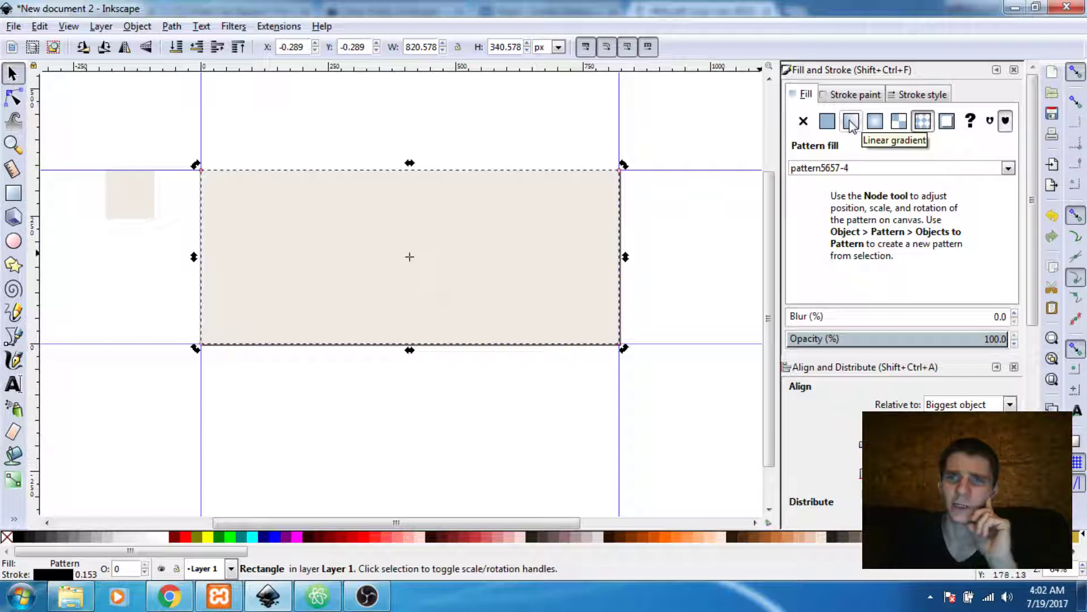
left_click(851, 122)
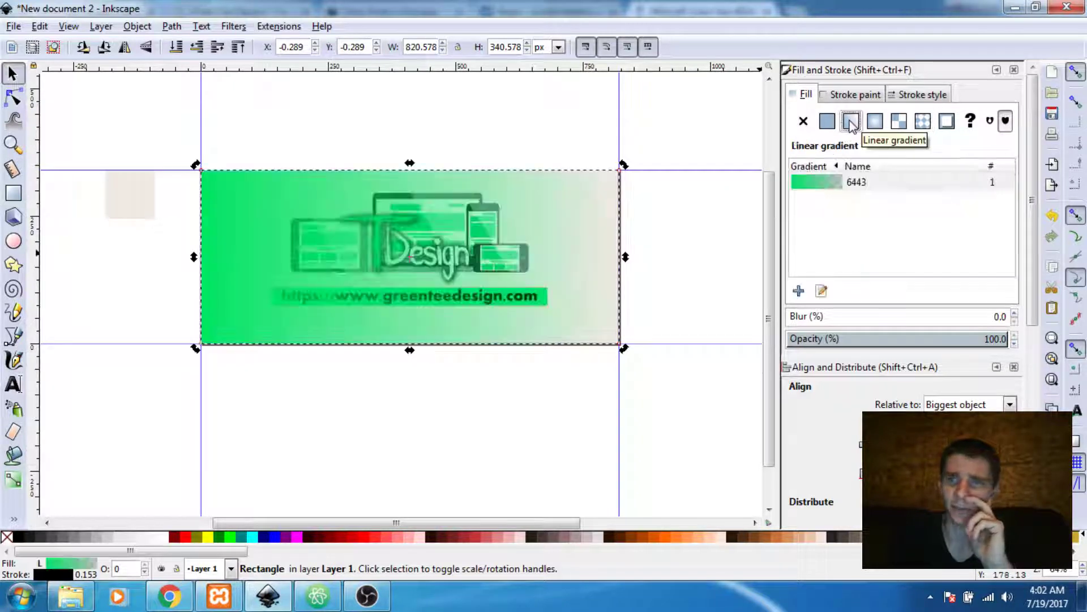
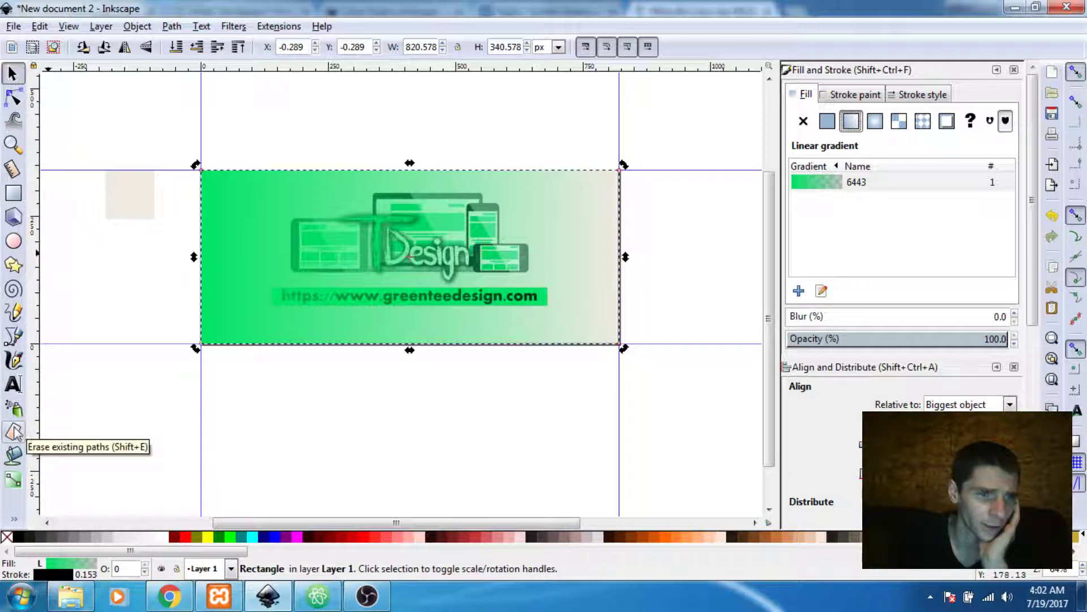
left_click(14, 479)
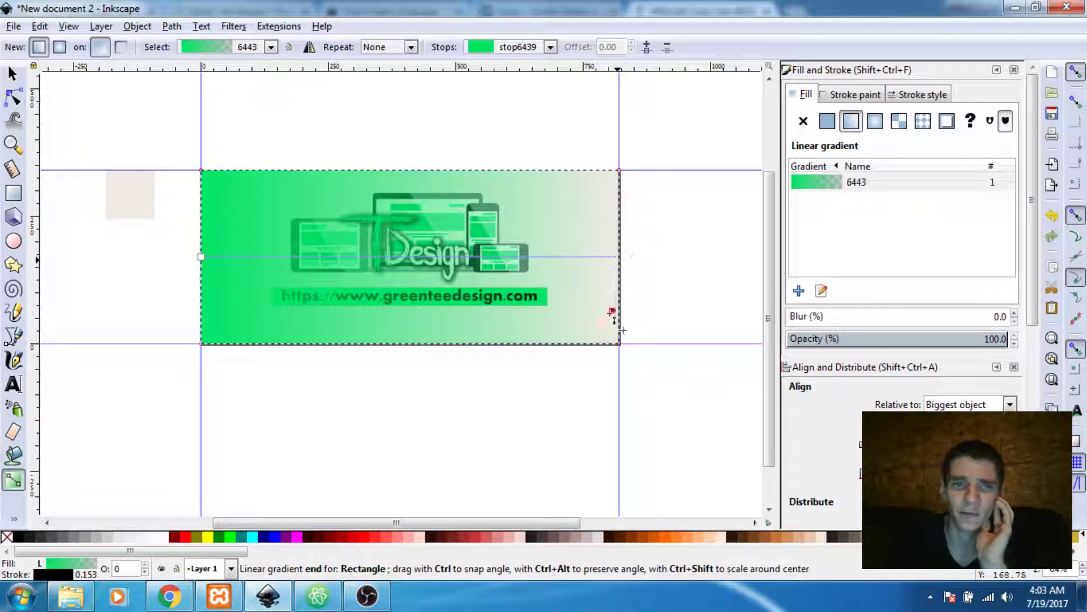
left_click_drag(605, 339, 604, 341)
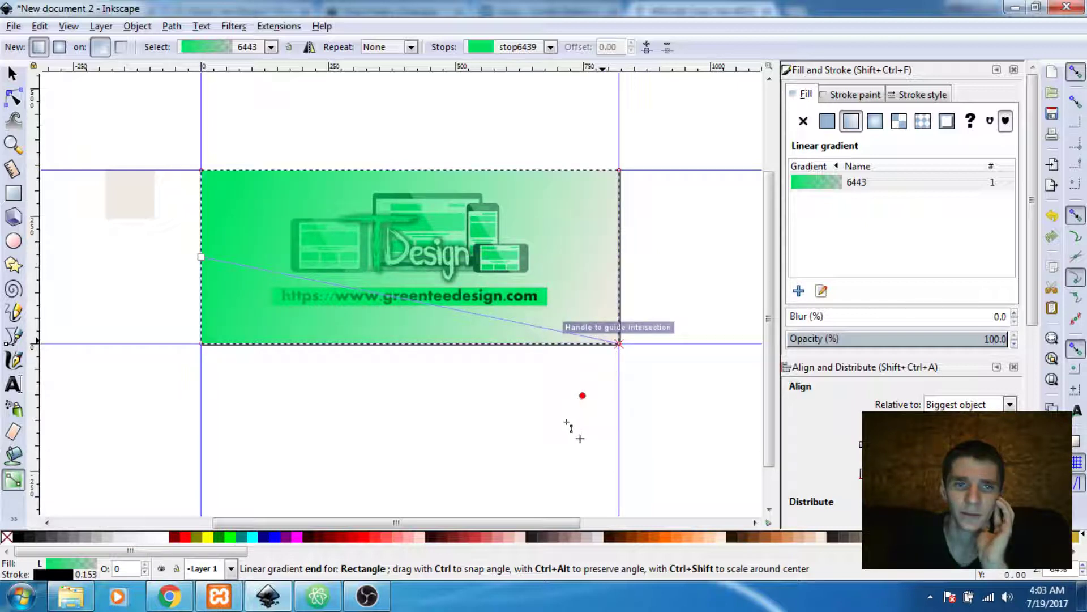
left_click_drag(567, 422, 323, 272)
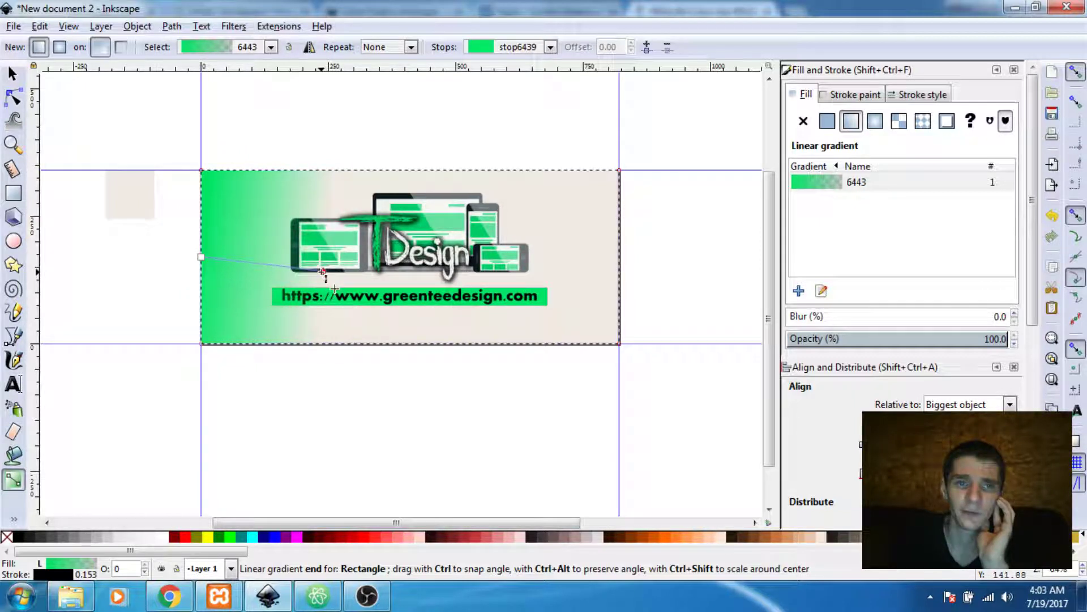
left_click_drag(323, 271, 325, 269)
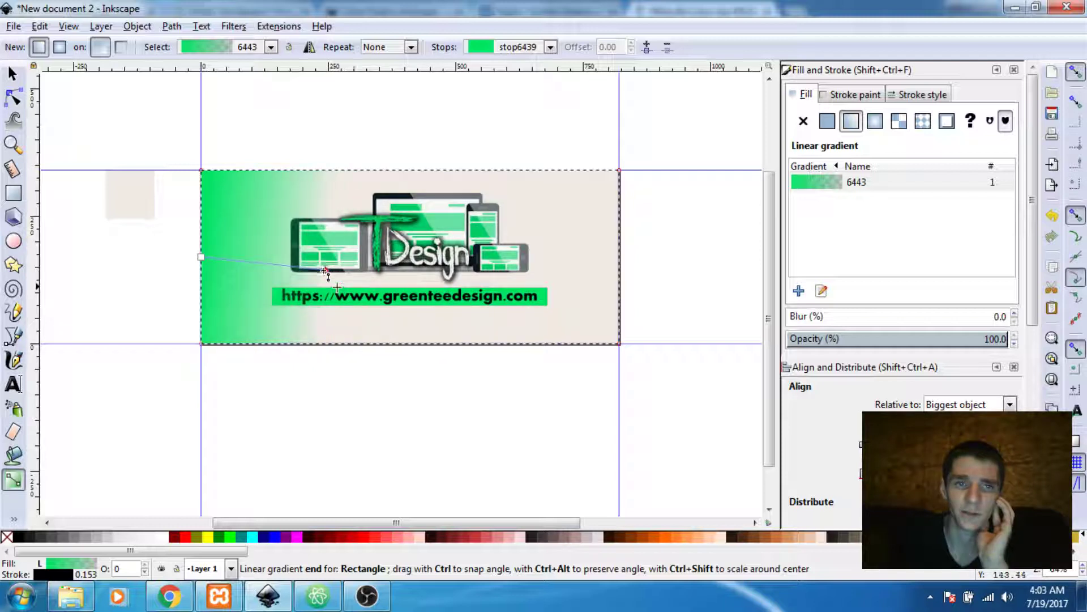
left_click(327, 271)
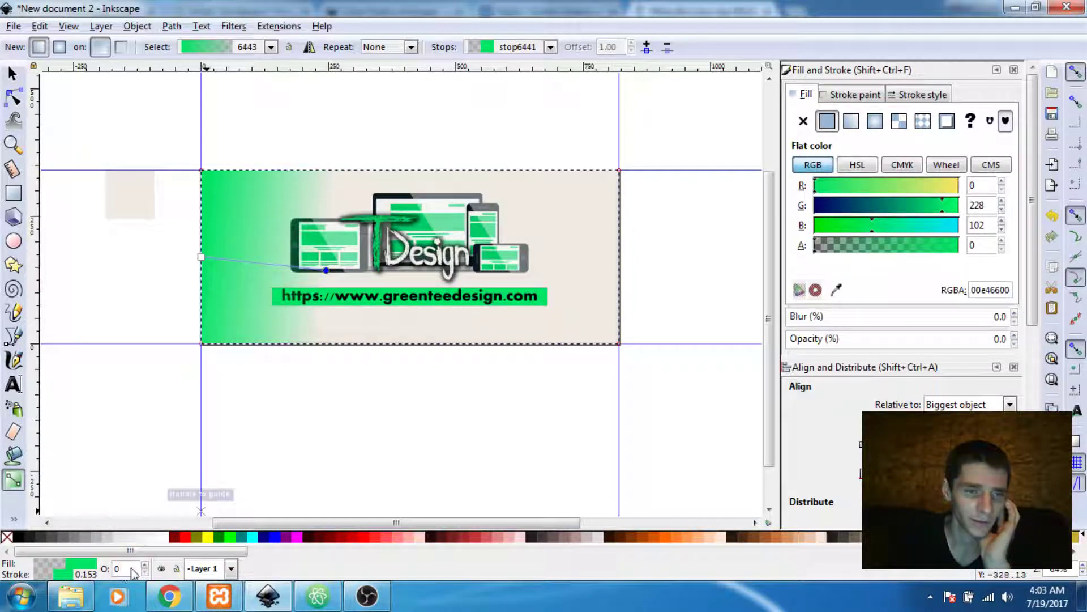
- Reselect the gradient rectangle and stretch the gradient's end point out to the rectangle's right edge
left_click(12, 74)
left_click(324, 437)
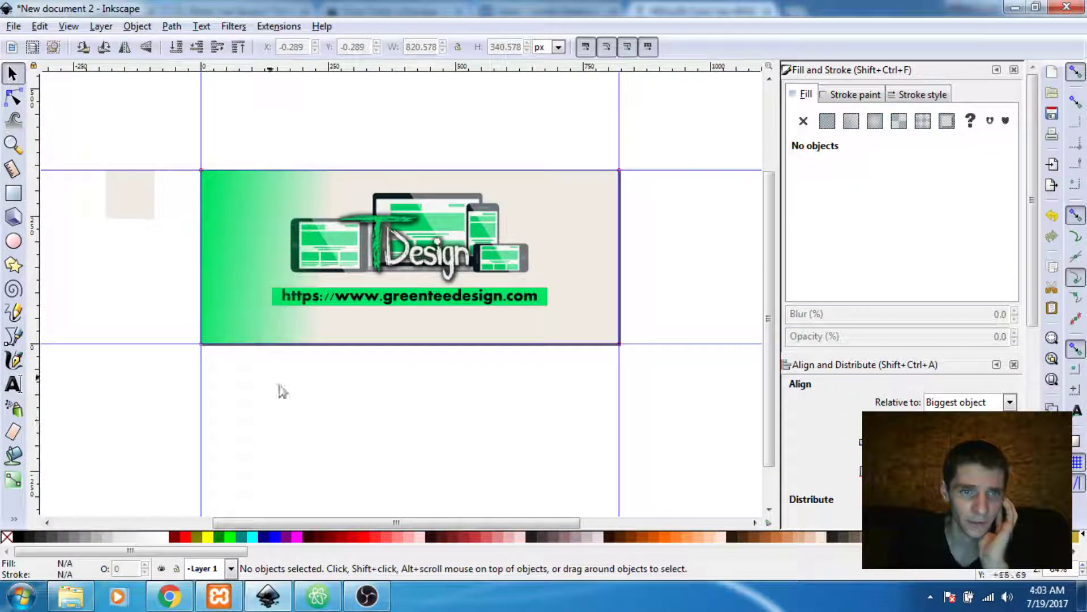
left_click(233, 286)
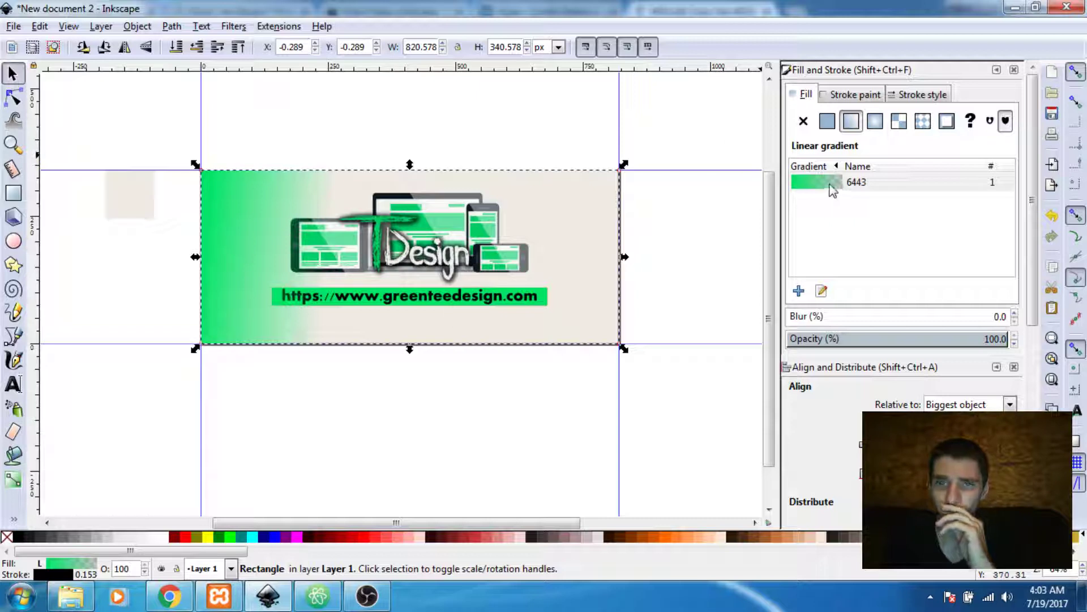
left_click(12, 480)
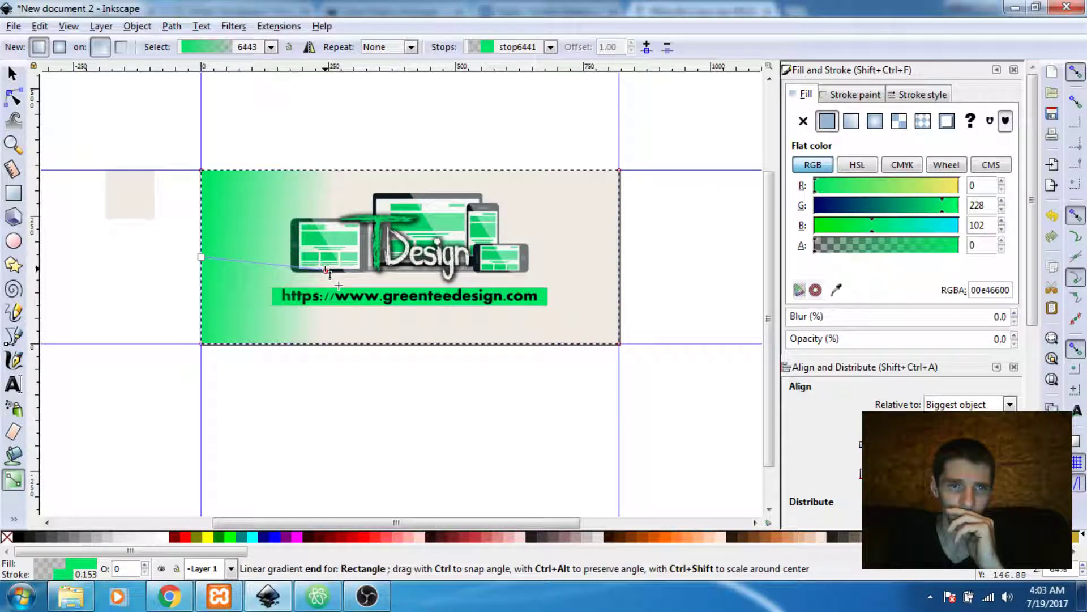
left_click_drag(327, 270, 619, 276)
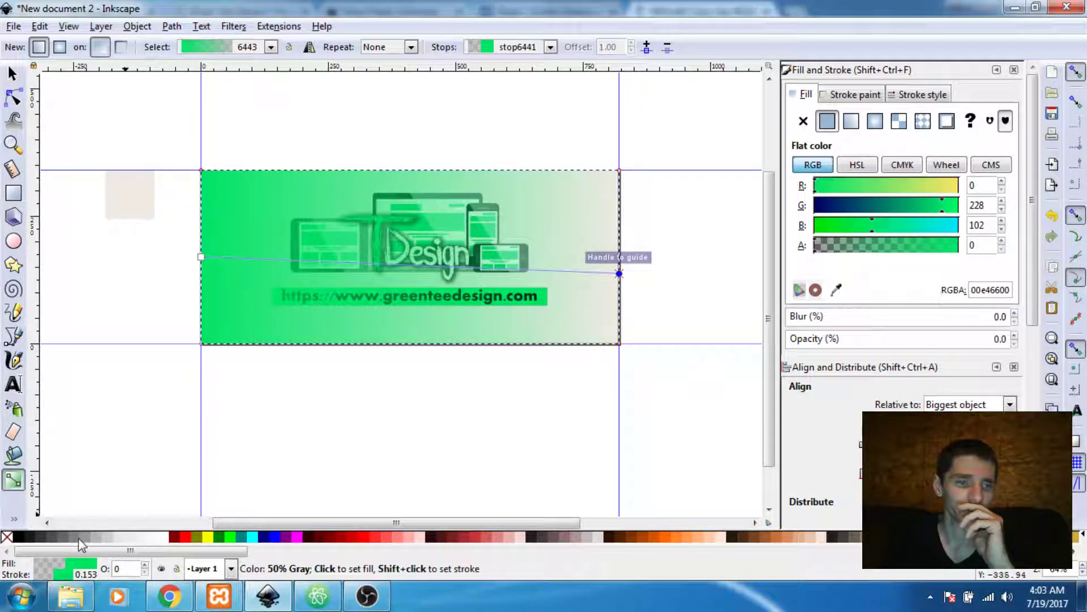
- Recolour the gradient to run from 70% Gray at the start stop to fully transparent 50% Gray at the end stop
left_click(76, 538)
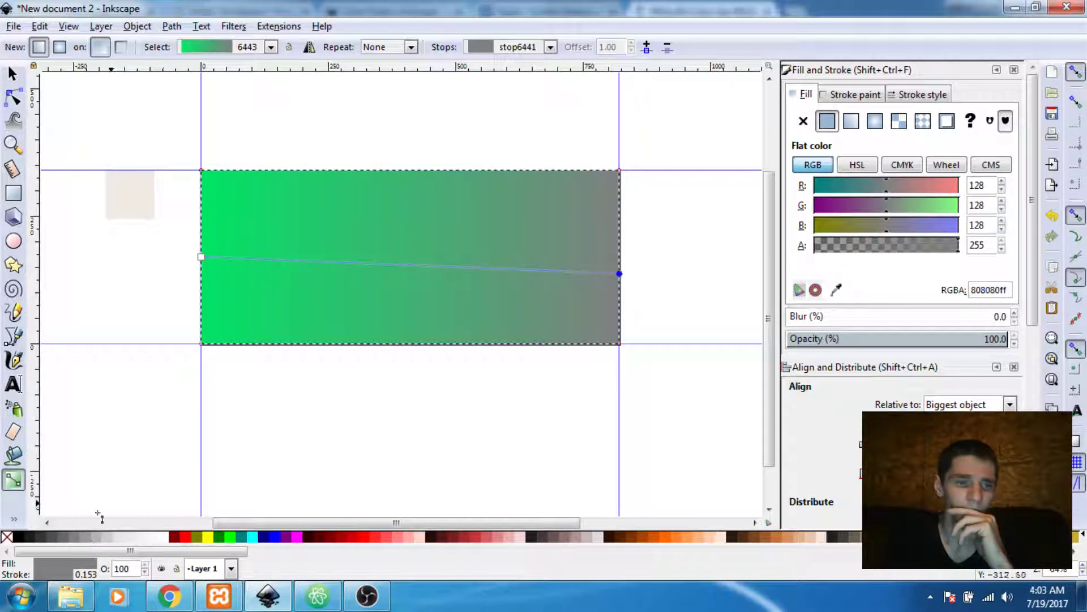
left_click(201, 256)
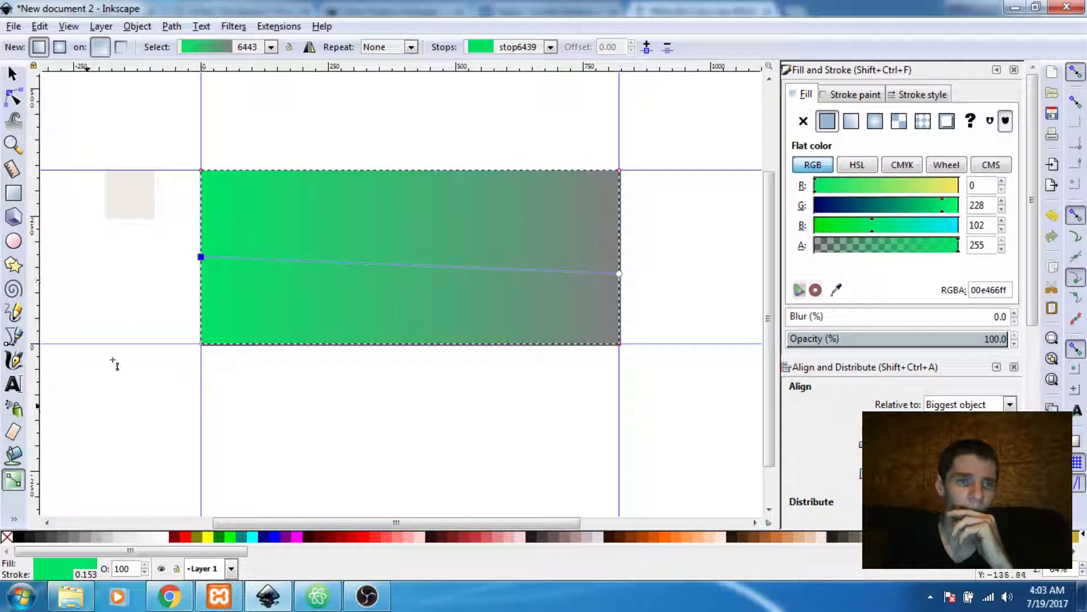
left_click(53, 540)
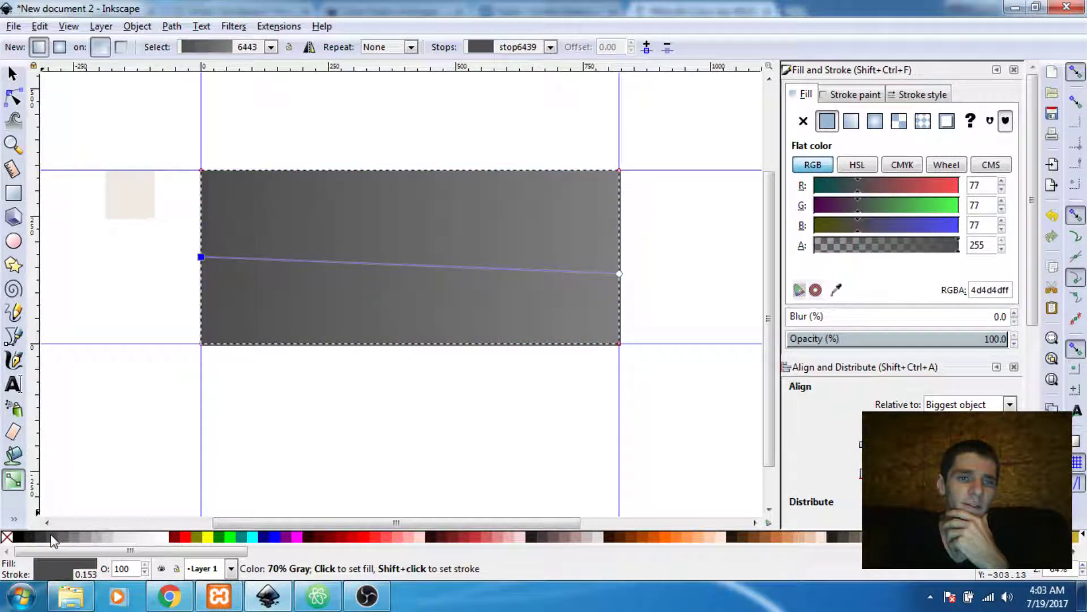
left_click(619, 273)
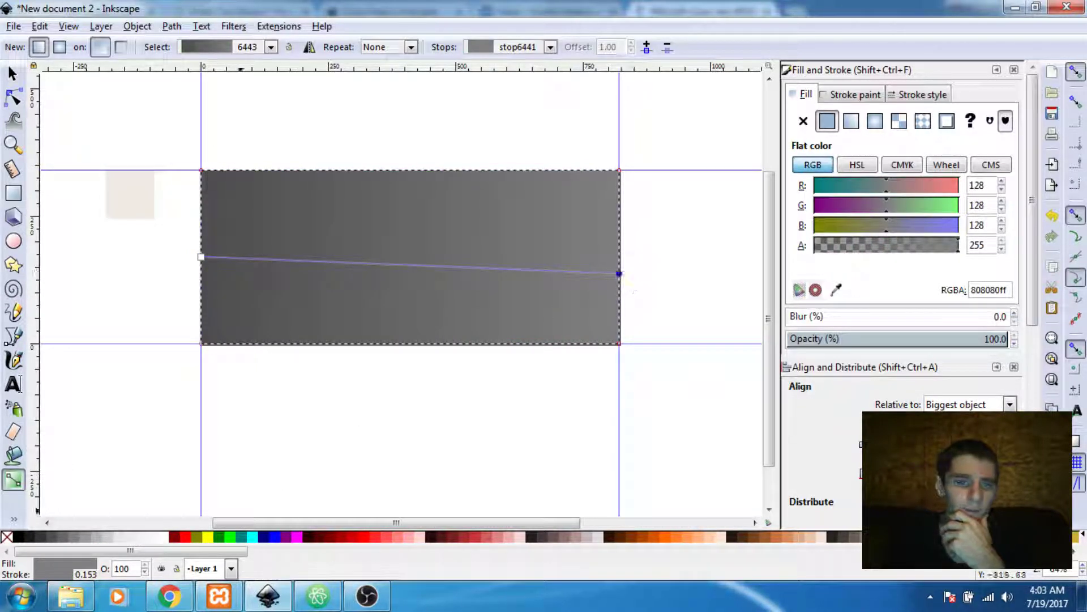
left_click(6, 537)
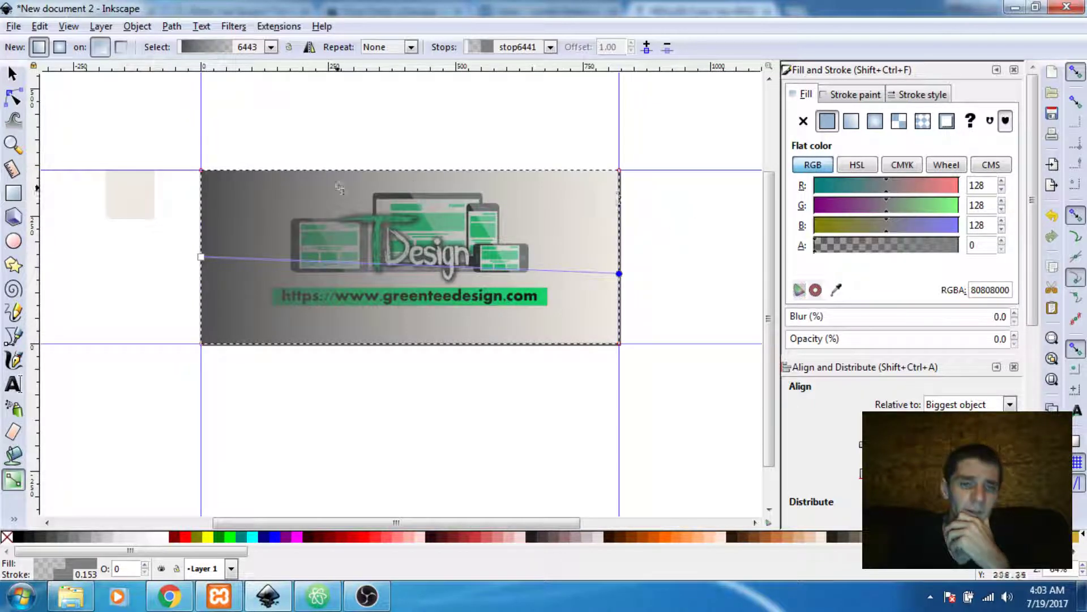
- Reorient the gradient to run almost vertically, from the middle of the rectangle's top edge to just below its bottom edge
left_click_drag(619, 274, 619, 343)
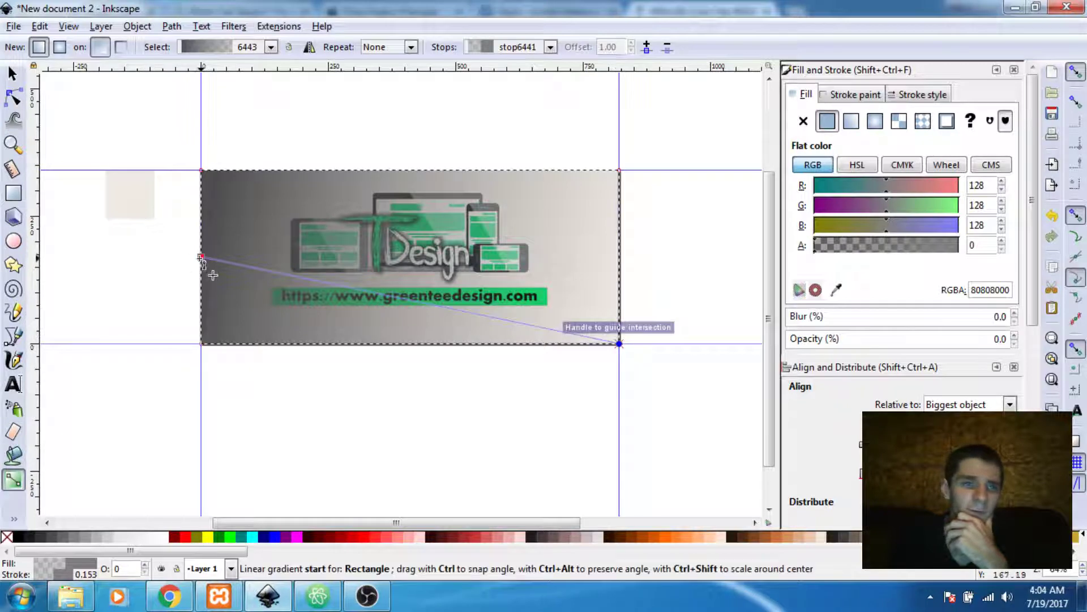
left_click_drag(203, 259, 380, 170)
left_click(620, 344)
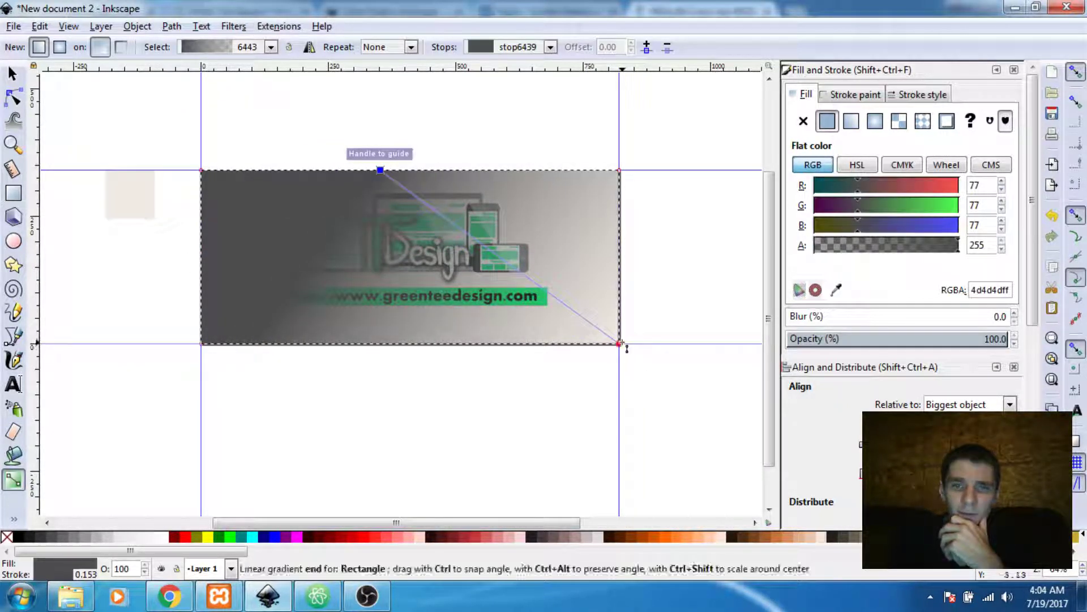
left_click_drag(620, 343, 402, 363)
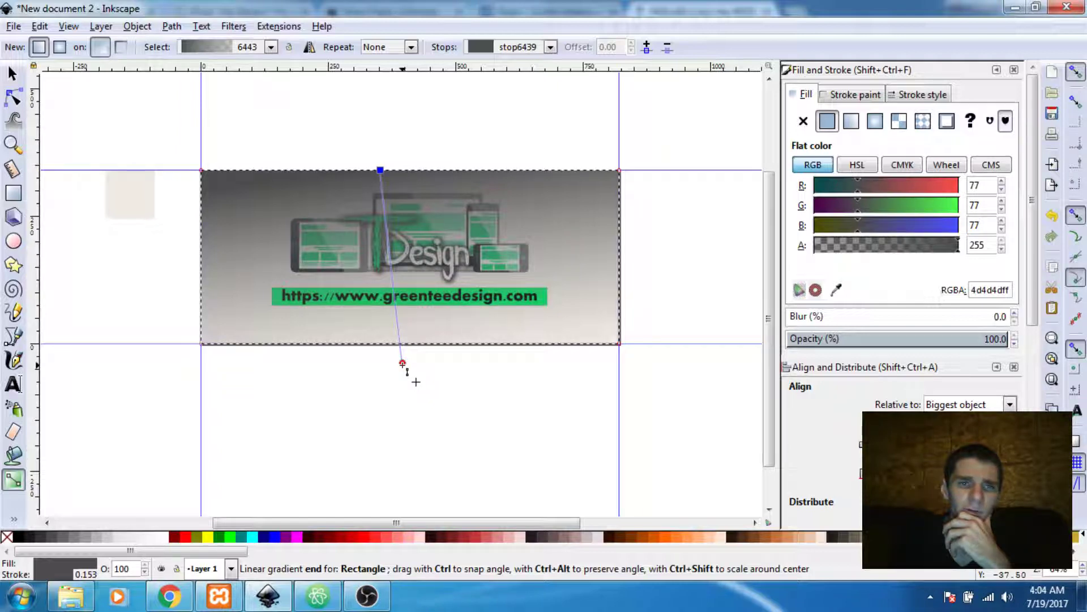
left_click(402, 363)
- Set the opacity of the gradient overlay rectangle to 35%
left_click(11, 73)
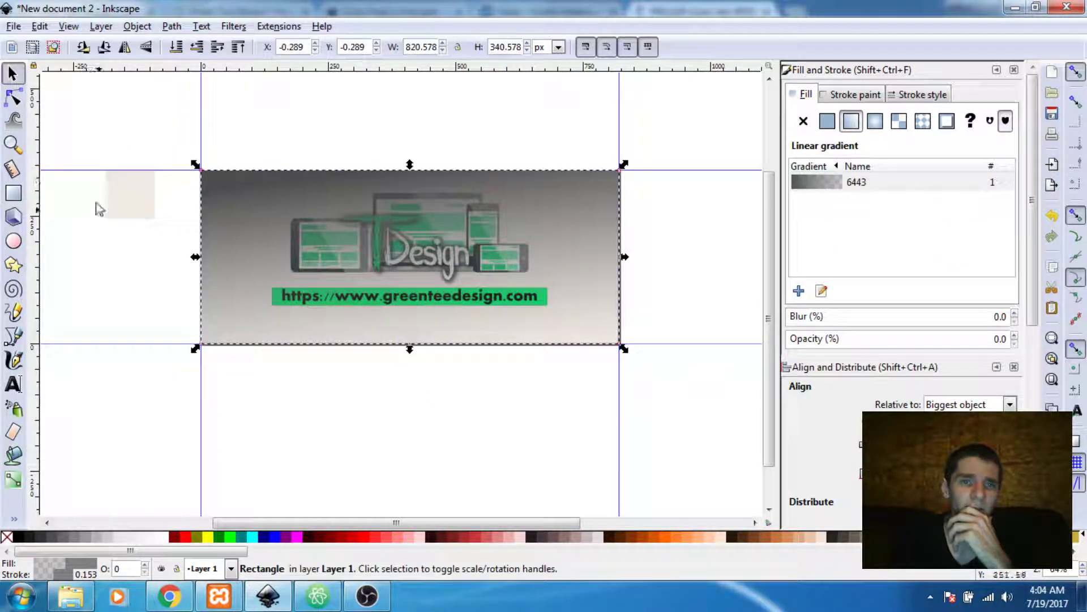
left_click(113, 207)
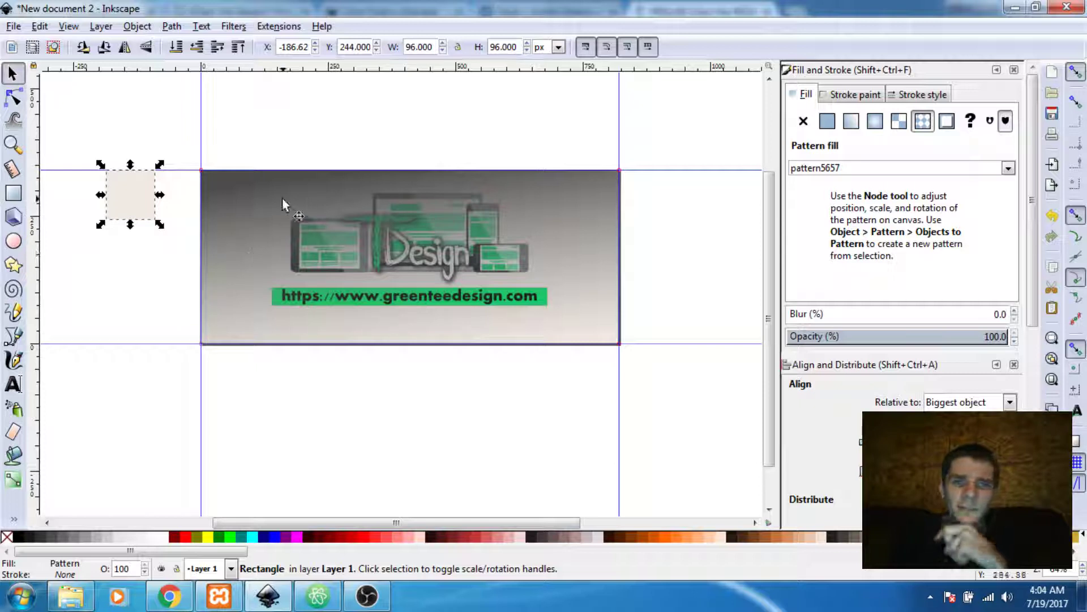
left_click(260, 210)
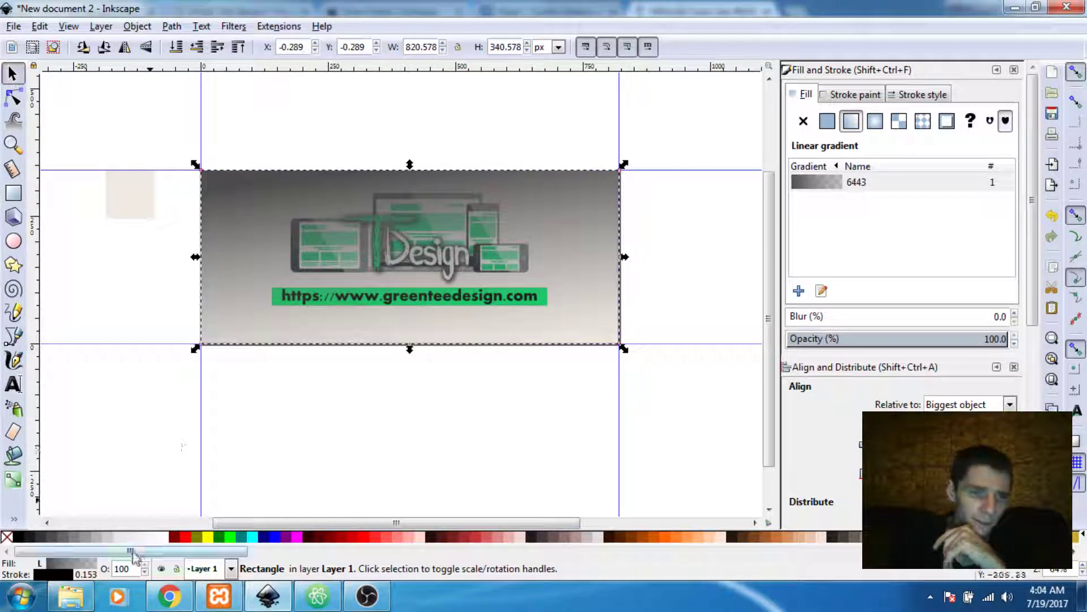
left_click(133, 571)
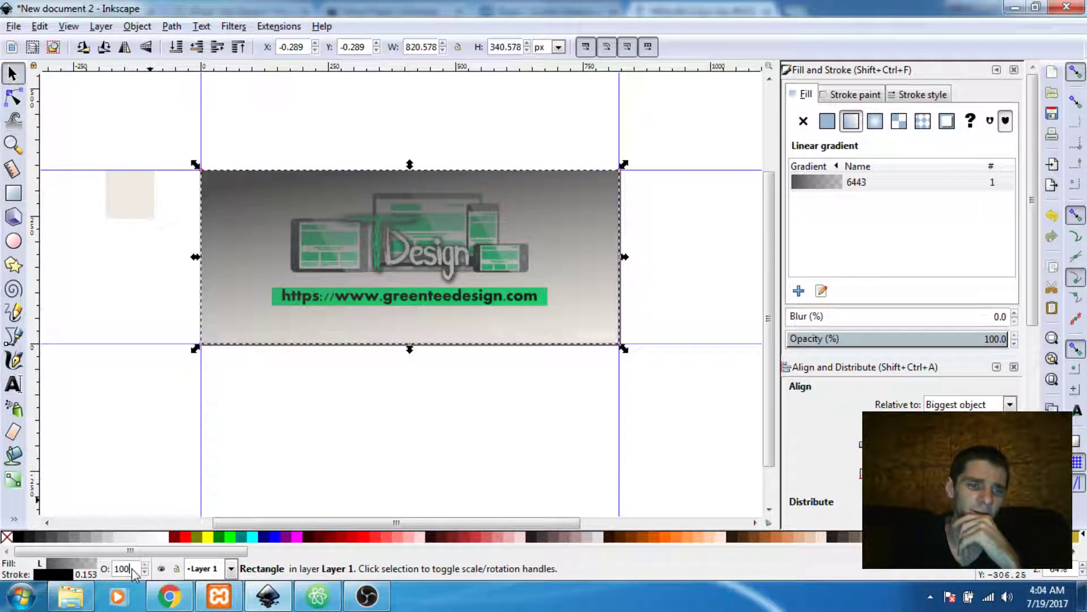
left_click_drag(132, 571, 102, 575)
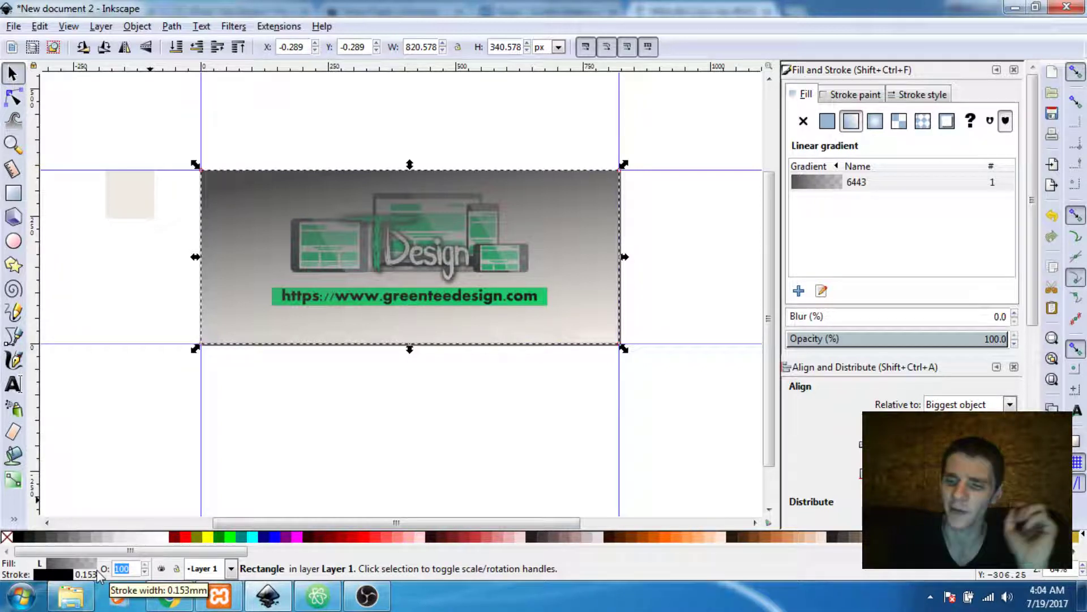
type("35")
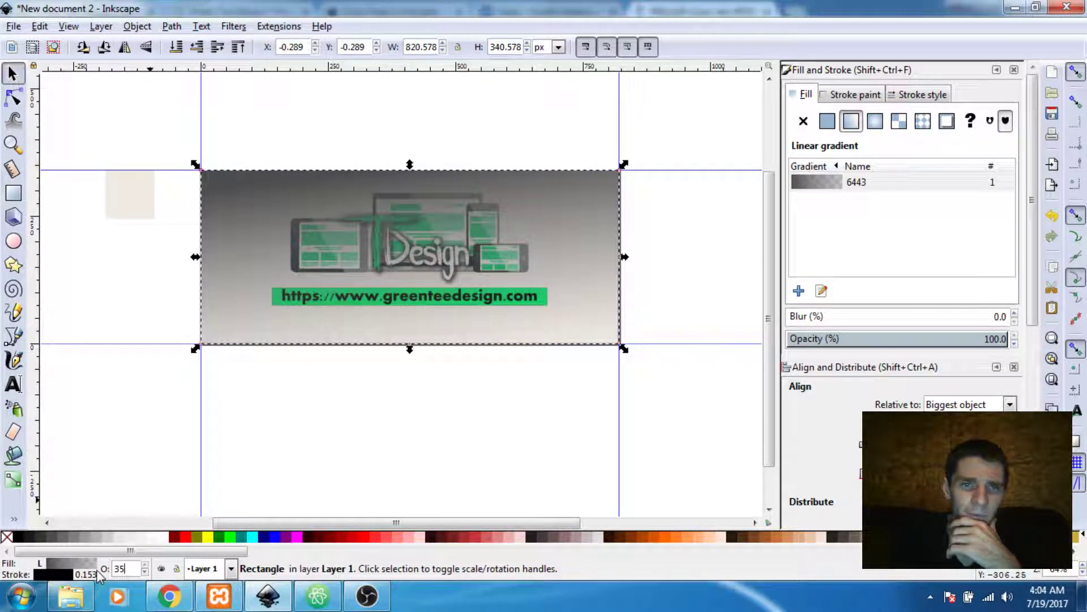
key("Return")
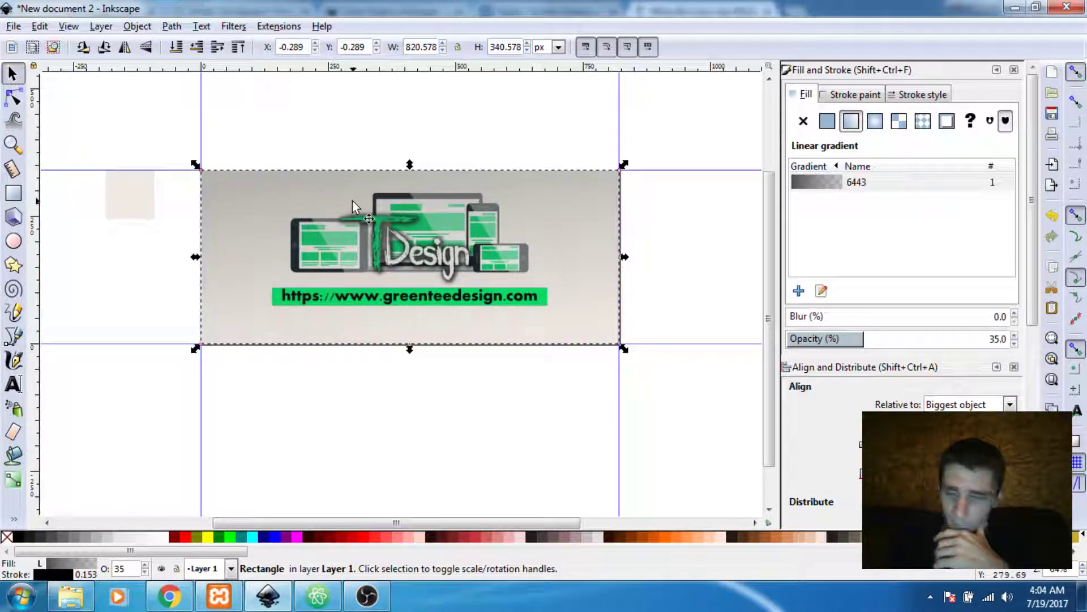
- Move the gradient overlay rectangle 60 px down so the top of the banner image is uncovered
key("plus")
key("plus")
key("minus")
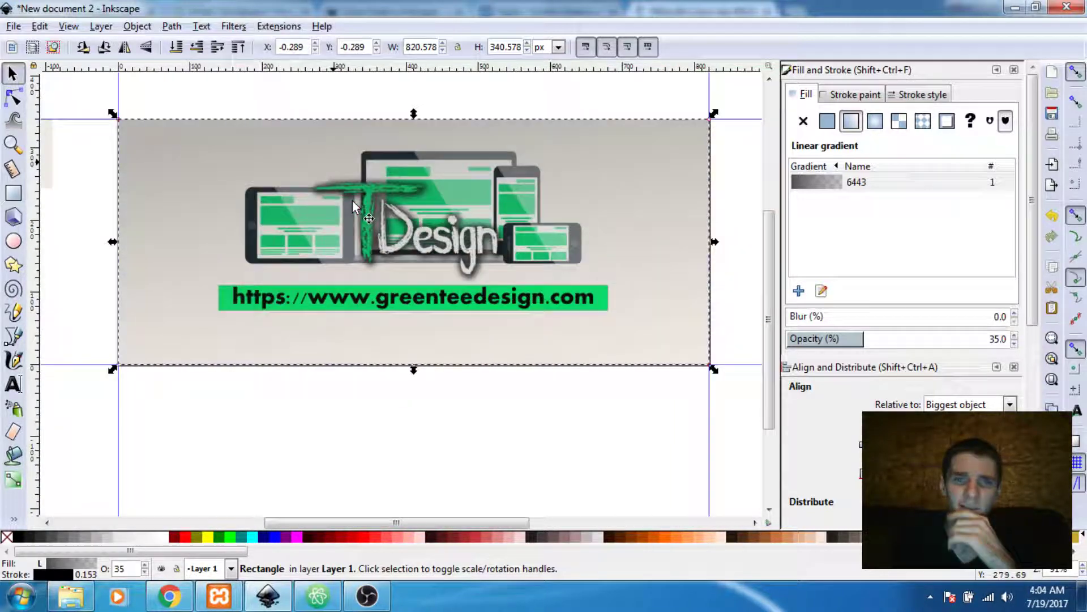
scroll(535, 402, "up", 2)
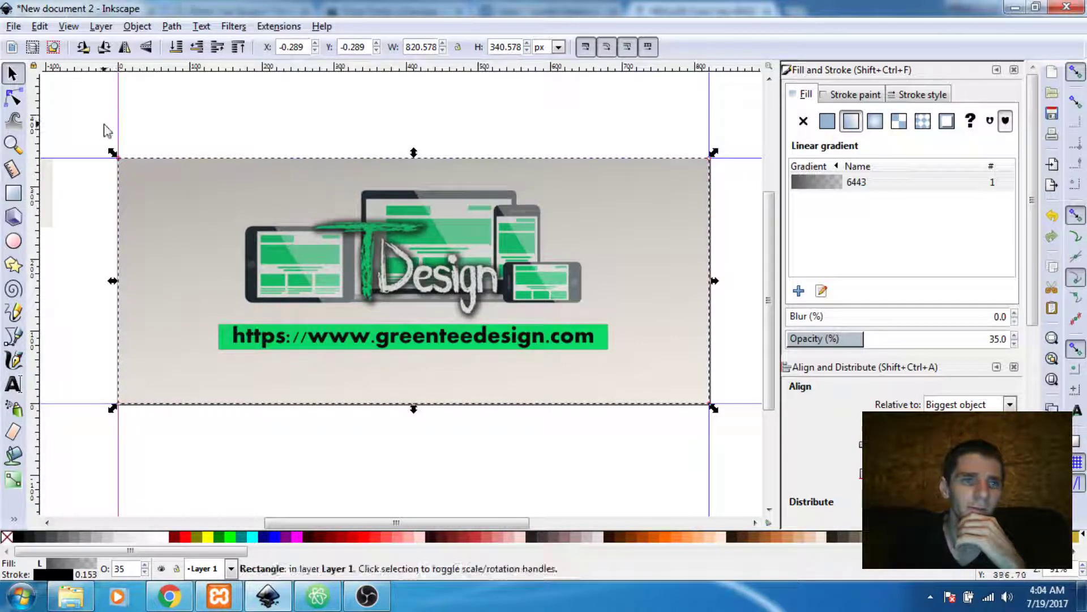
left_click(91, 273)
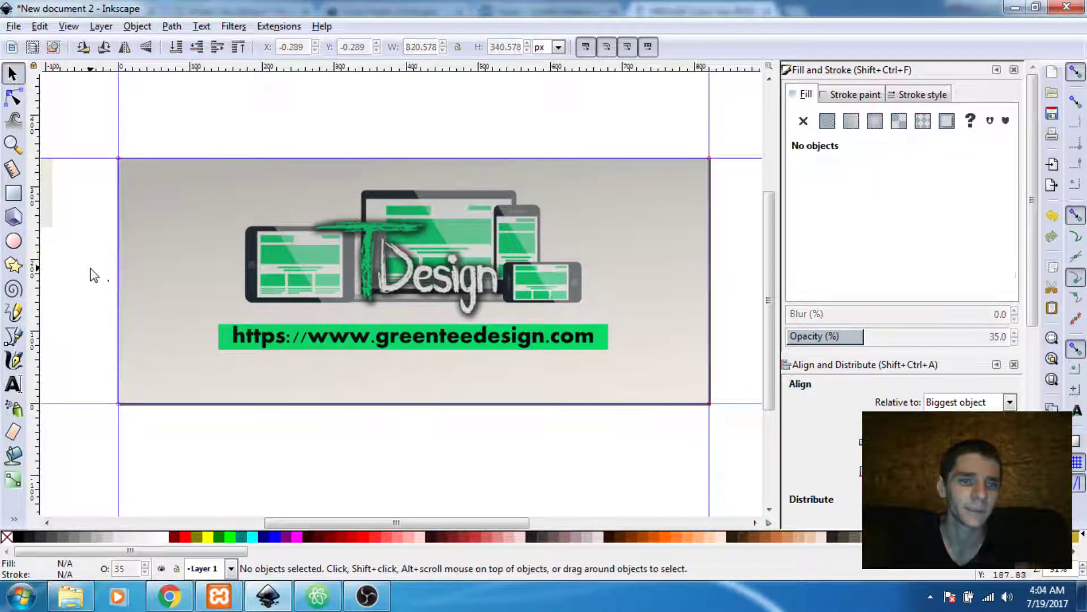
left_click(263, 278)
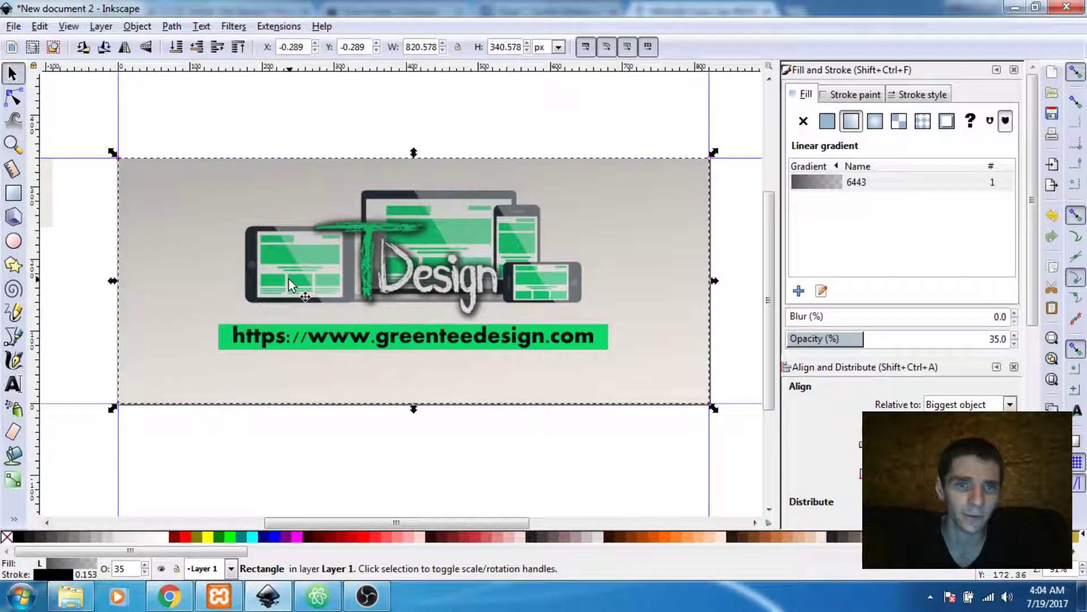
key("shift+Down")
key("shift+Down")
key("shift+Down")
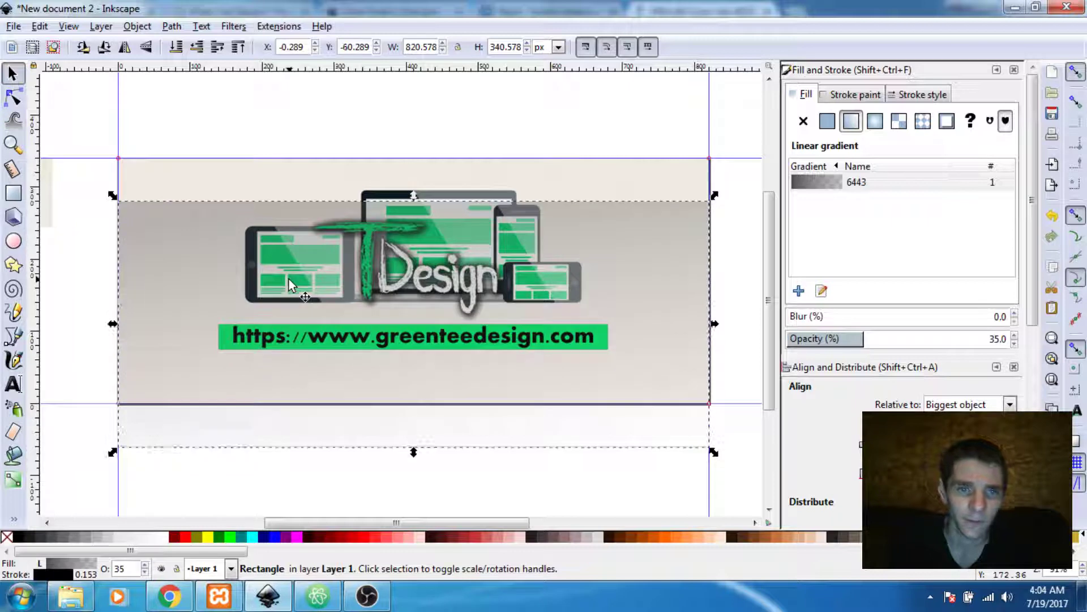
- Select the banner image with the devices and logo and raise it to the top of the stacking order
left_click(497, 195)
right_click(498, 195)
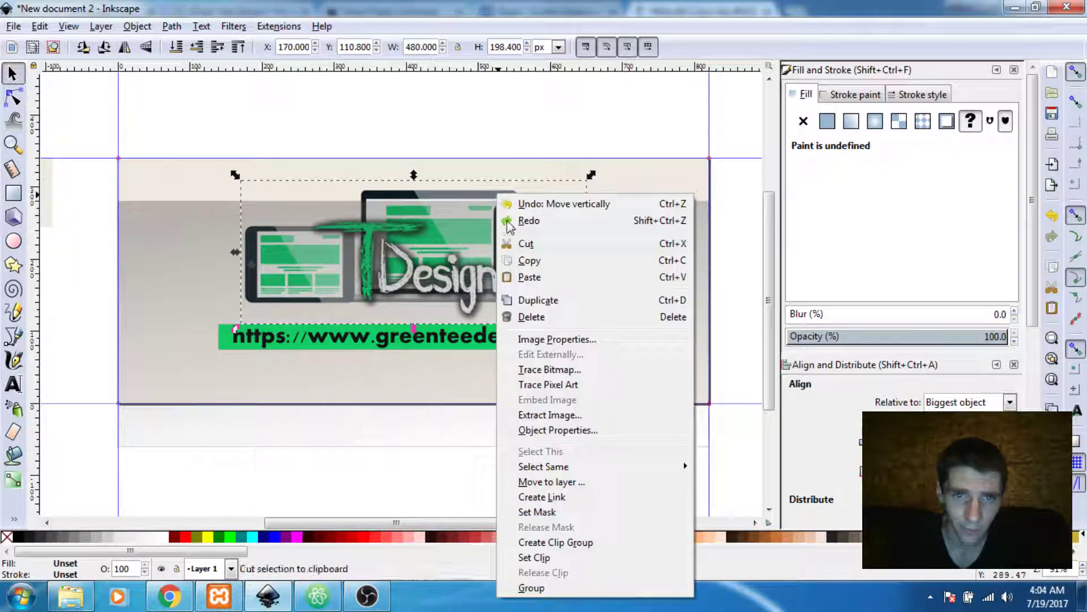
left_click(135, 27)
left_click(135, 26)
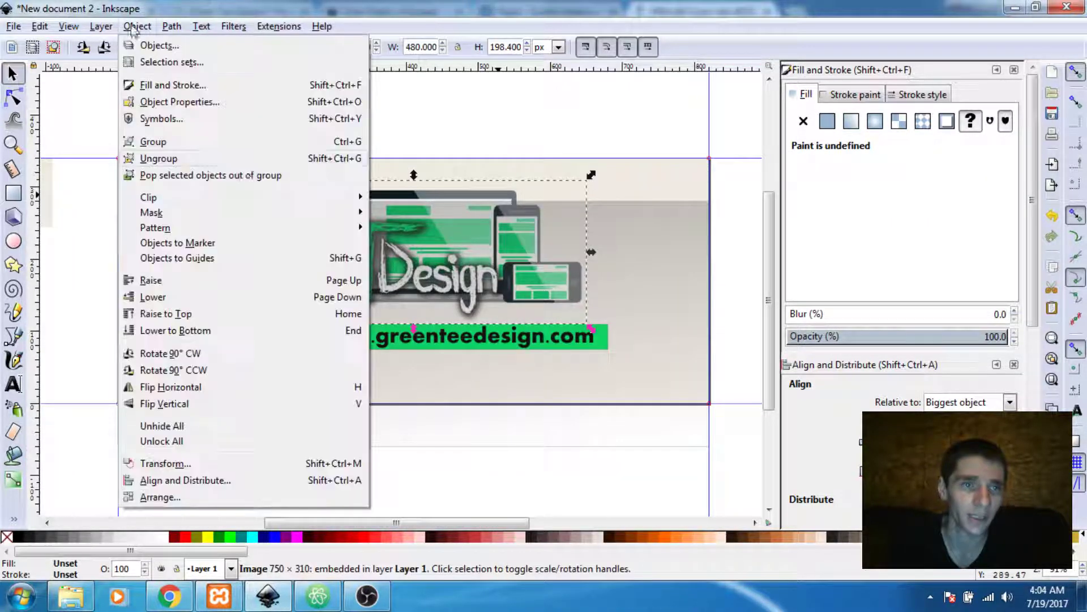
left_click(204, 314)
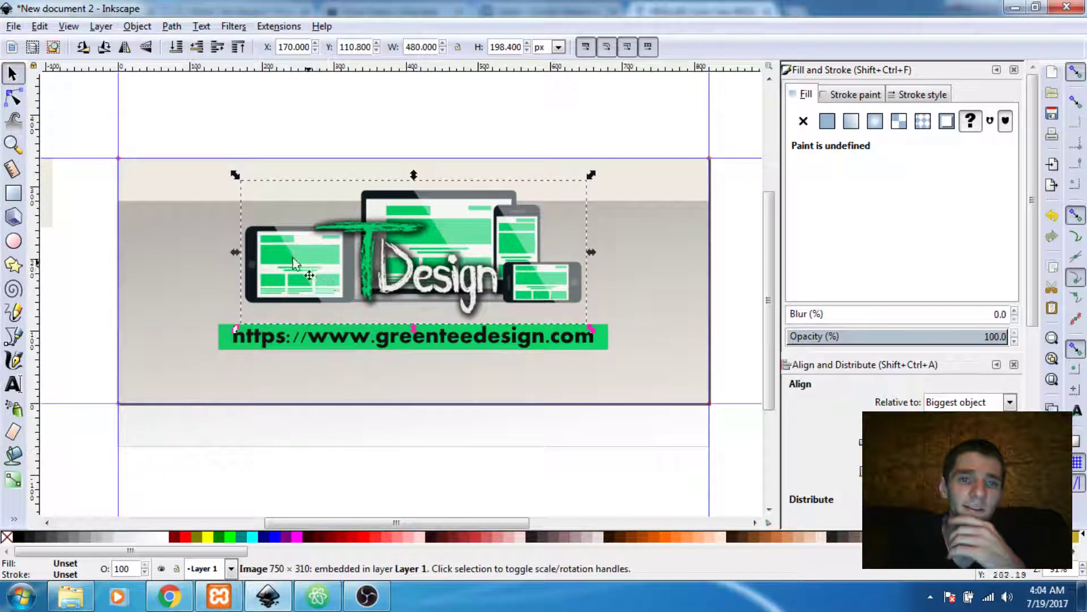
- Centre the gradient overlay rectangle vertically relative to the page so it covers the full cover area again
left_click(207, 242)
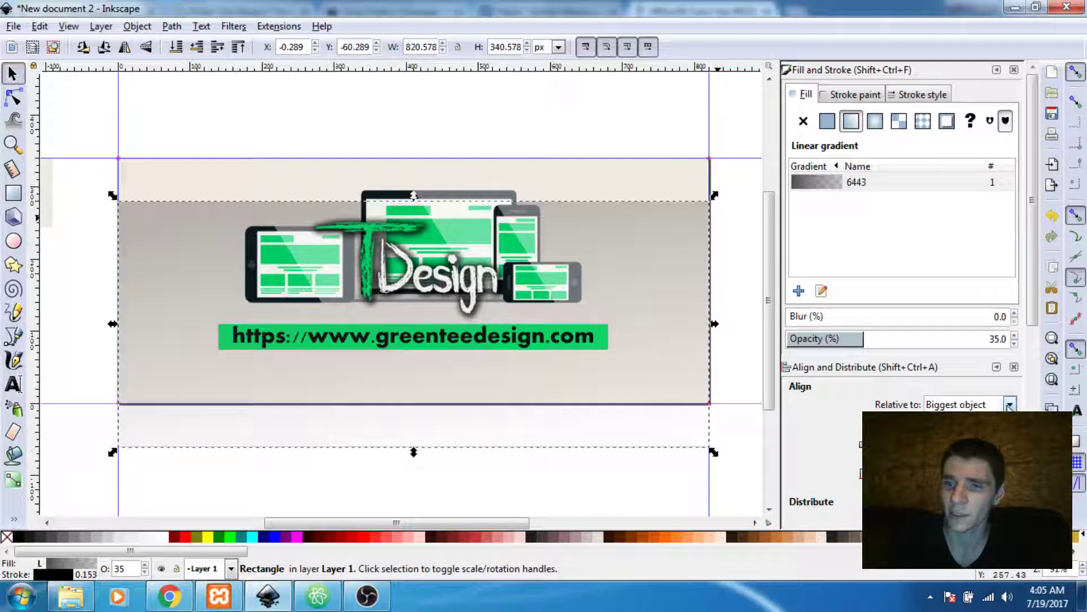
left_click(958, 474)
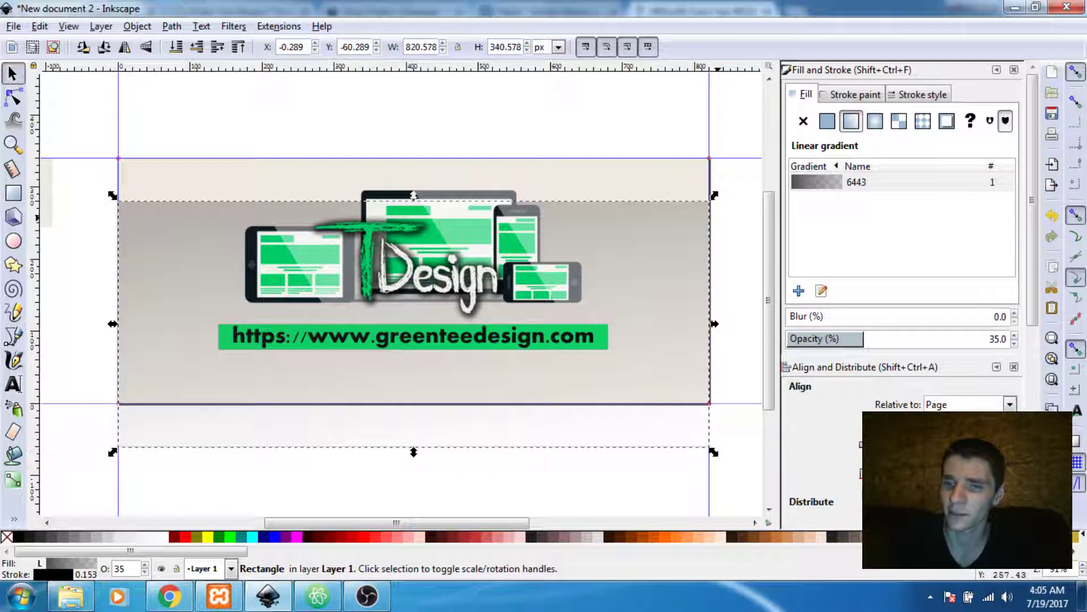
left_click(906, 474)
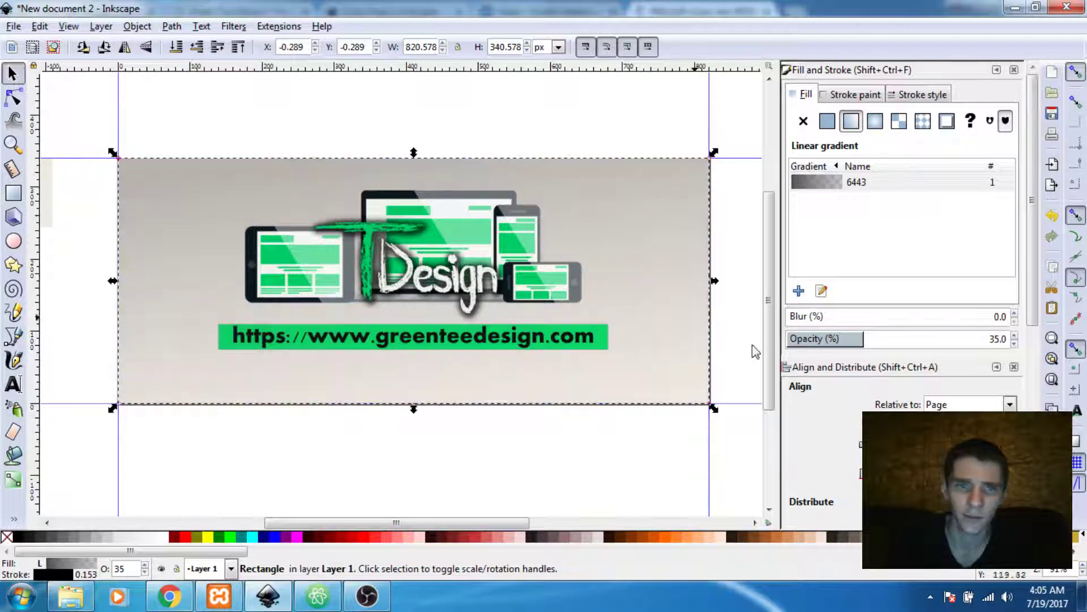
left_click(88, 318)
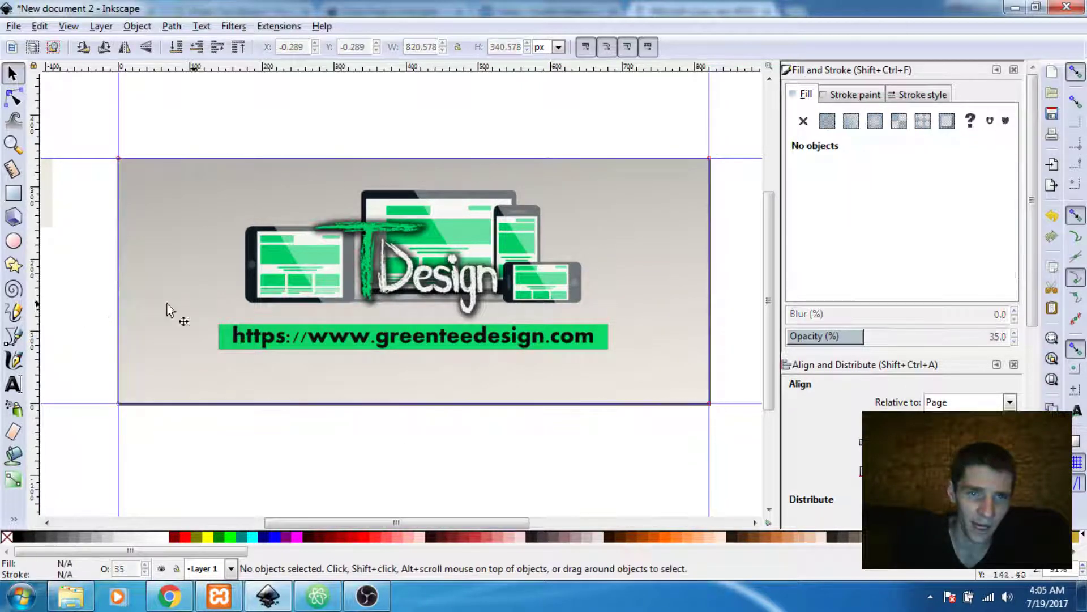
- Examine the banner image and the whole cover composition, including at a much smaller zoom level
left_click(281, 266)
left_click(129, 157)
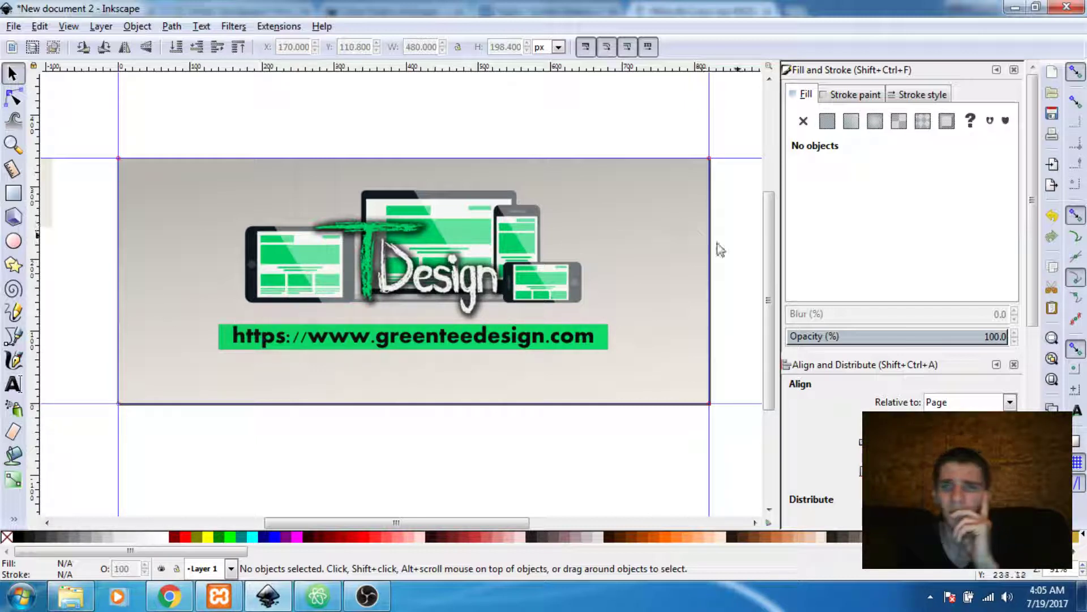
mouse_move(767, 227)
left_mouse_down()
mouse_move(766, 258)
mouse_move(767, 244)
left_mouse_up()
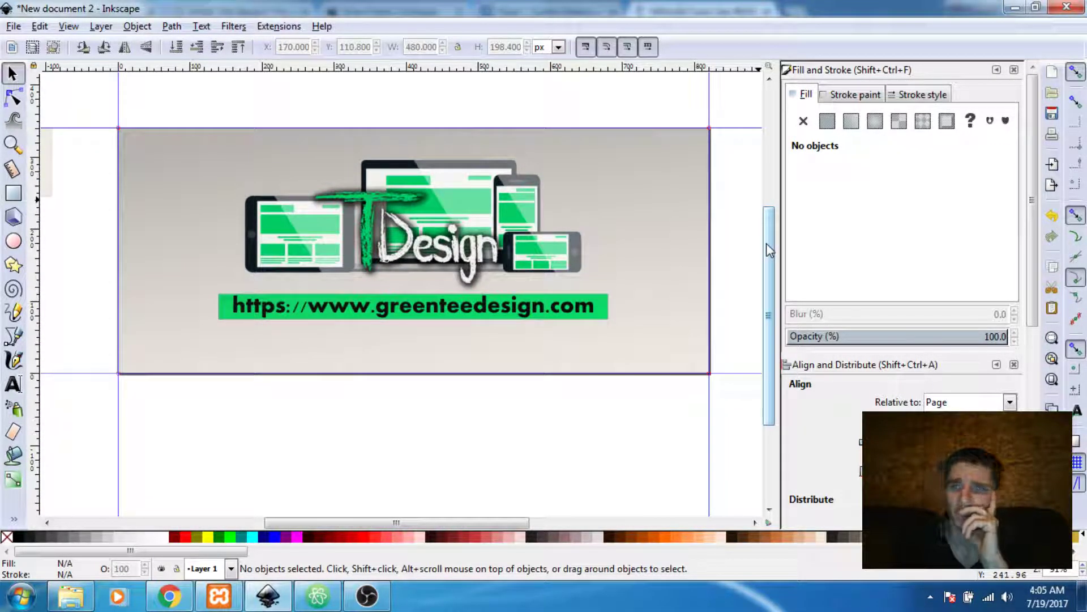
key("minus")
key("minus")
key("minus")
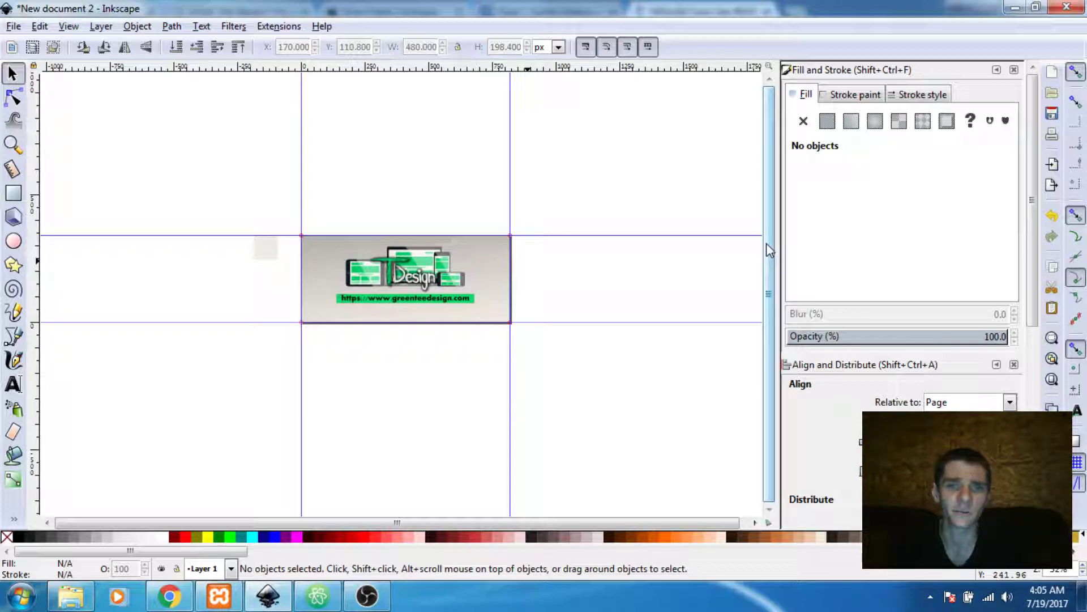
key("plus")
key("plus")
key("plus")
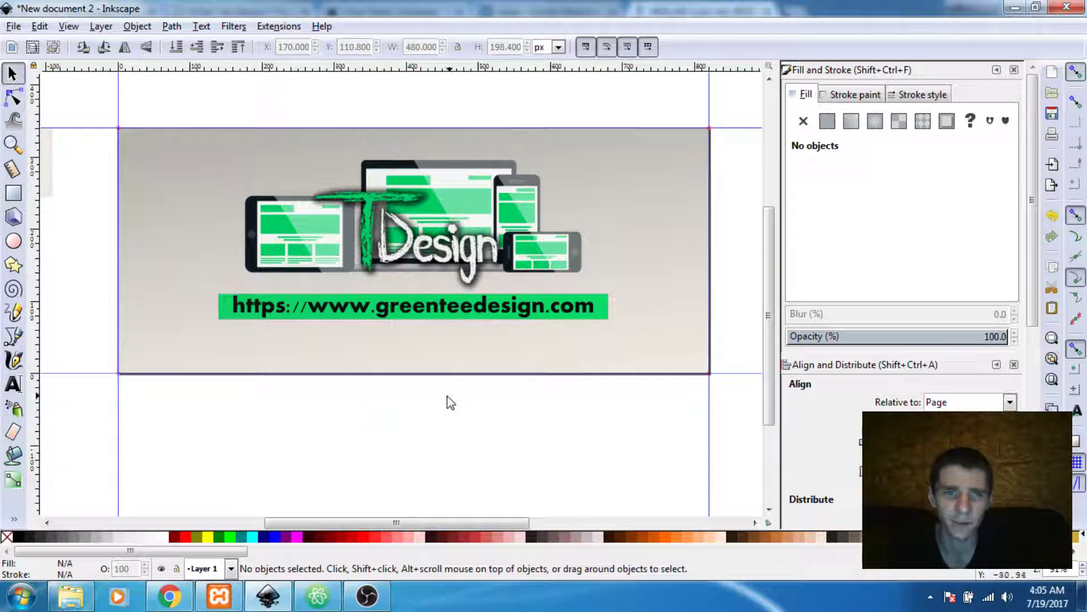
- Try to select the banner image and the green website address bar together
left_click(447, 188)
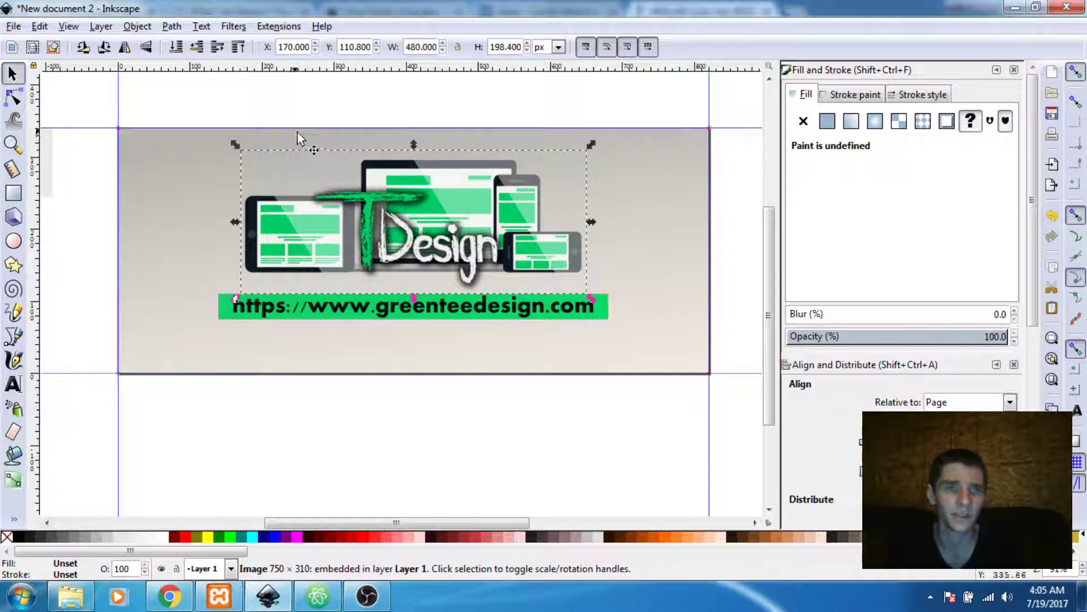
left_click(371, 311, "shift")
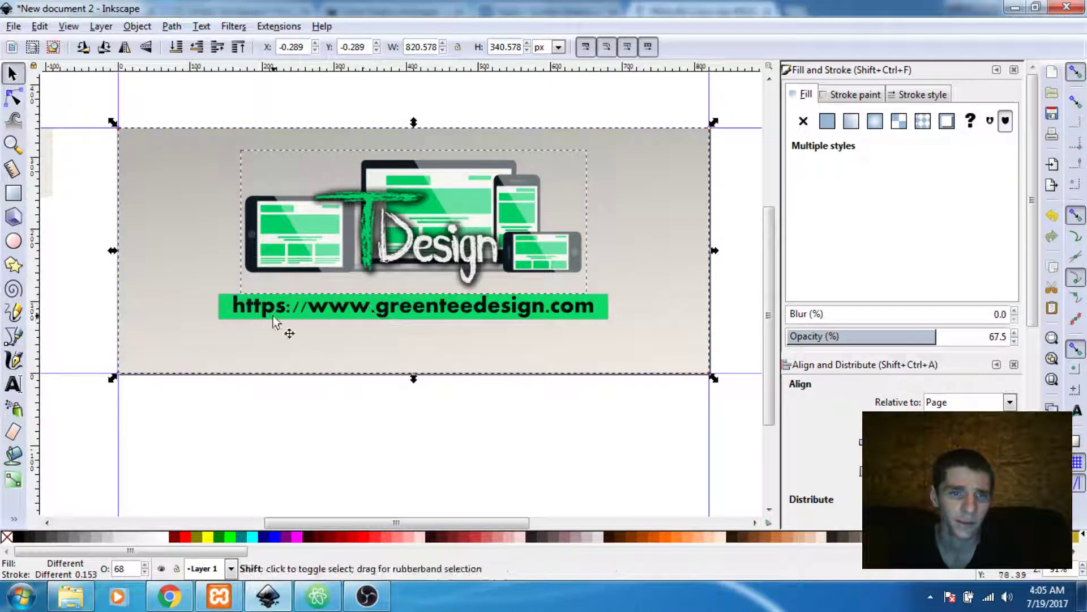
left_click(279, 343, "shift")
left_click(261, 310, "shift")
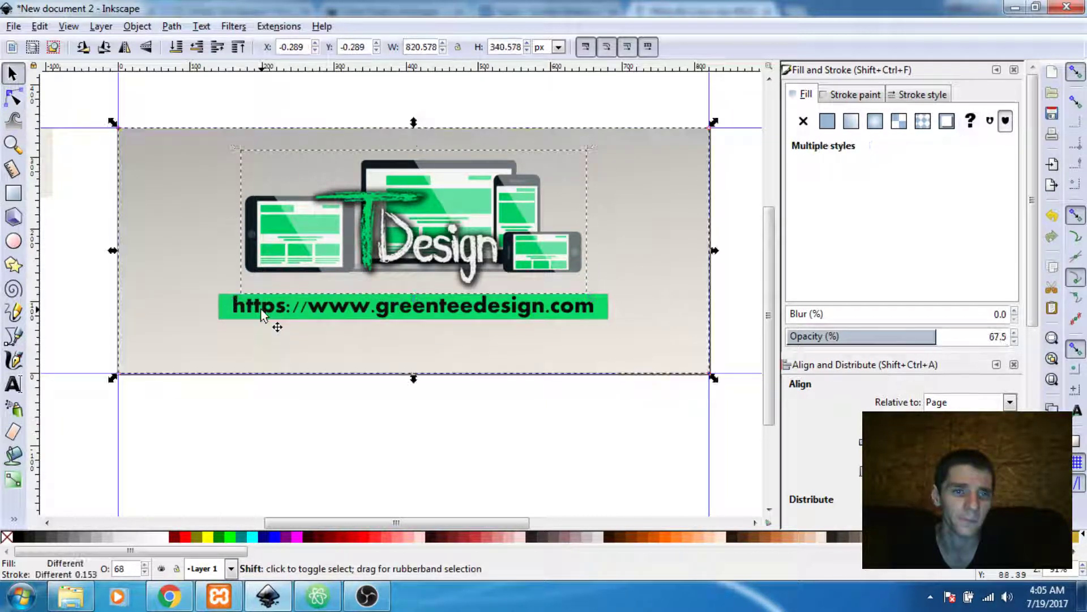
left_click(261, 312, "shift")
left_click_drag(483, 496, 354, 130)
left_click(281, 317)
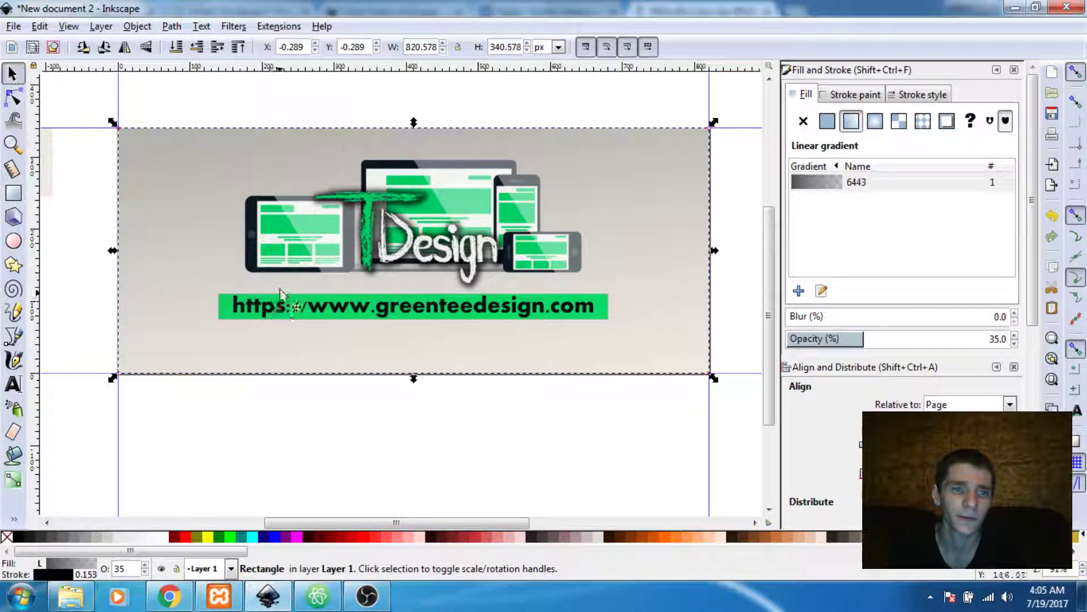
left_click(279, 400)
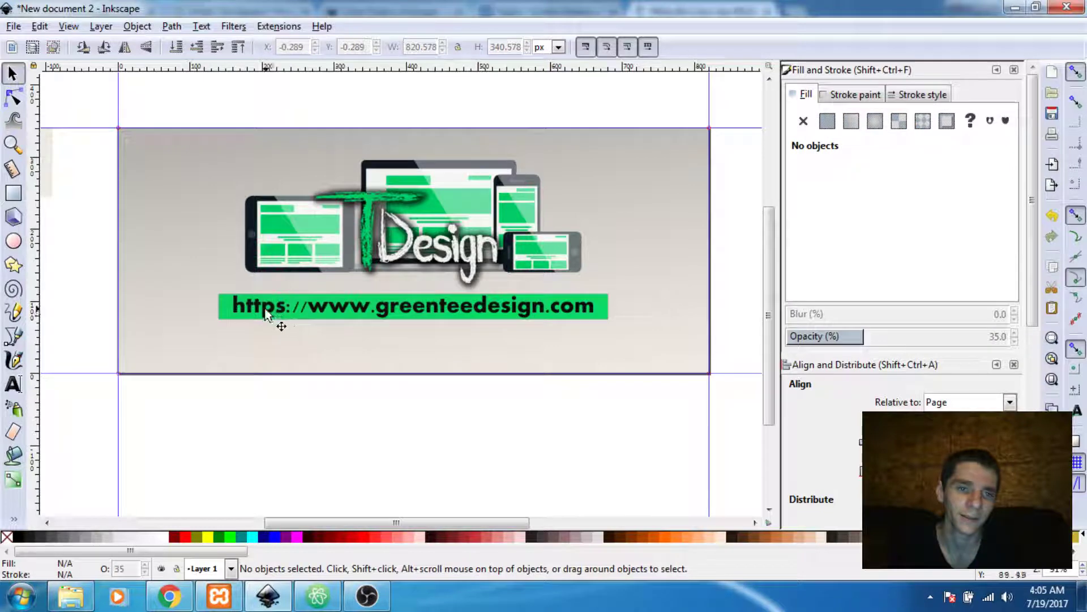
- Try again to pick the website address bar beneath the gradient overlay, alone and in combination with the banner image
left_click(280, 324)
double_click(266, 309)
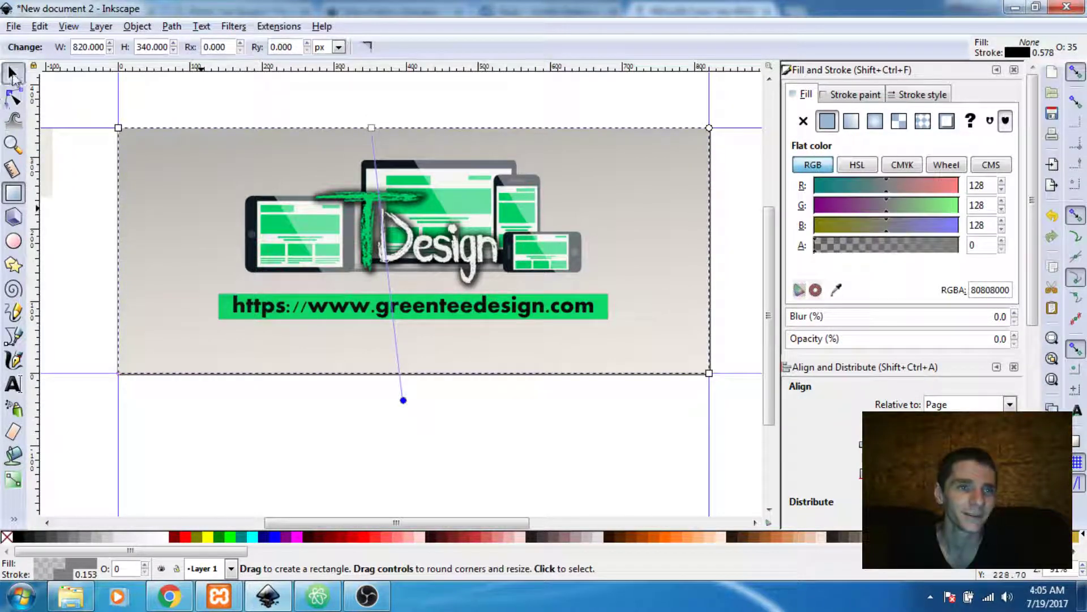
left_click(13, 75)
left_click(380, 215)
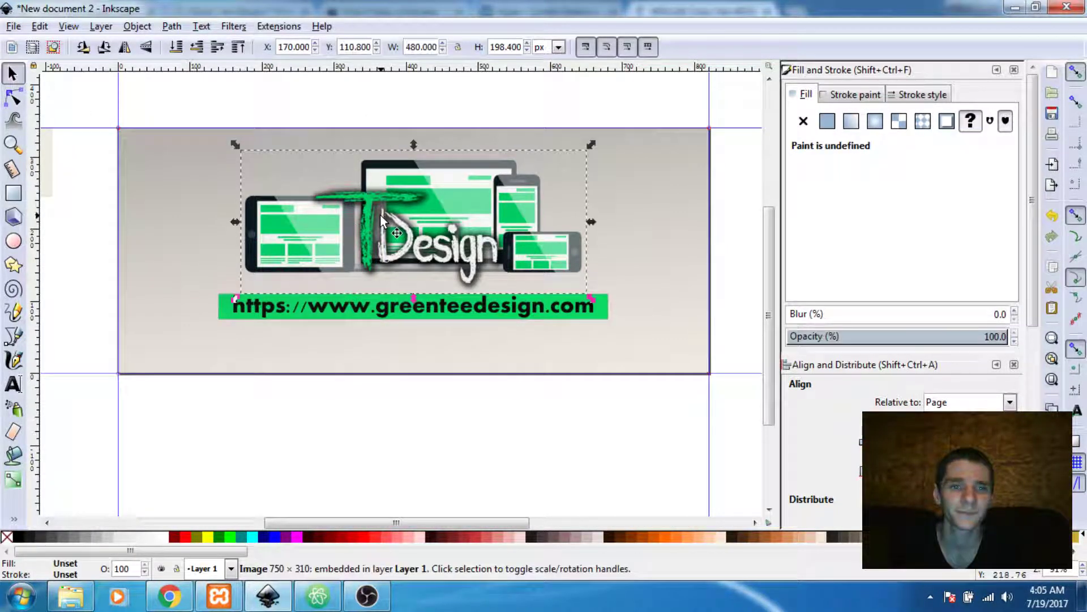
left_click(345, 306, "shift")
left_click(343, 408)
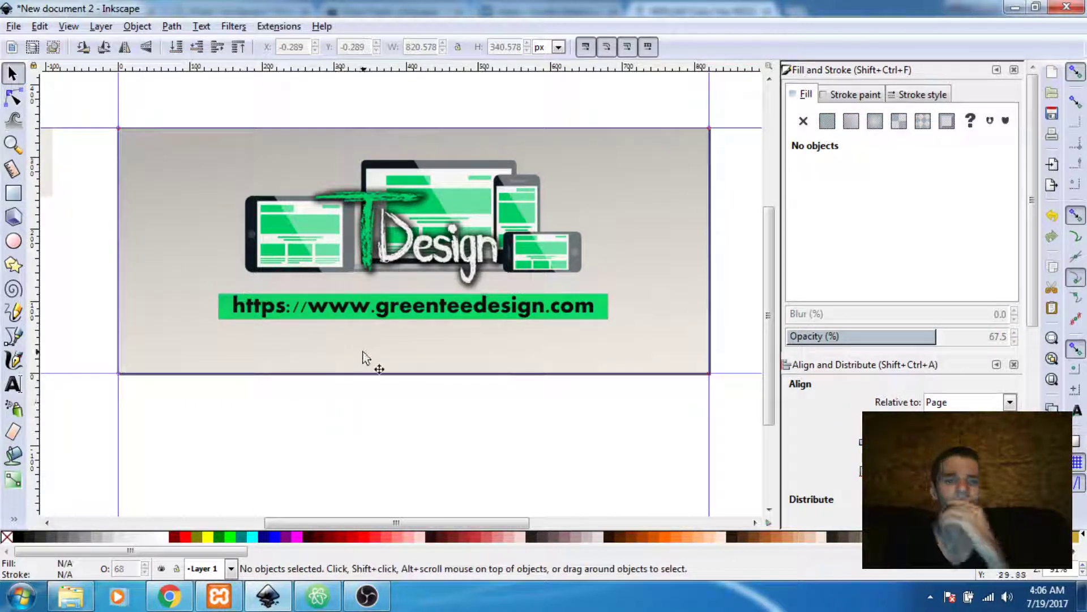
left_click(350, 306)
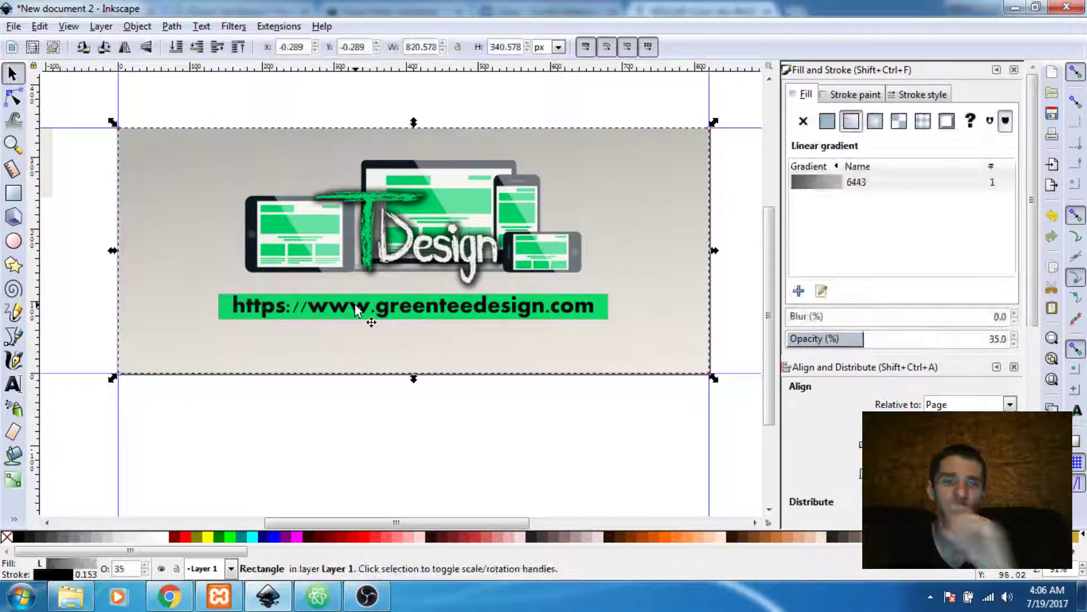
key("r")
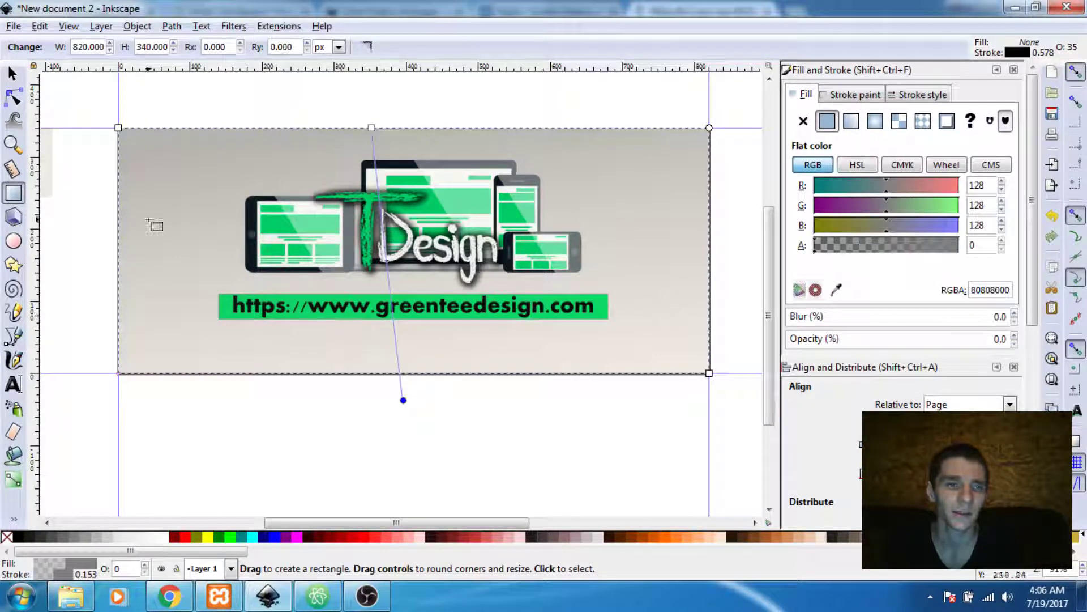
left_click(13, 73)
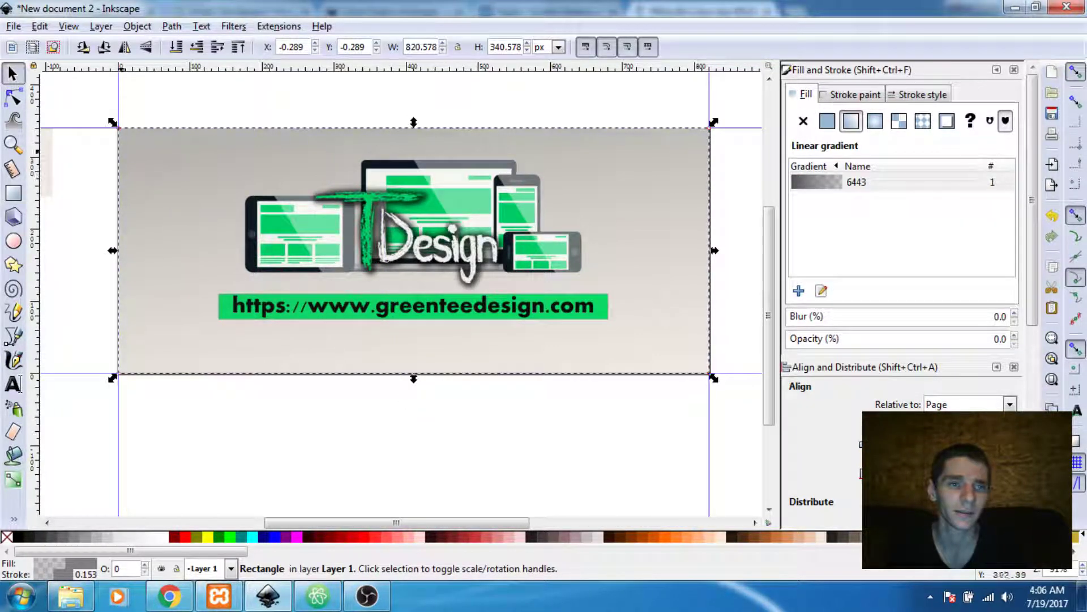
left_click(86, 108)
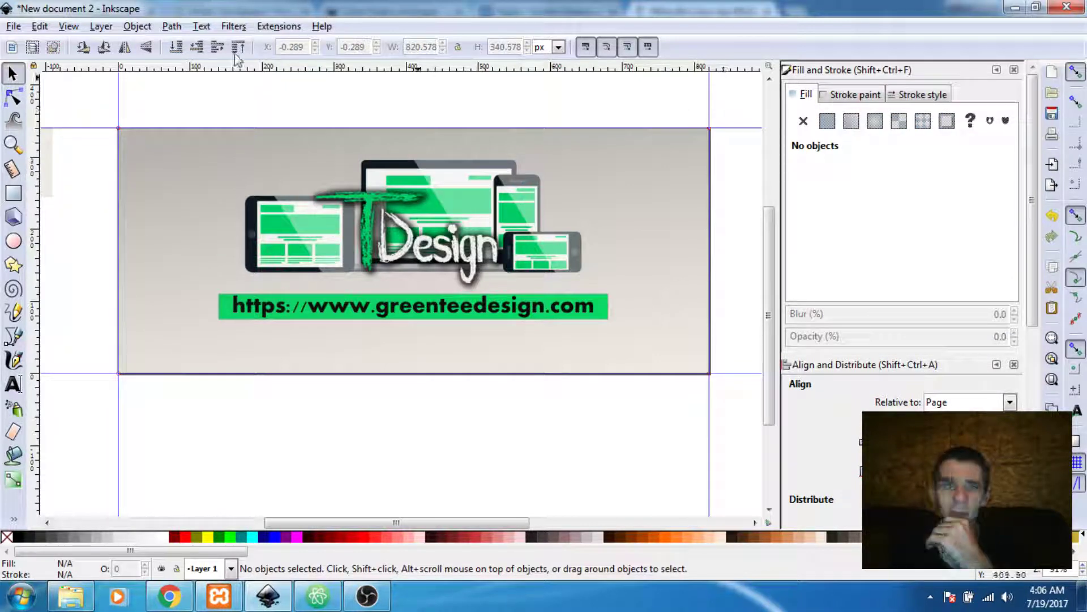
- Set up a PNG export of the page area at a resolution of 96 dpi
left_click(12, 26)
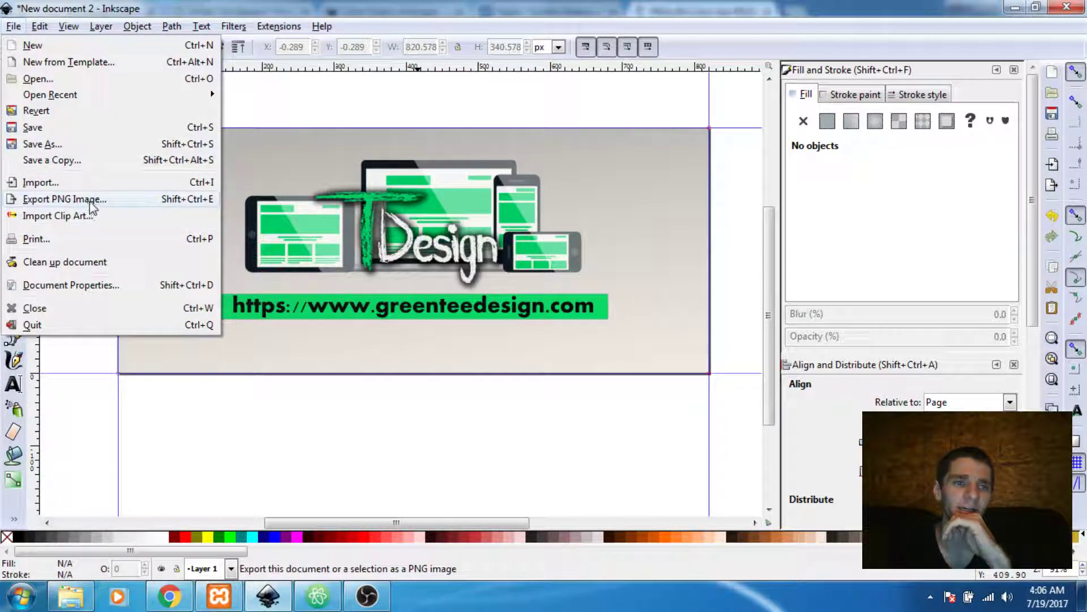
left_click(91, 201)
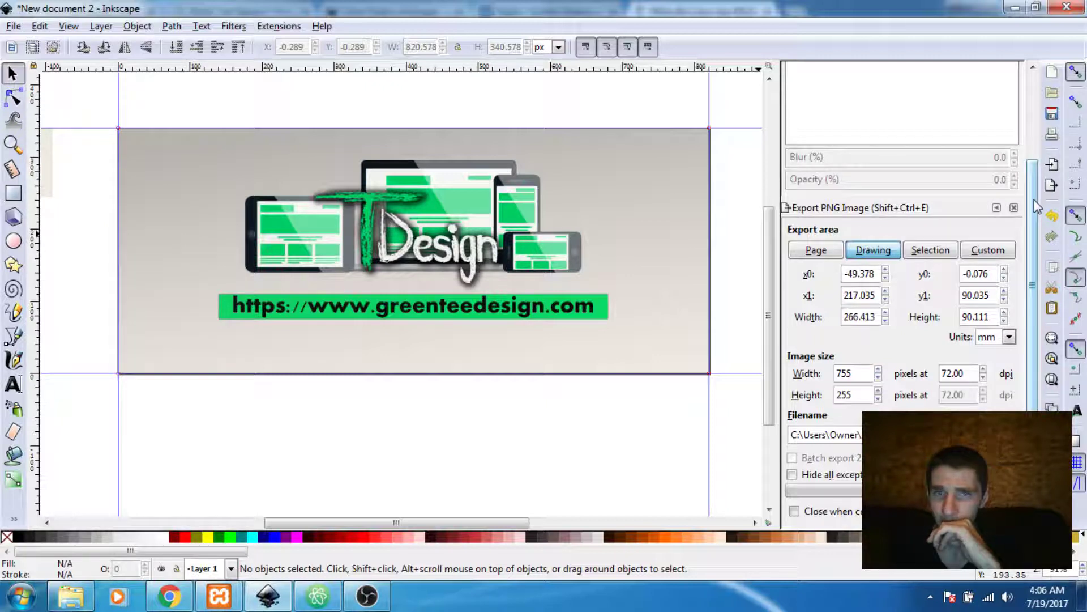
left_click_drag(1034, 200, 1034, 206)
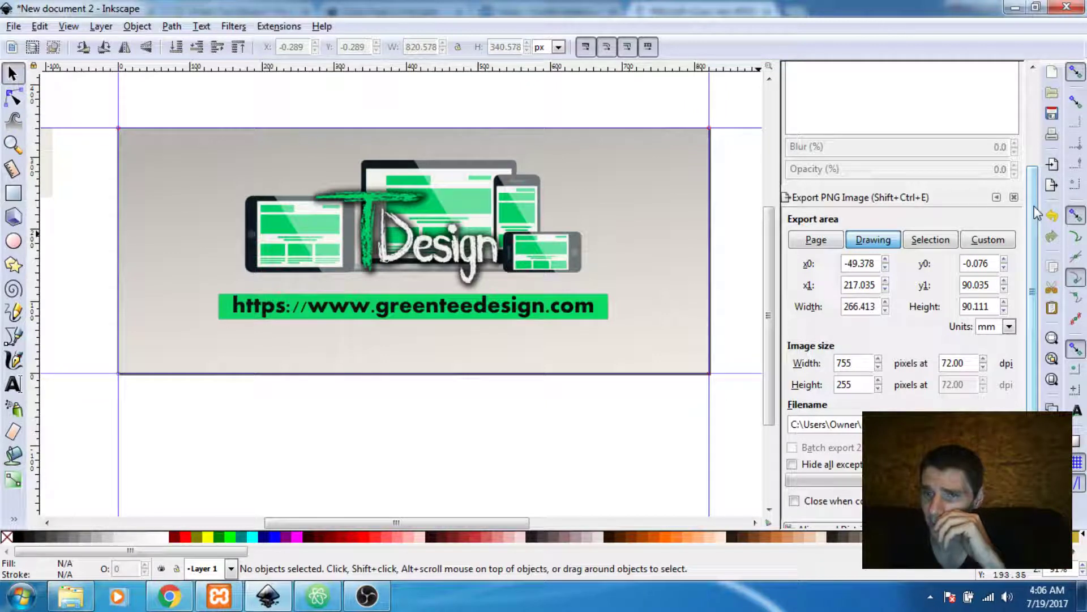
left_click(817, 243)
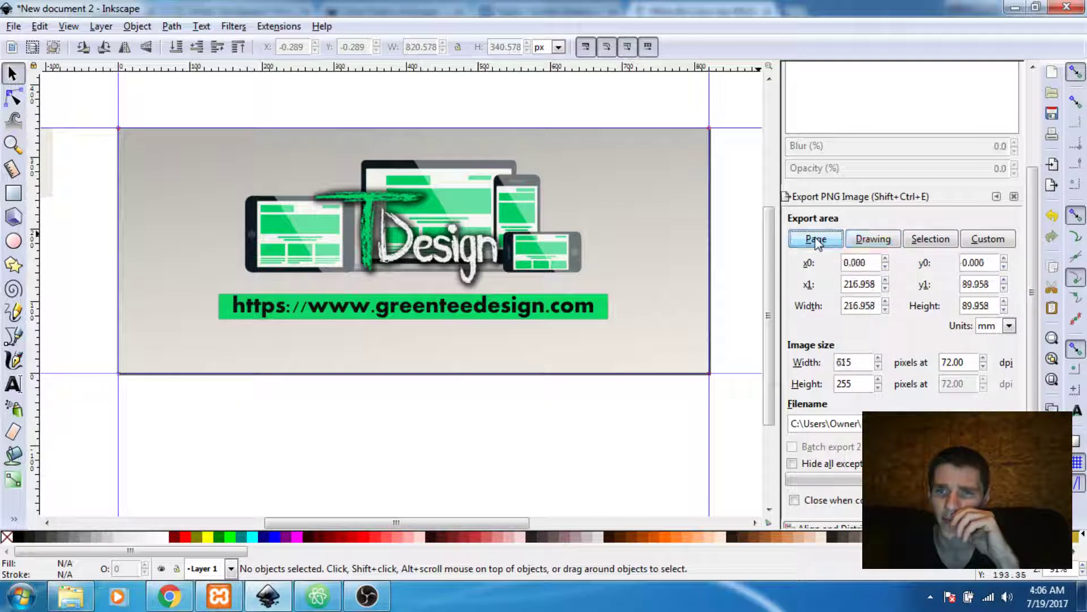
triple_click(967, 364)
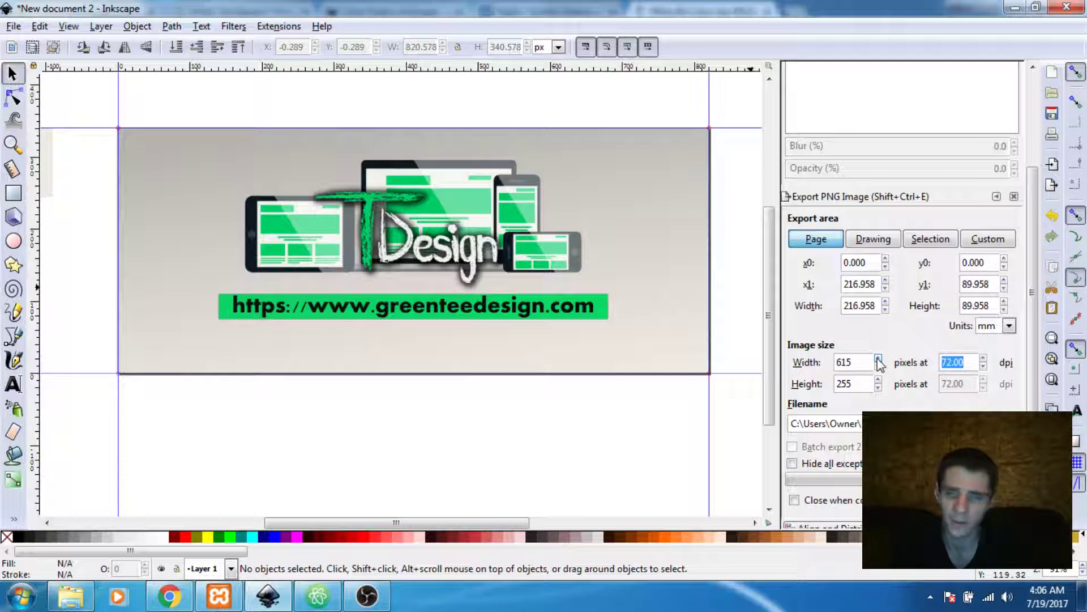
type("9")
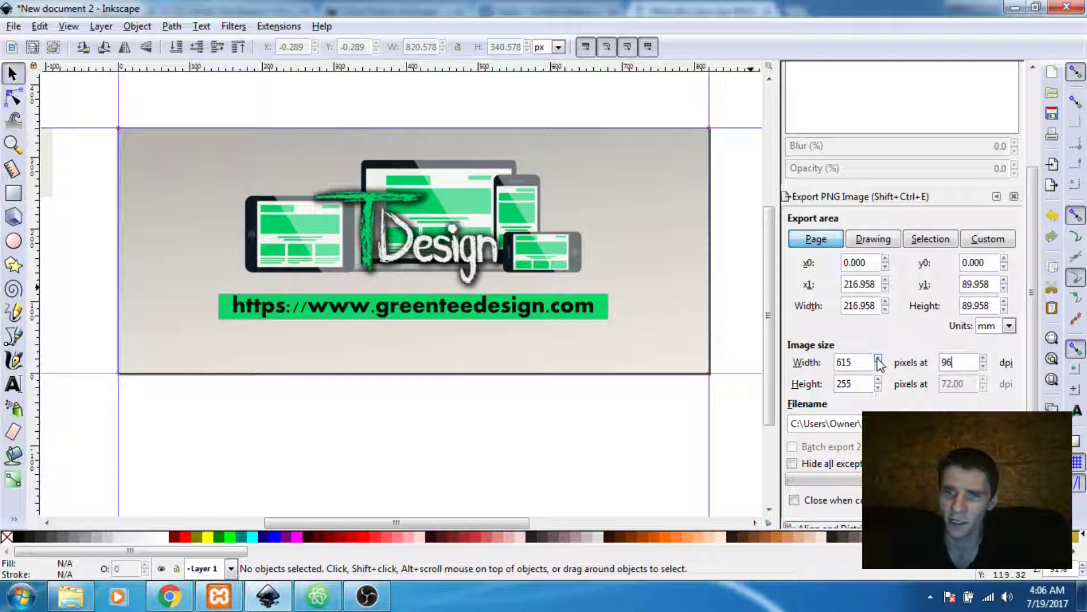
type("6")
key("Return")
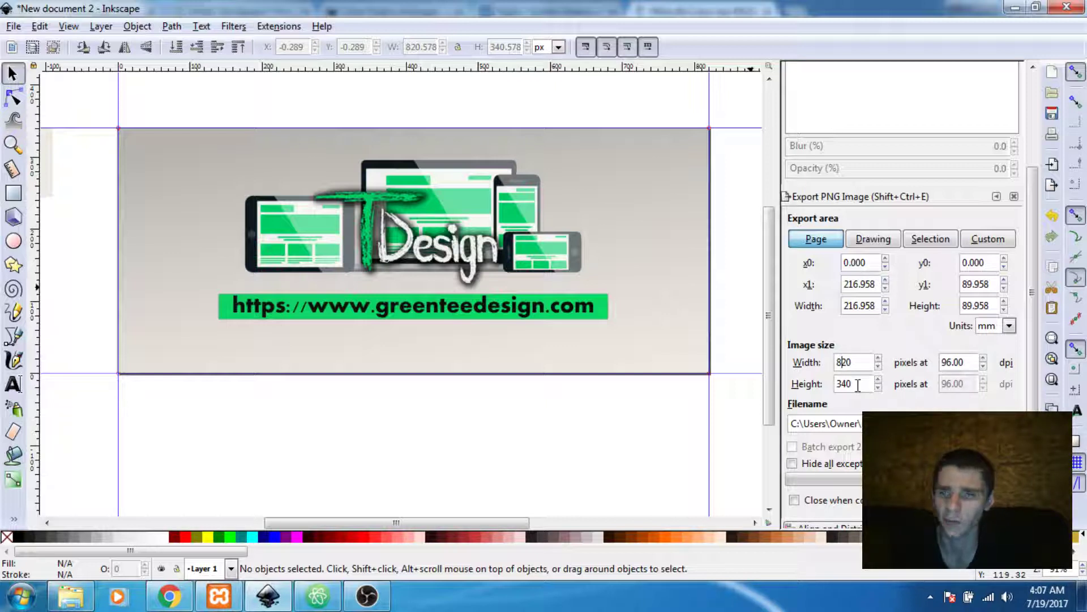
- Set the export resolution to 72 dpi to compare the image size, and restore it to 96 dpi
double_click(962, 365)
type("72")
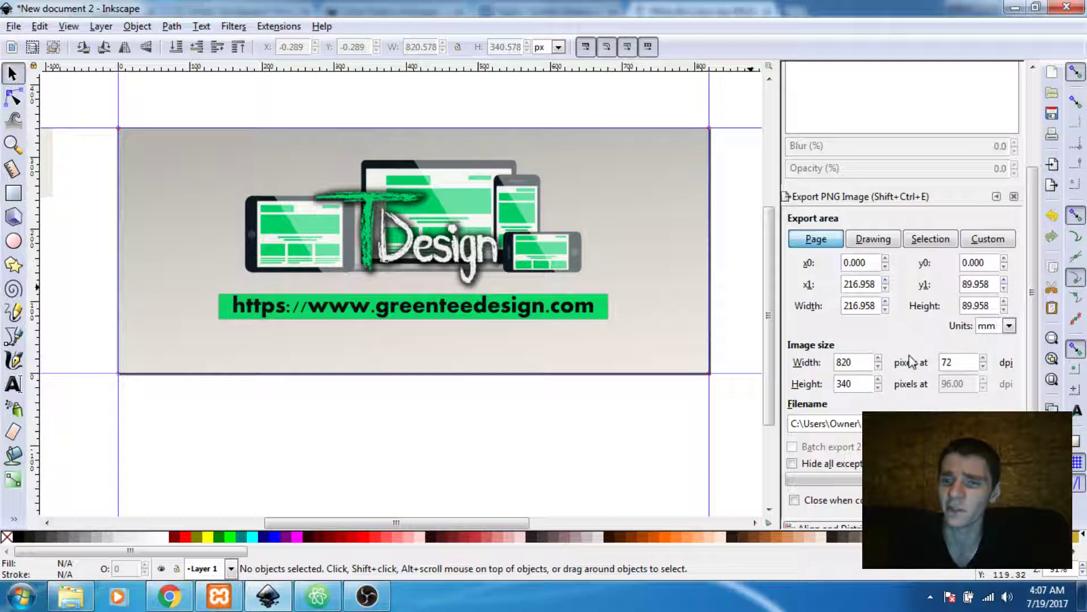
key("Return")
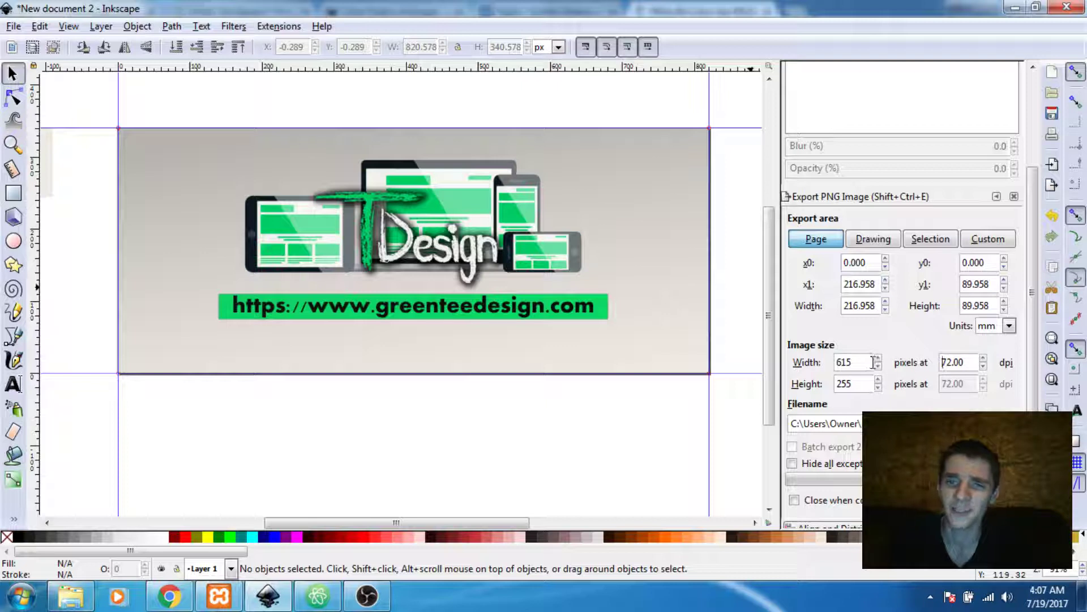
double_click(975, 360)
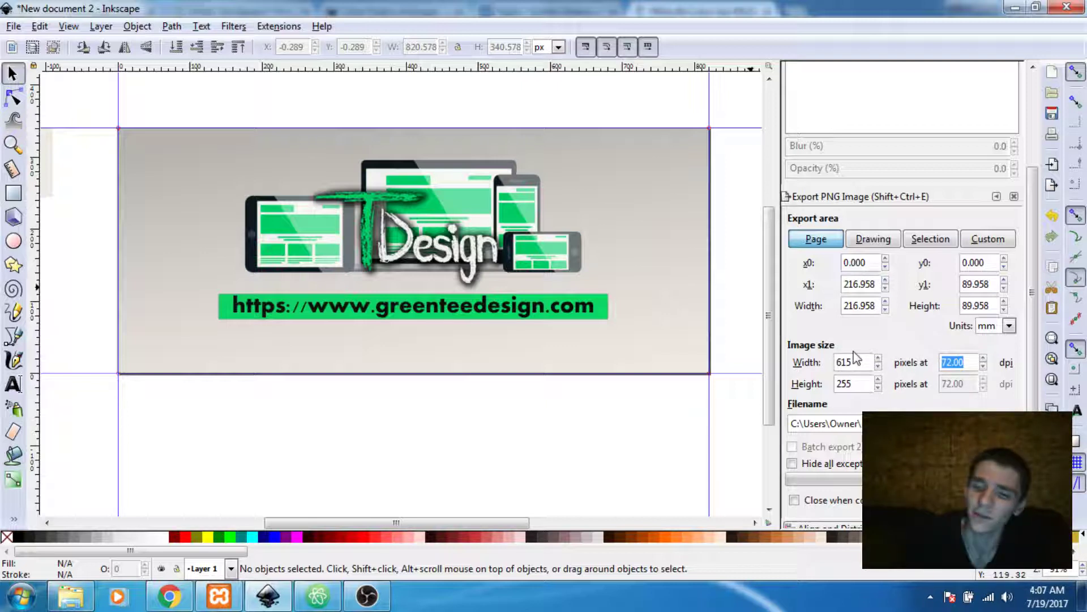
type("96")
key("Return")
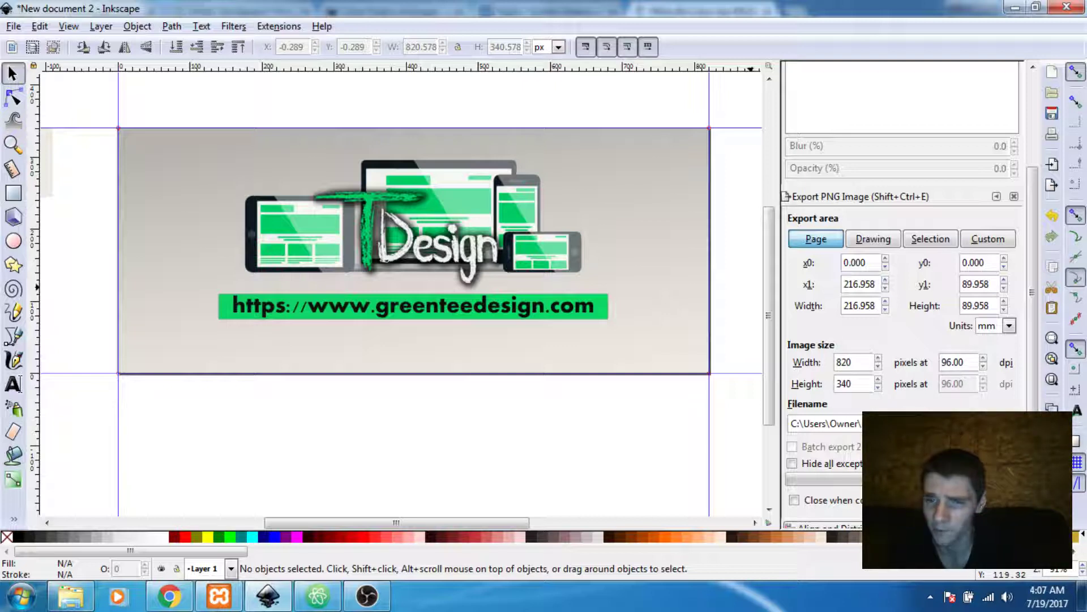
- Set the export file to july17gtdfbcover as a PNG in the htdocs\greenteedesign\img folder
left_click(1002, 423)
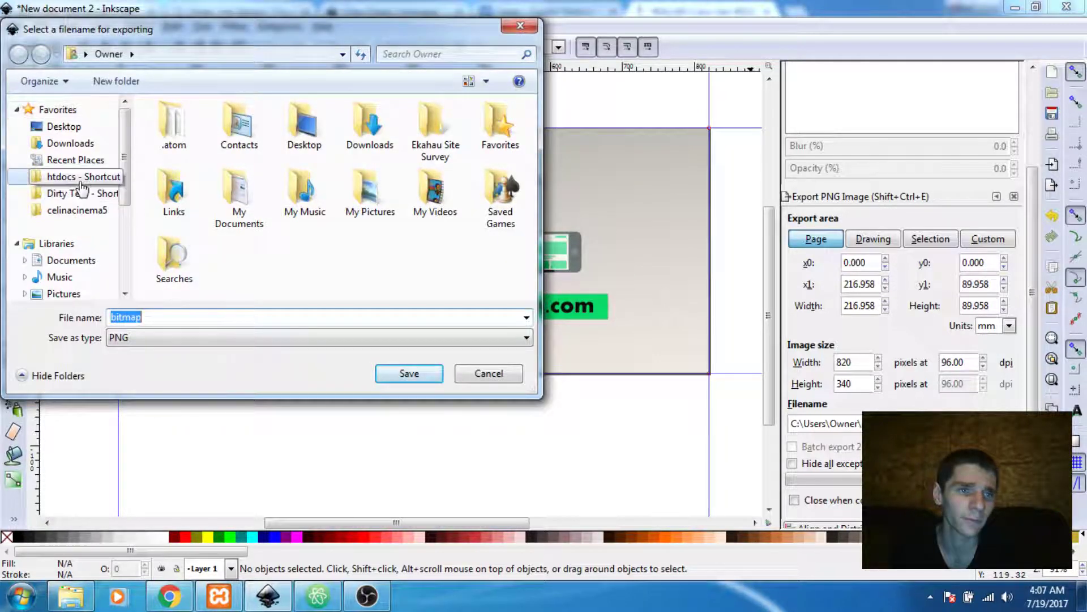
left_click(68, 176)
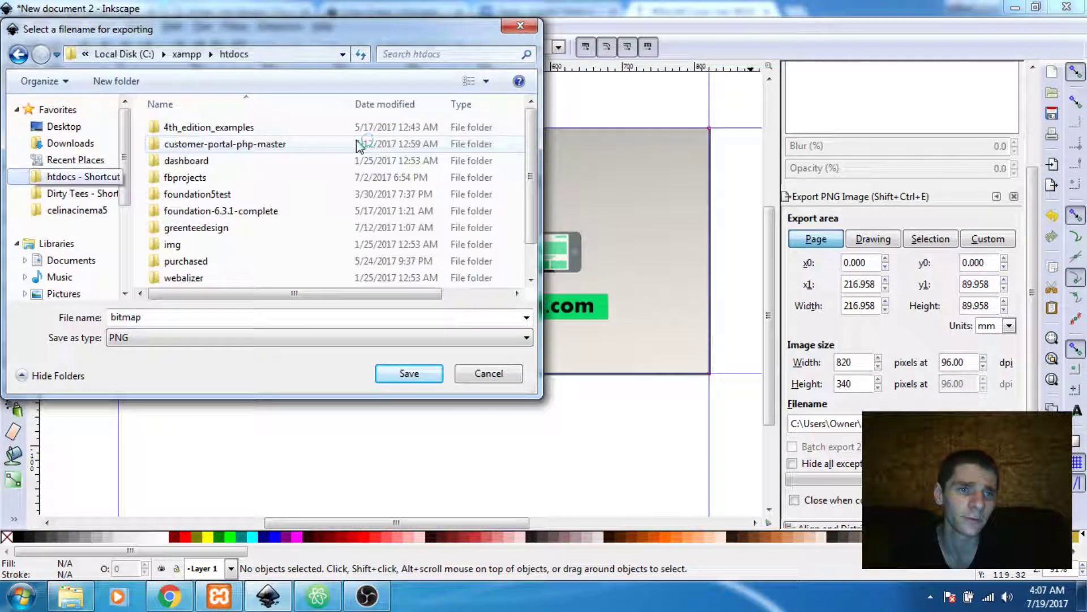
double_click(211, 227)
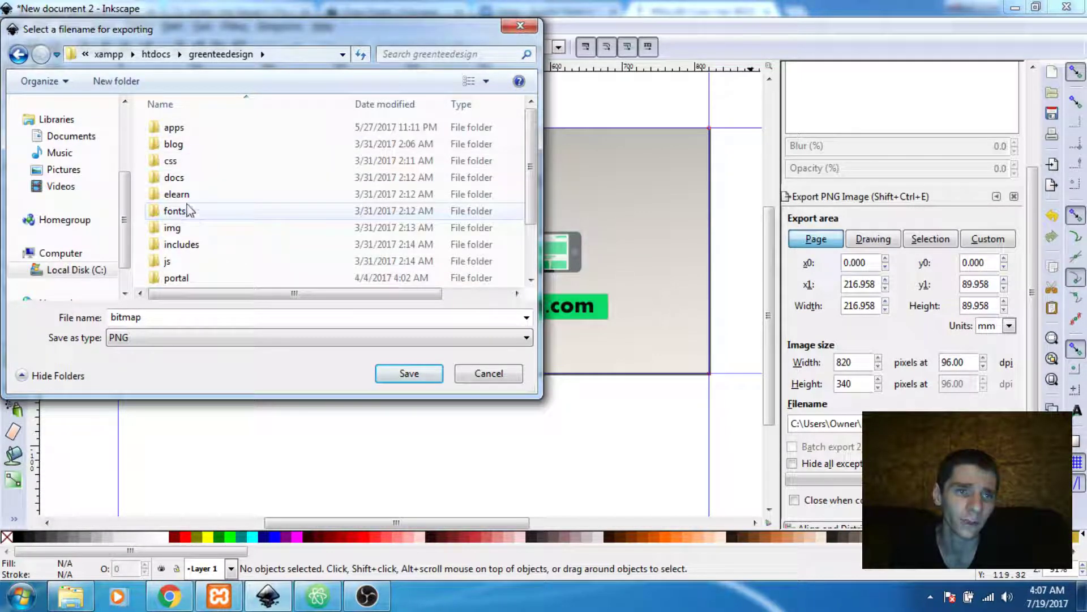
double_click(180, 228)
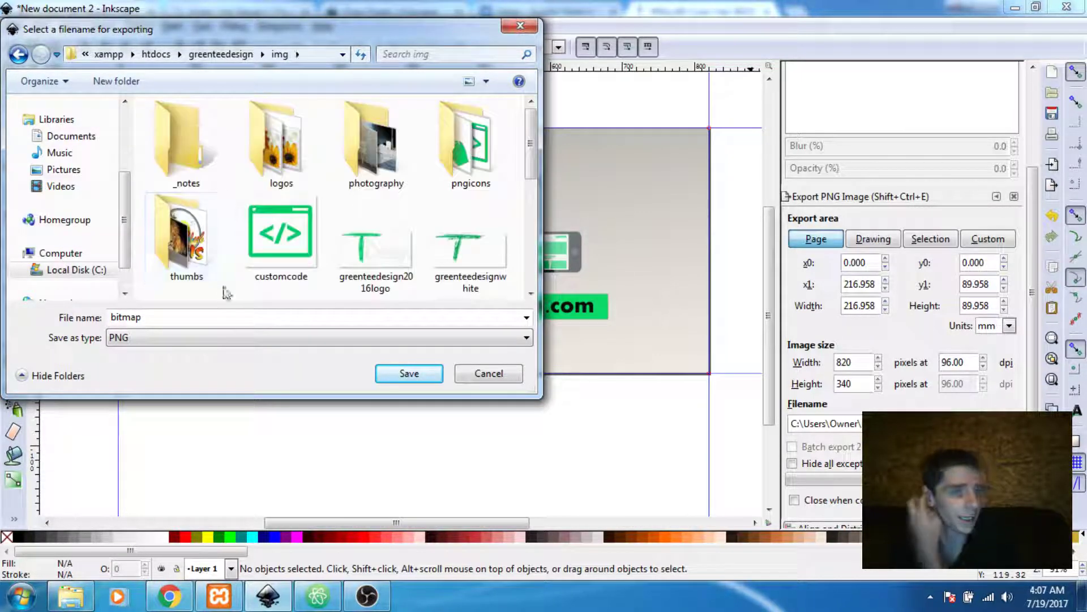
double_click(193, 313)
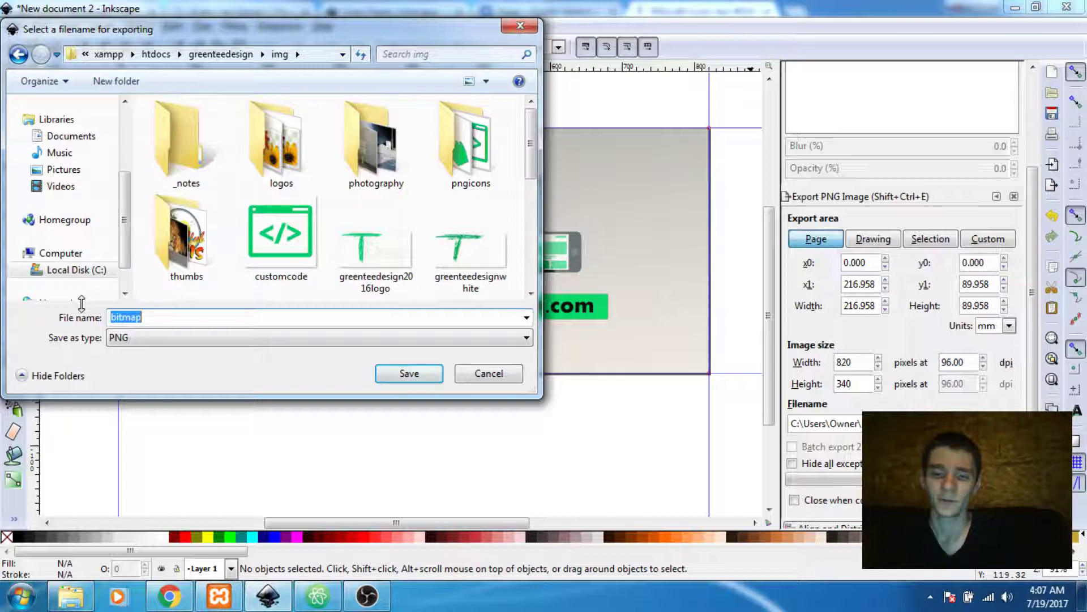
type("july17gtdfb")
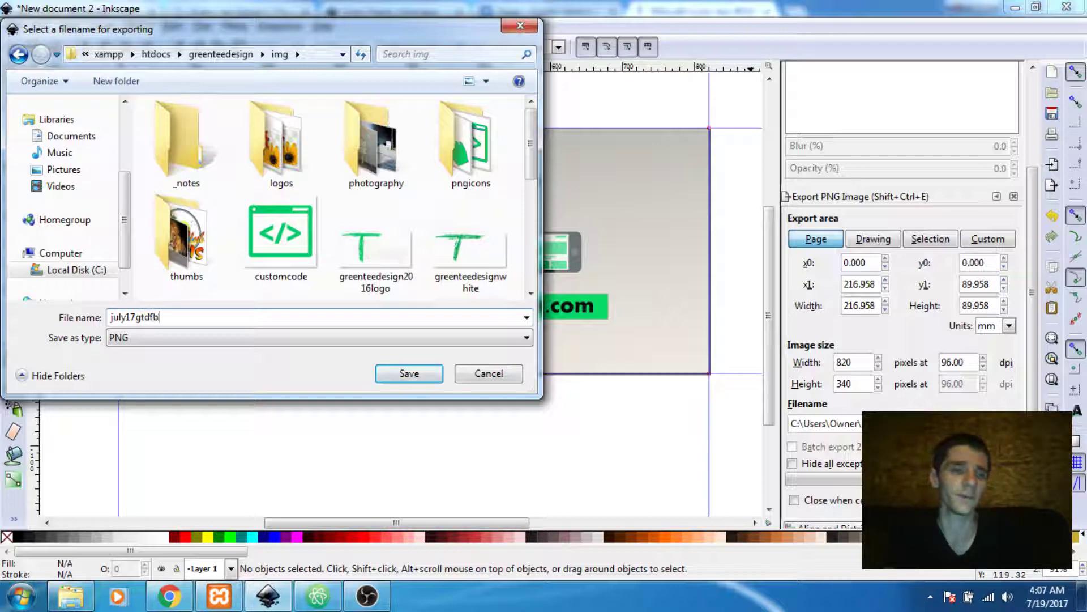
type("cover")
key("Return")
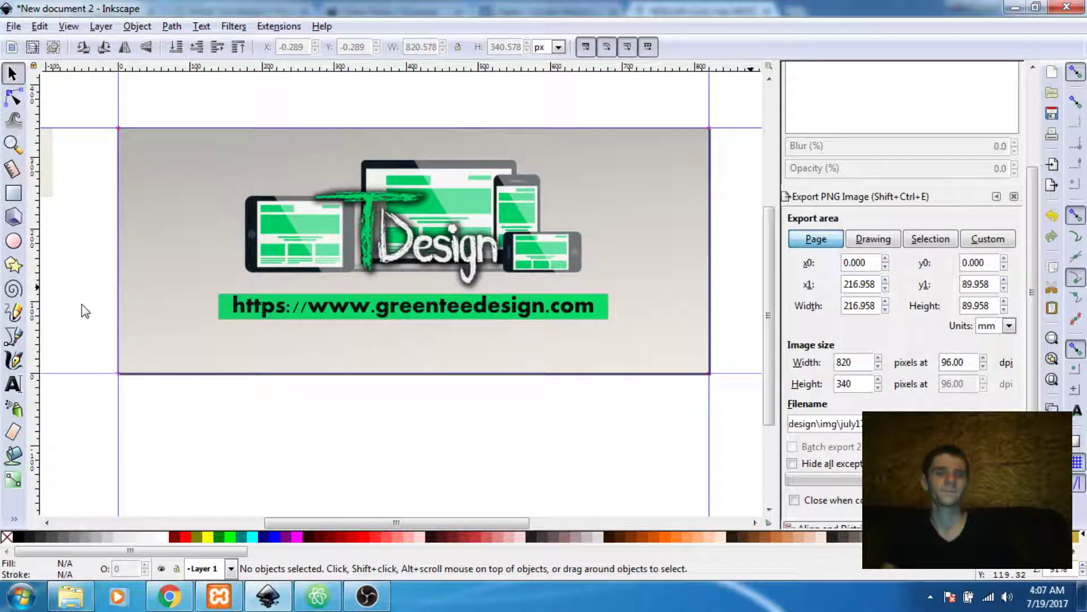
- Switch to the Green Tee Design Facebook page in Chrome and start uploading a new cover photo
left_click(179, 604)
left_click(108, 16)
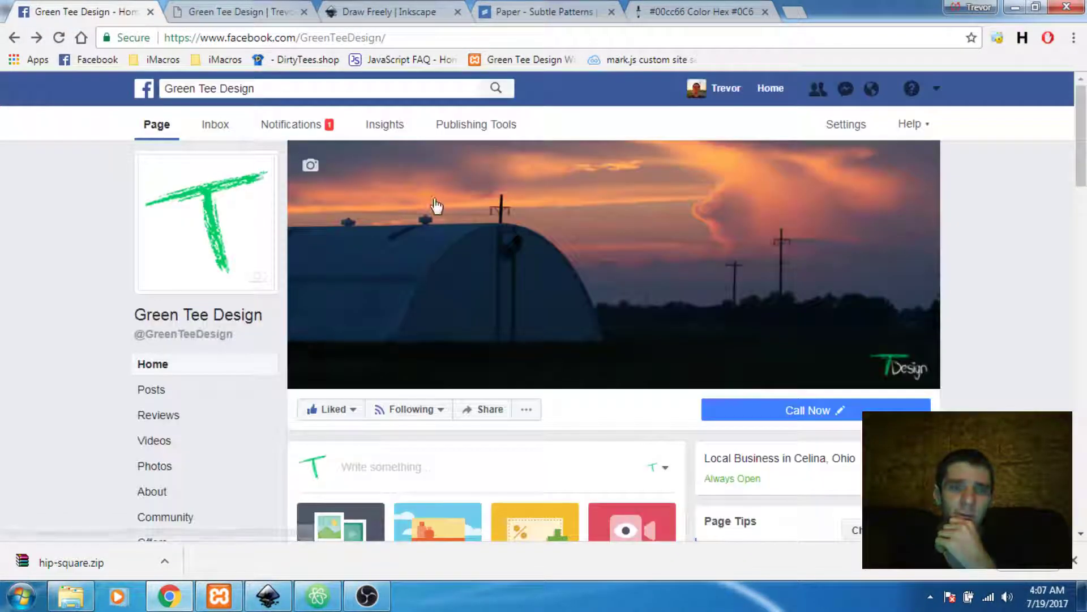
left_click(313, 169)
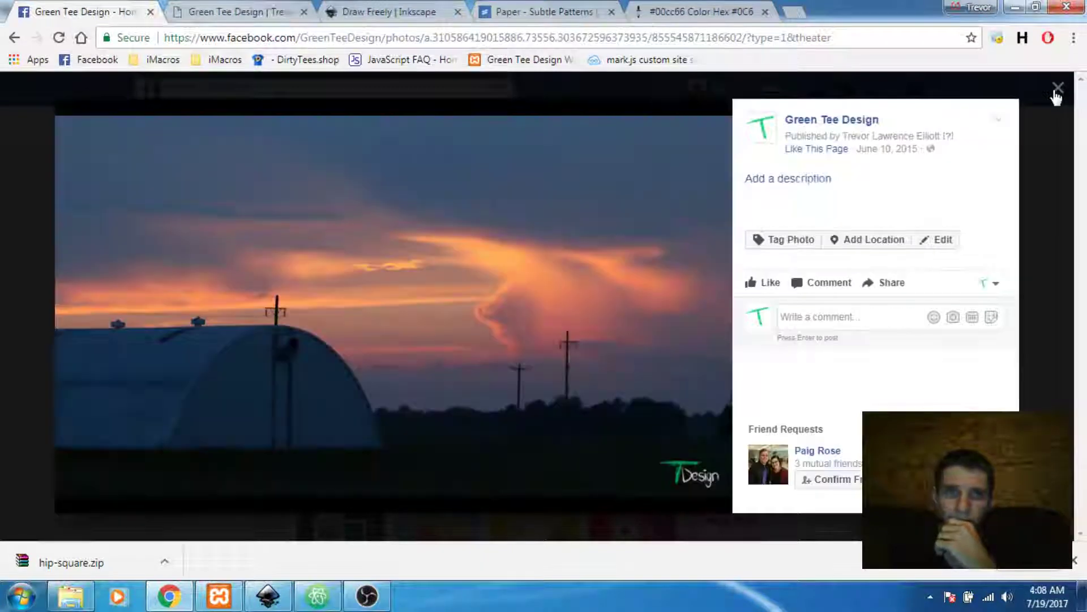
left_click(1057, 89)
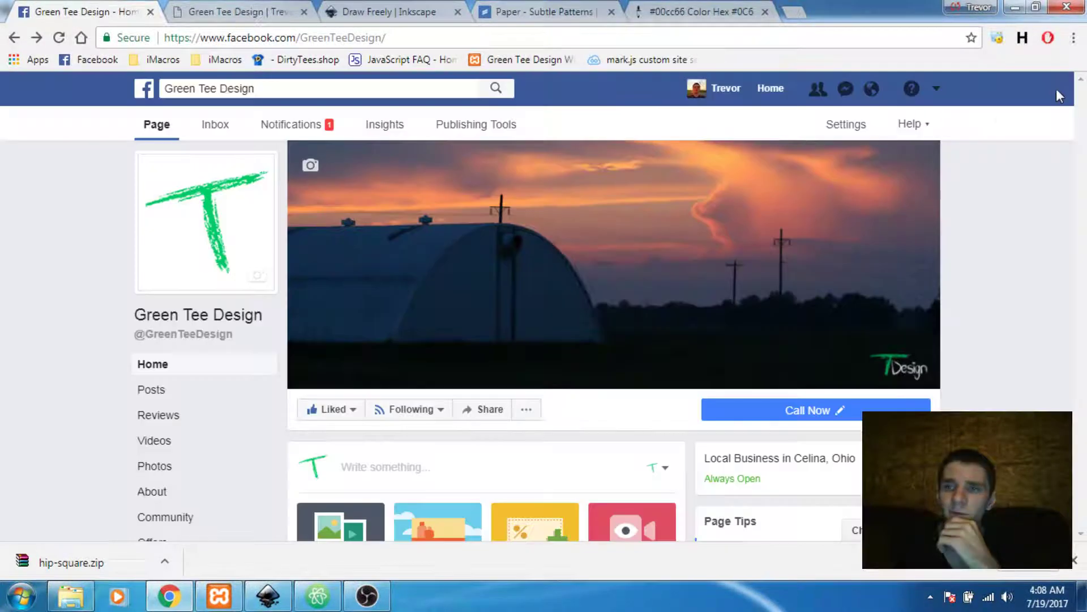
left_click(313, 169)
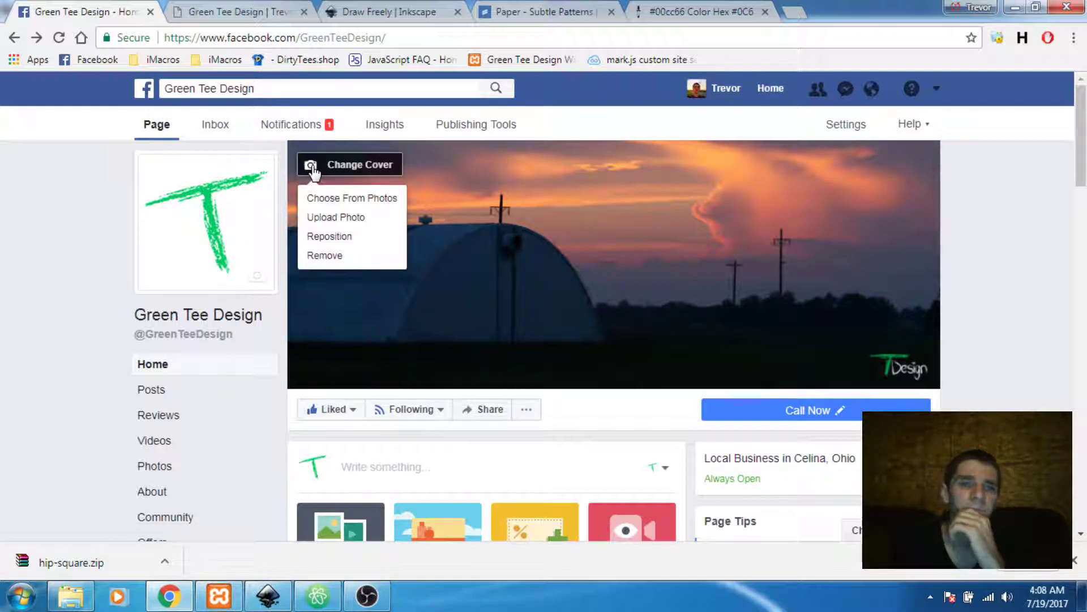
left_click(327, 218)
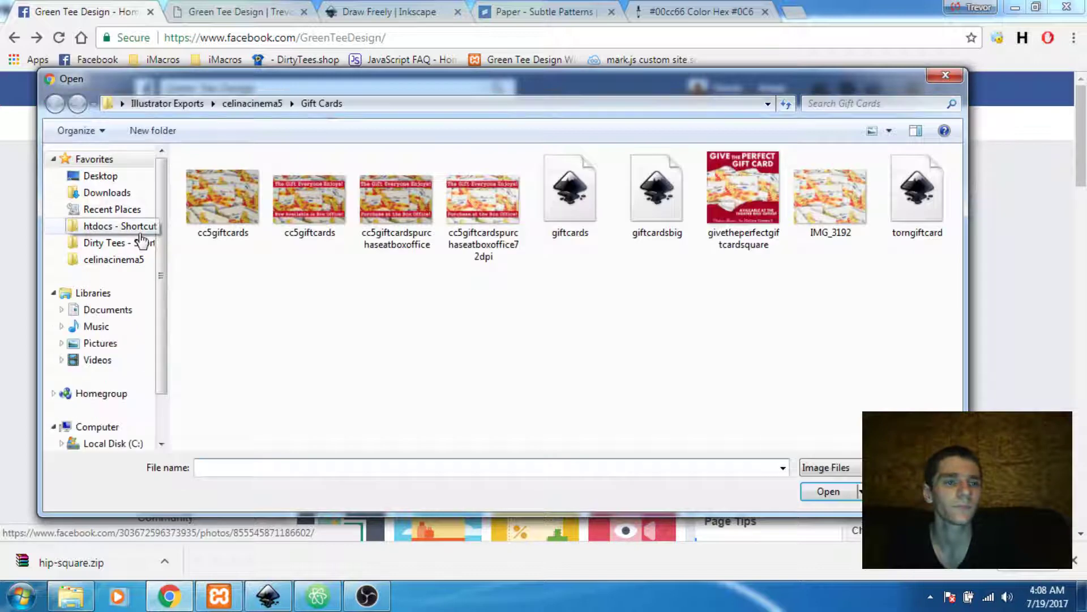
- Browse to the htdocs\greenteedesign\img folder and look through it for the exported cover image
left_click(124, 228)
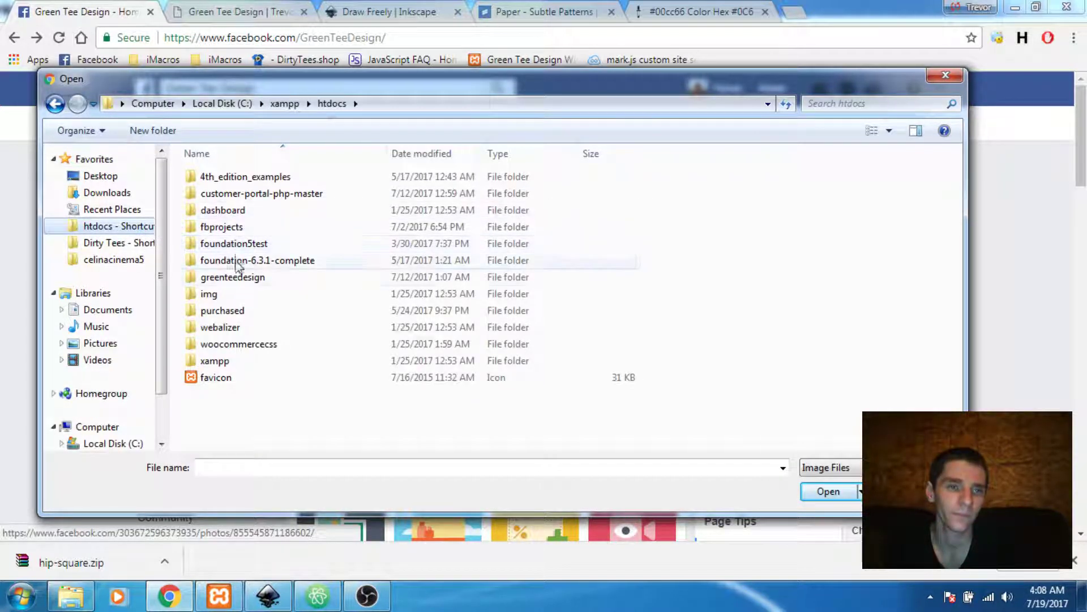
double_click(243, 277)
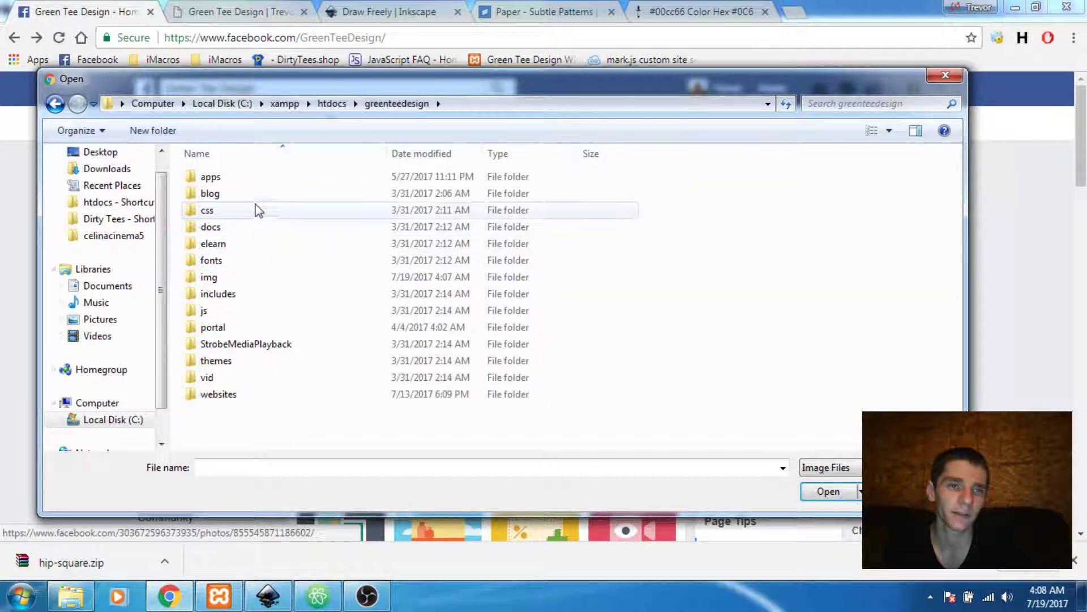
double_click(226, 277)
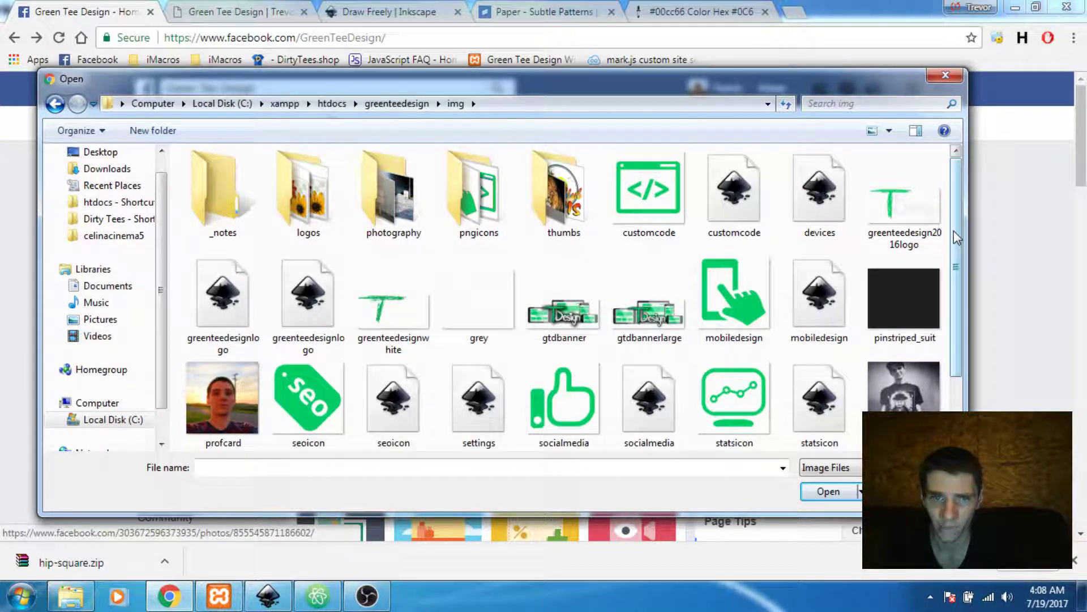
mouse_move(956, 238)
left_mouse_down()
mouse_move(956, 296)
mouse_move(955, 245)
left_mouse_up()
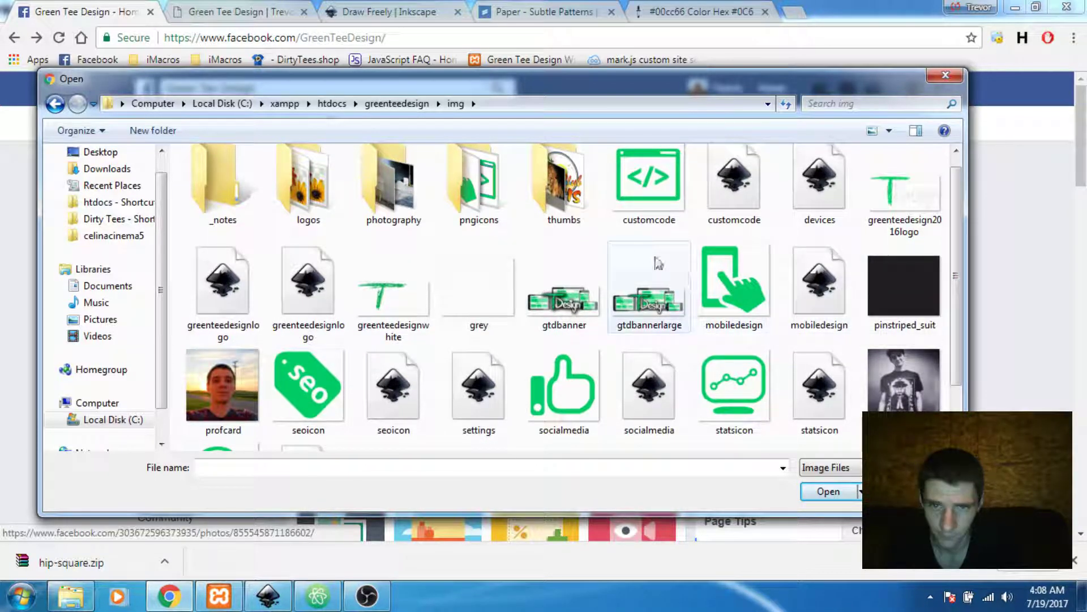
left_click(584, 292)
scroll(586, 297, "down", 1)
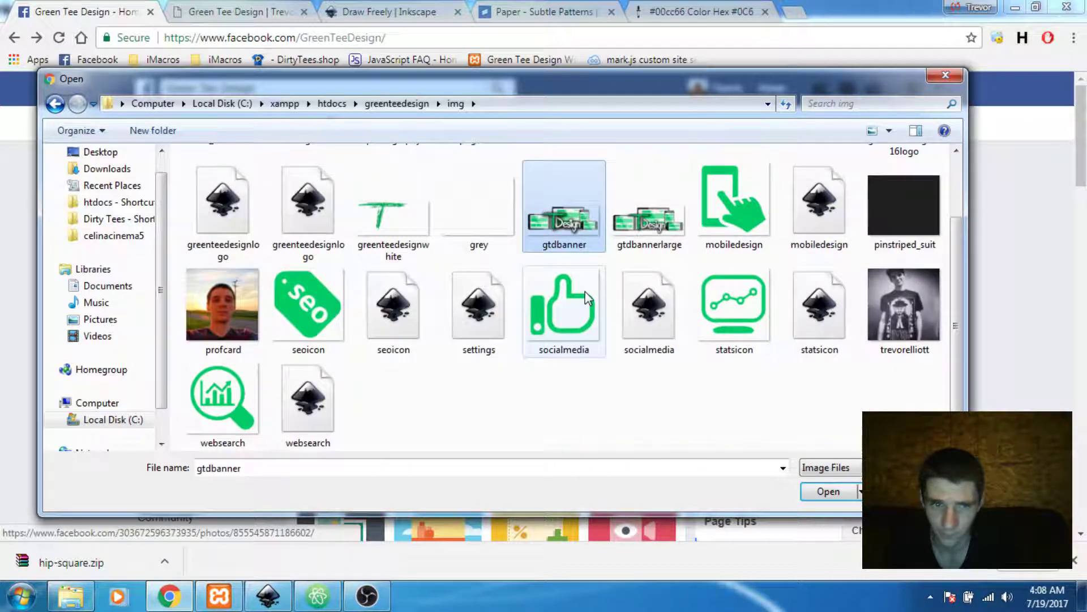
scroll(571, 306, "up", 1)
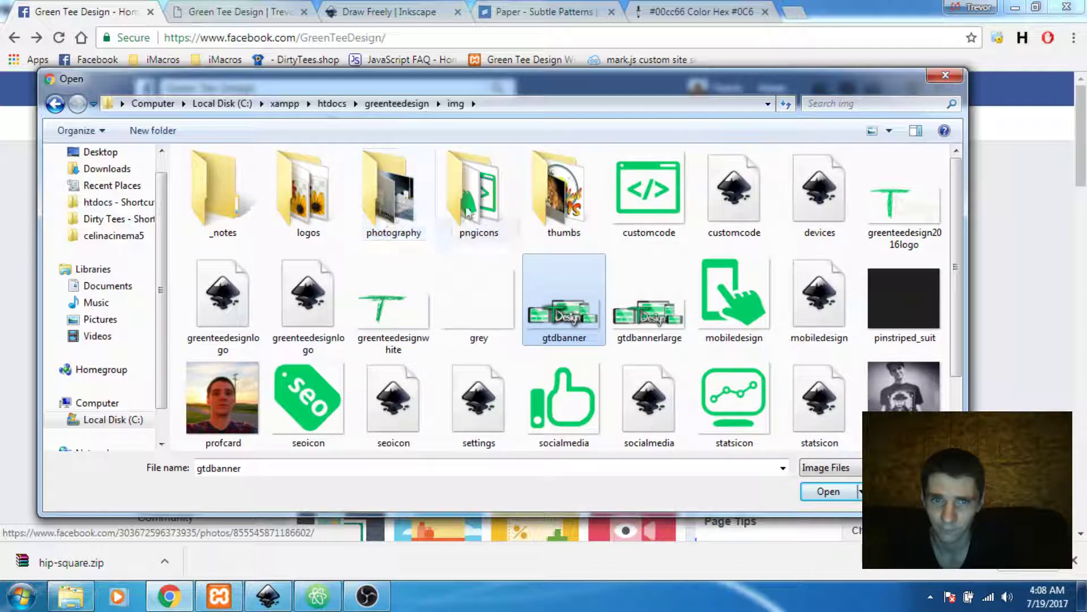
double_click(488, 204)
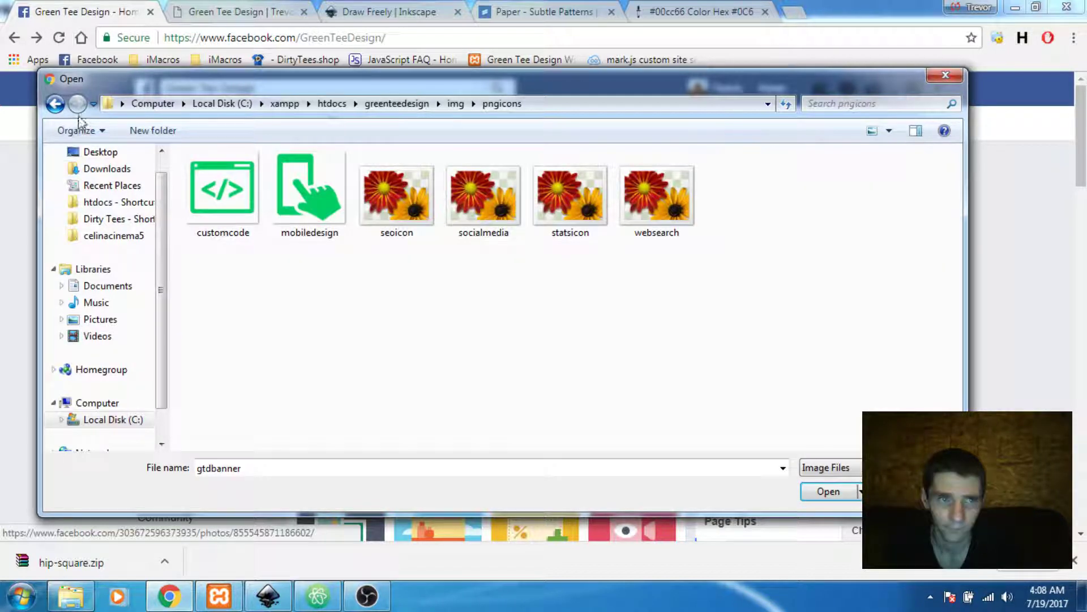
left_click(56, 104)
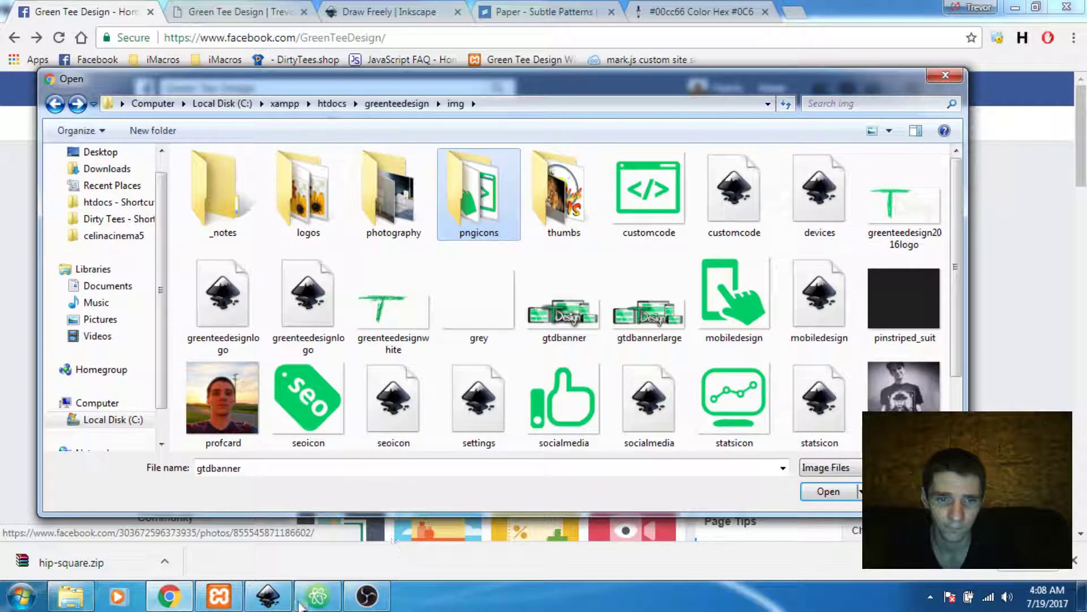
- Return to Inkscape, export the page to july17gtdfbcover.png, and check the file's details in the img folder in Windows Explorer
left_click(268, 596)
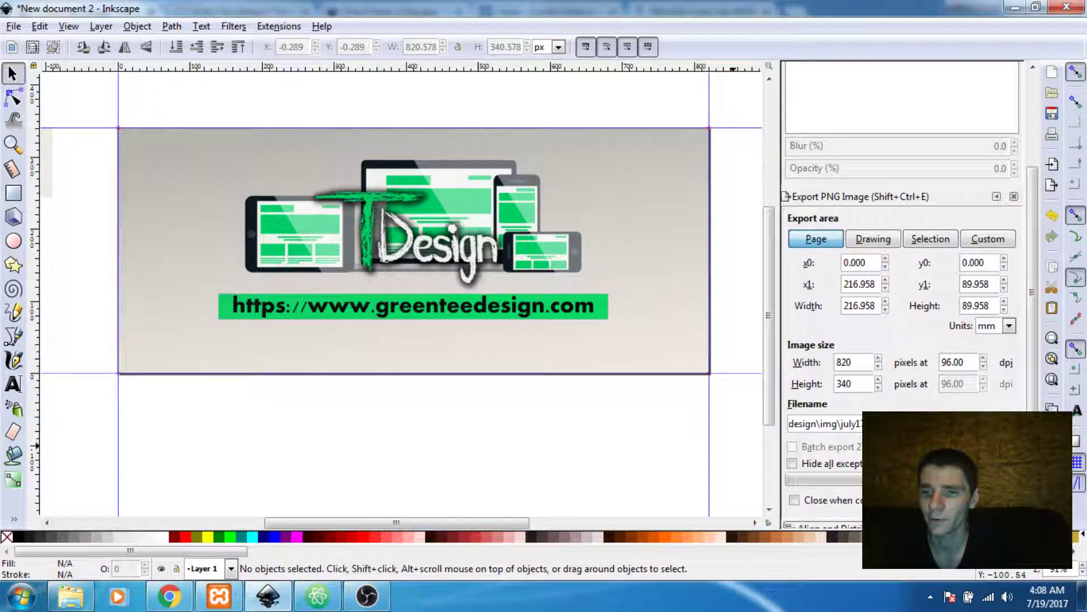
key("Return")
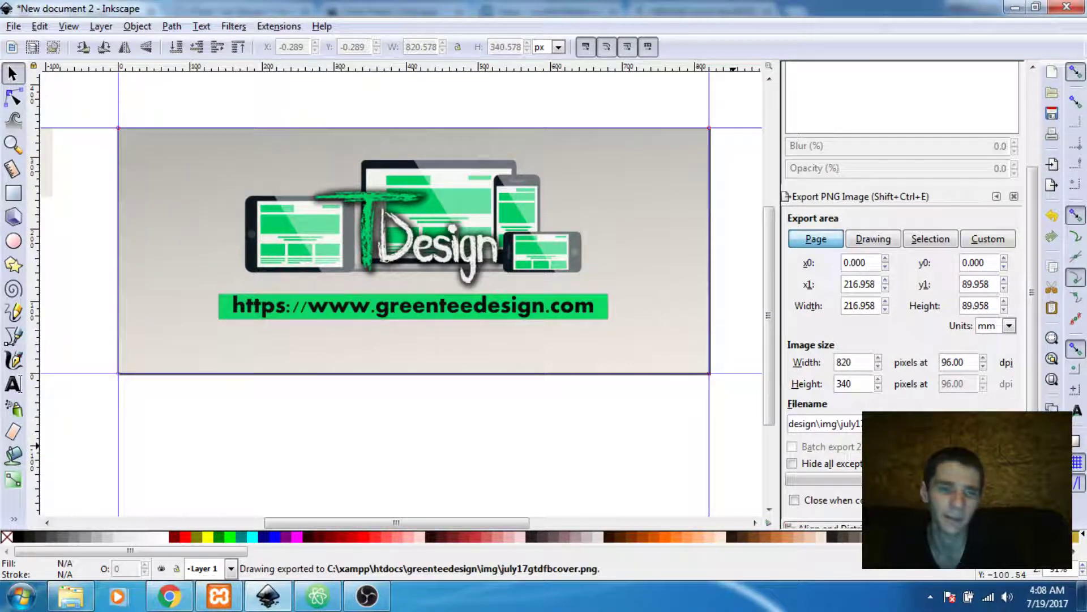
left_click(89, 599)
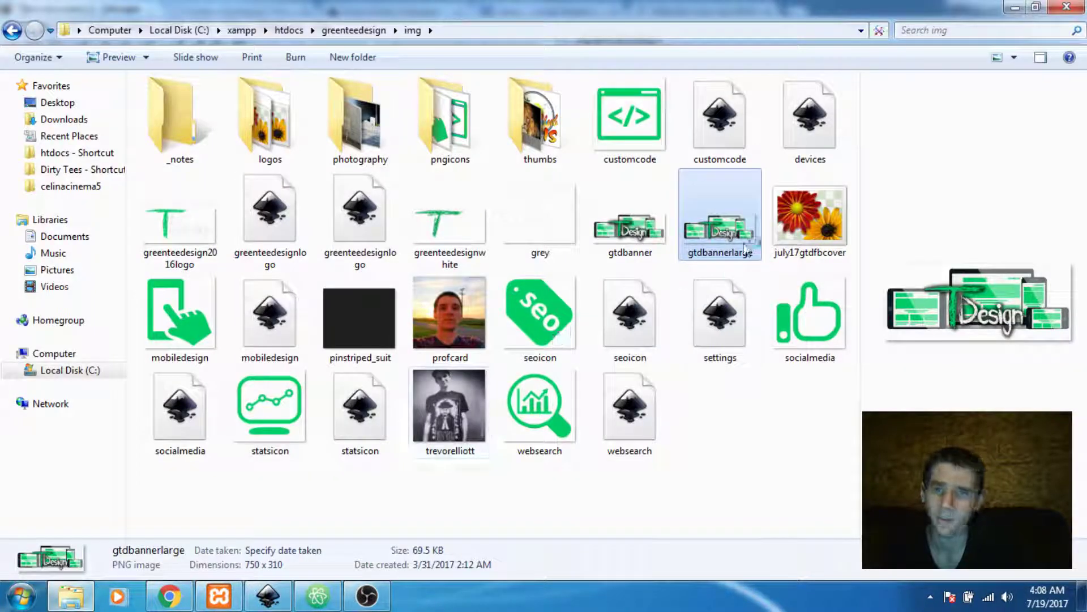
left_click(747, 403)
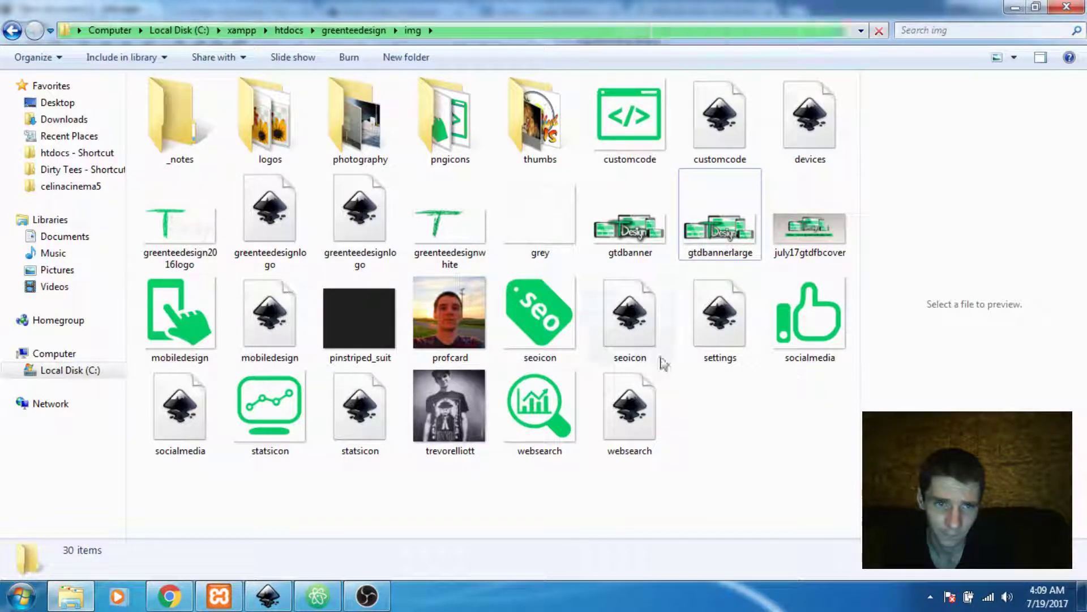
left_click(807, 241)
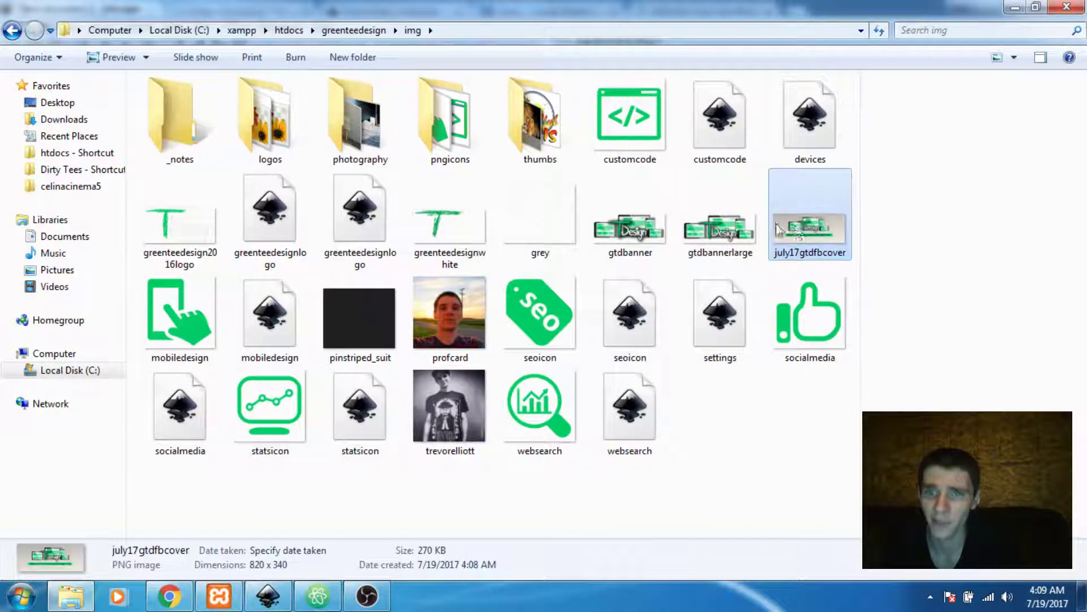
left_click(1064, 6)
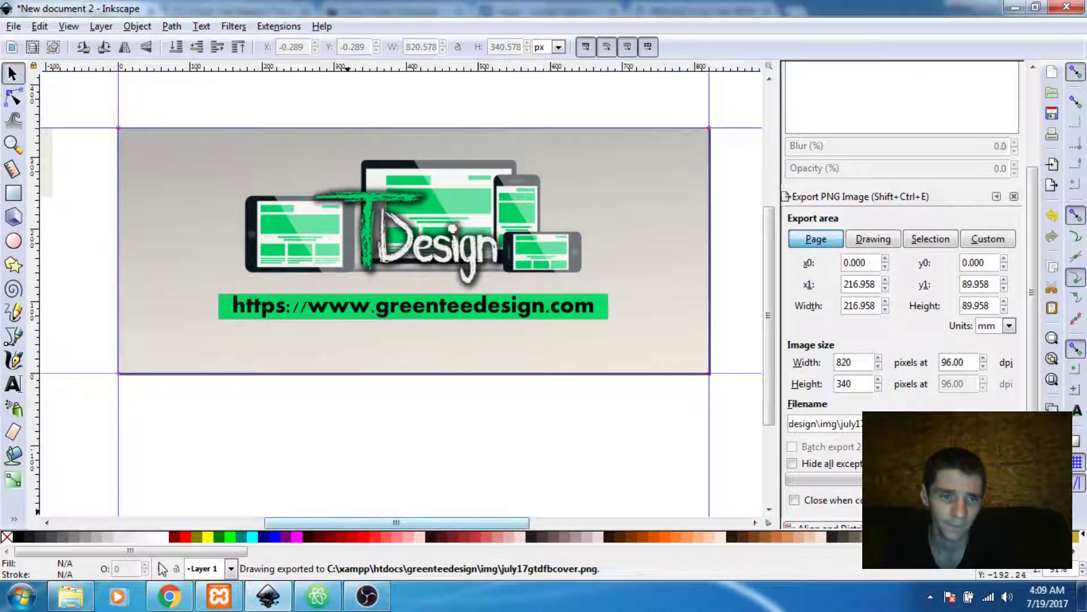
- Back in Chrome, upload july17gtdfbcover as the page's cover photo, shift it slightly downward, and save it
left_click(168, 596)
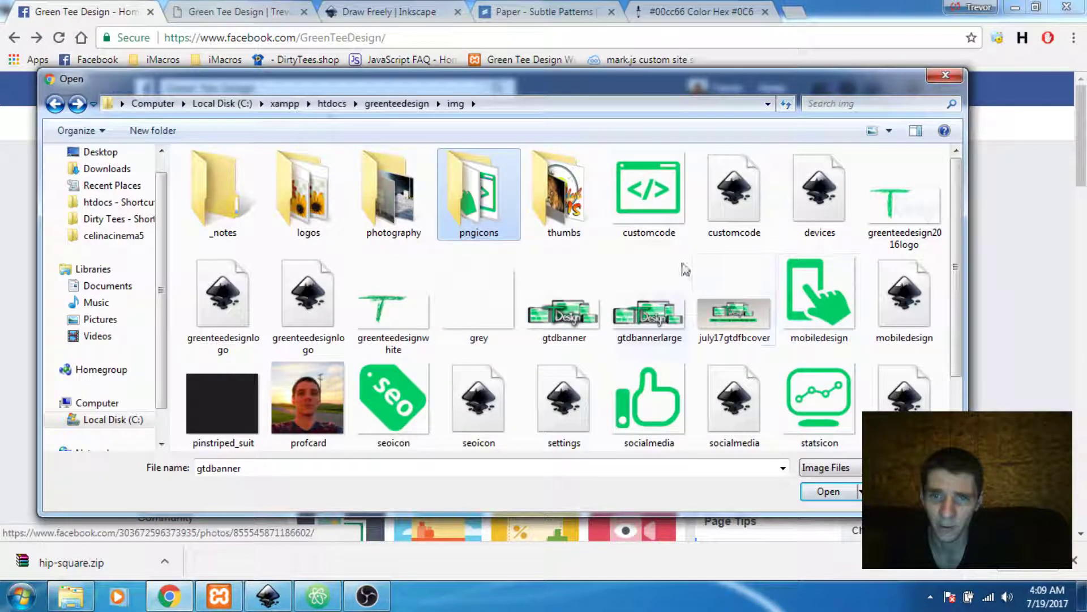
left_click(734, 312)
left_click(830, 493)
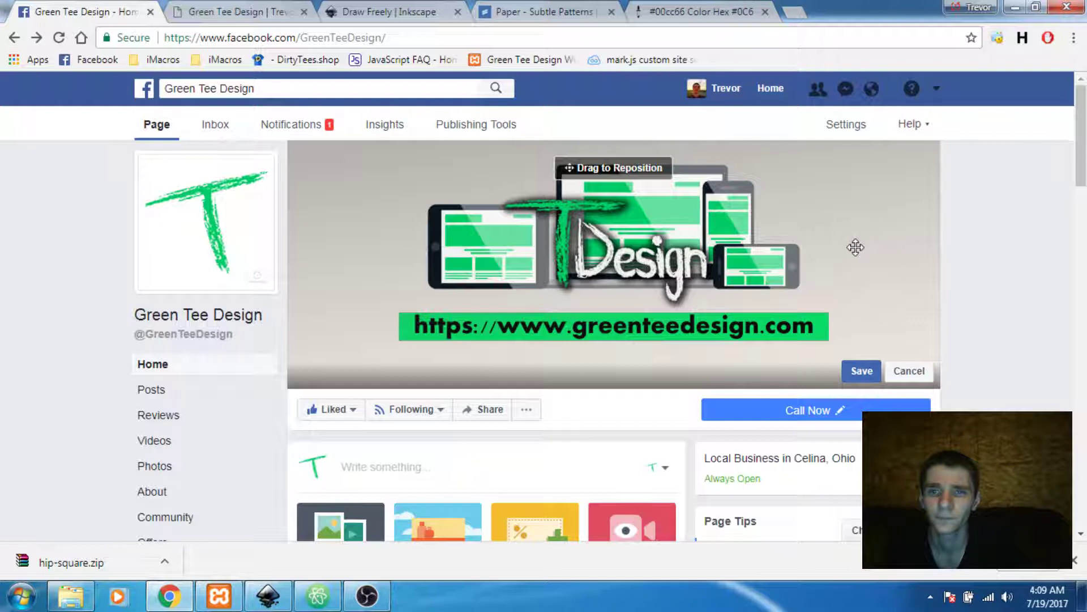
left_click_drag(856, 223, 852, 231)
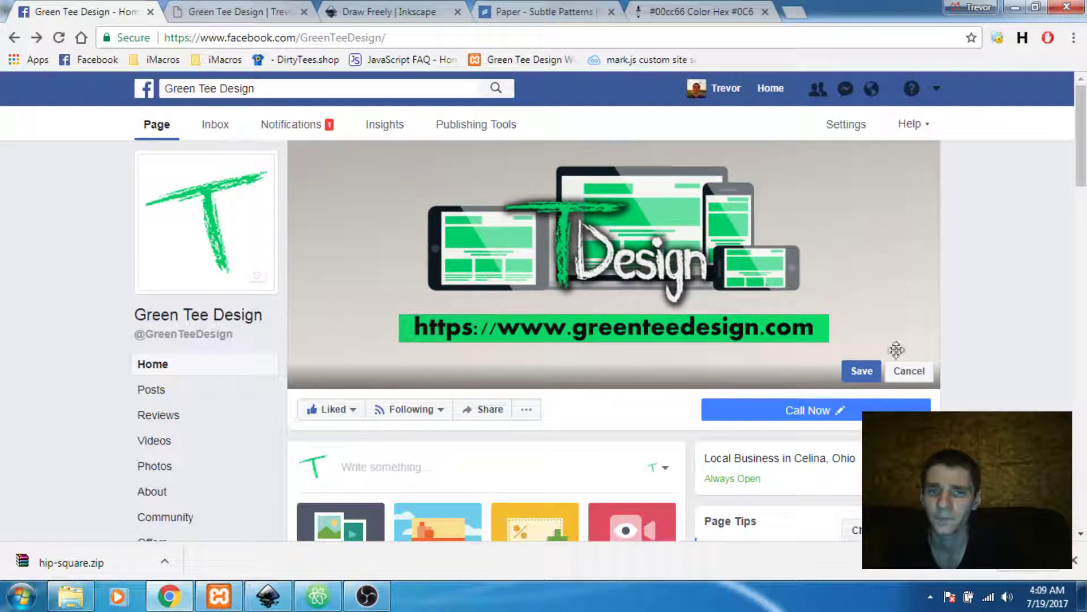
left_click(865, 372)
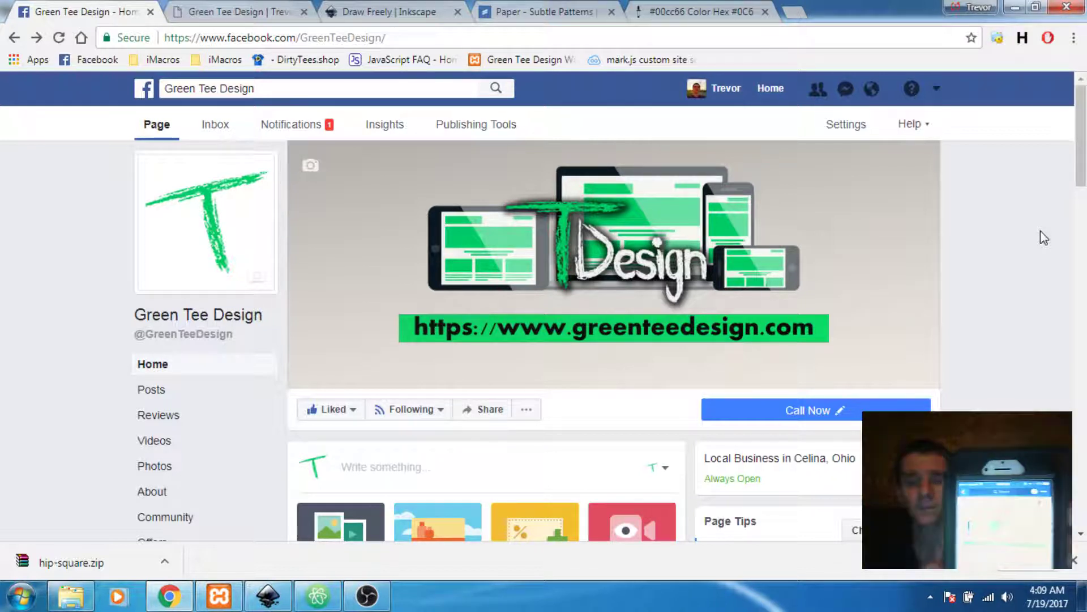
left_click(367, 596)
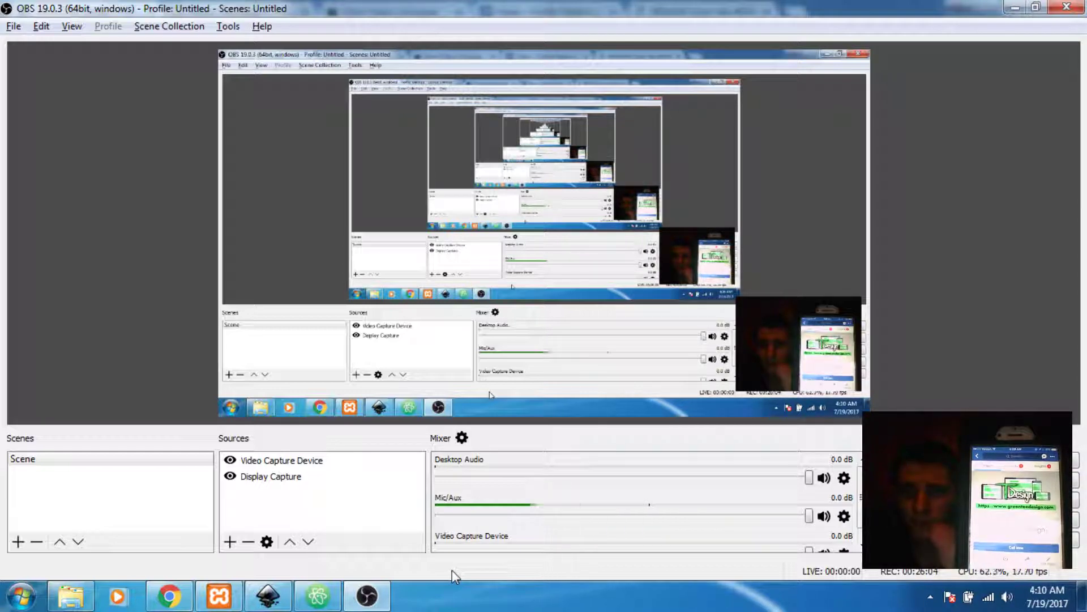
key("alt+Tab")
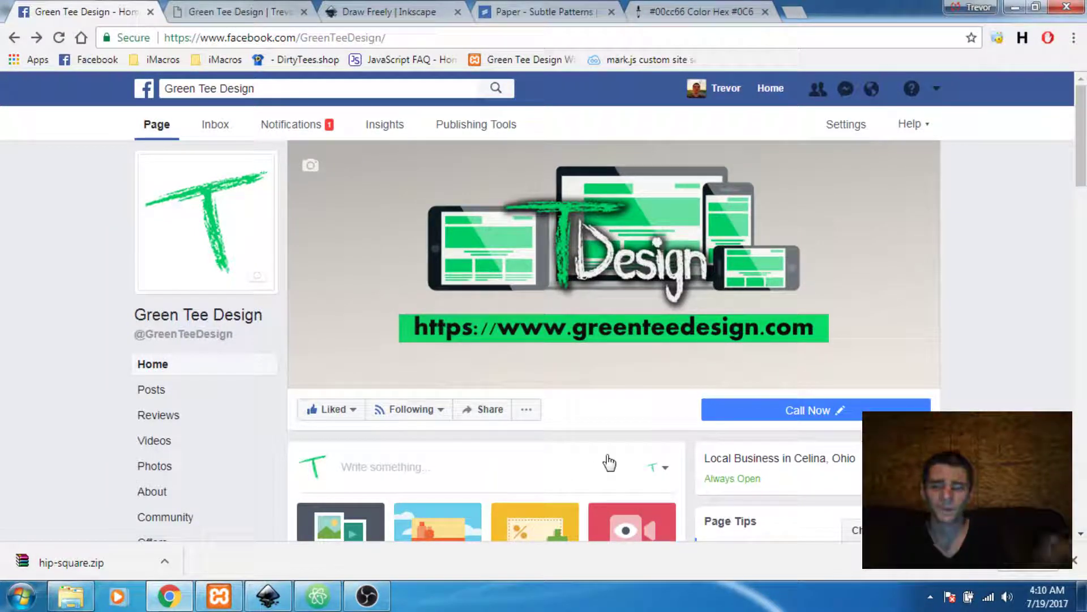
scroll(567, 294, "down", 1)
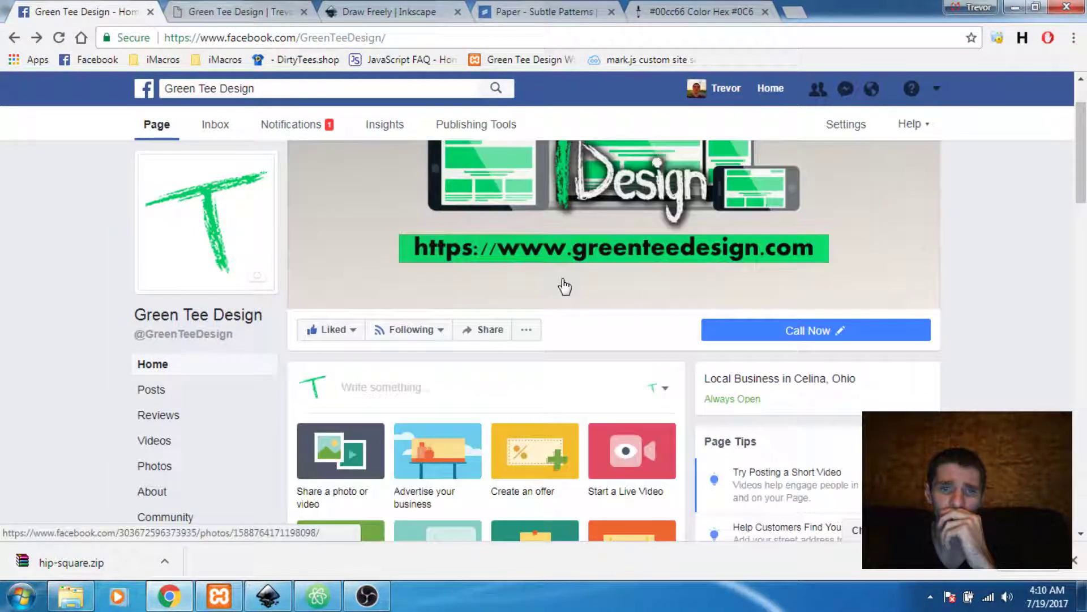
scroll(736, 308, "up", 2)
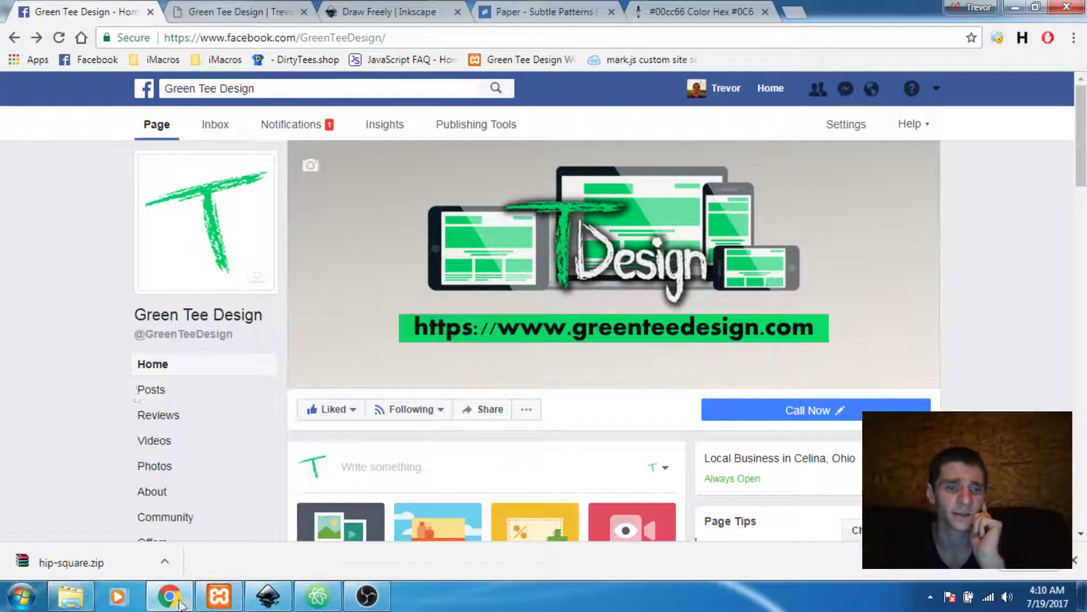
mouse_move(370, 596)
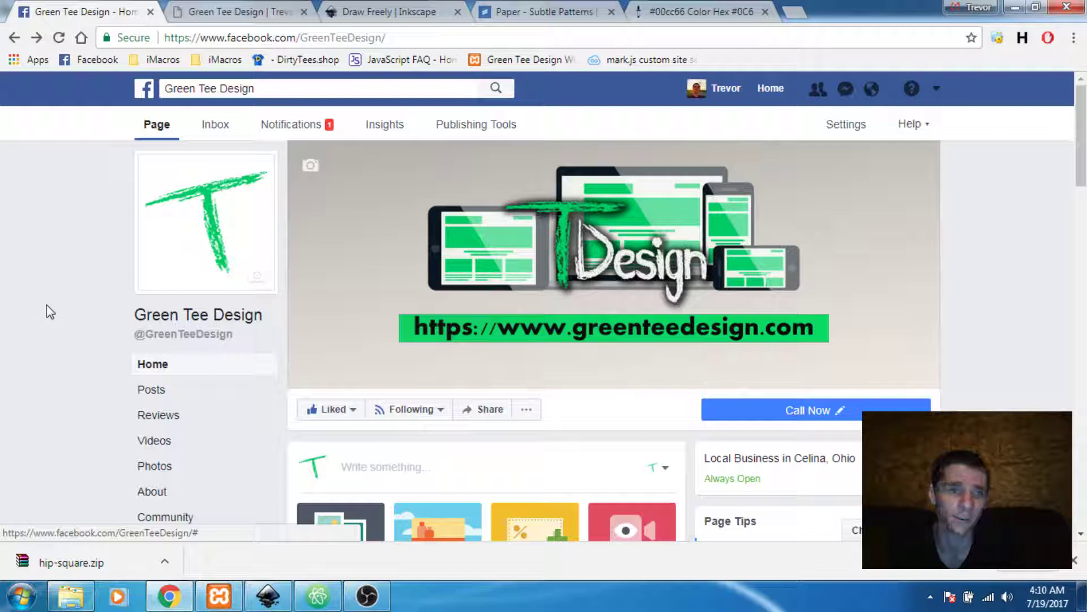
mouse_move(367, 602)
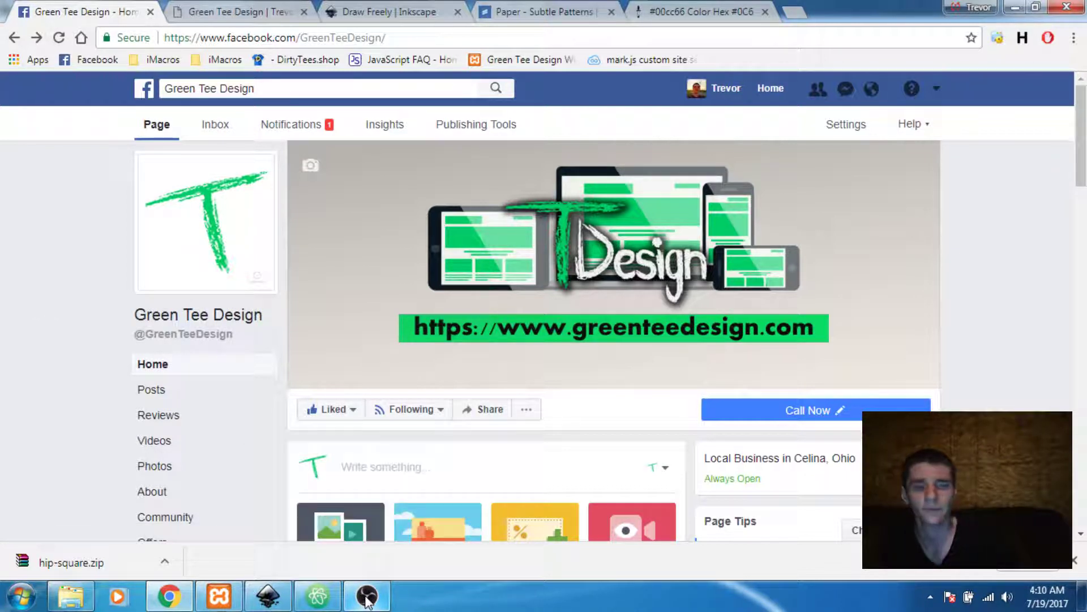
left_click(367, 599)
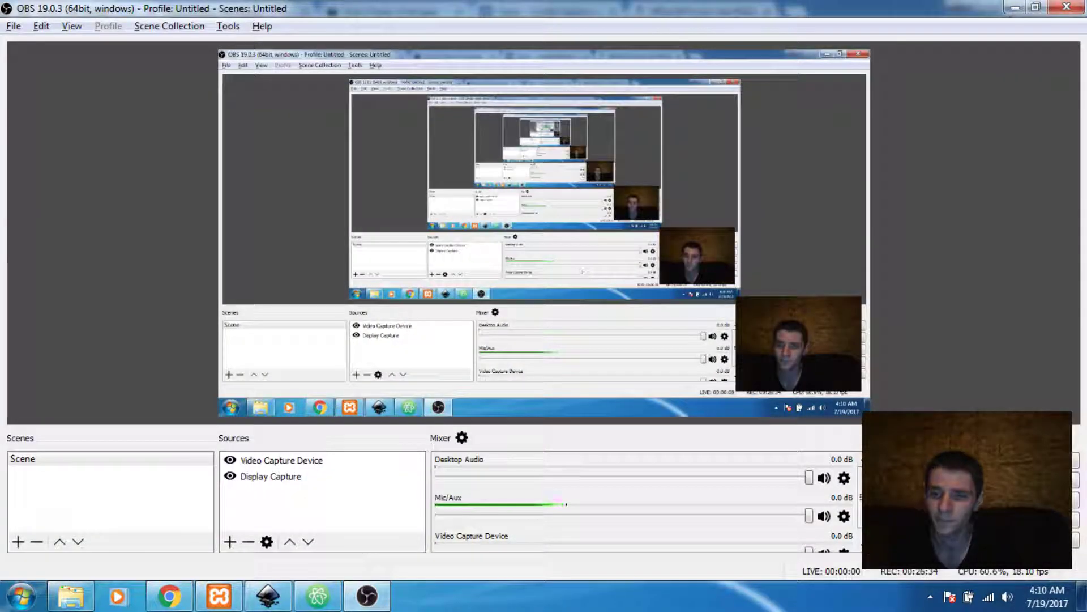